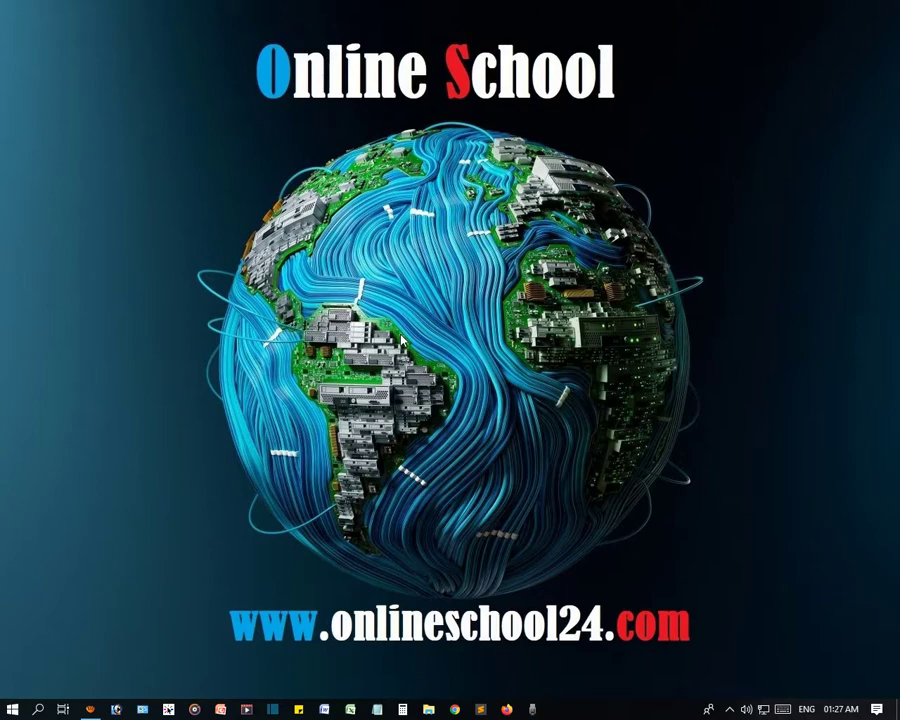
- Refresh the desktop three times, then search the Start menu for 'p' to find PowerPoint 2007
{"action": "right_click", "coordinate": [211, 238]}
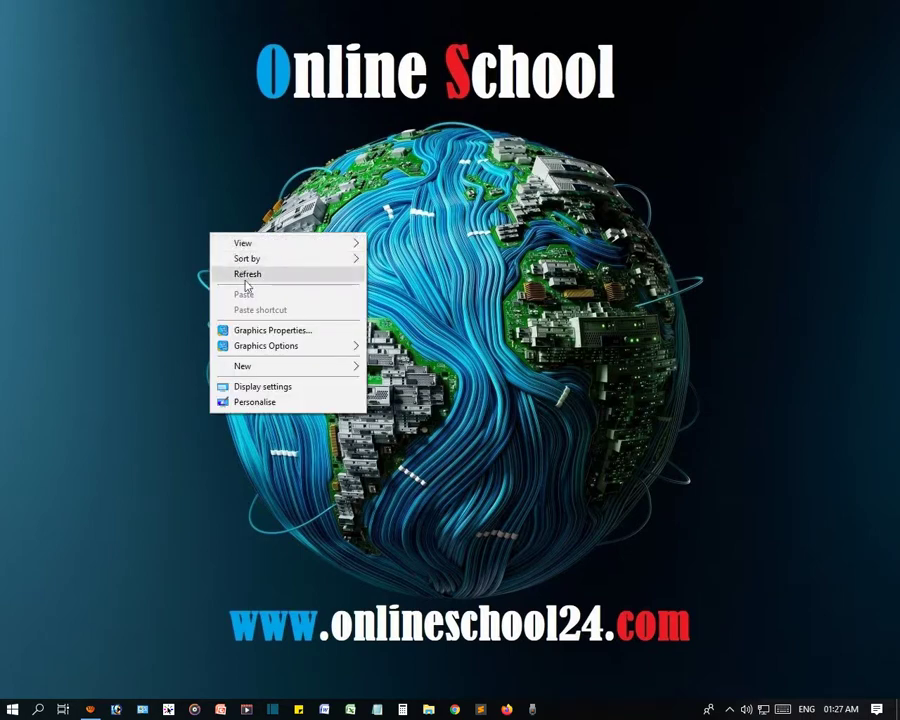
{"action": "left_click", "coordinate": [244, 272]}
{"action": "right_click", "coordinate": [340, 256]}
{"action": "left_click", "coordinate": [373, 294]}
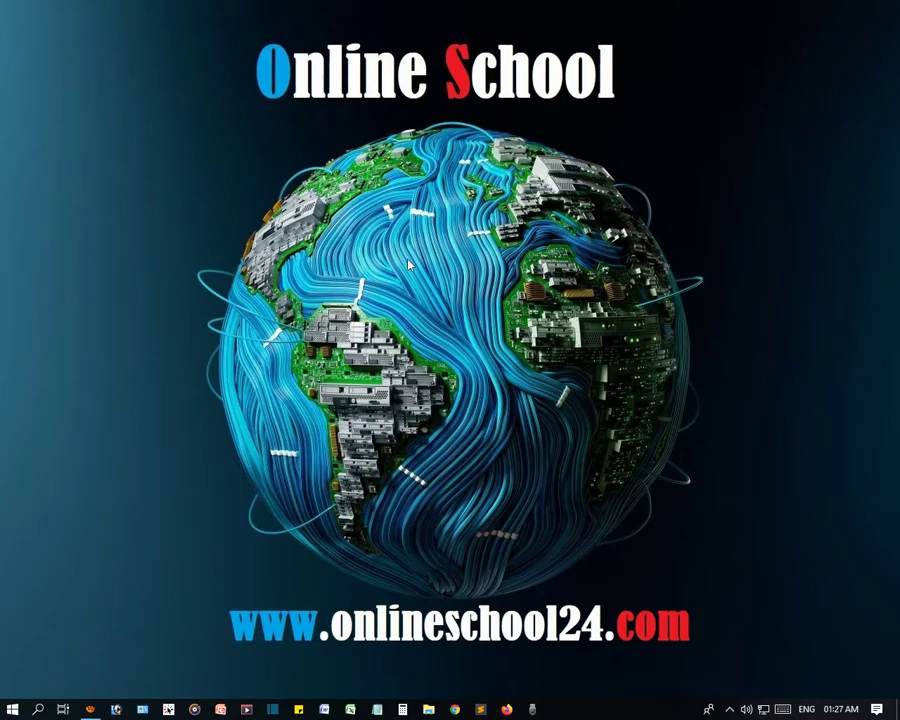
{"action": "right_click", "coordinate": [408, 264]}
{"action": "left_click", "coordinate": [445, 302]}
{"action": "key", "text": "super"}
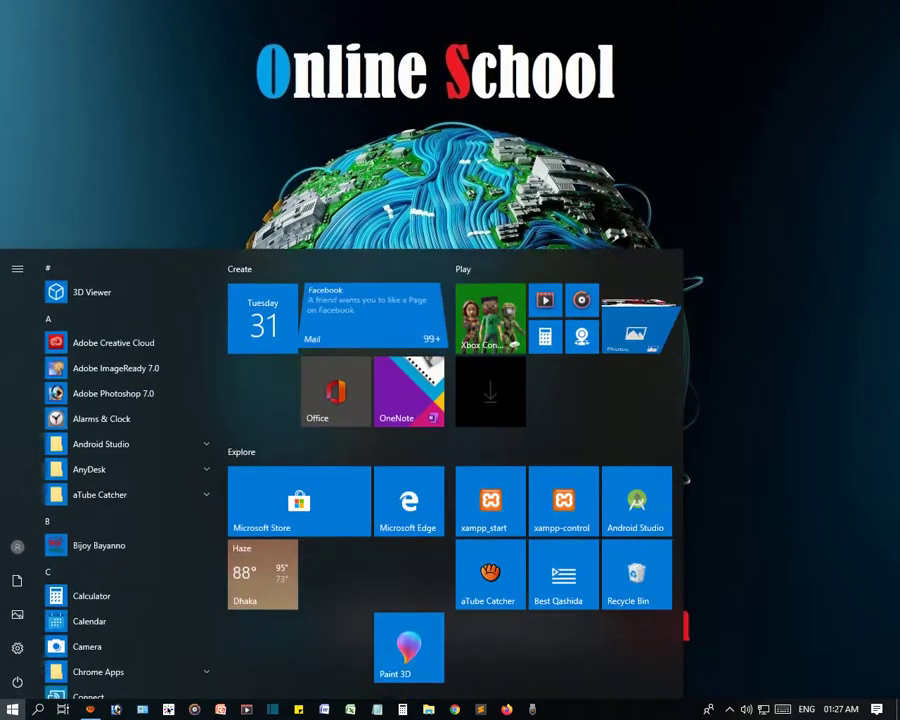
{"action": "type", "text": "p"}
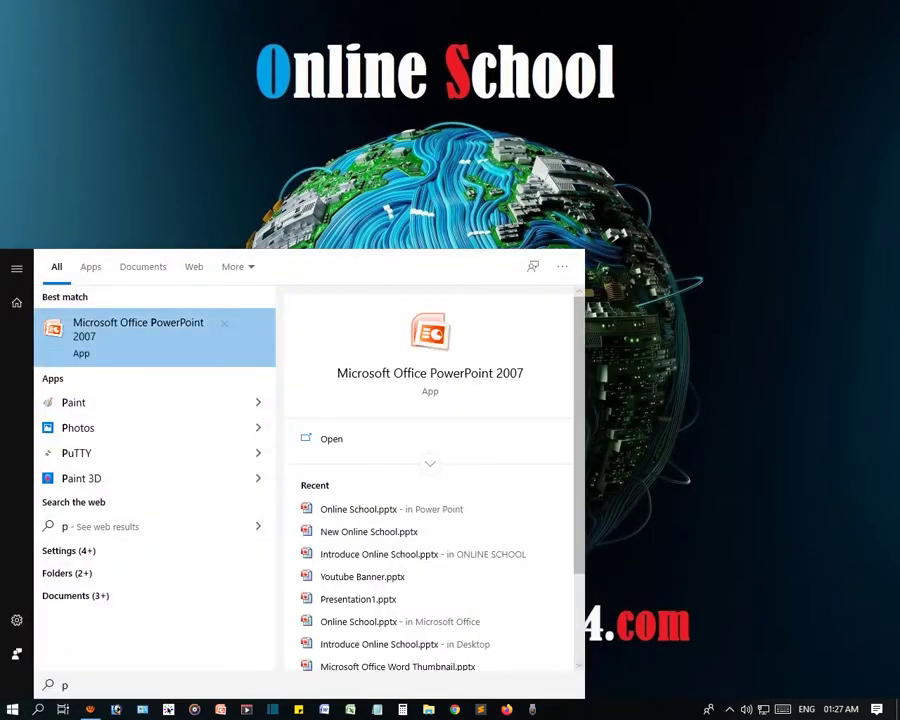
- Launch PowerPoint 2007 and open Online School.pptx from Recent Documents
{"action": "key", "text": "Return"}
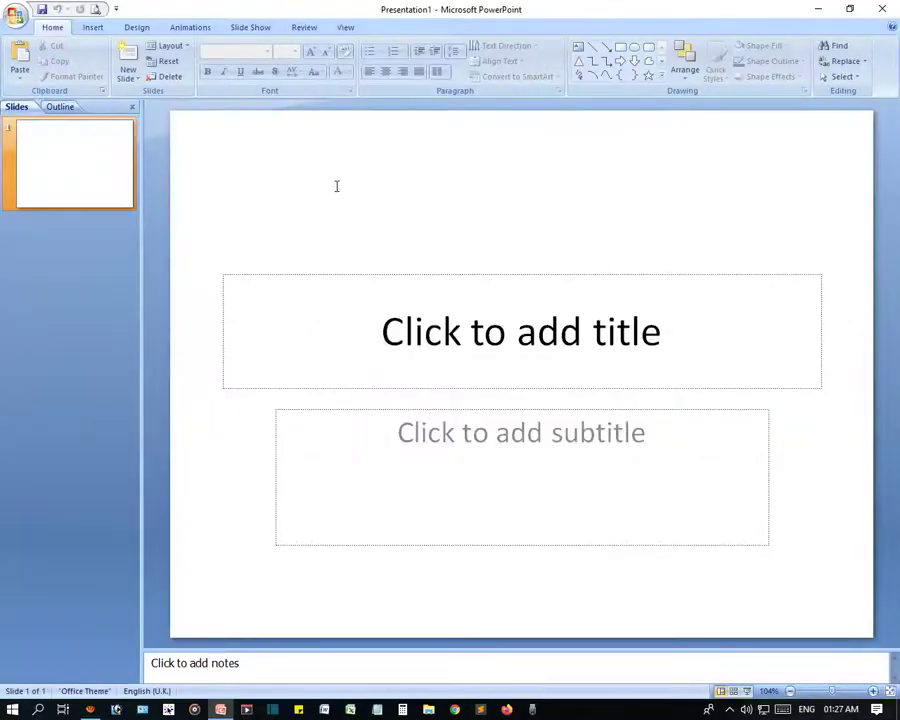
{"action": "left_click", "coordinate": [15, 15]}
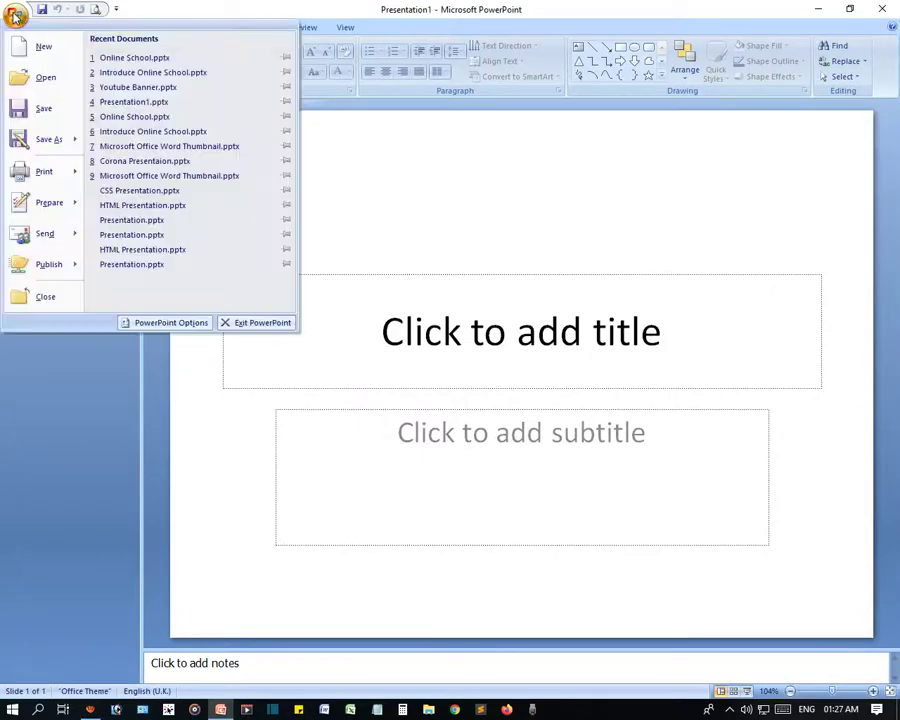
{"action": "left_click", "coordinate": [105, 59]}
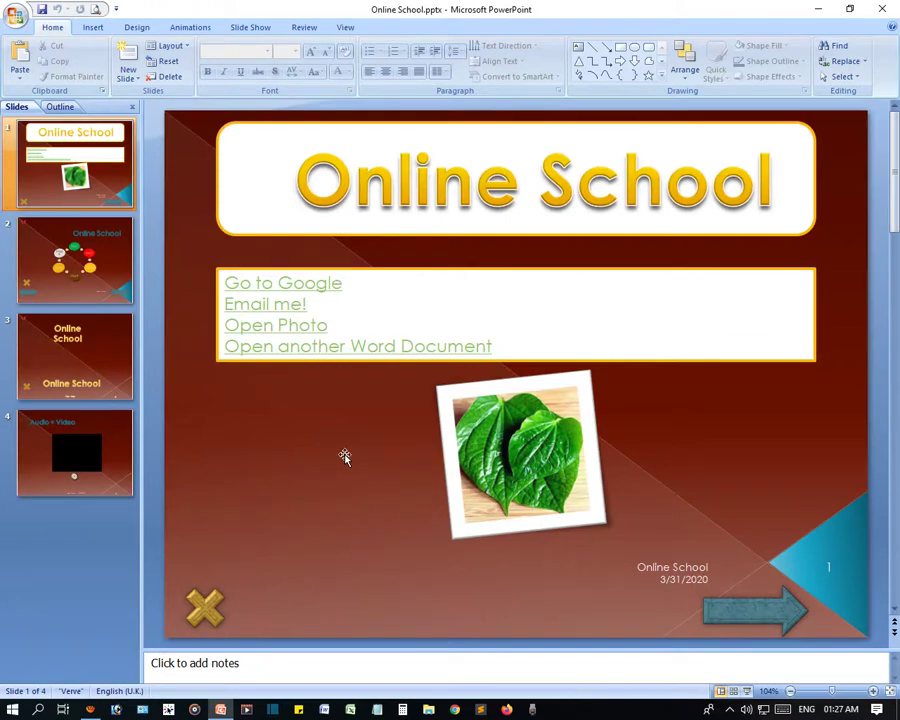
{"action": "scroll", "coordinate": [346, 461], "scroll_direction": "down", "scroll_amount": 5}
{"action": "scroll", "coordinate": [346, 463], "scroll_direction": "up", "scroll_amount": 5}
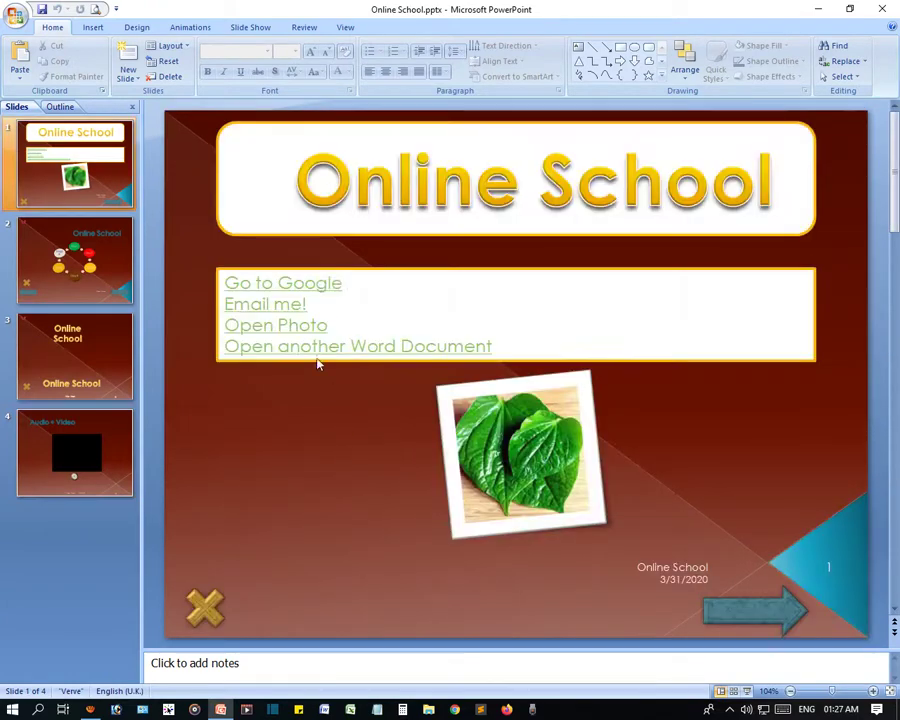
- Browse the full Design themes gallery and close it without changes
{"action": "left_click", "coordinate": [140, 28]}
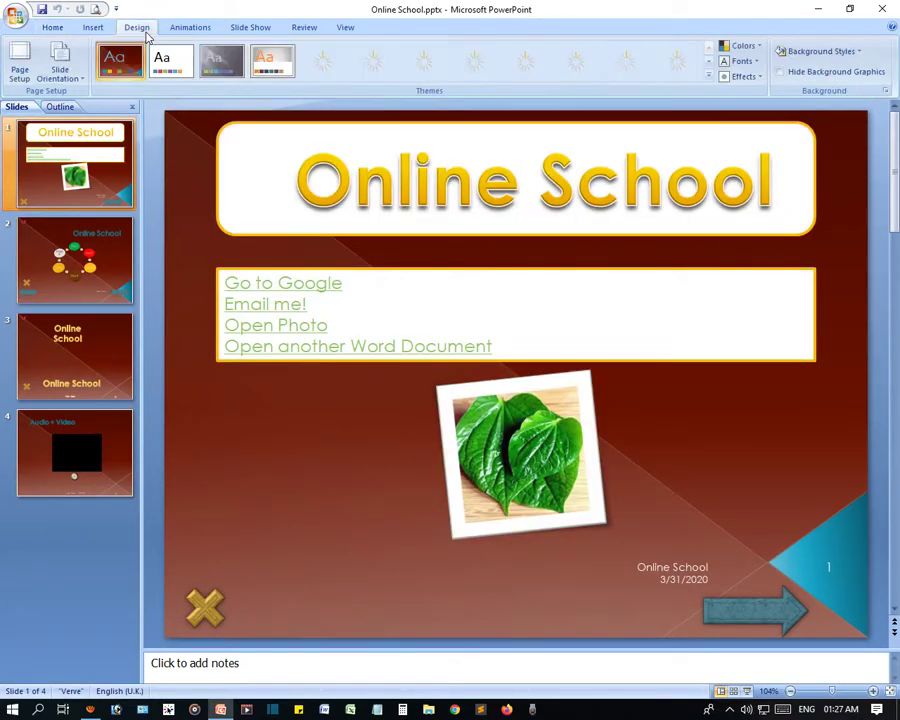
{"action": "left_click", "coordinate": [708, 77]}
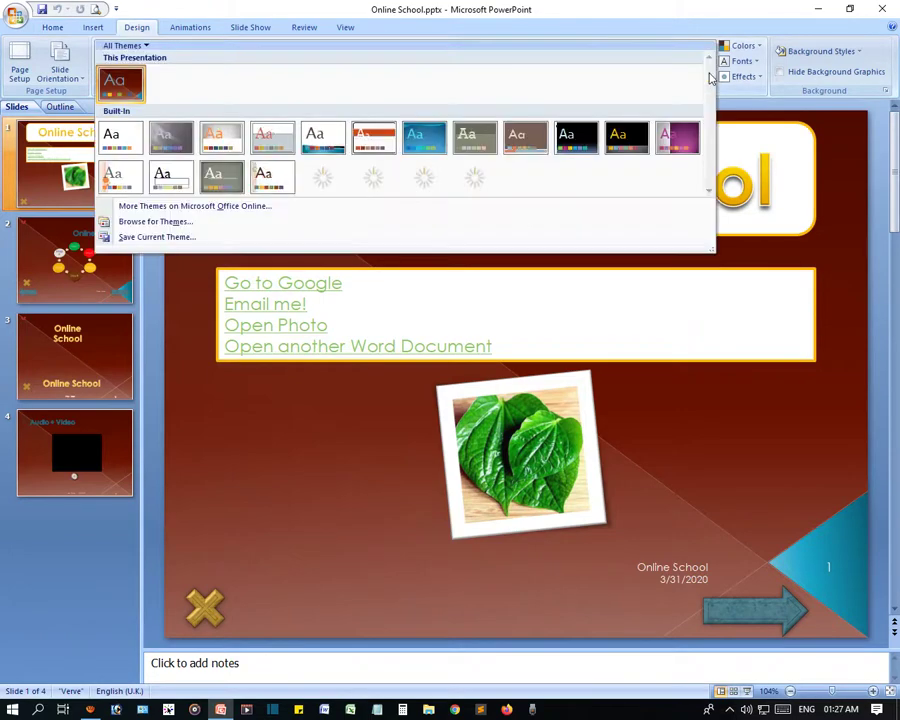
{"action": "left_click", "coordinate": [380, 452]}
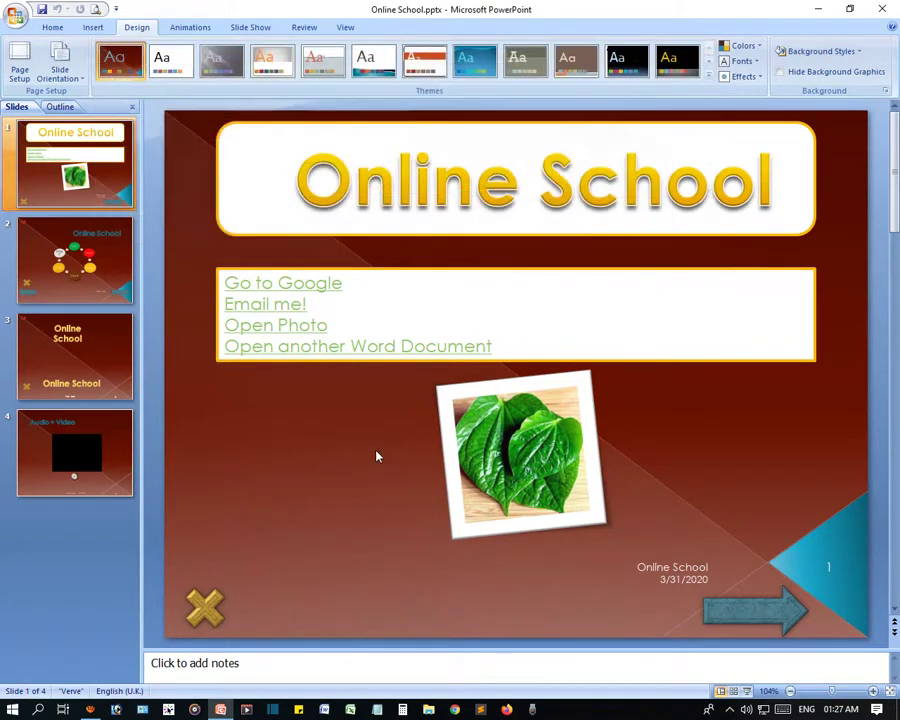
- Select the gold X, empty text box, leaf picture, links box and Online School title in turn
{"action": "left_click", "coordinate": [211, 622]}
{"action": "left_click", "coordinate": [285, 546]}
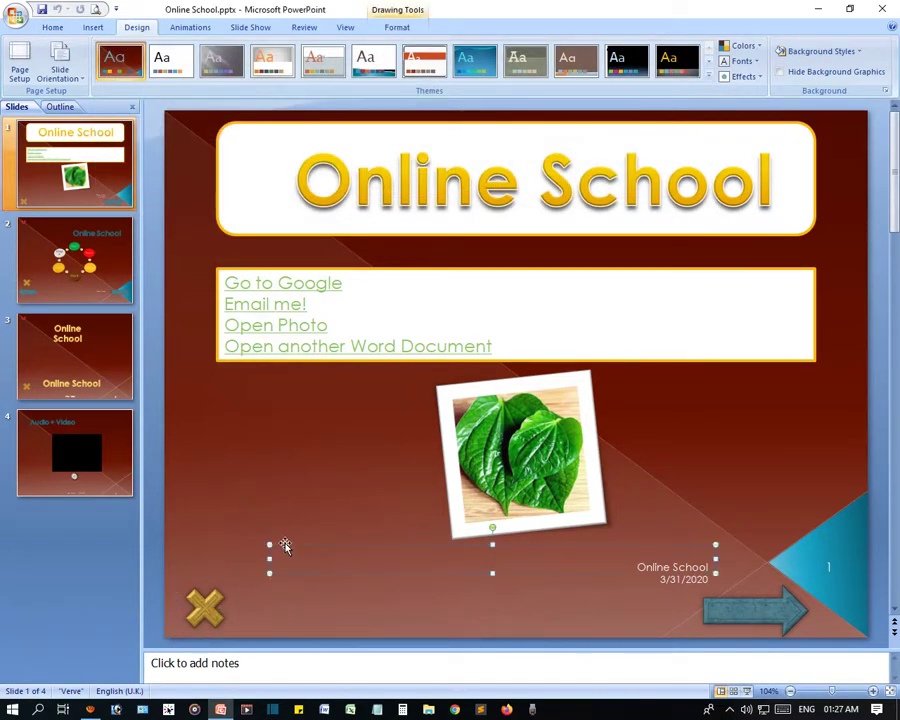
{"action": "left_click", "coordinate": [278, 497]}
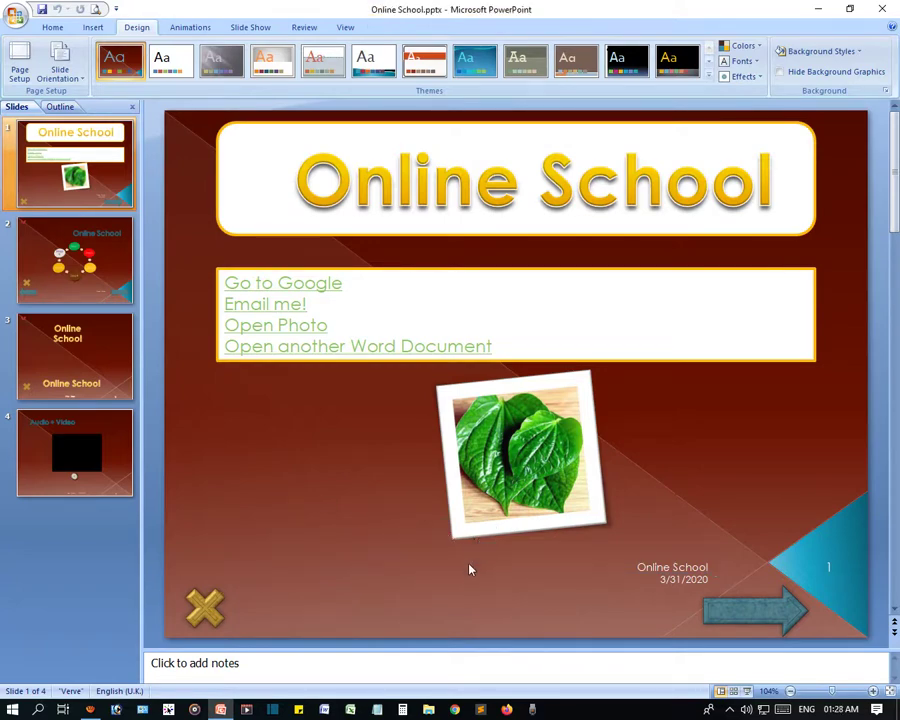
{"action": "left_click", "coordinate": [520, 572]}
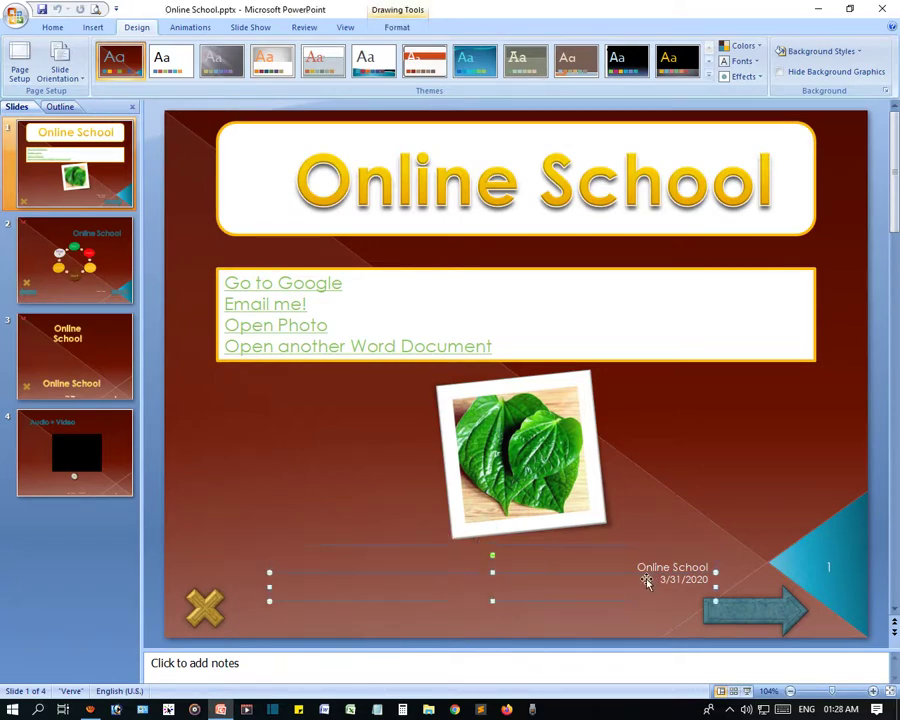
{"action": "left_click", "coordinate": [515, 490]}
{"action": "left_click", "coordinate": [705, 445]}
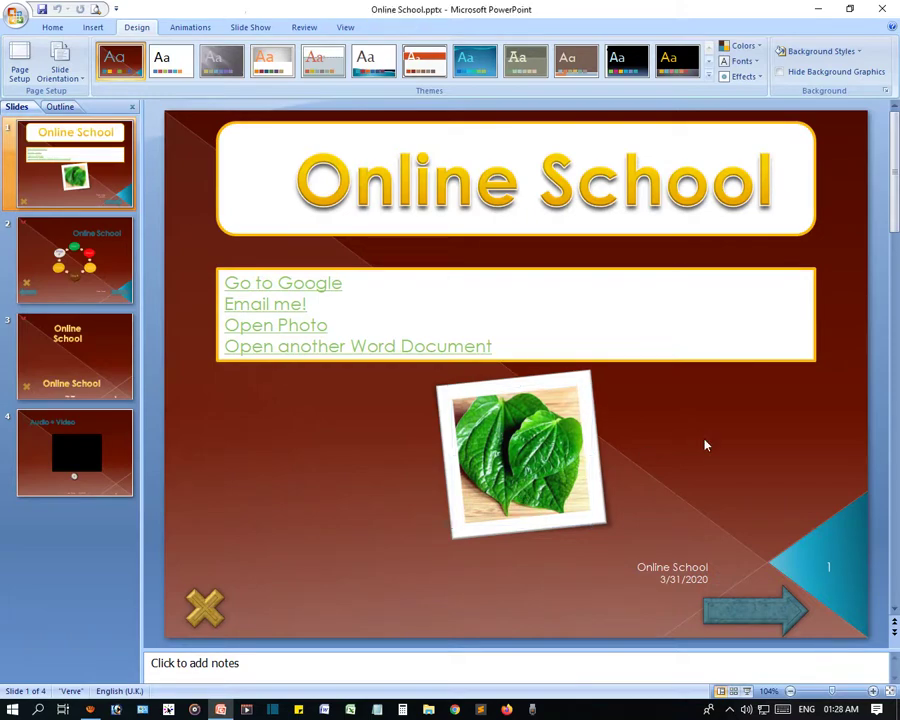
{"action": "left_click", "coordinate": [605, 331]}
{"action": "left_click", "coordinate": [576, 184]}
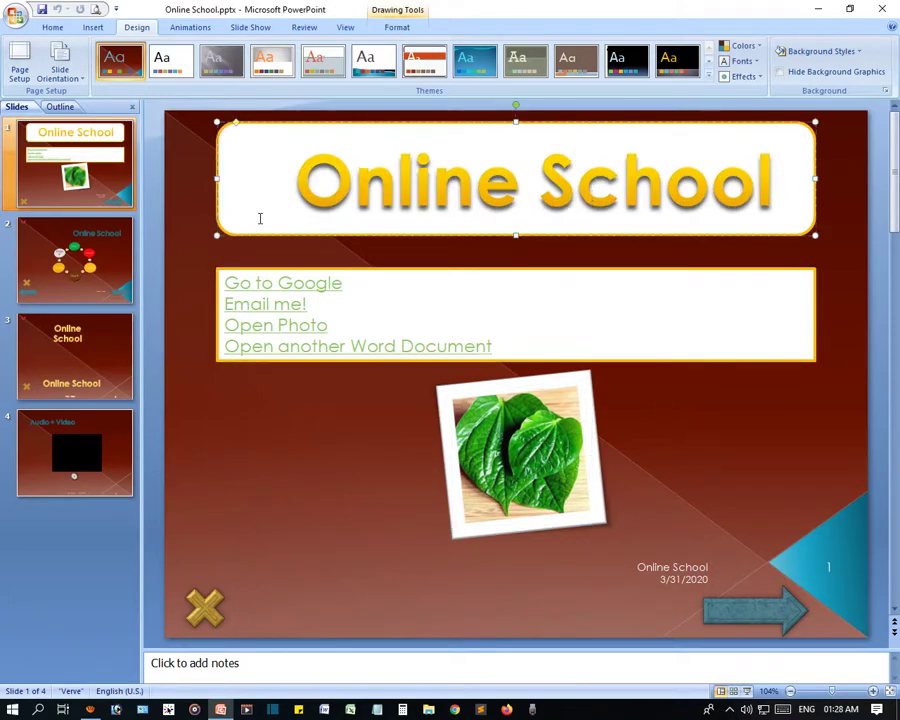
{"action": "left_click", "coordinate": [197, 250]}
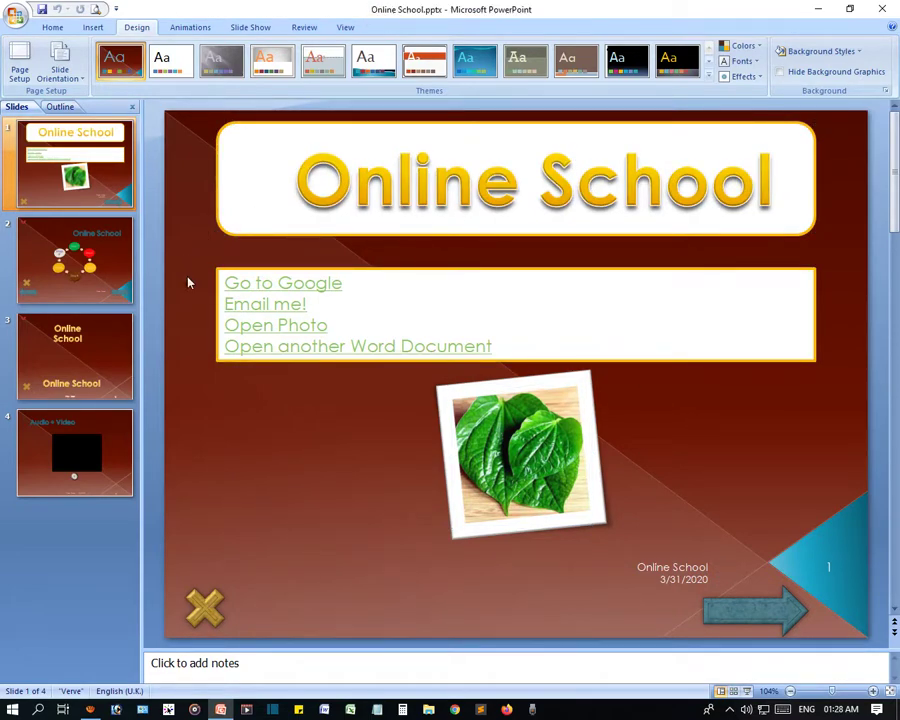
{"action": "scroll", "coordinate": [189, 281], "scroll_direction": "down", "scroll_amount": 1}
{"action": "scroll", "coordinate": [201, 348], "scroll_direction": "down", "scroll_amount": 2}
- Centre the Audio + Video title on slide 4 using Home > Center
{"action": "scroll", "coordinate": [220, 463], "scroll_direction": "up", "scroll_amount": 2}
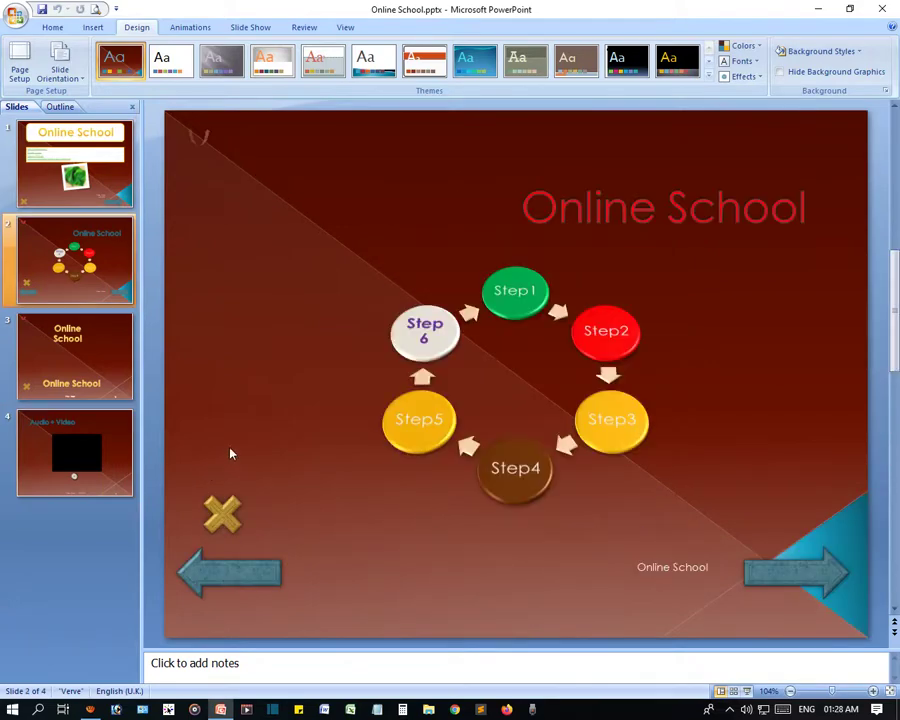
{"action": "scroll", "coordinate": [288, 458], "scroll_direction": "down", "scroll_amount": 2}
{"action": "left_click", "coordinate": [432, 191]}
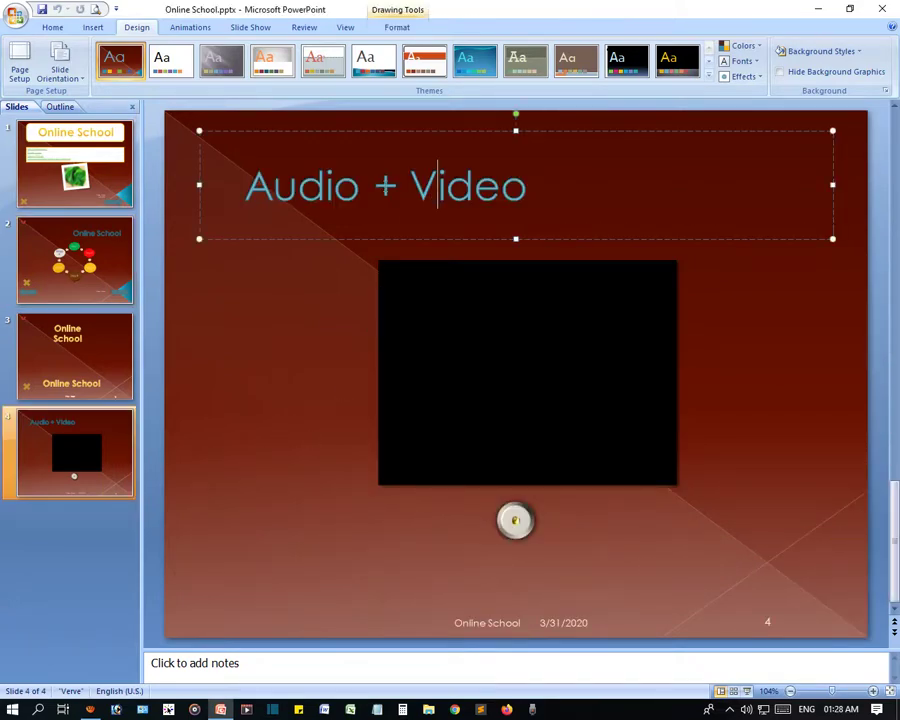
{"action": "left_click", "coordinate": [52, 27]}
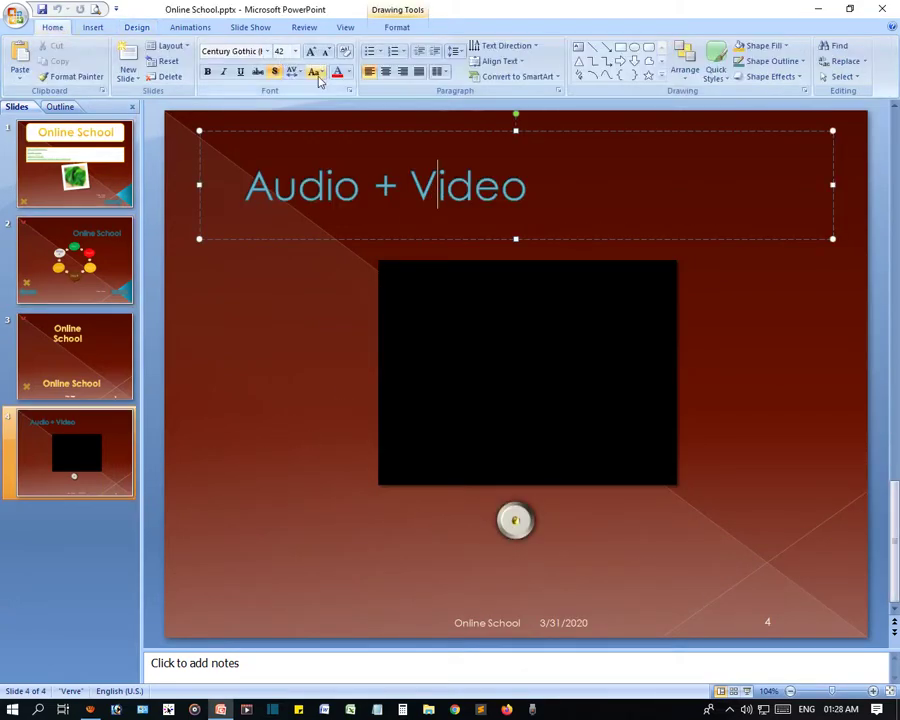
{"action": "left_click", "coordinate": [386, 72]}
- Return to title slide 1 with the Animations tab showing
{"action": "left_click", "coordinate": [305, 404]}
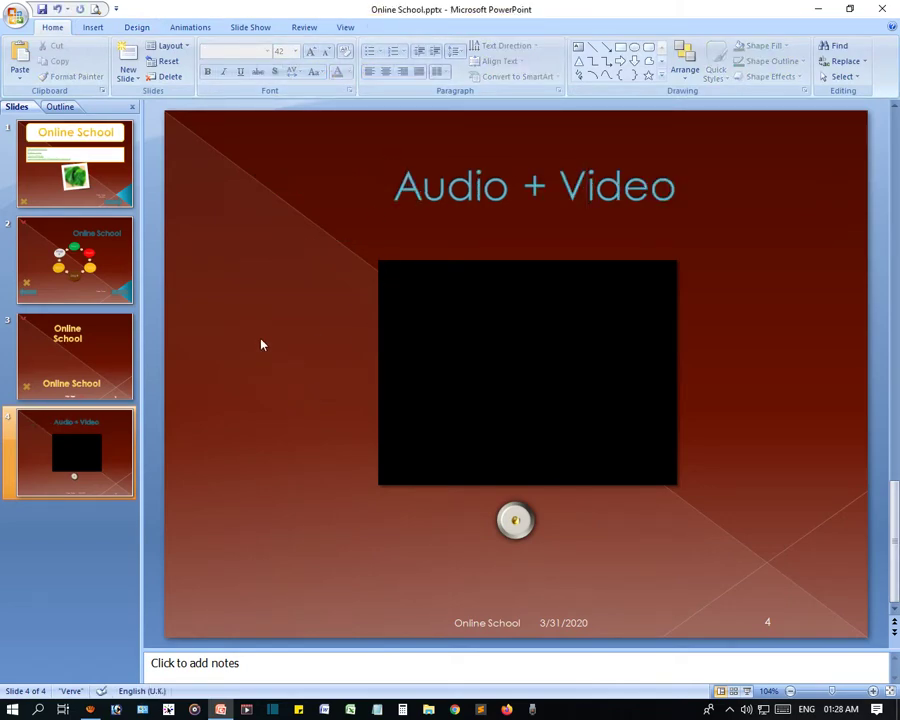
{"action": "scroll", "coordinate": [261, 344], "scroll_direction": "up", "scroll_amount": 3}
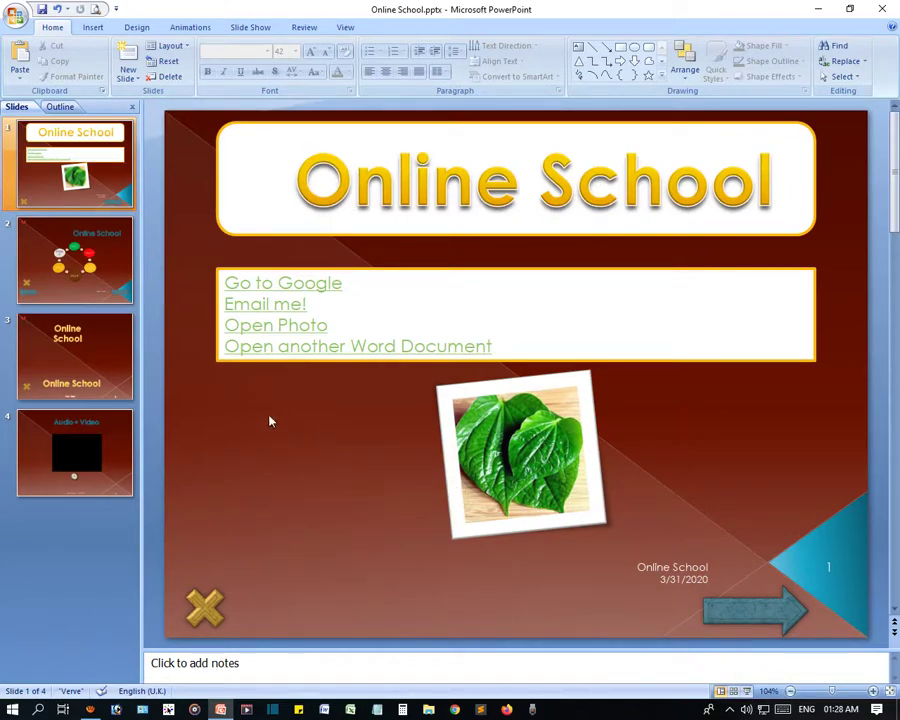
{"action": "left_click", "coordinate": [189, 28]}
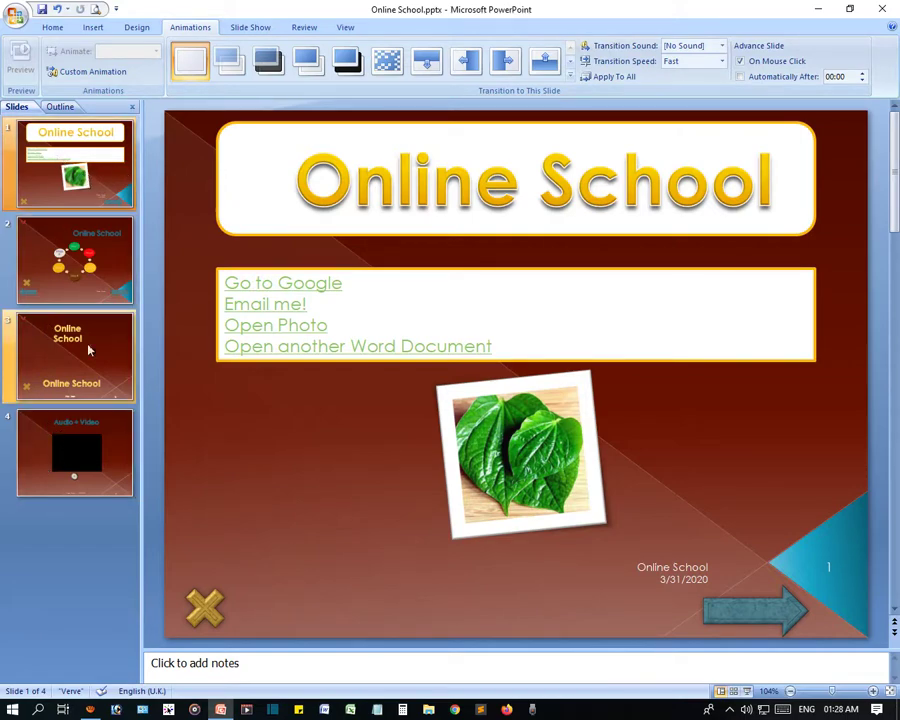
- Select the Online School title and check its text formatting on the Home tab
{"action": "left_click", "coordinate": [277, 225]}
{"action": "left_click", "coordinate": [495, 184]}
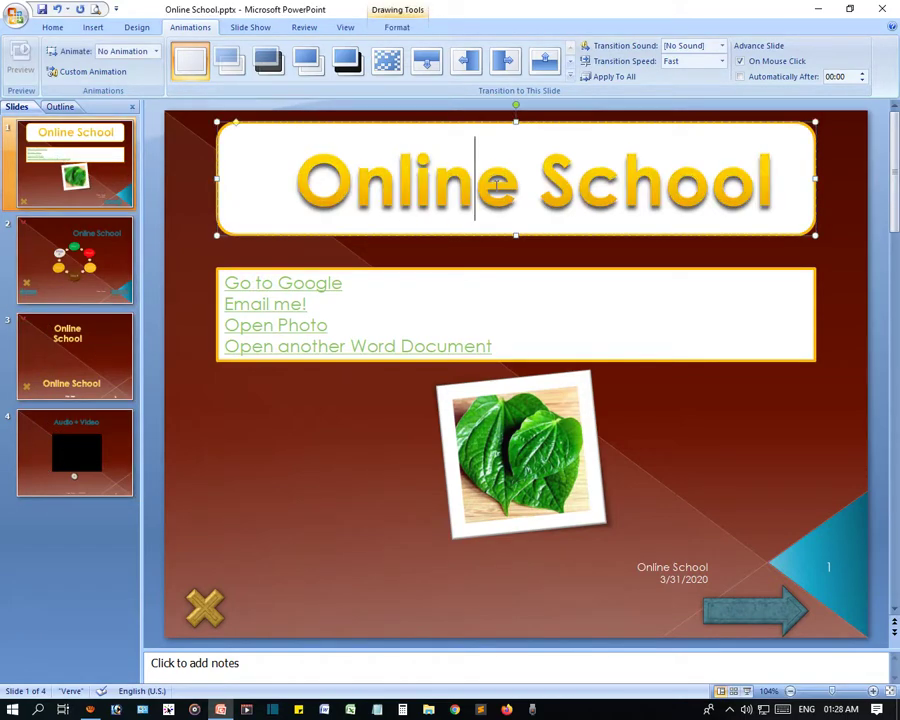
{"action": "left_click", "coordinate": [55, 28]}
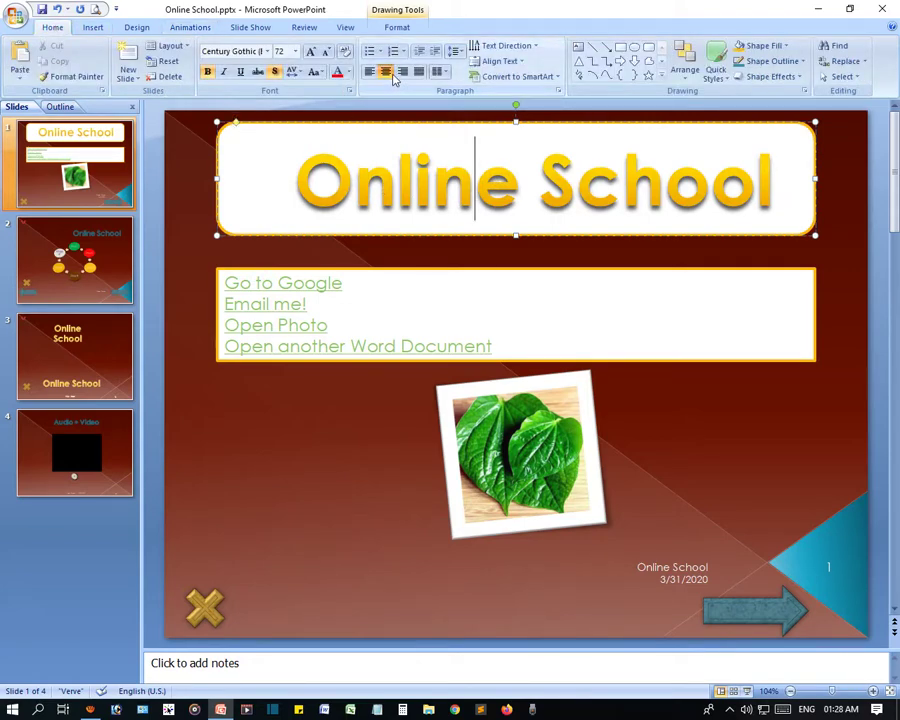
{"action": "left_click", "coordinate": [390, 251]}
{"action": "left_click", "coordinate": [391, 236]}
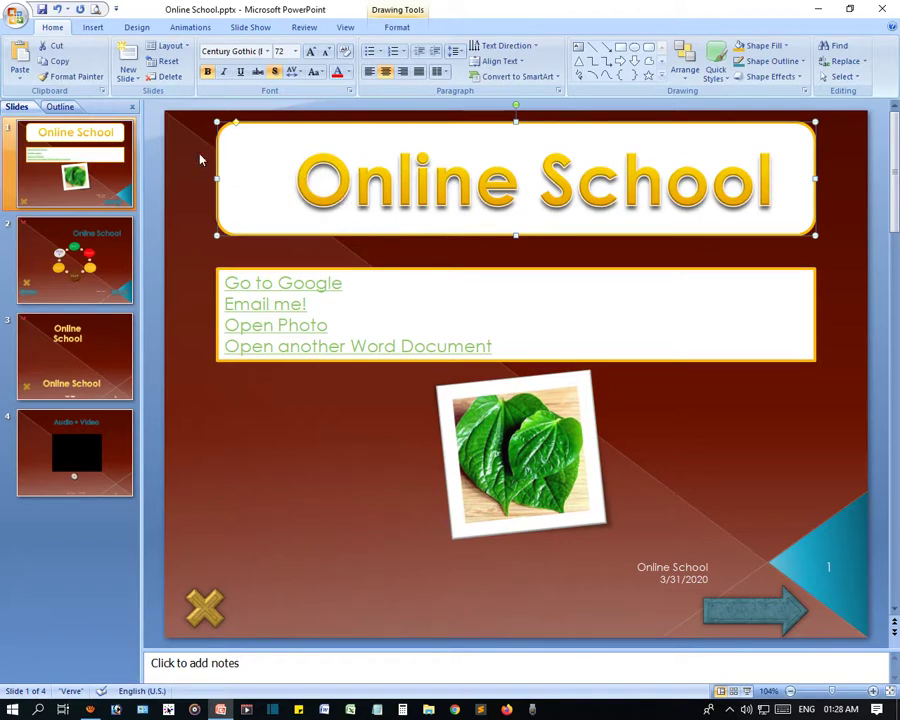
- Select the links box, leaf picture, blue arrow and gold X shape one by one
{"action": "left_click", "coordinate": [396, 302]}
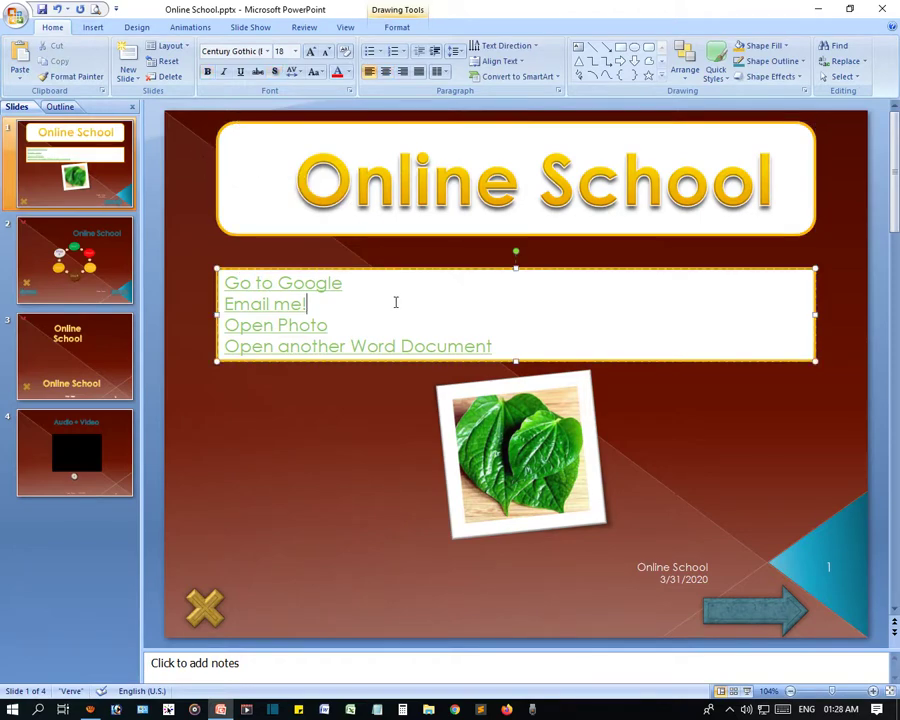
{"action": "left_click", "coordinate": [528, 442]}
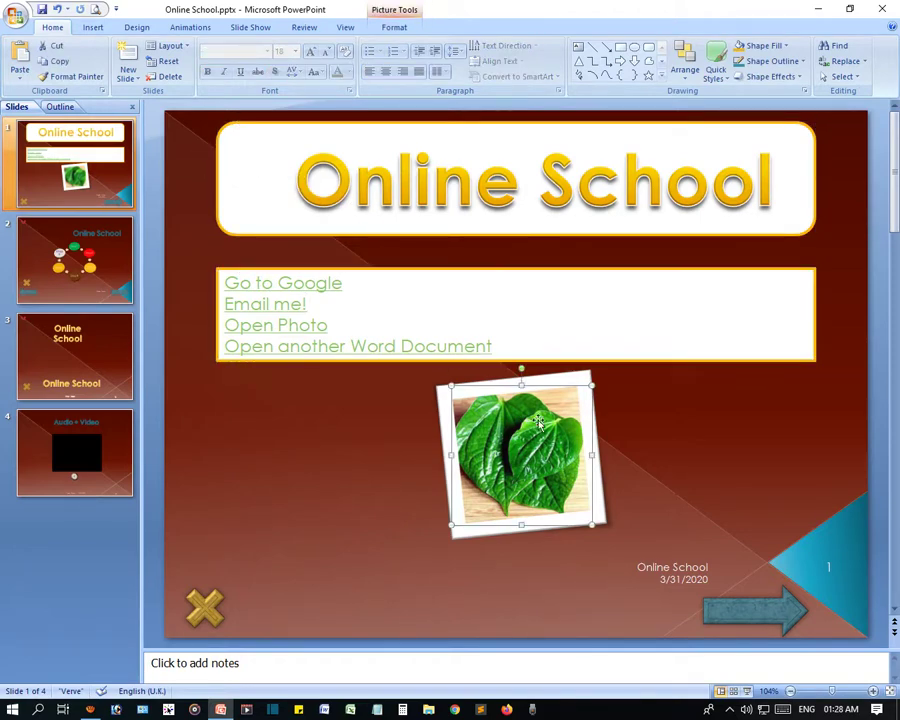
{"action": "left_click", "coordinate": [741, 618]}
{"action": "left_click", "coordinate": [205, 607]}
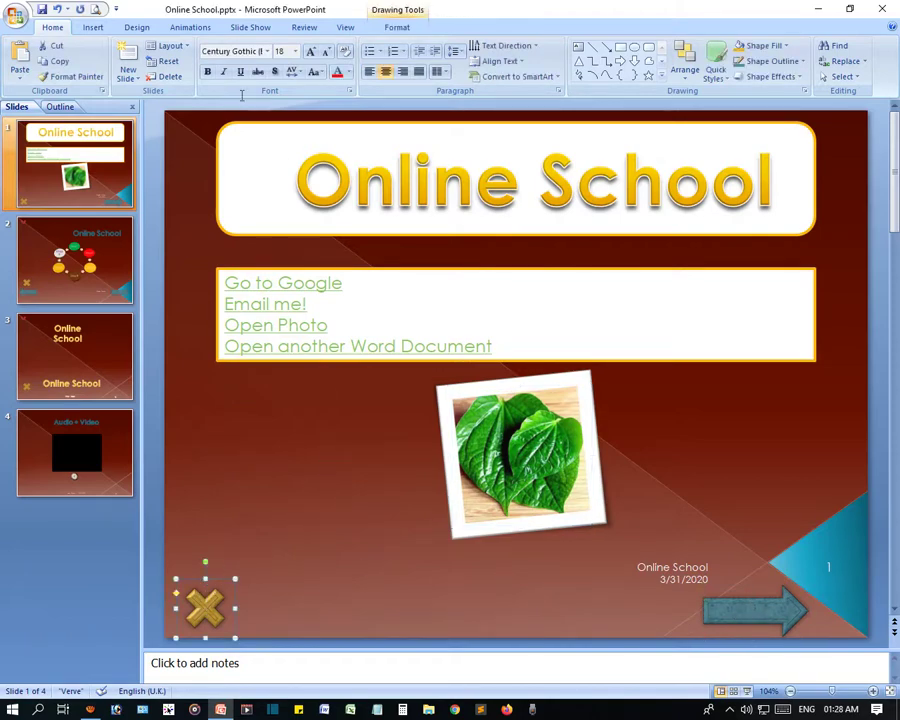
- Show the Animations tab and move through slide 2 to slide 3
{"action": "left_click", "coordinate": [192, 28]}
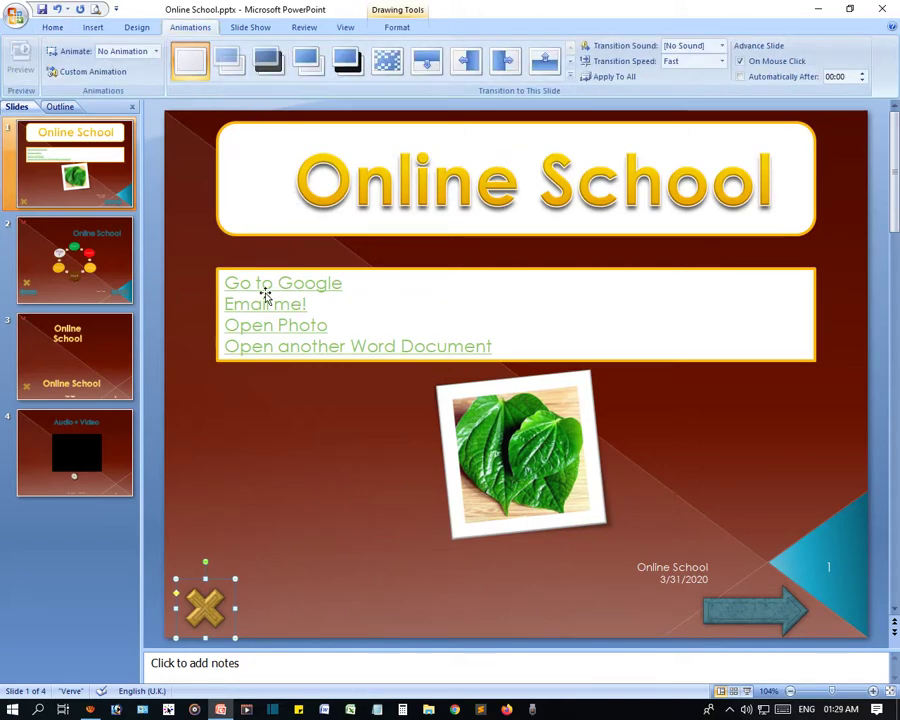
{"action": "left_click", "coordinate": [100, 257]}
{"action": "left_click", "coordinate": [94, 398]}
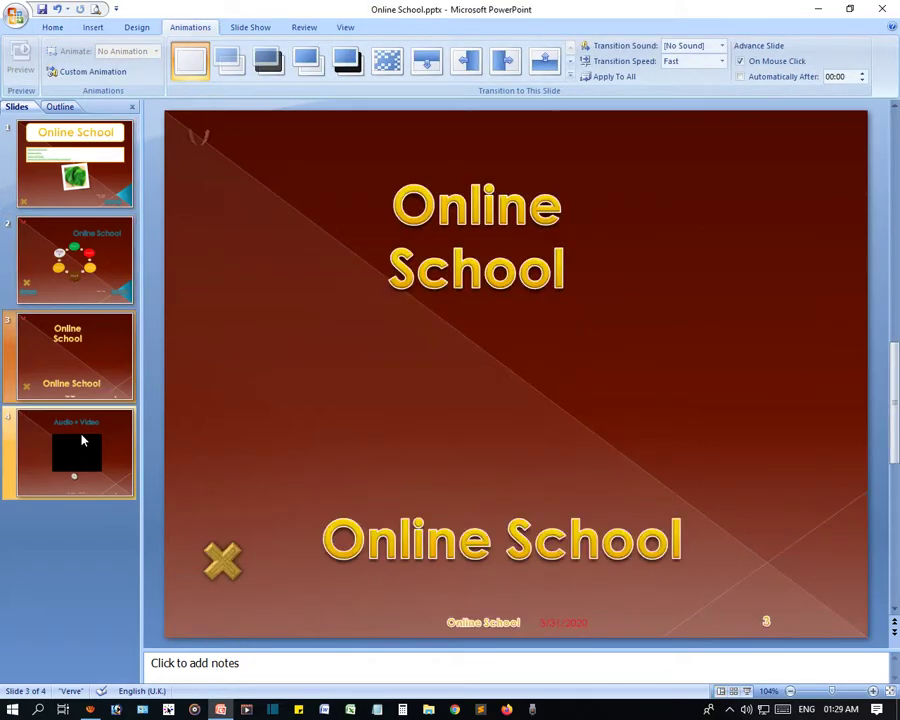
- Stretch slide 3's title box left and right so Online School fits one line, then go to slide 1
{"action": "left_click", "coordinate": [406, 224]}
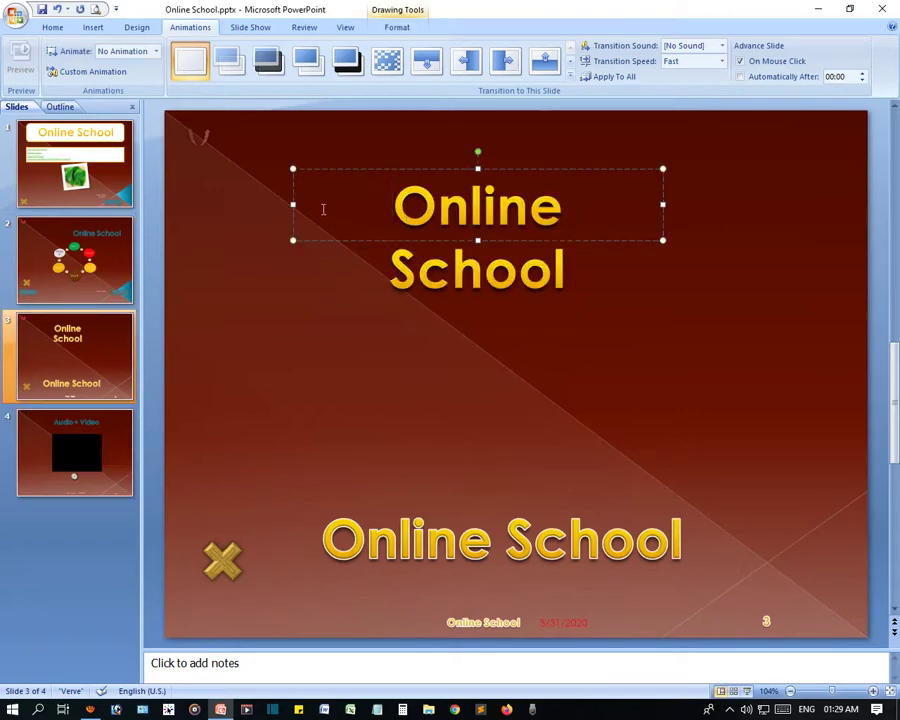
{"action": "left_click_drag", "start_coordinate": [293, 204], "coordinate": [217, 204]}
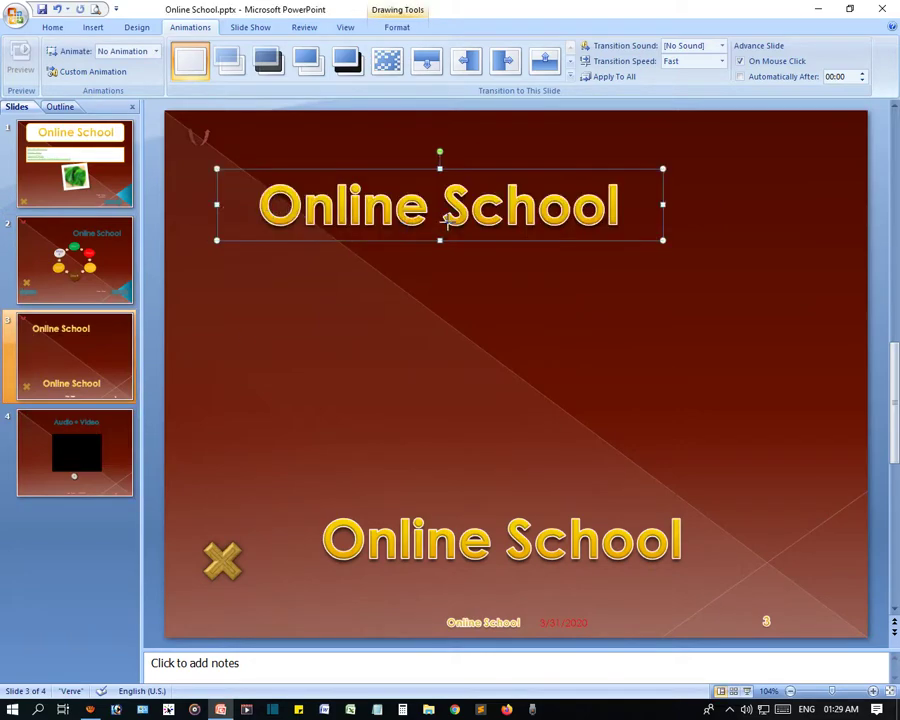
{"action": "left_click_drag", "start_coordinate": [661, 204], "coordinate": [804, 203]}
{"action": "left_click", "coordinate": [576, 305]}
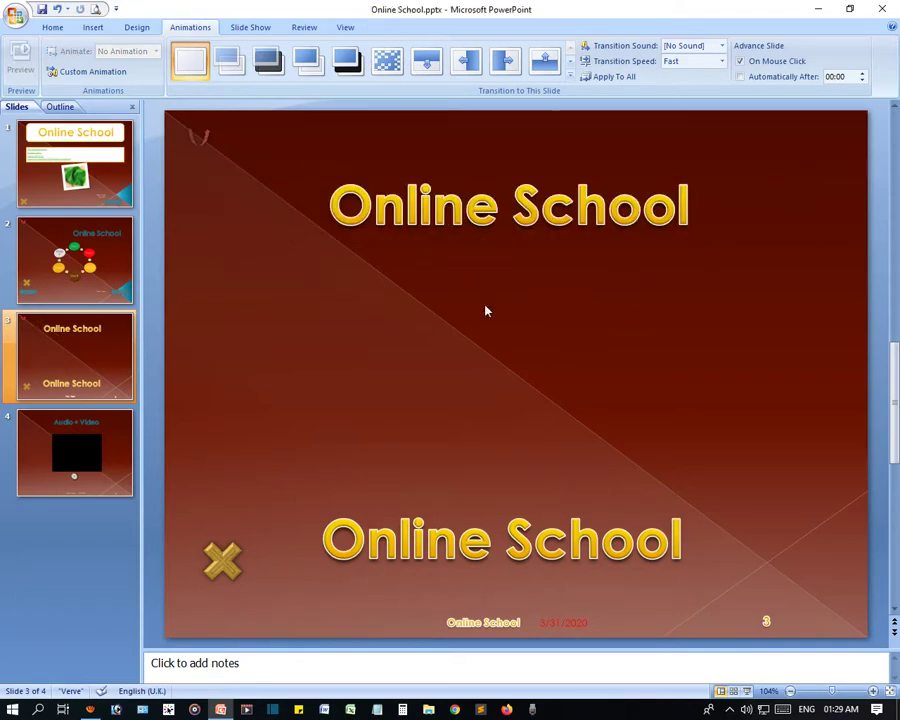
{"action": "left_click", "coordinate": [392, 187]}
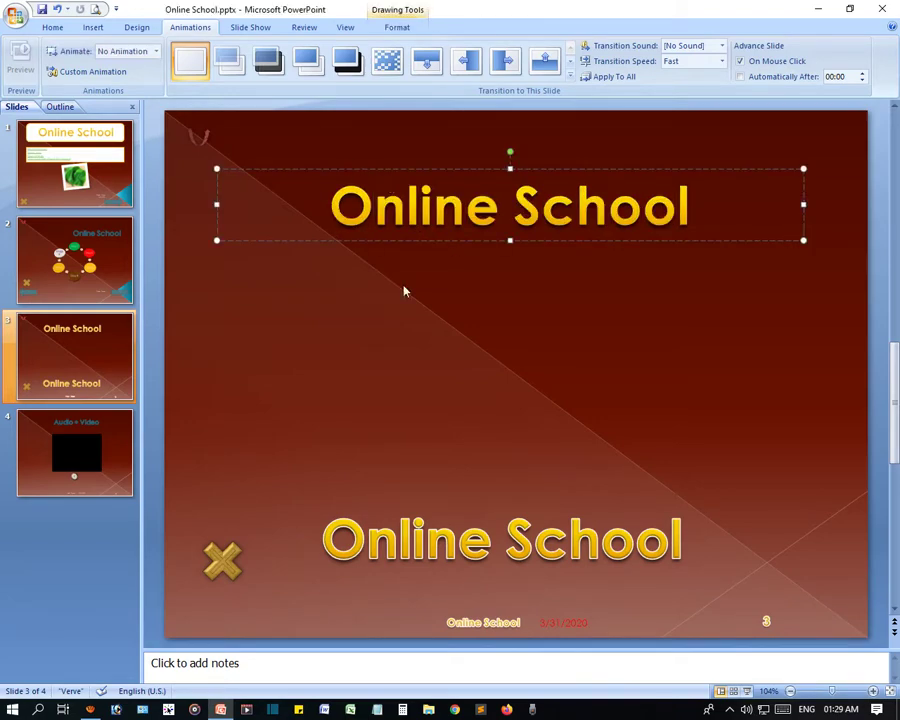
{"action": "left_click", "coordinate": [466, 303]}
{"action": "left_click", "coordinate": [75, 165]}
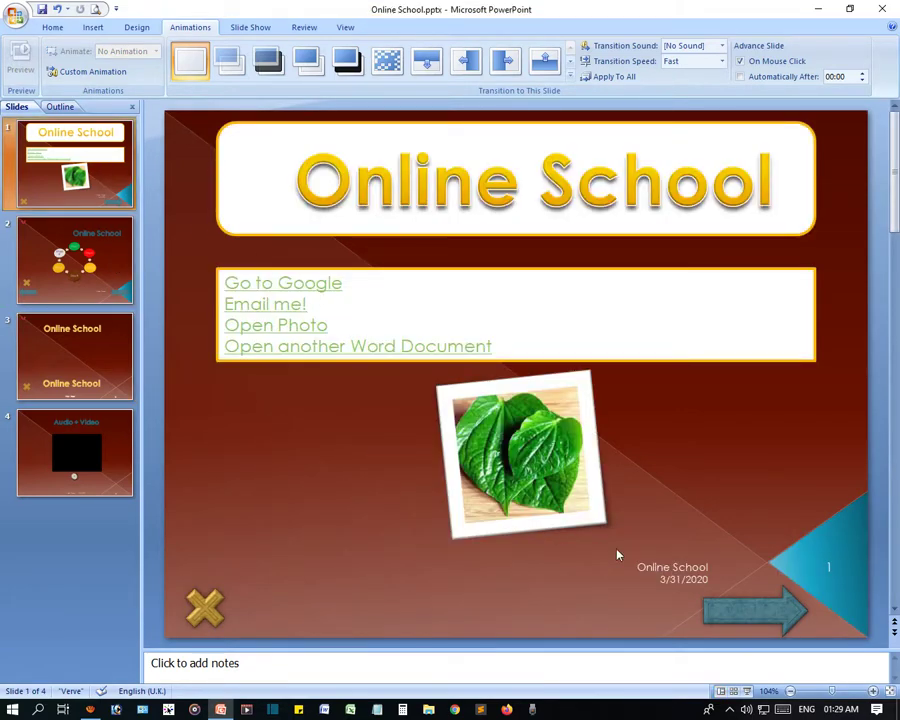
{"action": "left_click", "coordinate": [746, 692]}
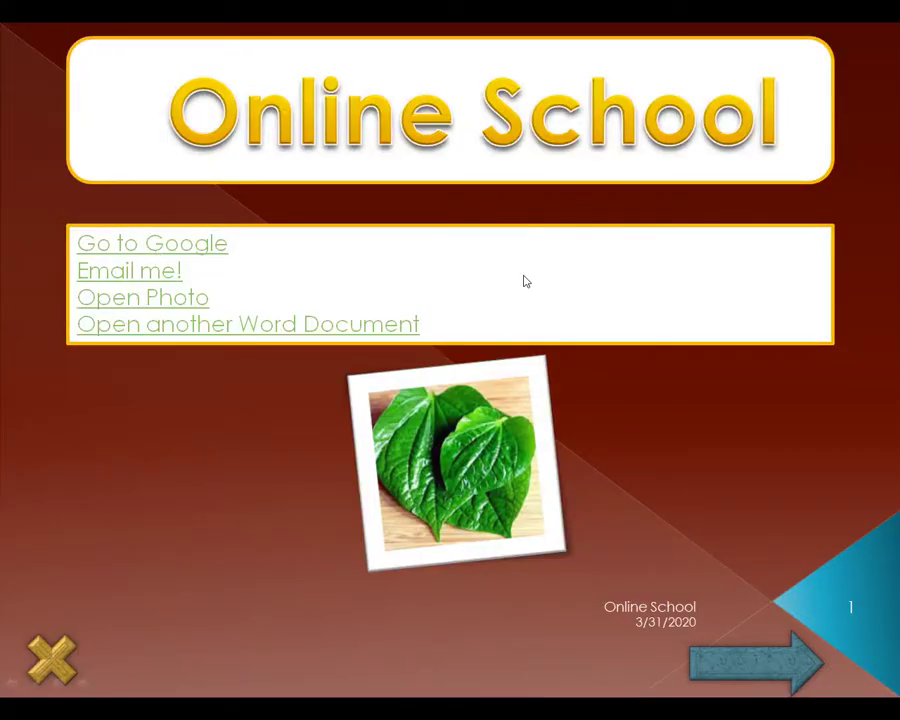
{"action": "key", "text": "Escape"}
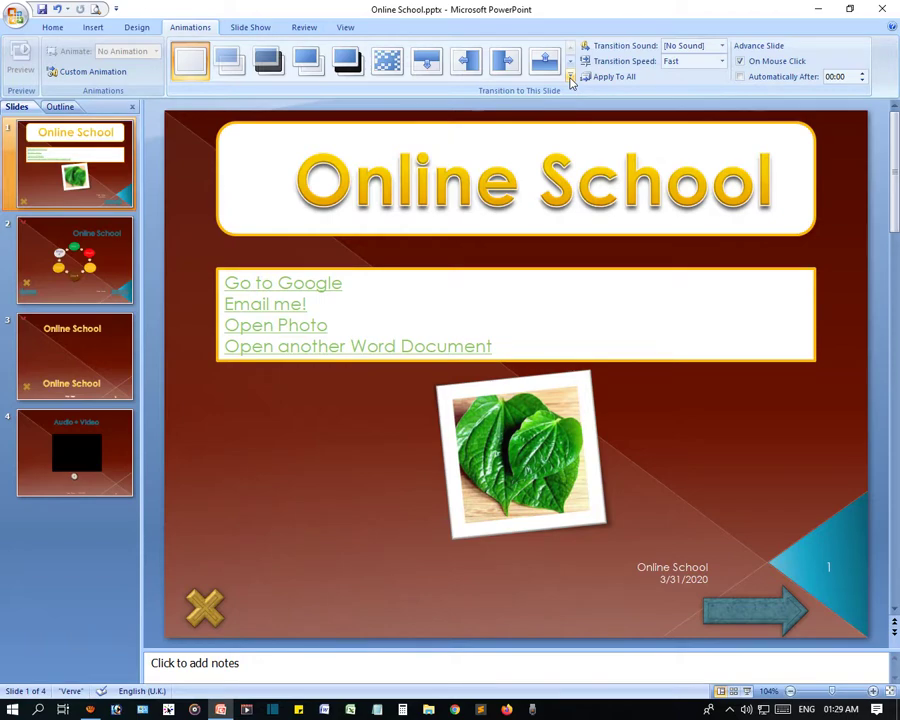
- Apply the Split Vertical Out transition to slide 1 and preview it in Slide Show
{"action": "left_click", "coordinate": [571, 79]}
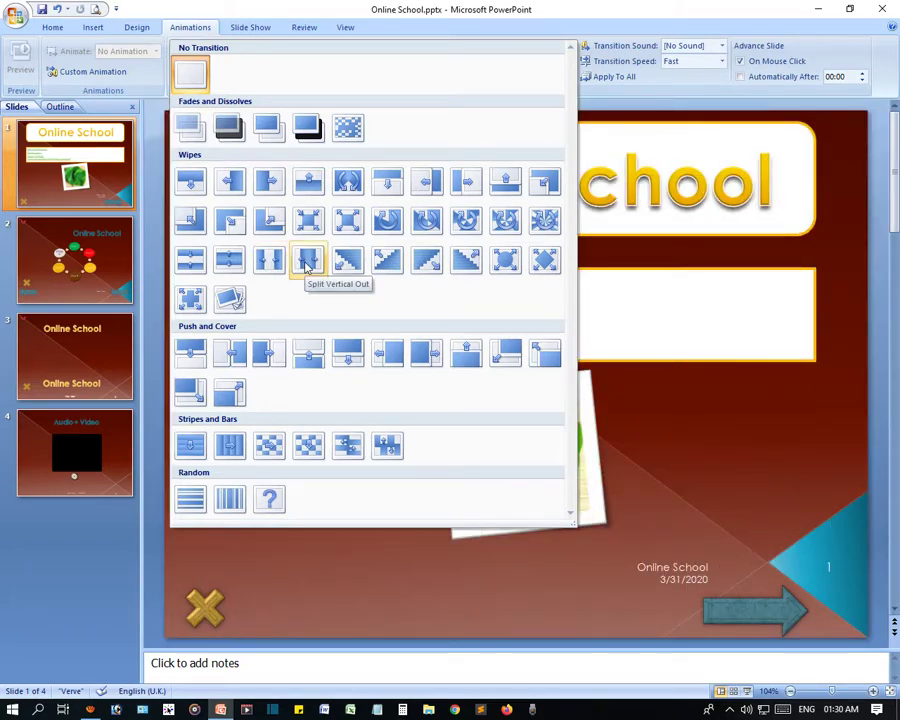
{"action": "left_click", "coordinate": [307, 265]}
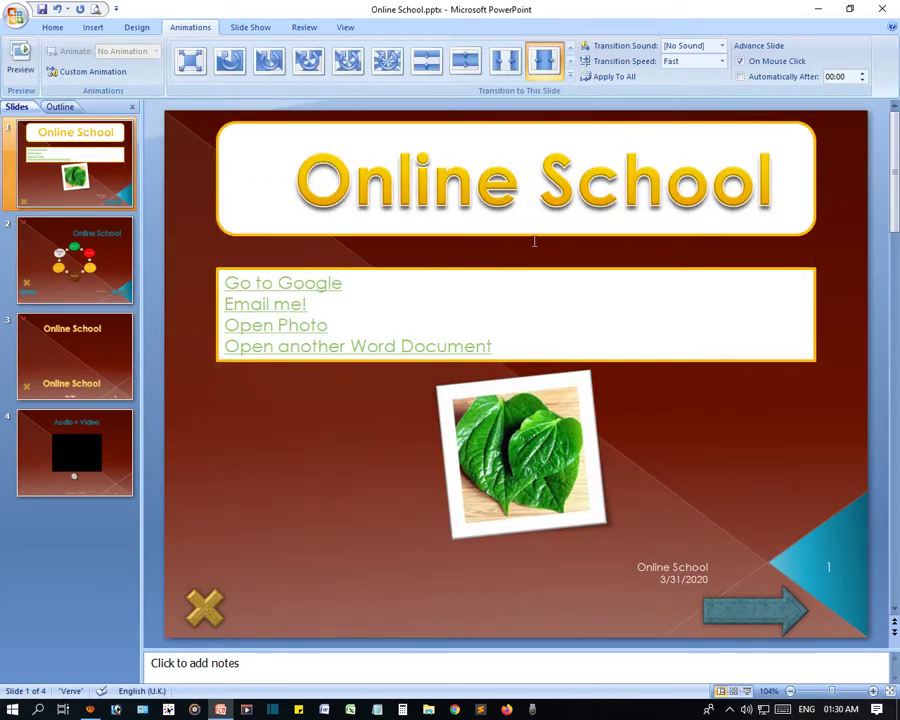
{"action": "left_click", "coordinate": [747, 692]}
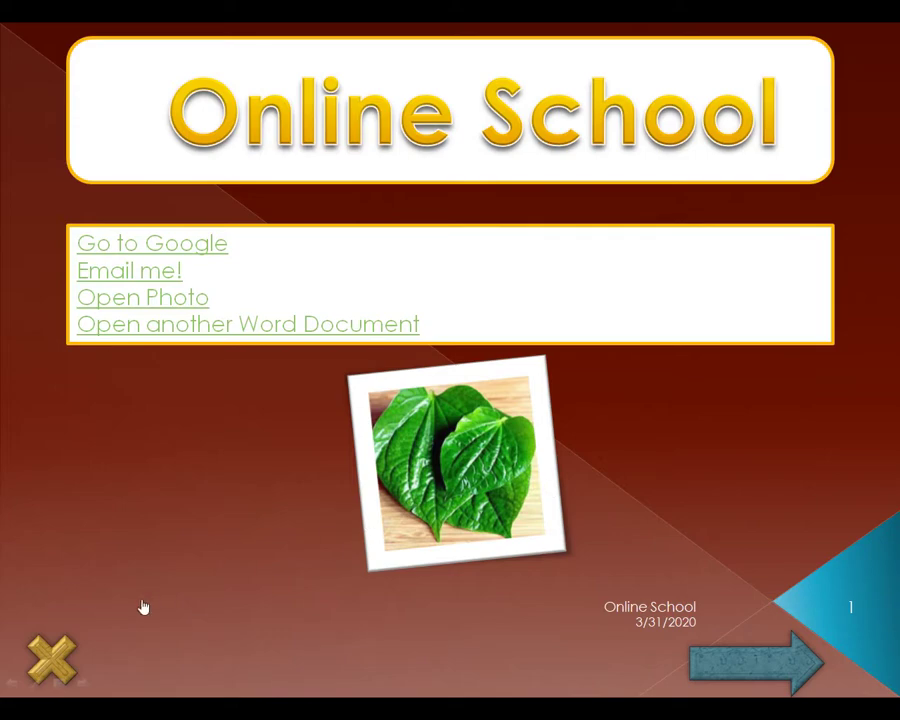
- End the show and give slide 2 a Wipes transition from the gallery
{"action": "left_click", "coordinate": [58, 660]}
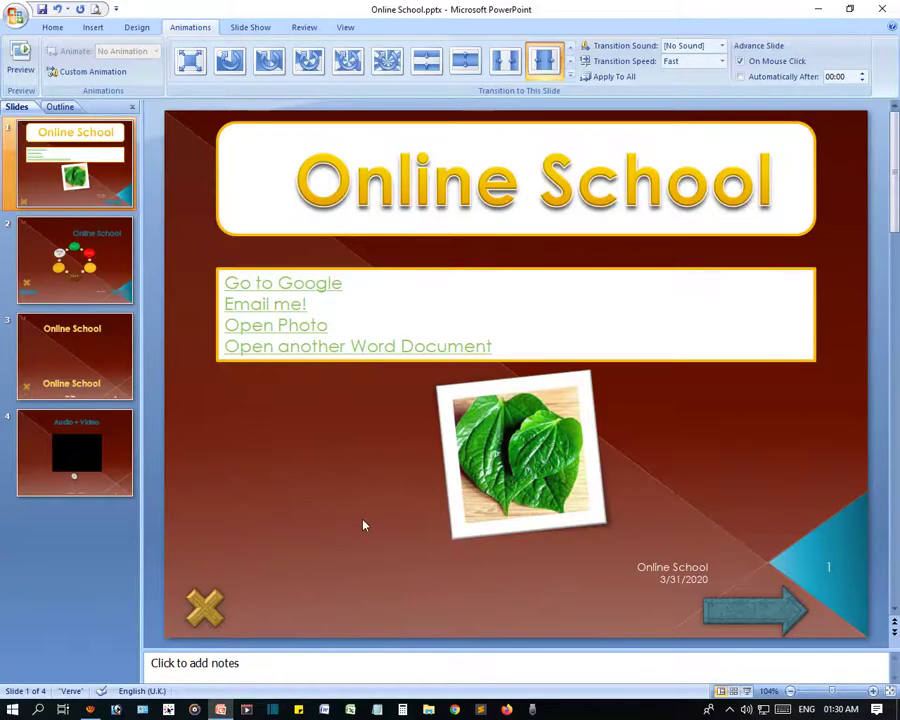
{"action": "left_click", "coordinate": [120, 277]}
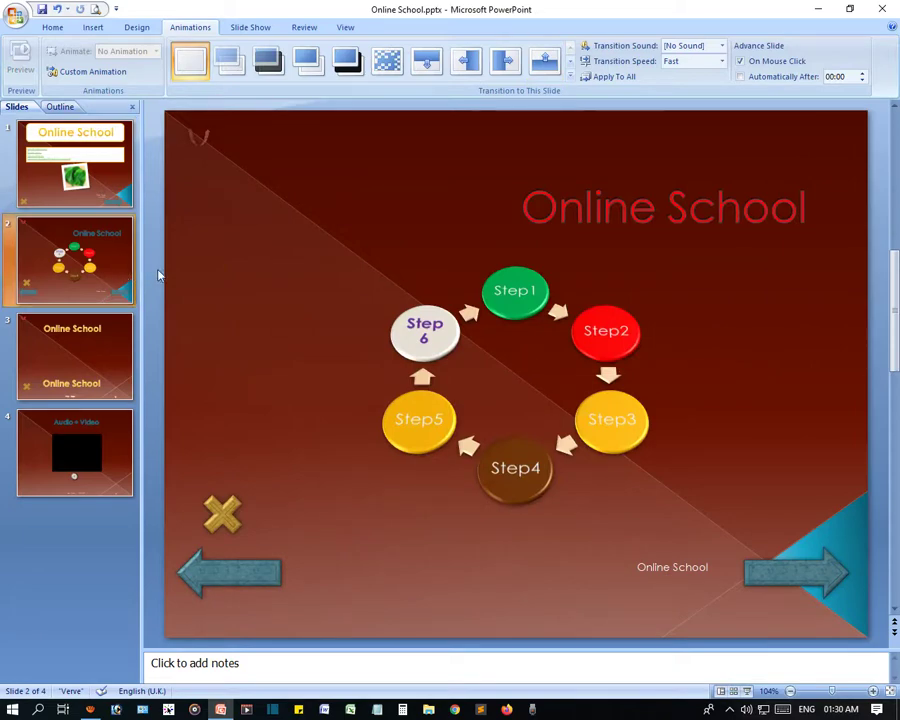
{"action": "left_click", "coordinate": [571, 76]}
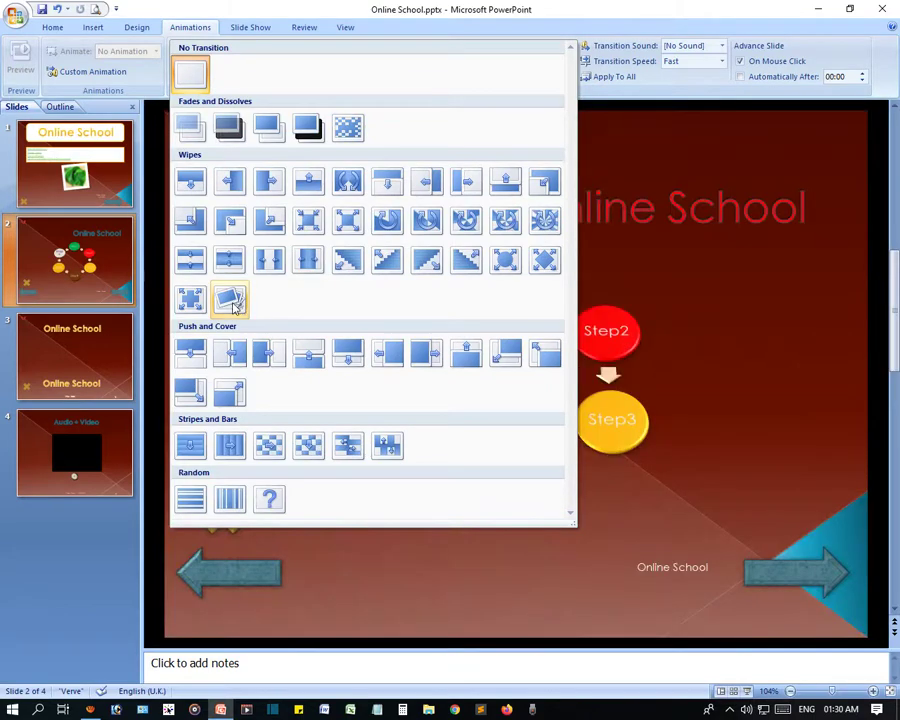
{"action": "left_click", "coordinate": [234, 304]}
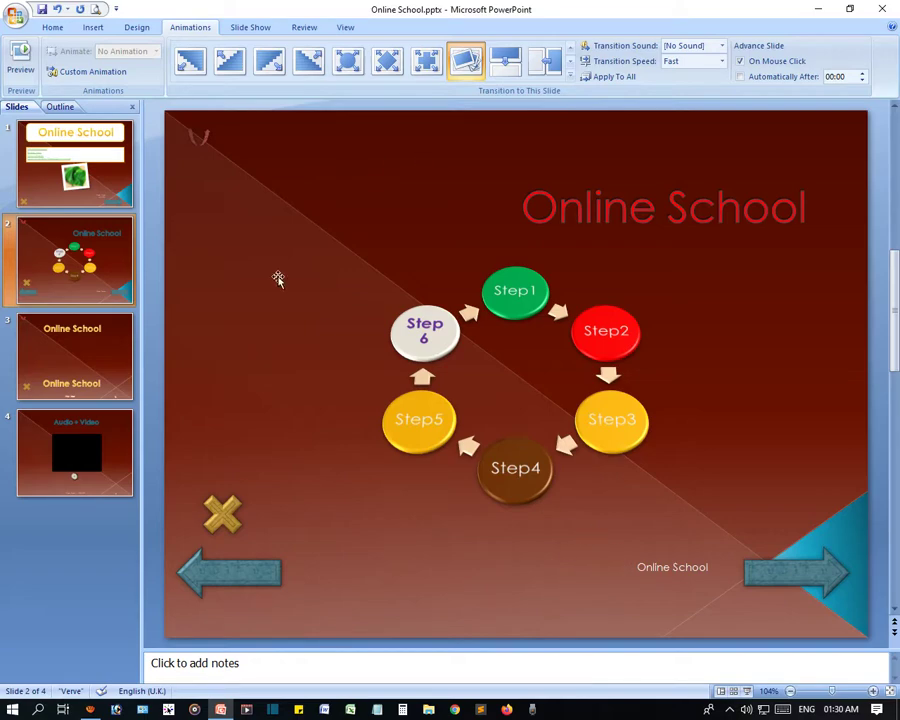
- Test the show with F5 and the forward arrow, exit with Esc, and return to slide 1
{"action": "key", "text": "F5"}
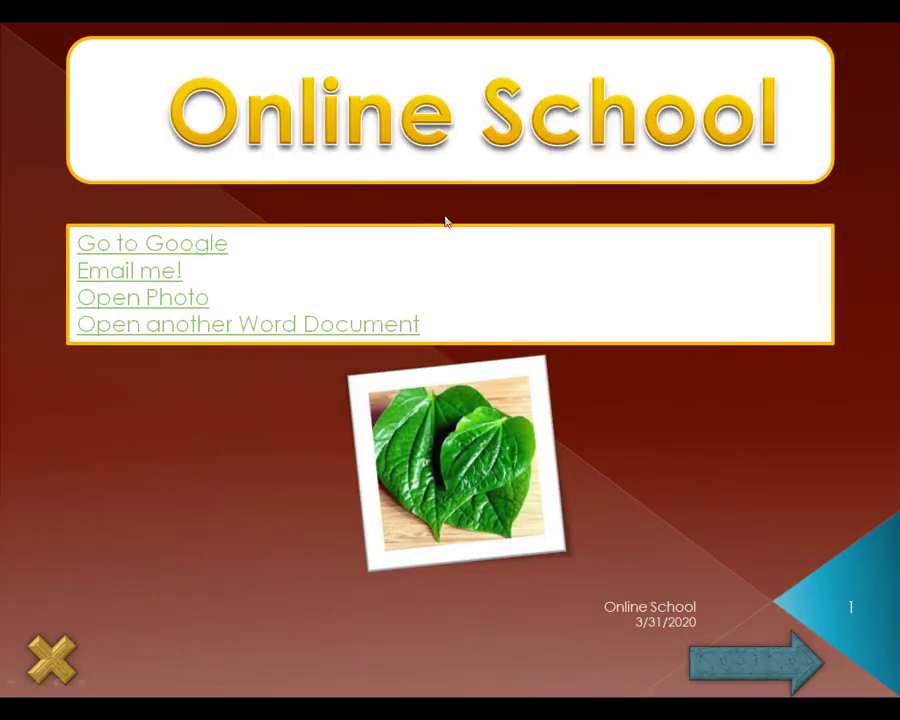
{"action": "left_click", "coordinate": [756, 675]}
{"action": "key", "text": "Escape"}
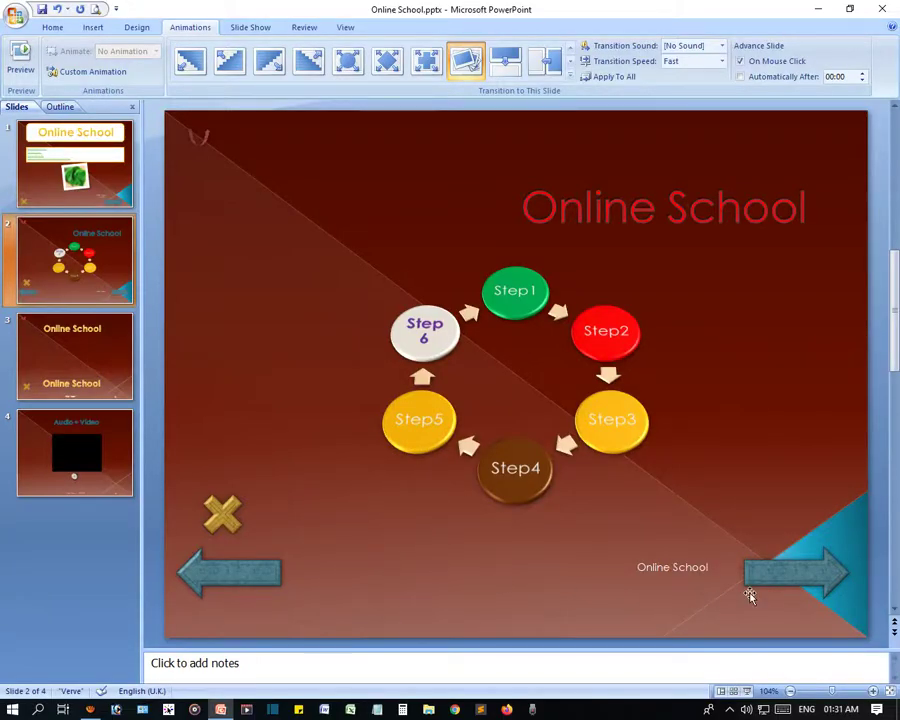
{"action": "left_click", "coordinate": [794, 577]}
{"action": "left_click", "coordinate": [58, 172]}
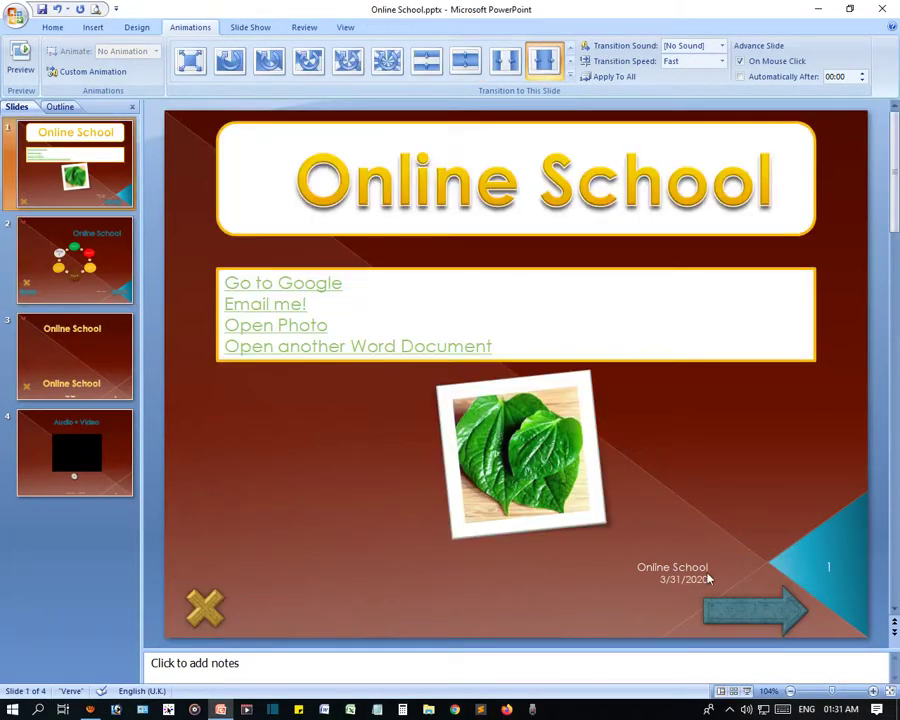
- Set the blue forward arrow's Action Settings to hyperlink to Next Slide
{"action": "left_click", "coordinate": [740, 605]}
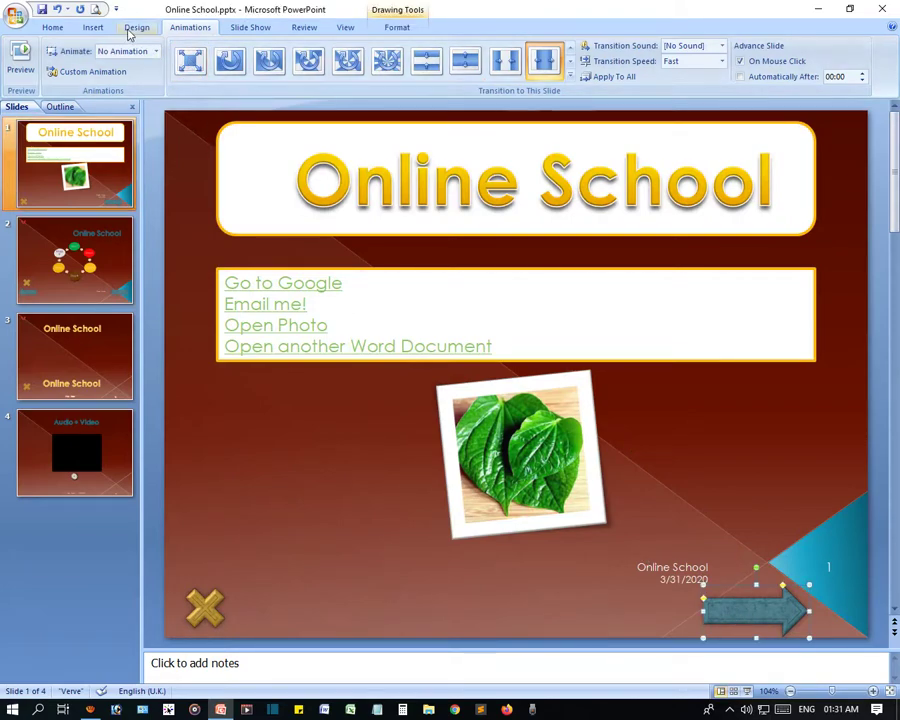
{"action": "left_click", "coordinate": [92, 27]}
{"action": "left_click", "coordinate": [288, 69]}
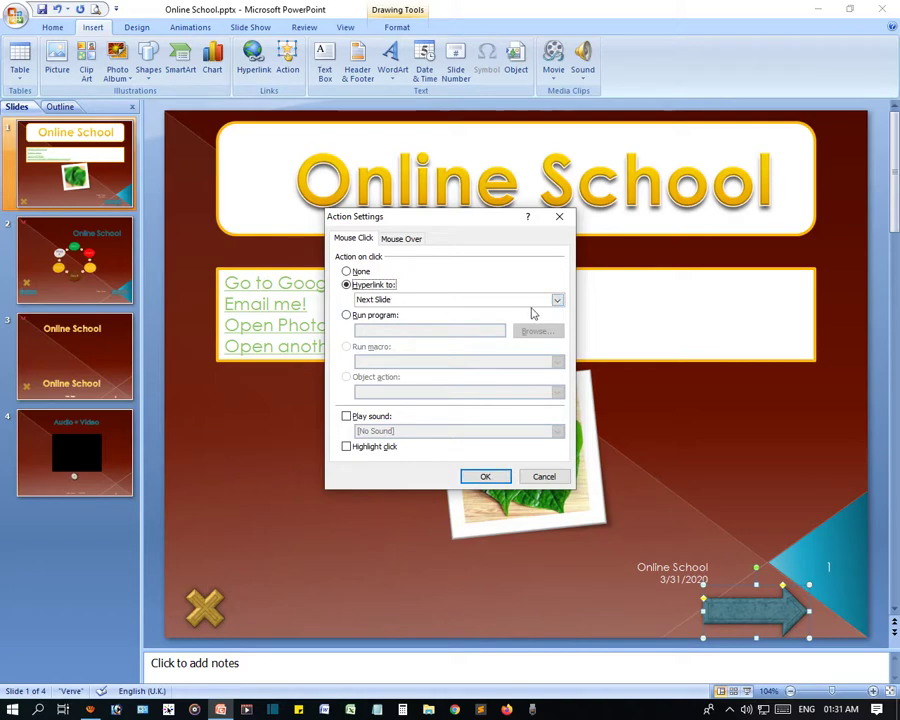
{"action": "left_click", "coordinate": [488, 476]}
- Confirm in Insert Hyperlink that the arrow links to Next Slide, then start the slide show
{"action": "left_click", "coordinate": [254, 60]}
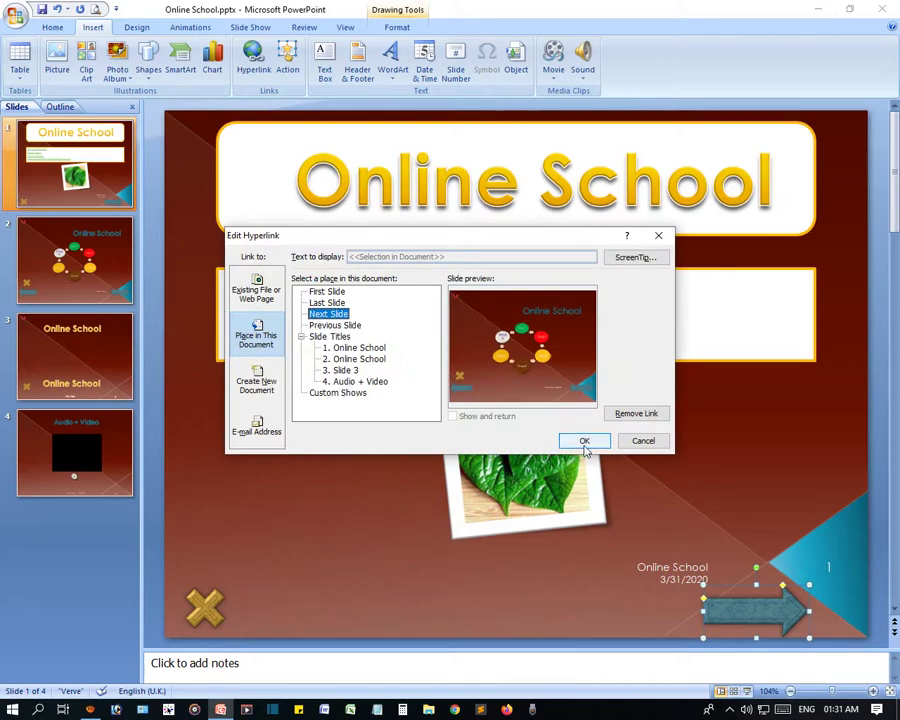
{"action": "left_click", "coordinate": [584, 442]}
{"action": "left_click", "coordinate": [293, 492]}
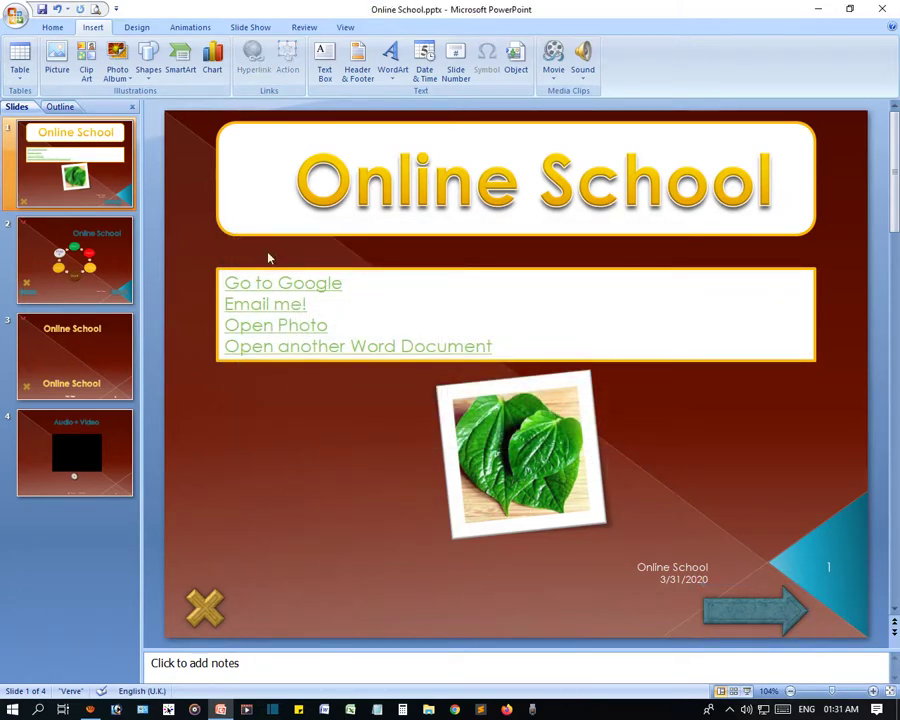
{"action": "left_click", "coordinate": [746, 691]}
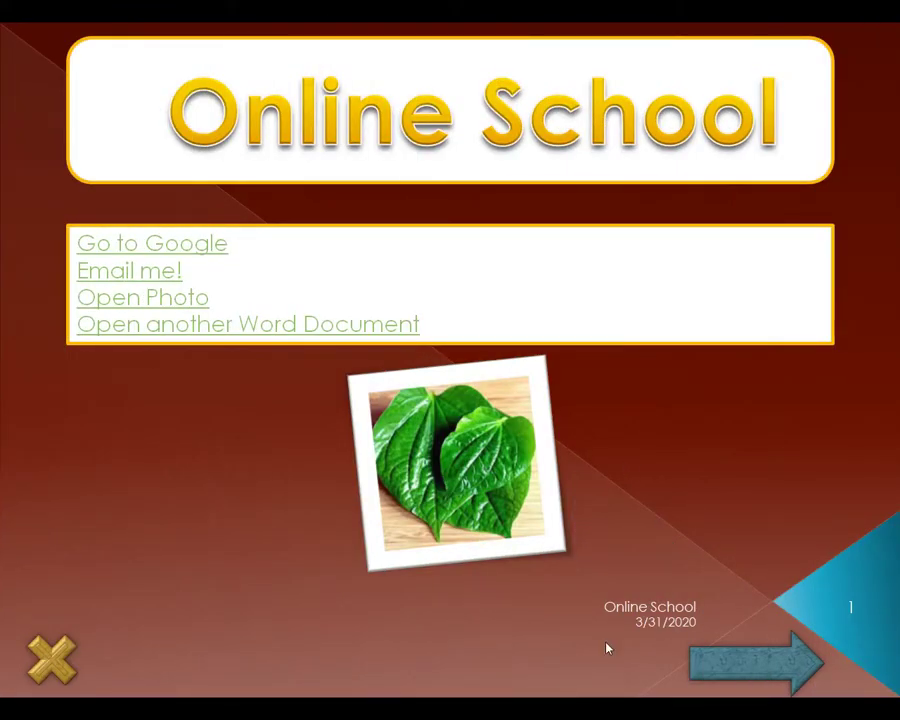
- Click forward to slide 2, back to the title, then forward through slides 2–4, and press Esc
{"action": "left_click", "coordinate": [757, 666]}
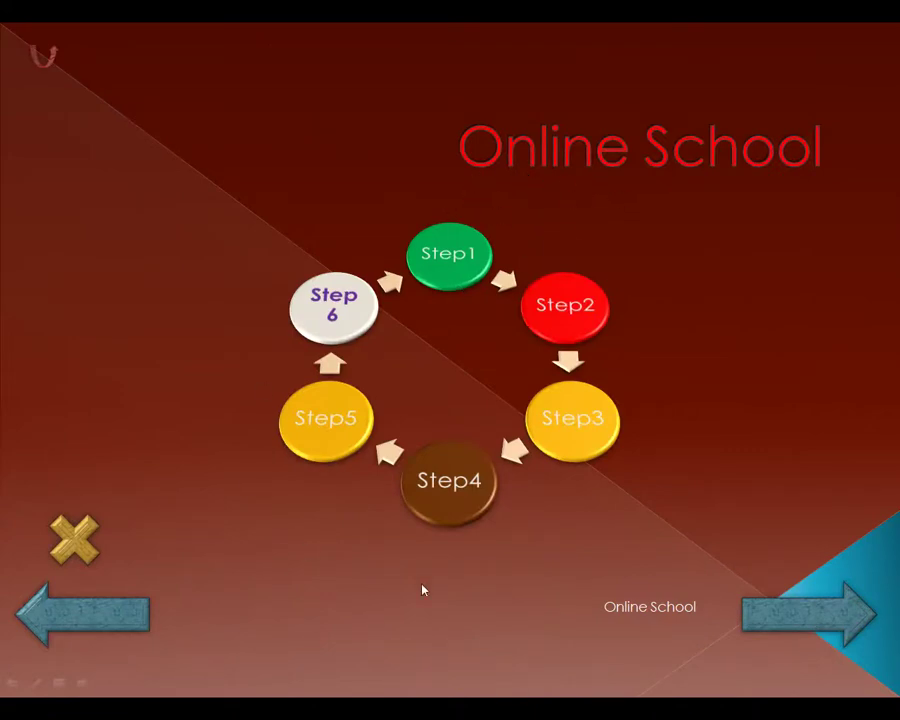
{"action": "left_click", "coordinate": [72, 611]}
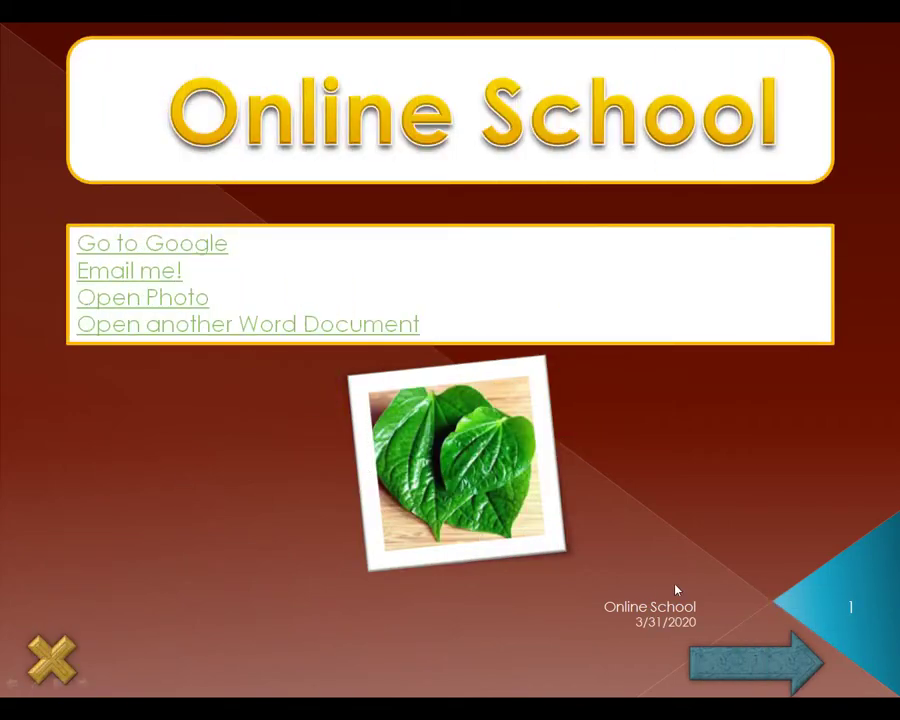
{"action": "left_click", "coordinate": [749, 669]}
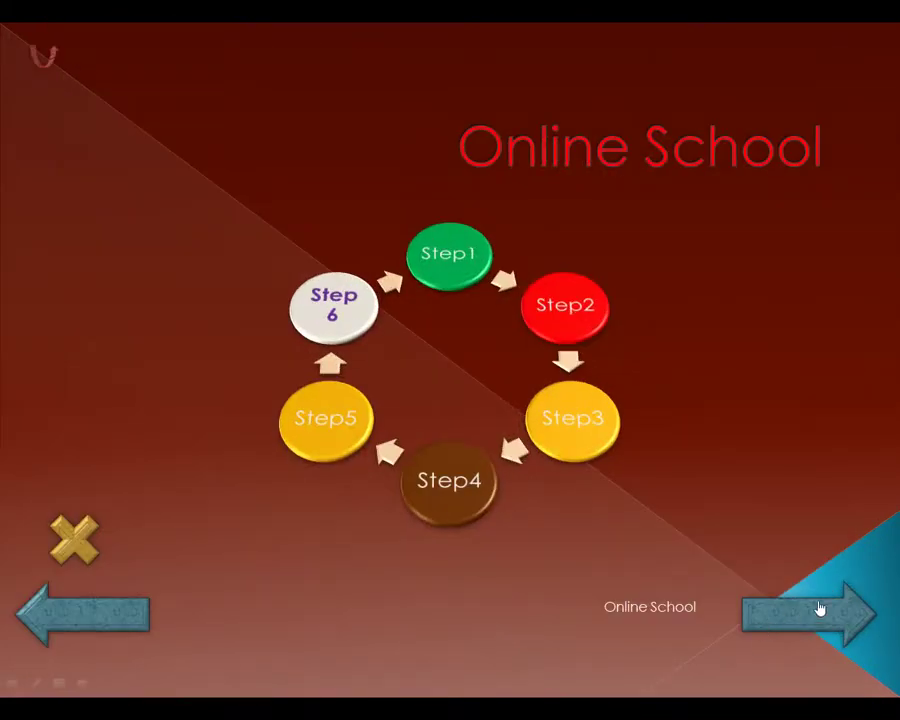
{"action": "left_click", "coordinate": [47, 63]}
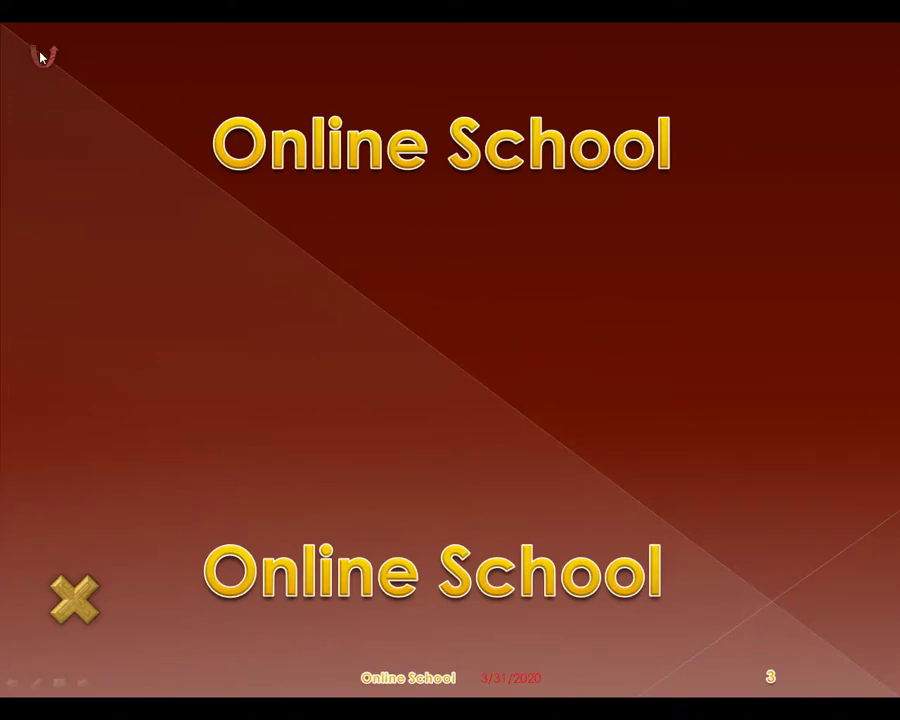
{"action": "left_click", "coordinate": [42, 57]}
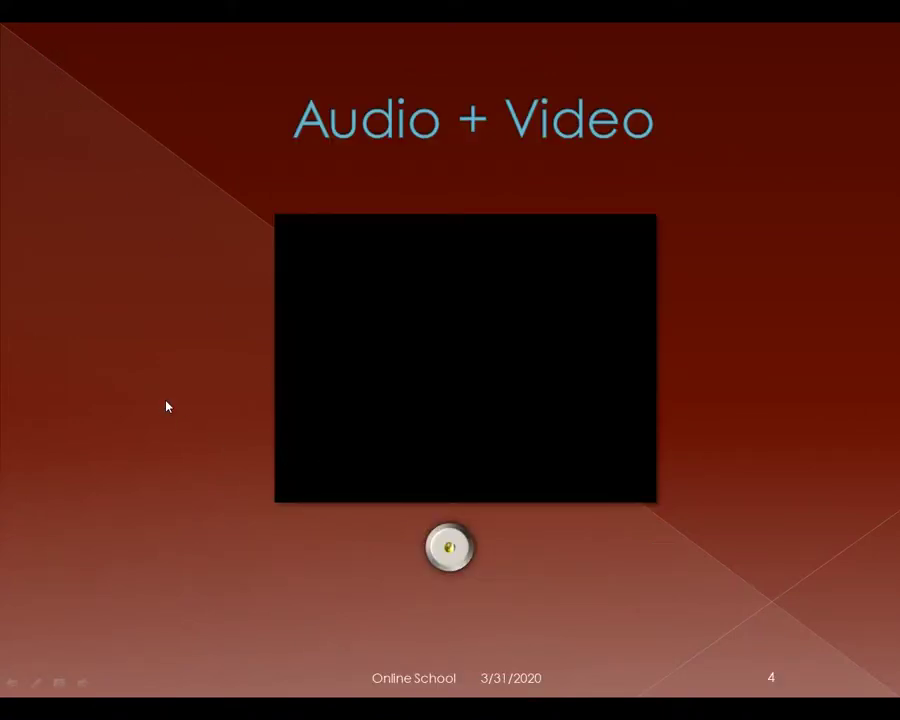
{"action": "key", "text": "Escape"}
- Confirm slide 2's top-left curved arrow links to the first slide and enlarge it slightly
{"action": "left_click", "coordinate": [86, 287]}
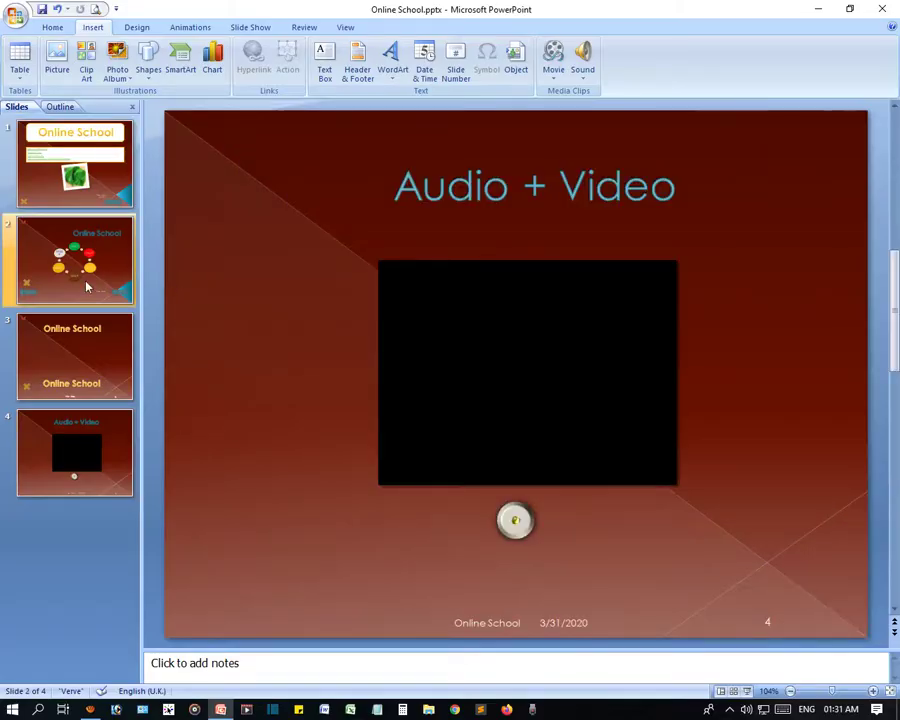
{"action": "left_click", "coordinate": [199, 133]}
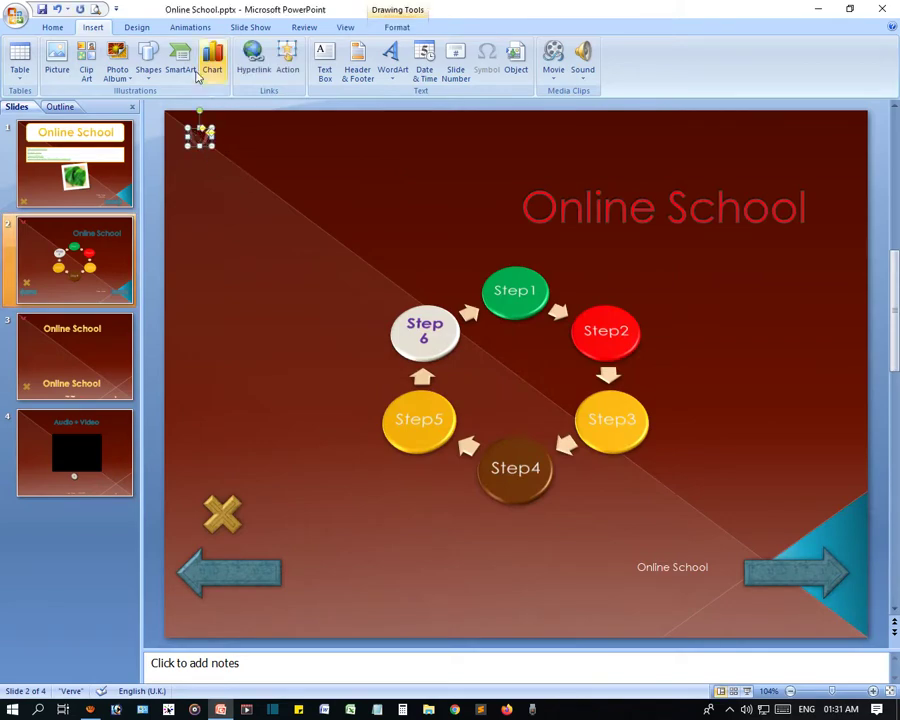
{"action": "left_click", "coordinate": [287, 62]}
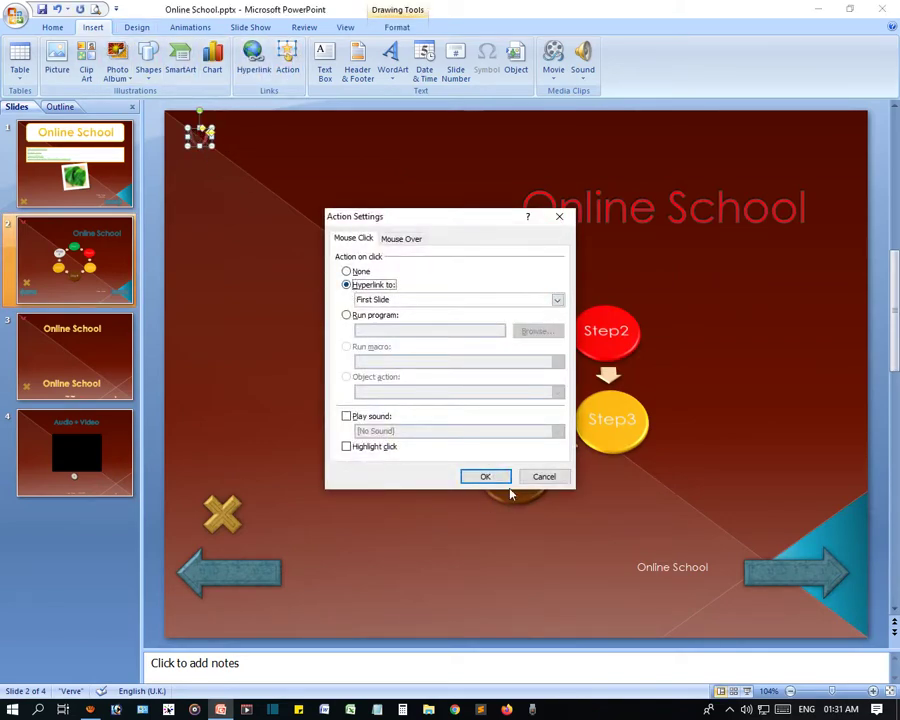
{"action": "left_click", "coordinate": [485, 478]}
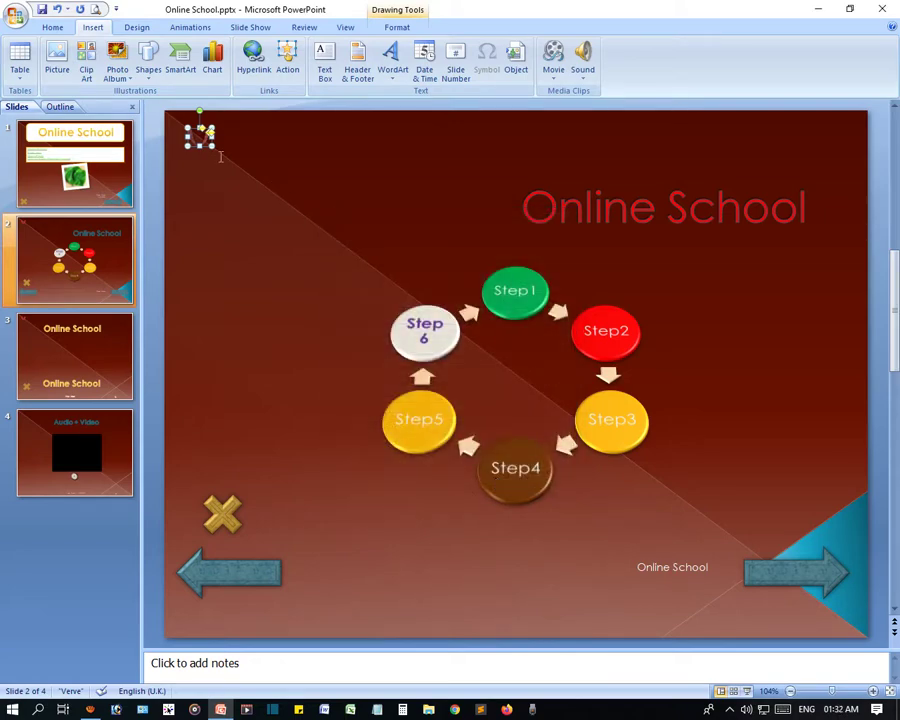
{"action": "left_click_drag", "start_coordinate": [214, 148], "coordinate": [241, 162]}
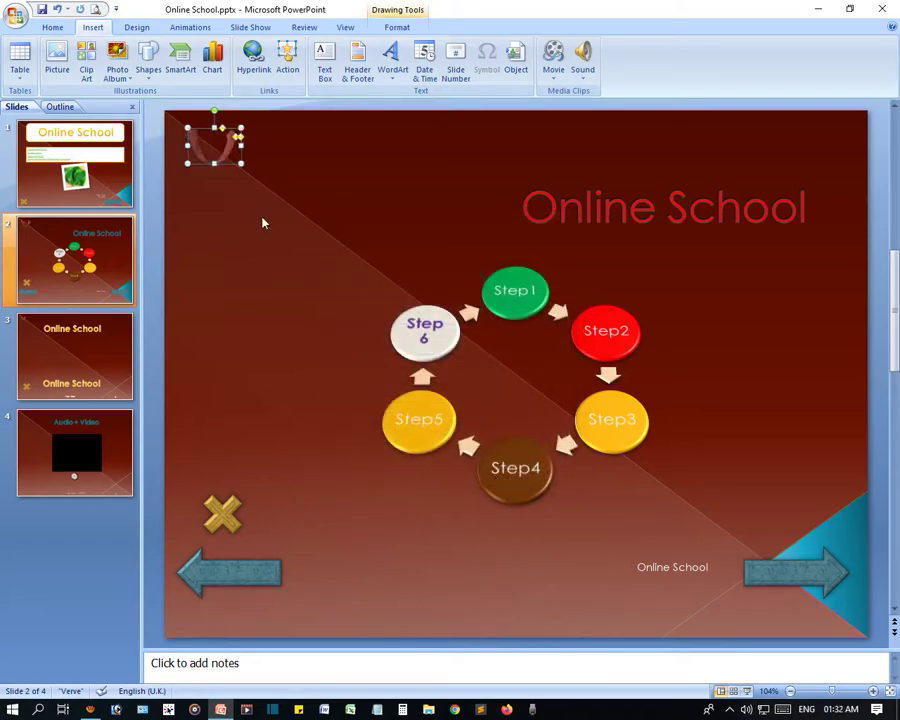
{"action": "left_click", "coordinate": [90, 363]}
{"action": "left_click", "coordinate": [88, 272]}
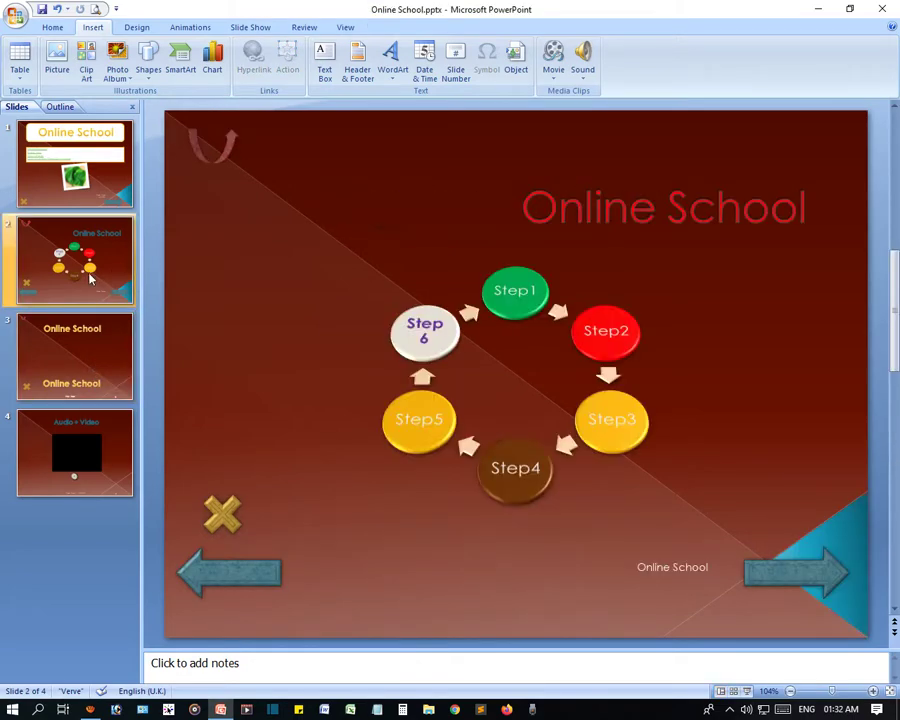
- Copy the curved return arrow, delete slide 3's stray shape, and paste the arrow onto slides 3 and 4
{"action": "left_click", "coordinate": [229, 141]}
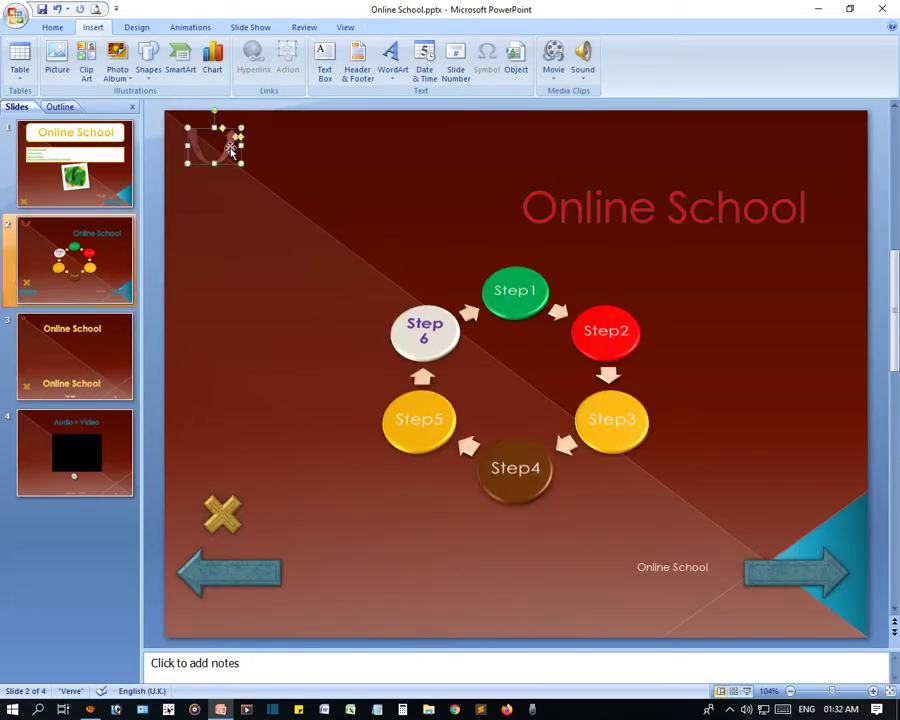
{"action": "left_click", "coordinate": [87, 352]}
{"action": "left_click", "coordinate": [196, 137]}
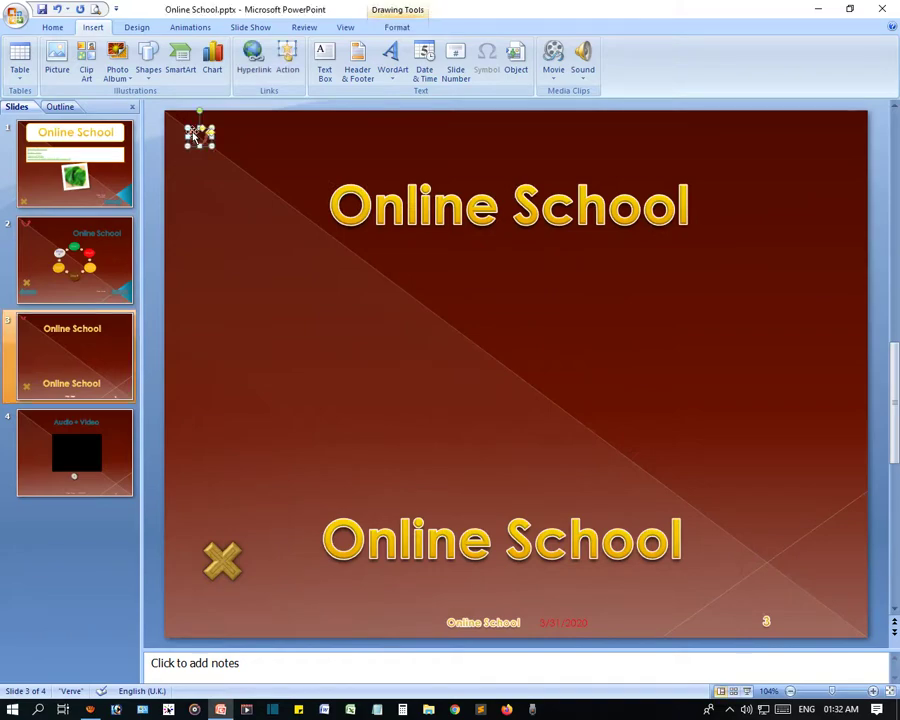
{"action": "key", "text": "Delete"}
{"action": "key", "text": "ctrl+z"}
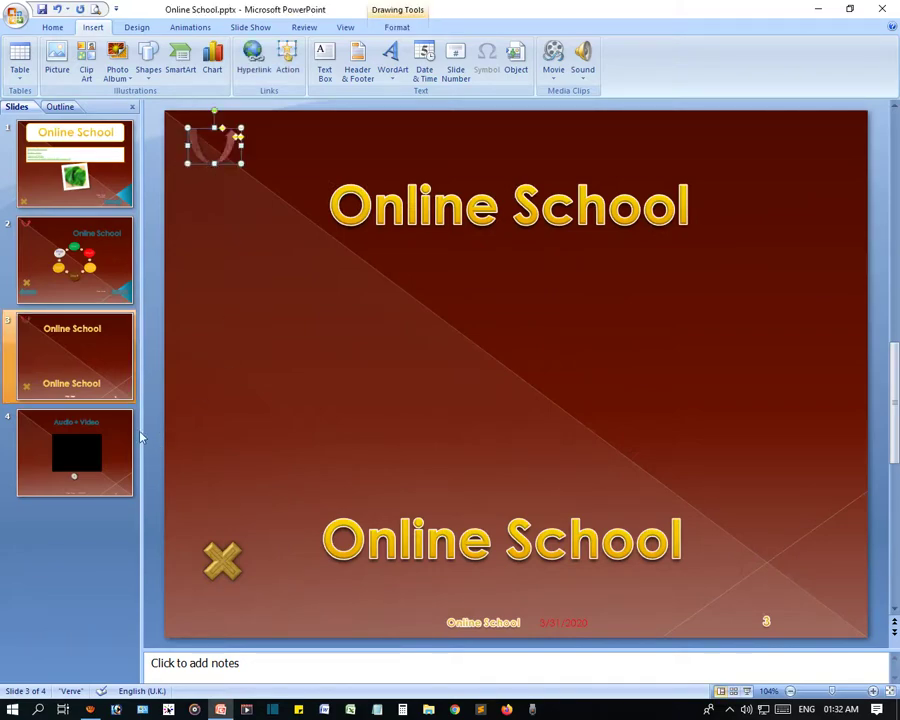
{"action": "left_click", "coordinate": [90, 450]}
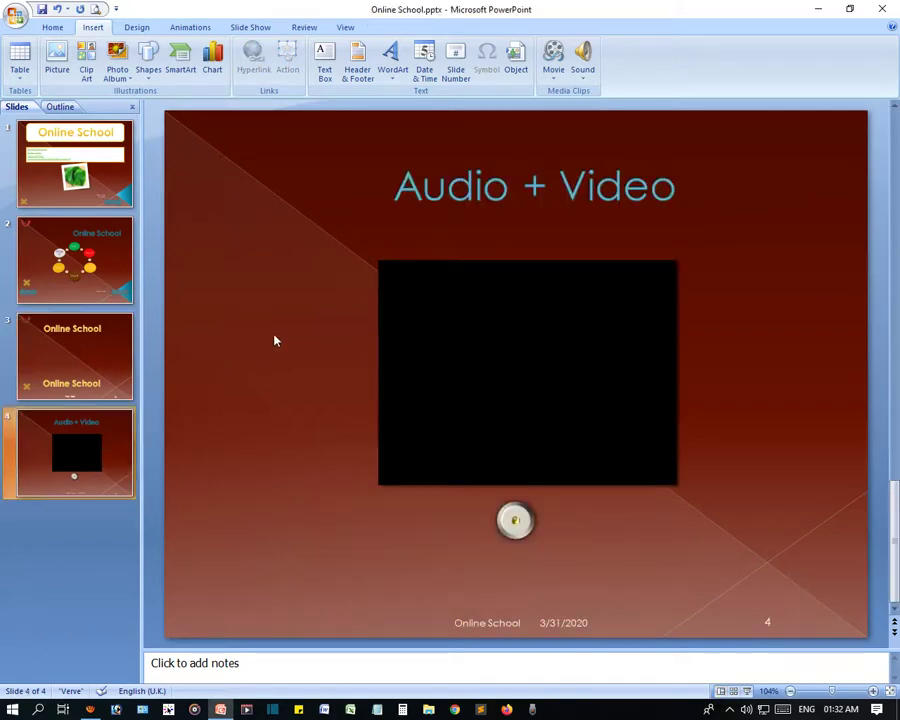
{"action": "key", "text": "ctrl+z"}
{"action": "left_click", "coordinate": [276, 305]}
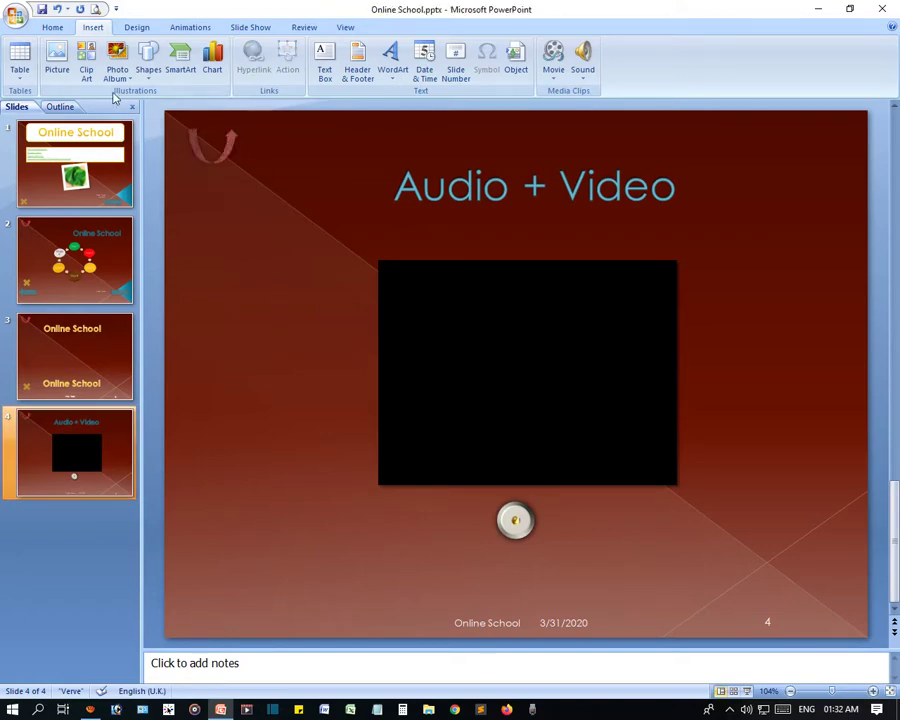
- Run the slide show through all slides and test the return arrow to slide 1, then exit to slide 3
{"action": "key", "text": "F5"}
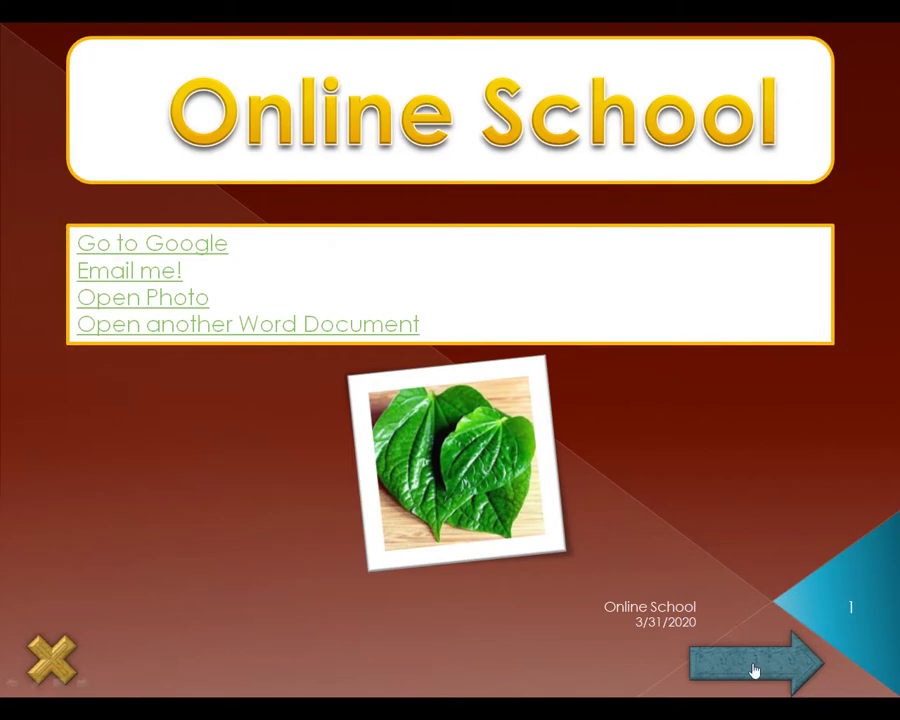
{"action": "left_click", "coordinate": [755, 670]}
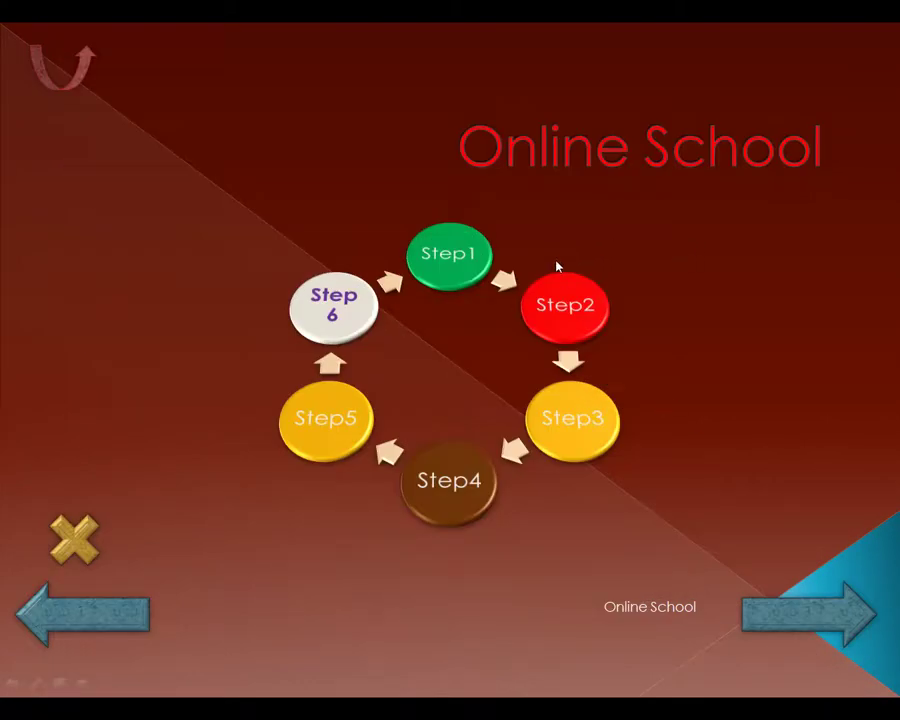
{"action": "left_click", "coordinate": [815, 614]}
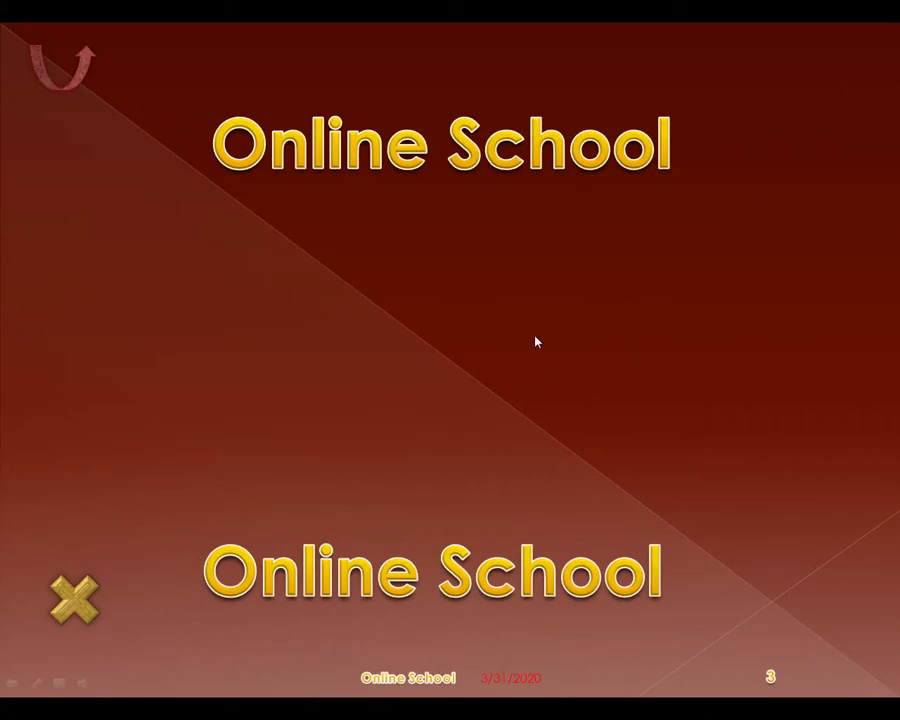
{"action": "left_click", "coordinate": [60, 79]}
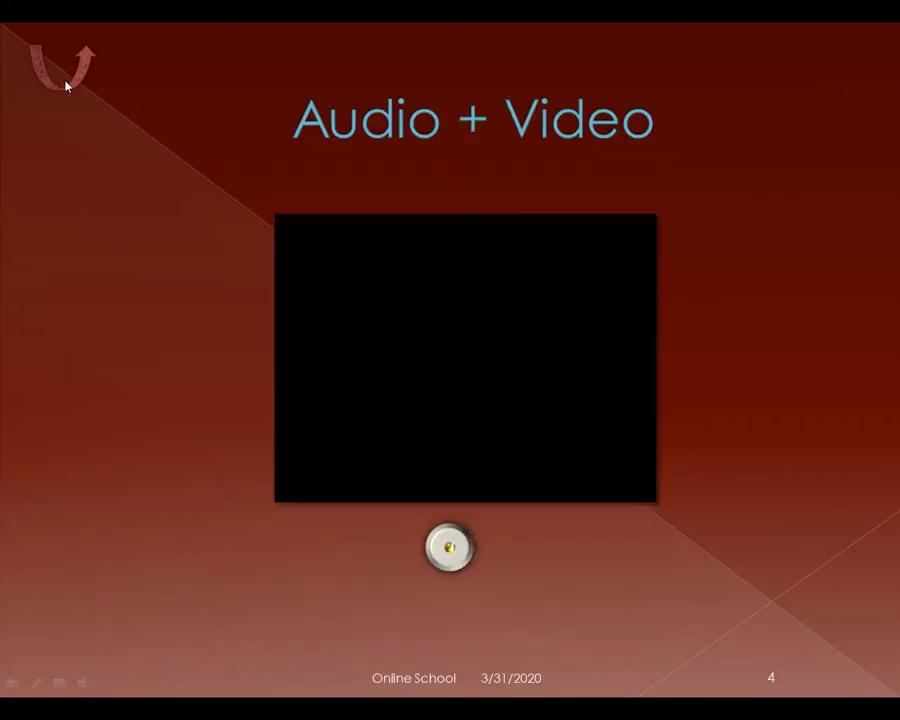
{"action": "left_click", "coordinate": [81, 86]}
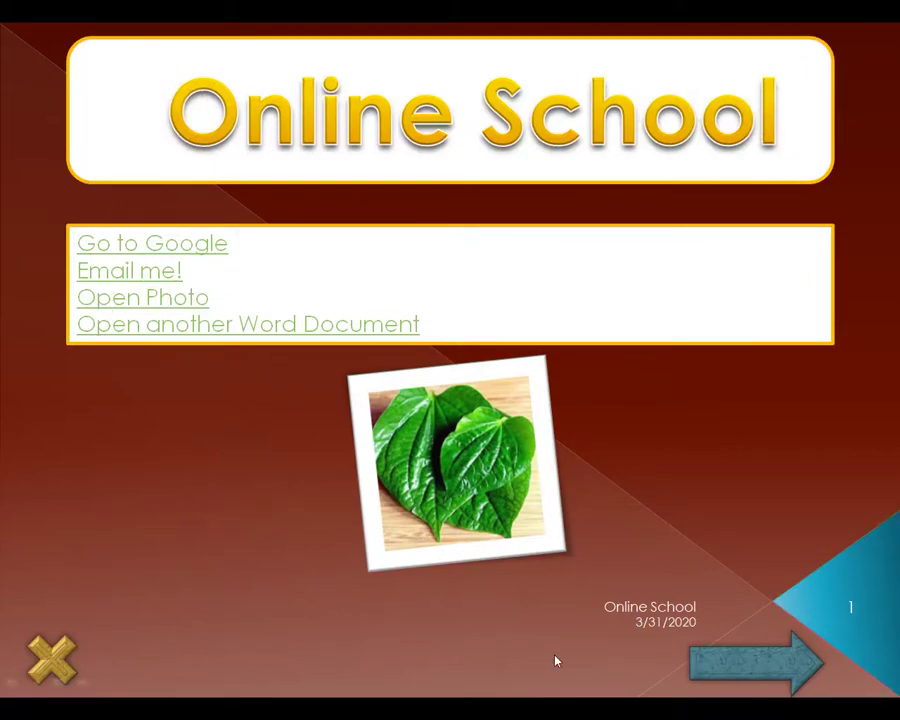
{"action": "left_click", "coordinate": [743, 678]}
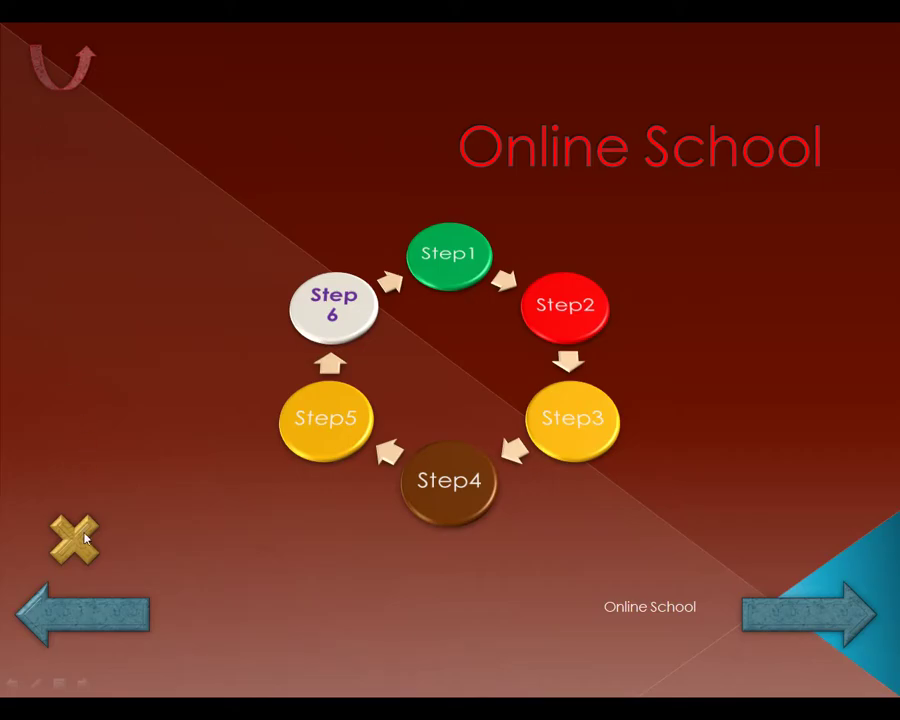
{"action": "key", "text": "Escape"}
{"action": "left_click", "coordinate": [82, 355]}
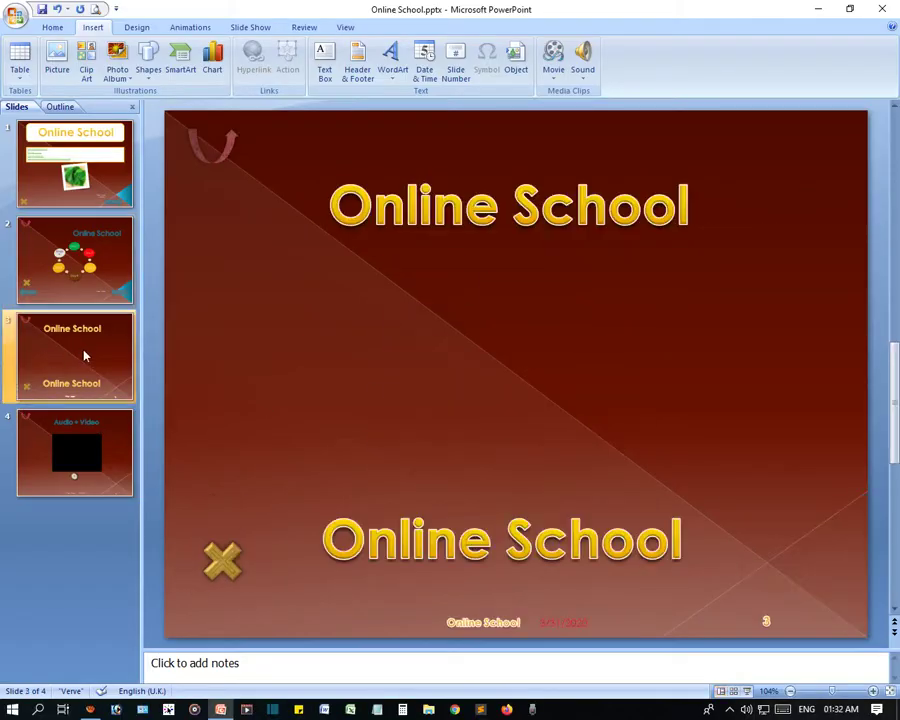
- Delete the lower Online School title on slide 3 and give slide 3 a Blinds Vertical transition
{"action": "left_click", "coordinate": [484, 570]}
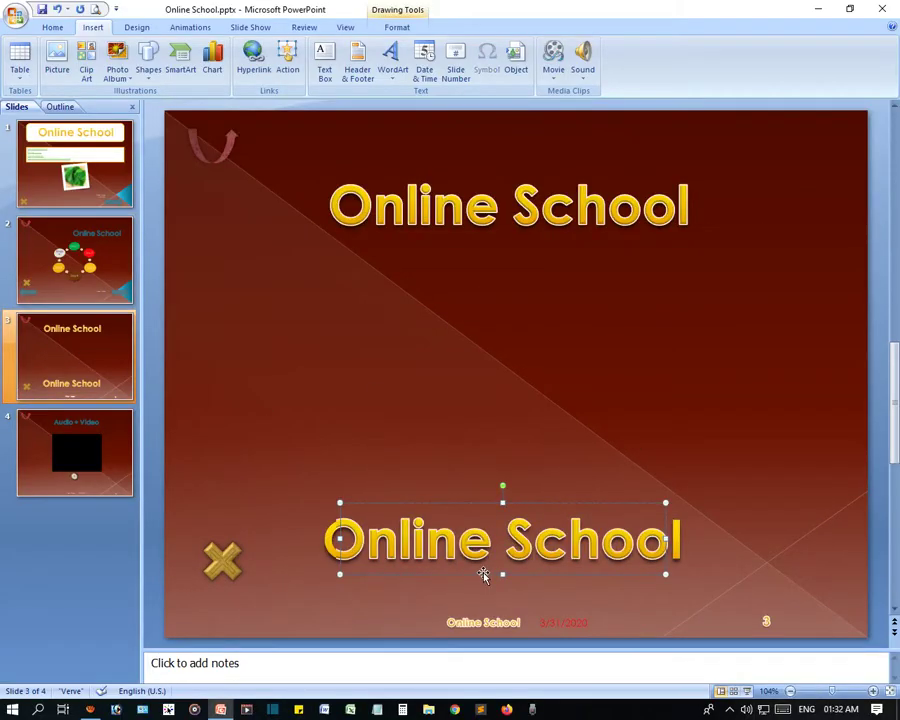
{"action": "key", "text": "Delete"}
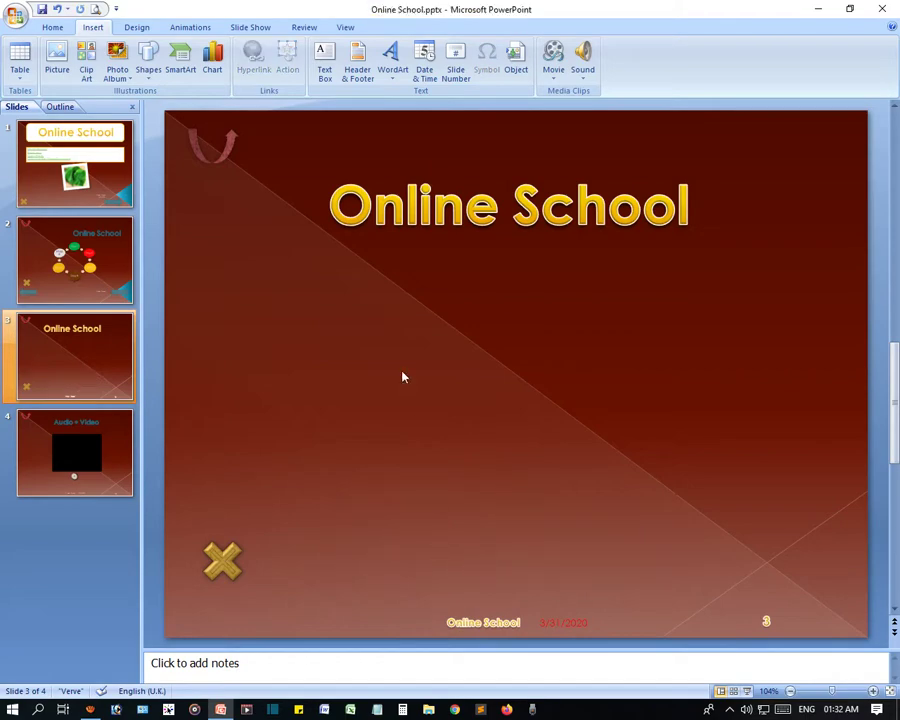
{"action": "left_click", "coordinate": [180, 29]}
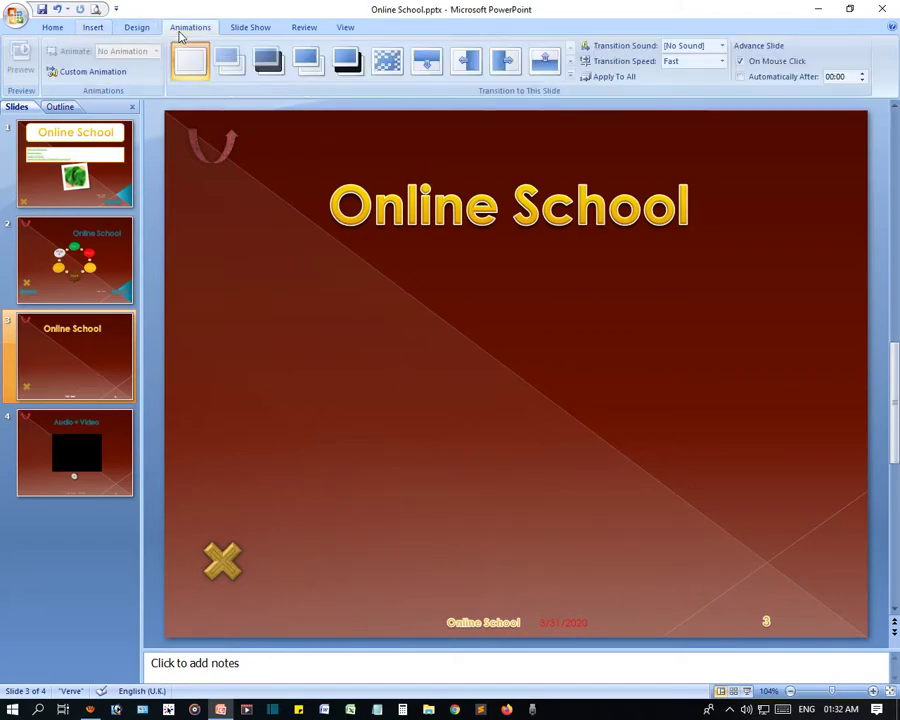
{"action": "left_click", "coordinate": [569, 77]}
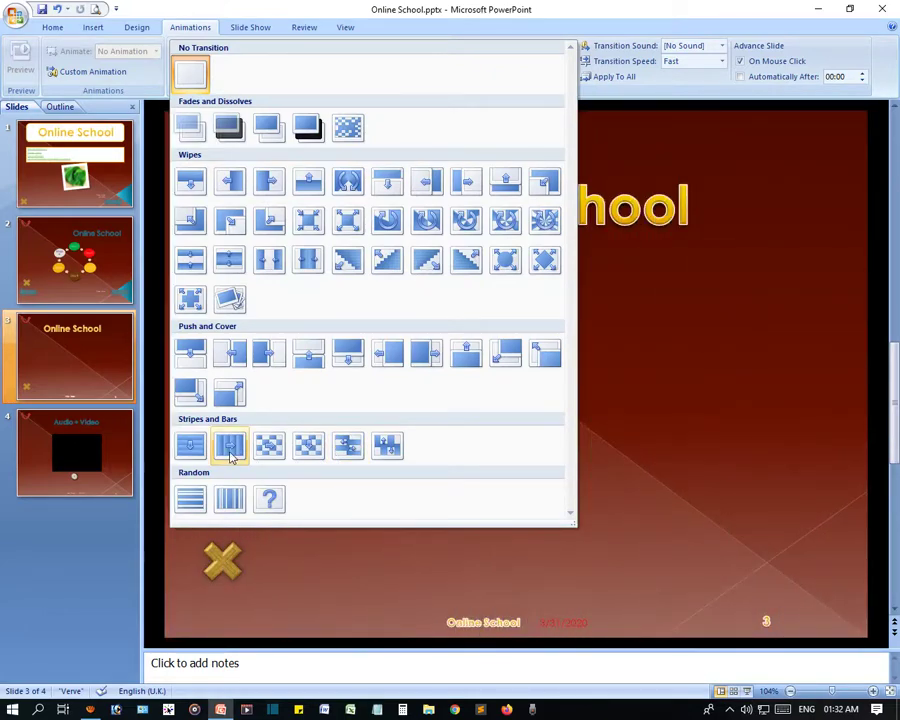
{"action": "left_click", "coordinate": [231, 455]}
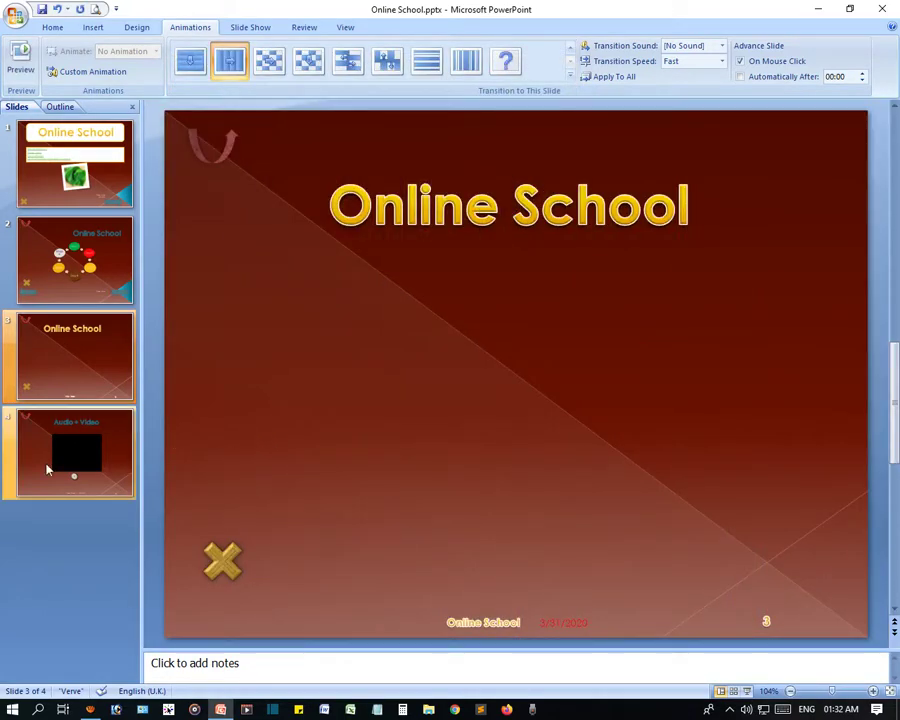
- Give slide 4, Audio + Video, a Random Bars Vertical transition
{"action": "left_click", "coordinate": [48, 466]}
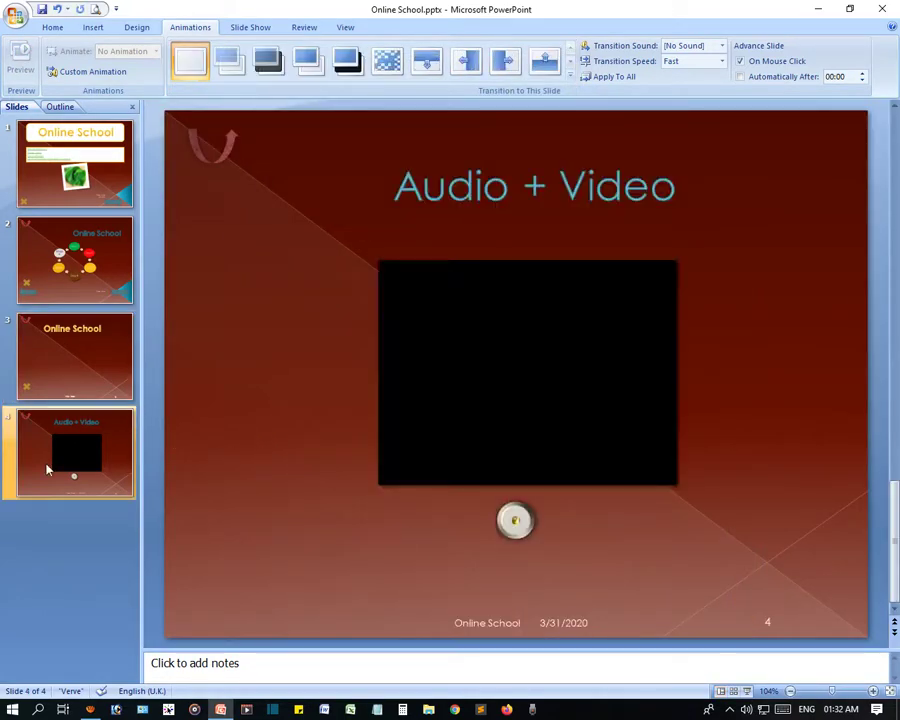
{"action": "left_click", "coordinate": [571, 77]}
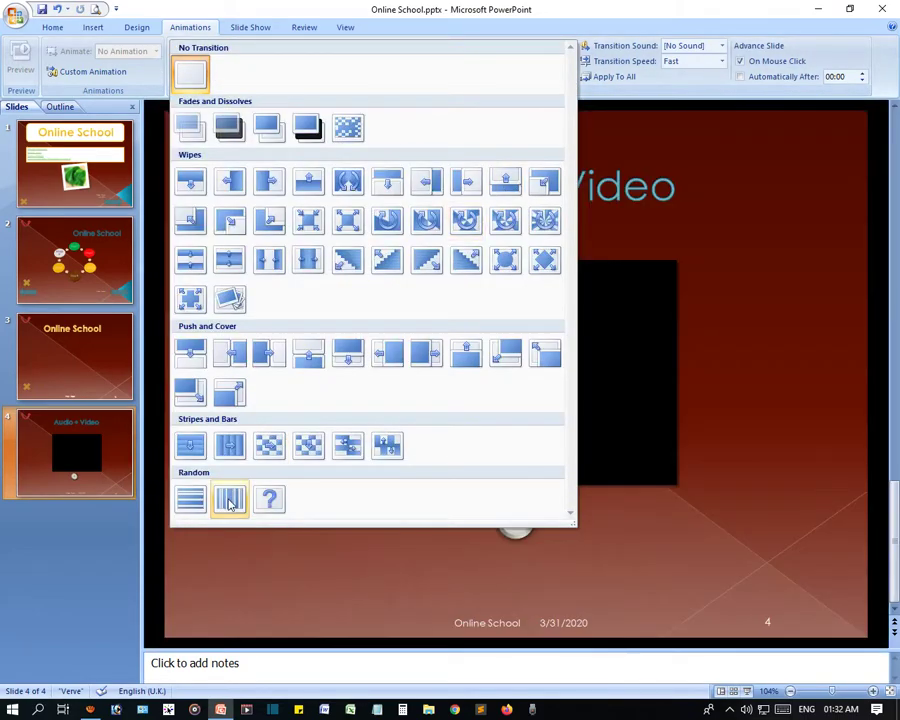
{"action": "left_click", "coordinate": [230, 505]}
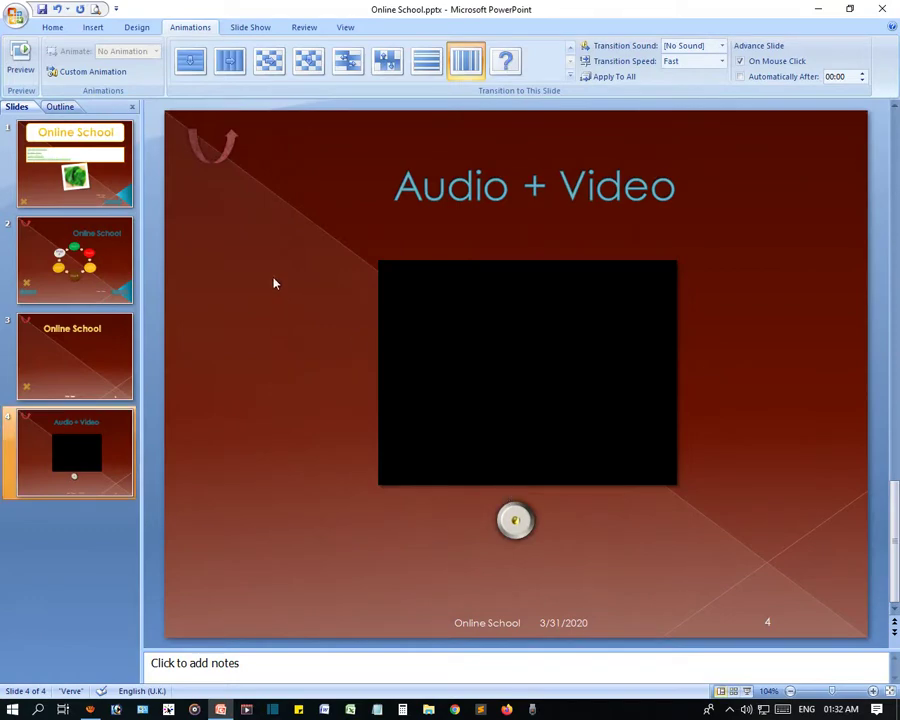
- Select title slide 1 and apply the Split Vertical Out transition to it
{"action": "left_click", "coordinate": [74, 548]}
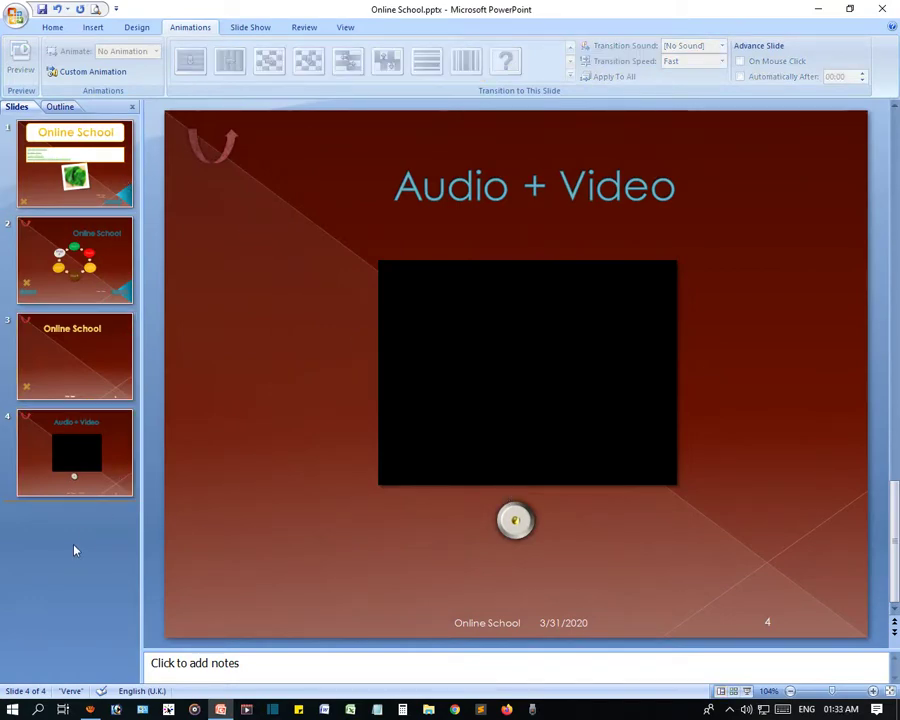
{"action": "right_click", "coordinate": [76, 549]}
{"action": "left_click", "coordinate": [62, 532]}
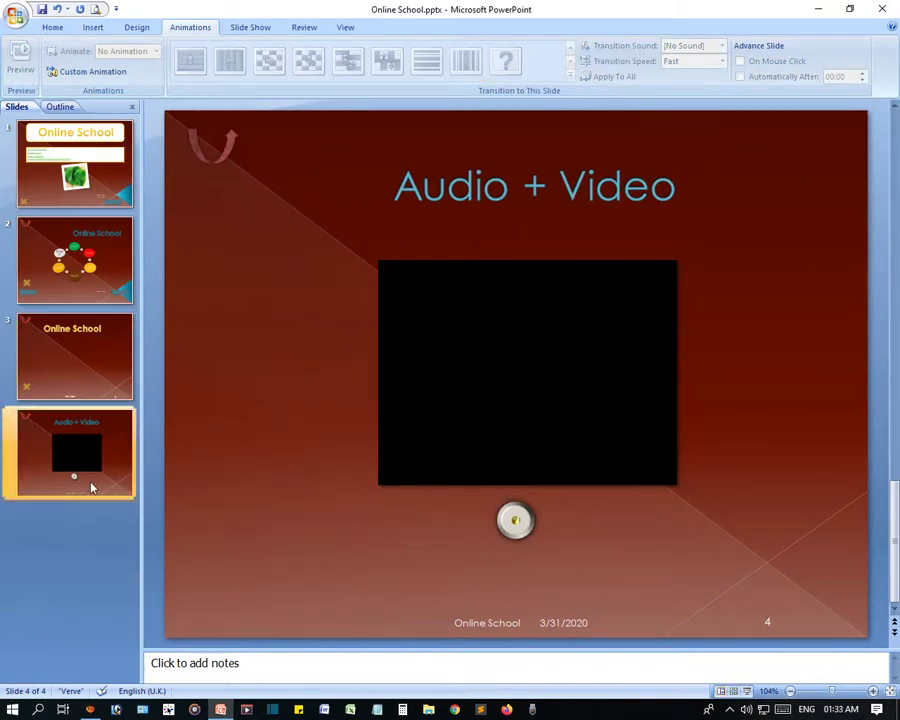
{"action": "left_click", "coordinate": [209, 319]}
{"action": "left_click", "coordinate": [120, 175]}
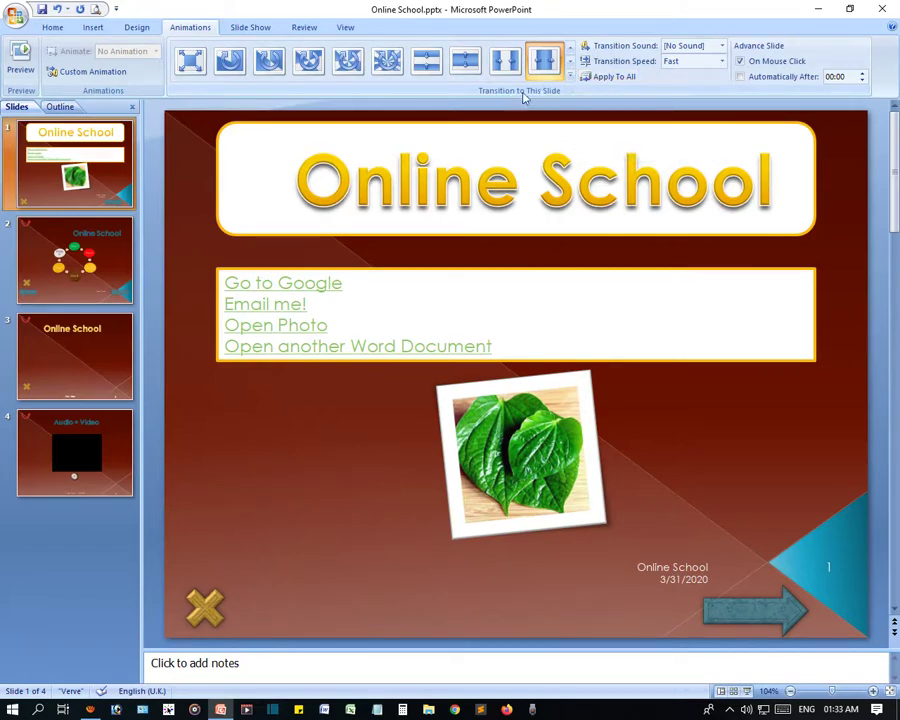
{"action": "left_click", "coordinate": [548, 67]}
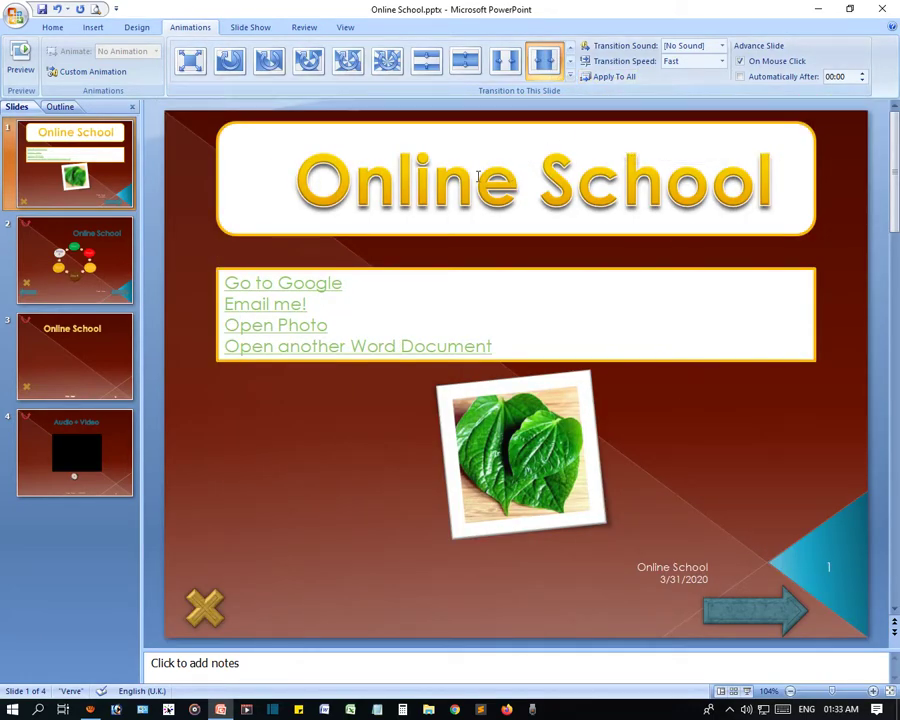
- Start the slide show to preview transitions, advance to the Step cycle slide, then end it
{"action": "key", "text": "F5"}
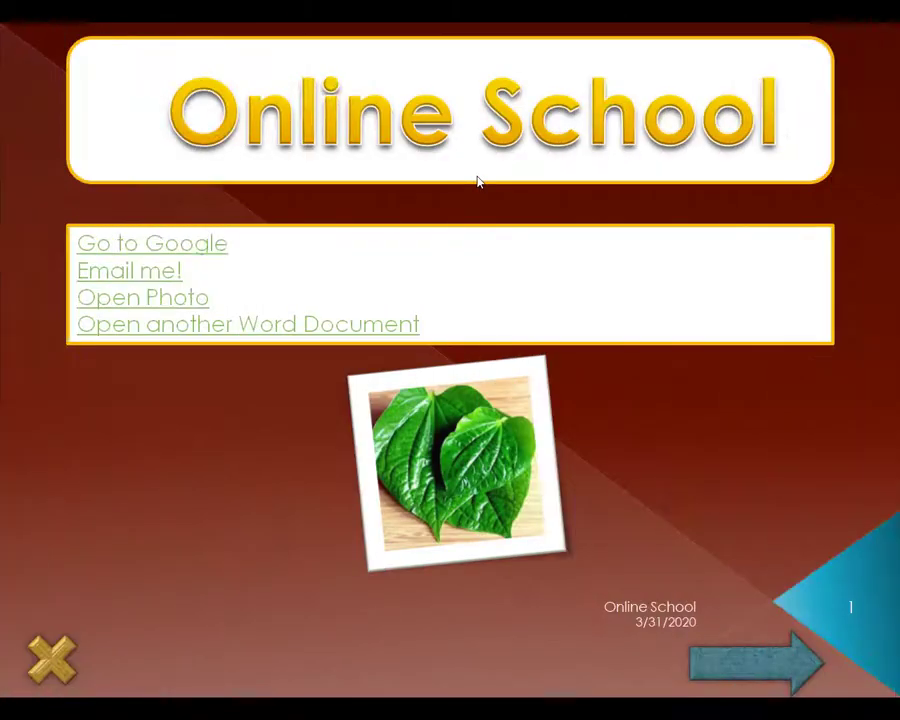
{"action": "left_click", "coordinate": [750, 677]}
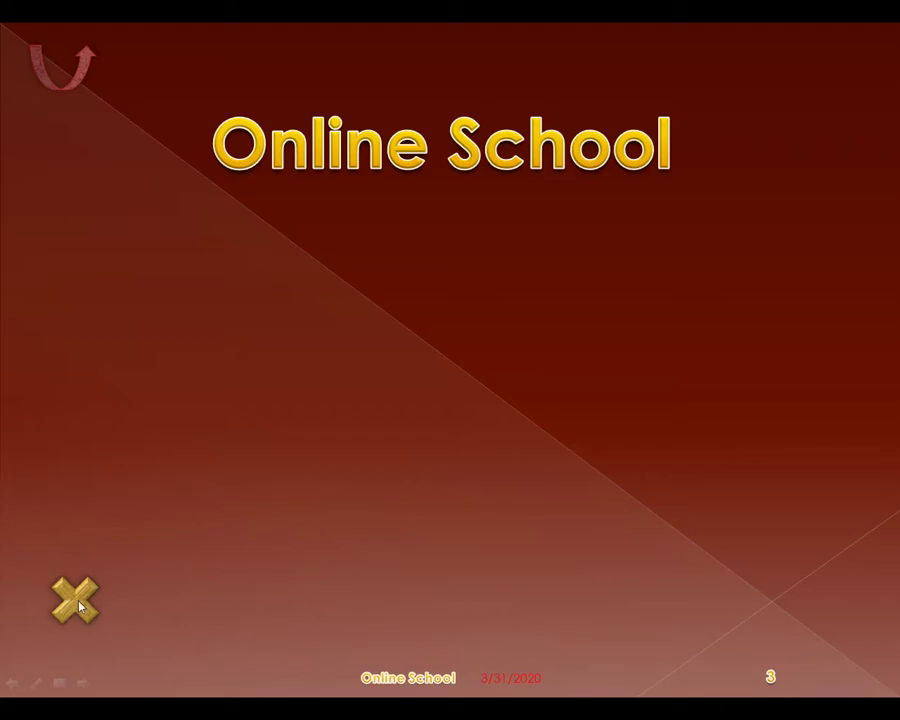
{"action": "key", "text": "Escape"}
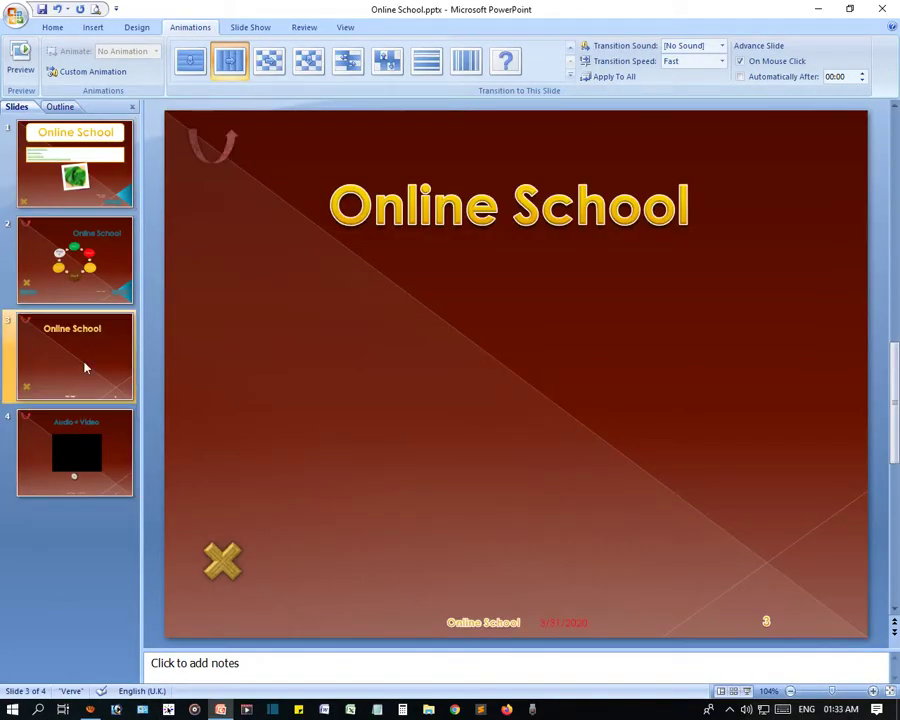
- Paste the next arrow from slide 2 onto slide 3
{"action": "left_click", "coordinate": [86, 302]}
{"action": "left_click", "coordinate": [787, 591]}
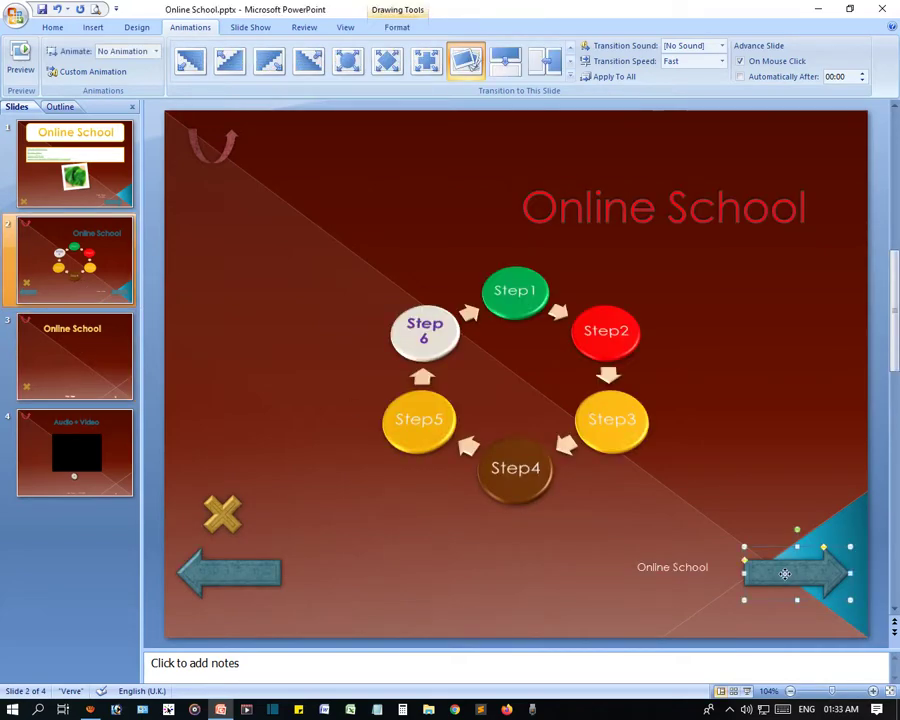
{"action": "left_click", "coordinate": [82, 358]}
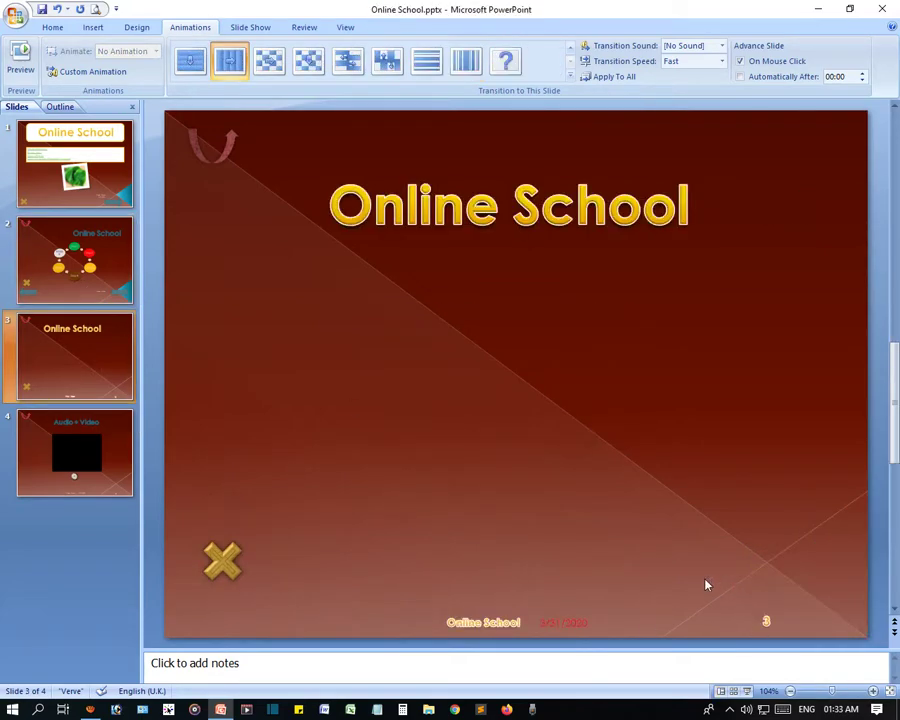
{"action": "key", "text": "ctrl+v"}
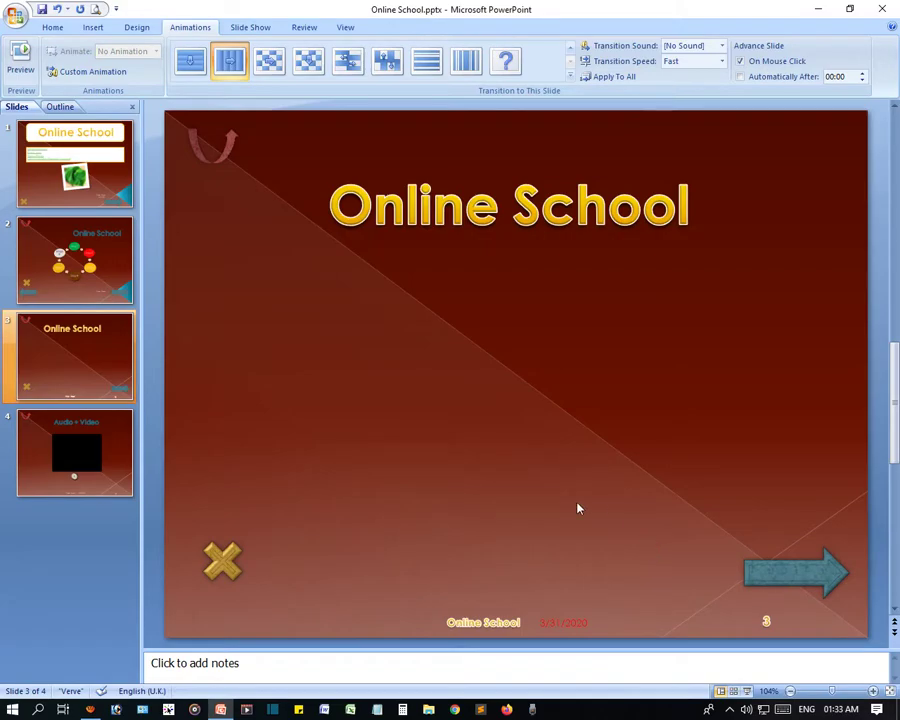
- Replay the show to the Audio + Video slide and use the return arrow to jump to slide 1
{"action": "key", "text": "F5"}
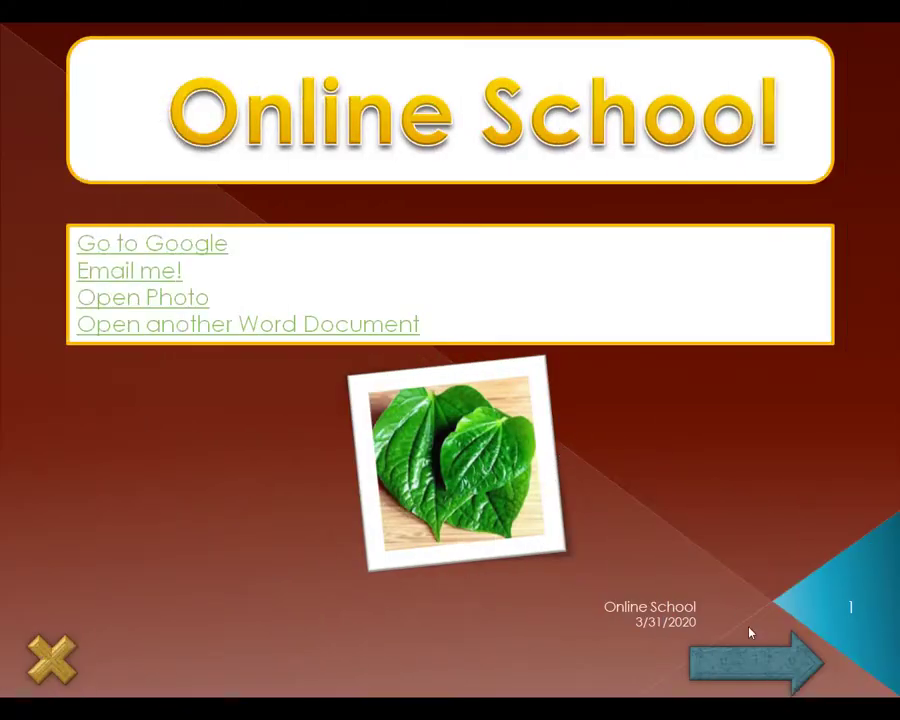
{"action": "left_click", "coordinate": [745, 659]}
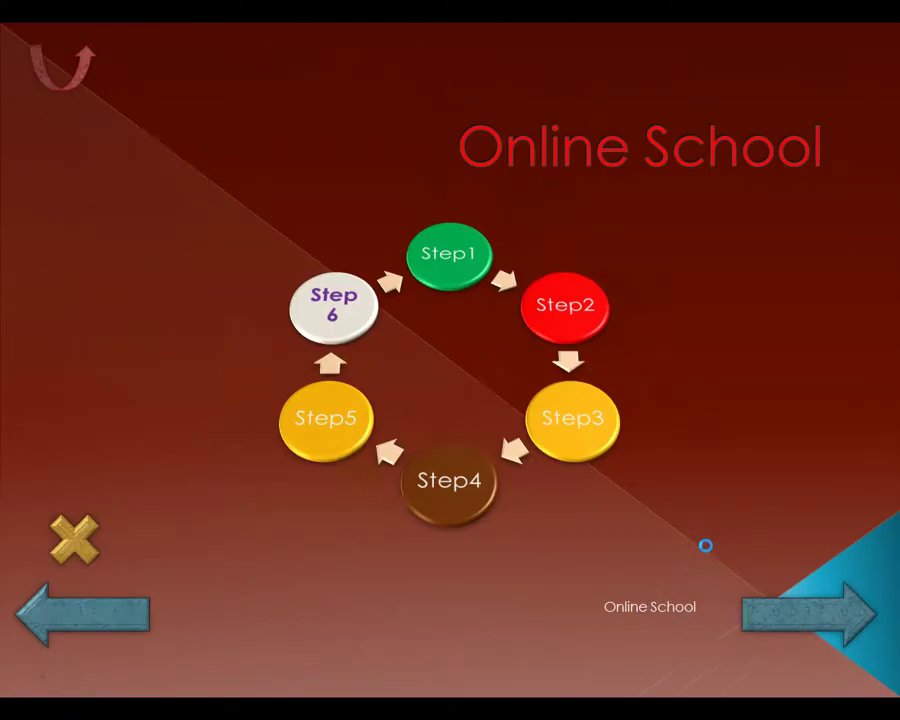
{"action": "left_click", "coordinate": [797, 629]}
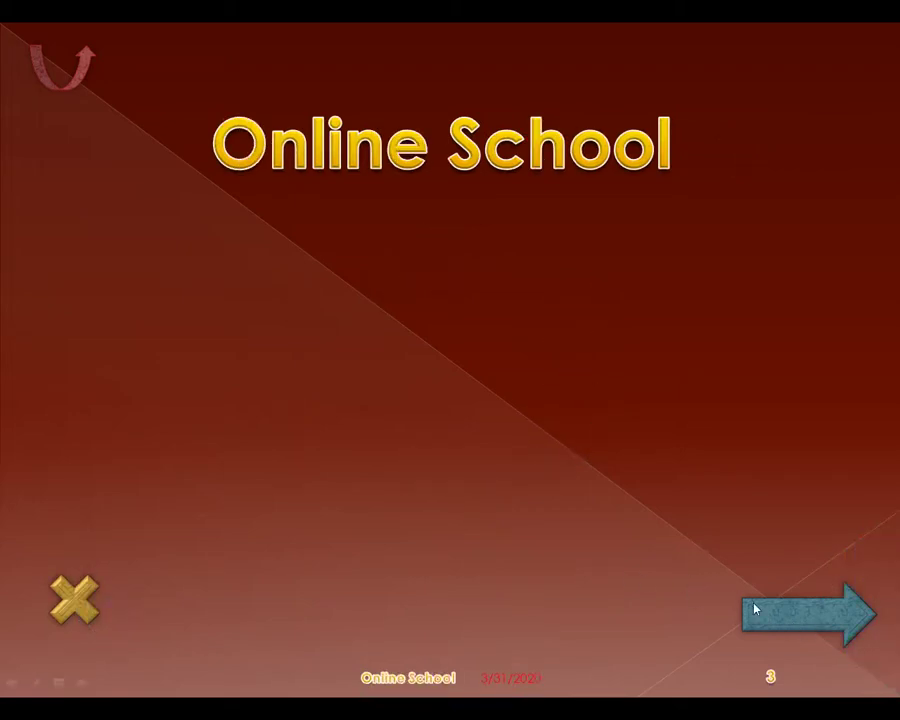
{"action": "left_click", "coordinate": [794, 622]}
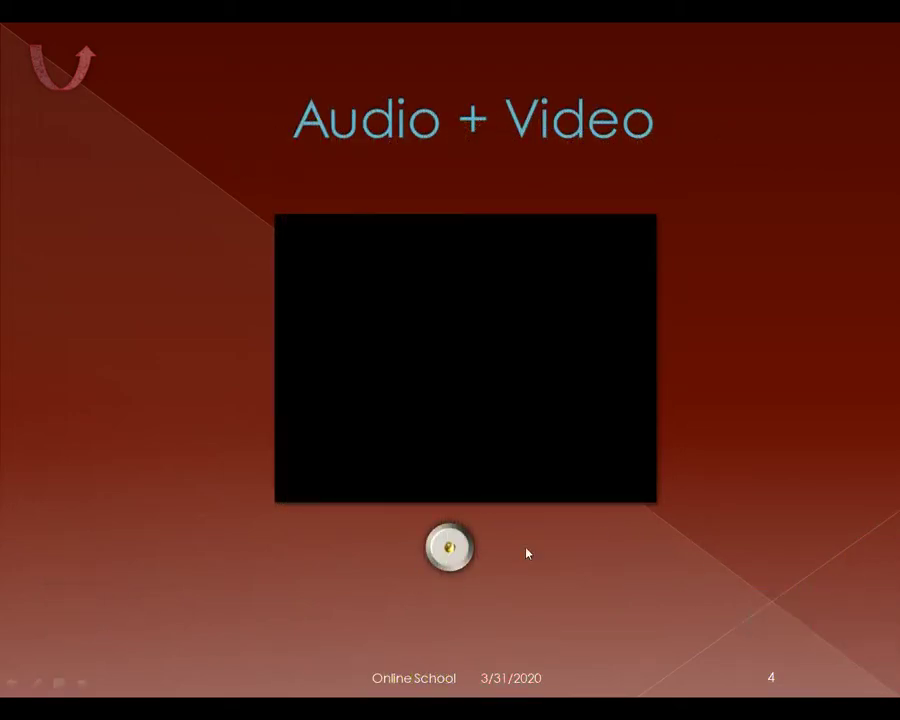
{"action": "left_click", "coordinate": [84, 86]}
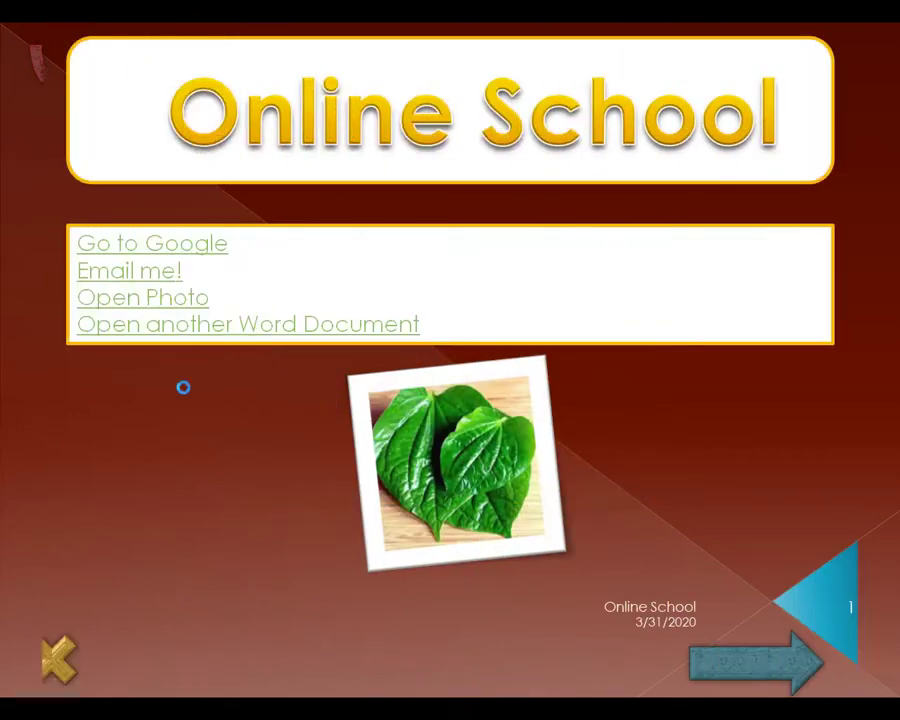
- Leave the slide show, go to the Online School title slide and delete its leaf photo
{"action": "left_click", "coordinate": [55, 665]}
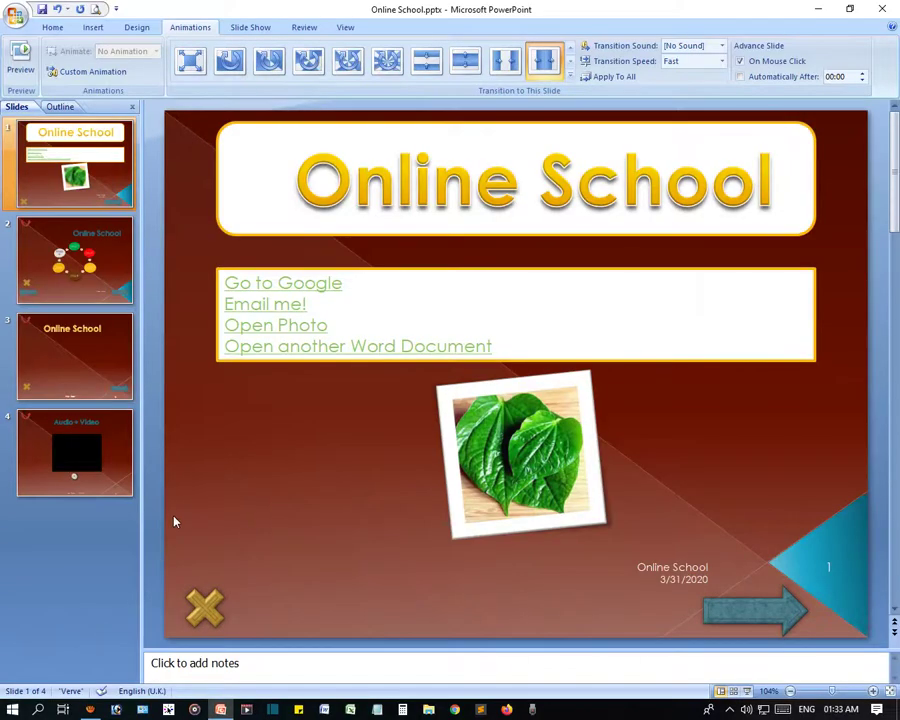
{"action": "left_click", "coordinate": [199, 620]}
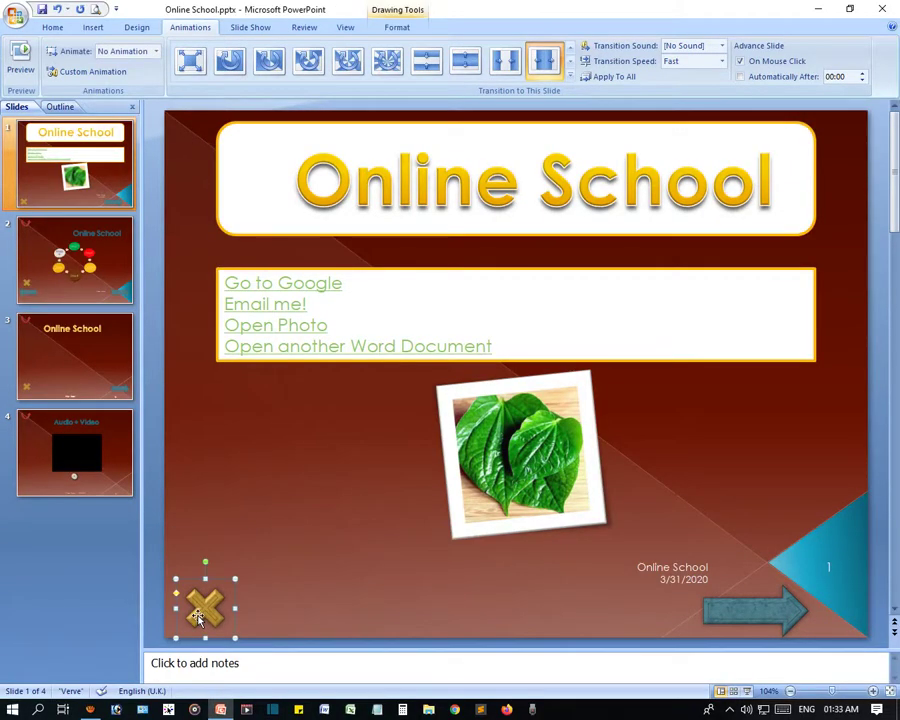
{"action": "left_click", "coordinate": [94, 470]}
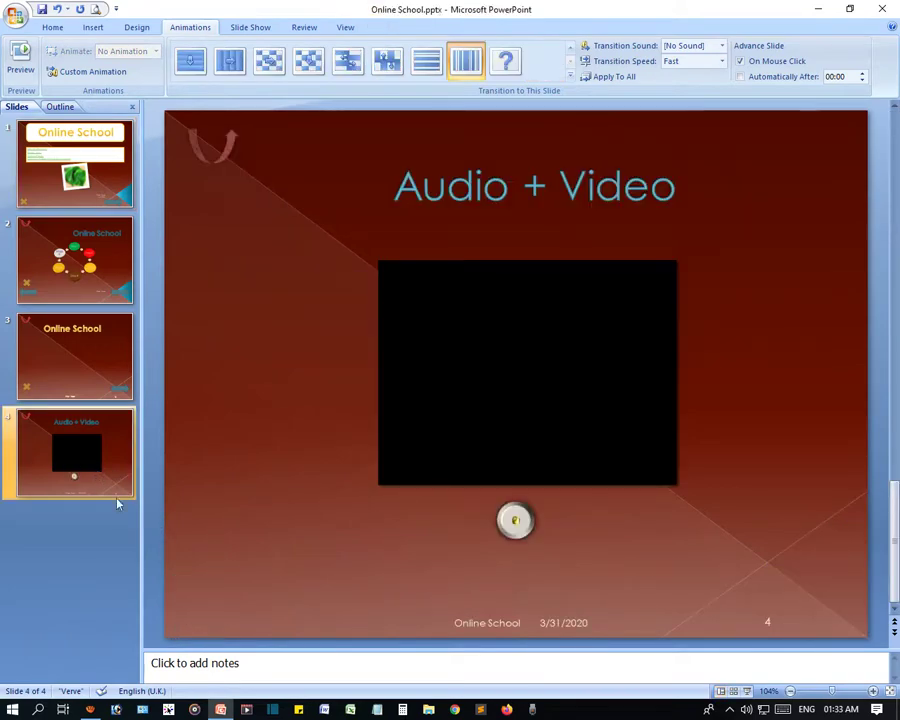
{"action": "left_click", "coordinate": [348, 568]}
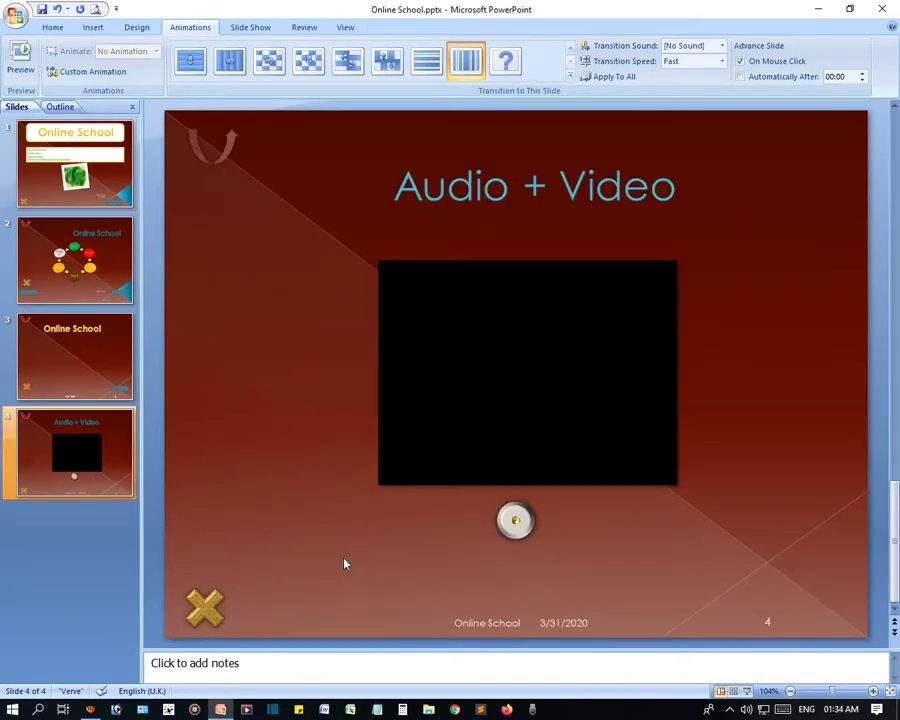
{"action": "key", "text": "Home"}
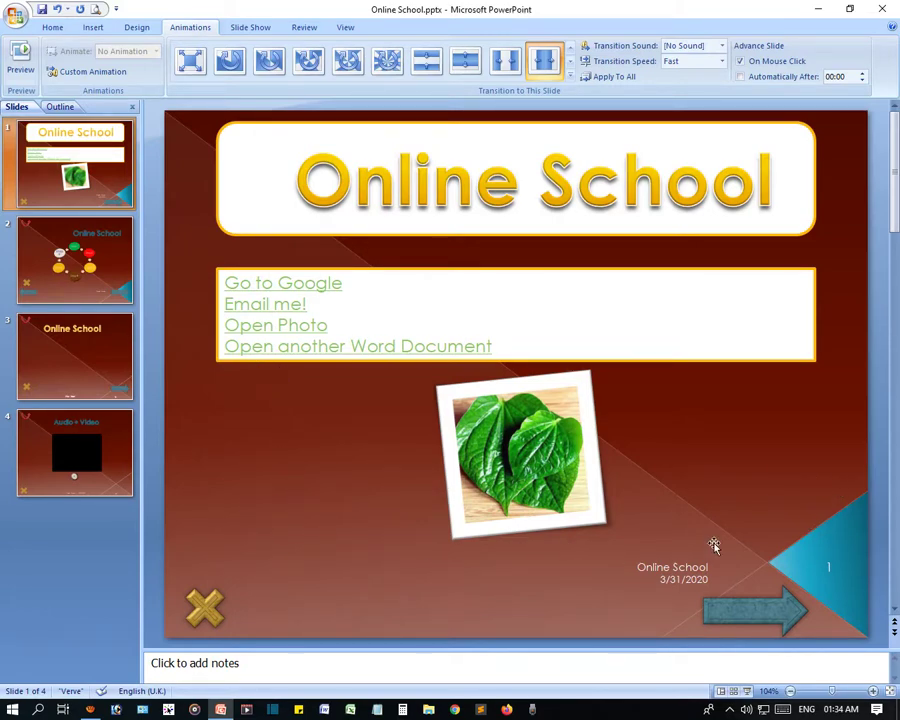
{"action": "left_click", "coordinate": [549, 478]}
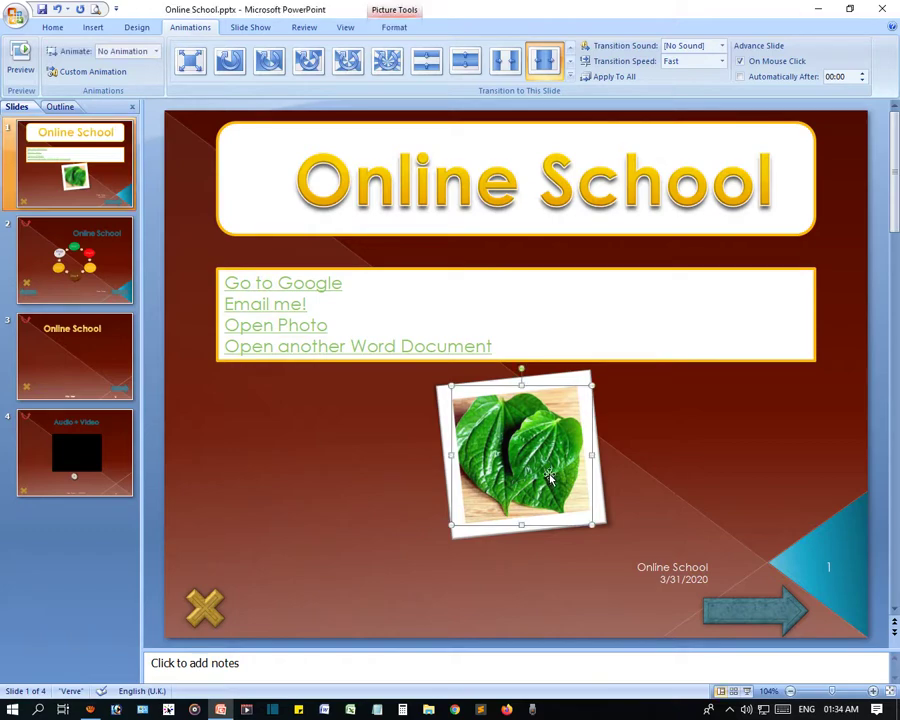
{"action": "key", "text": "Delete"}
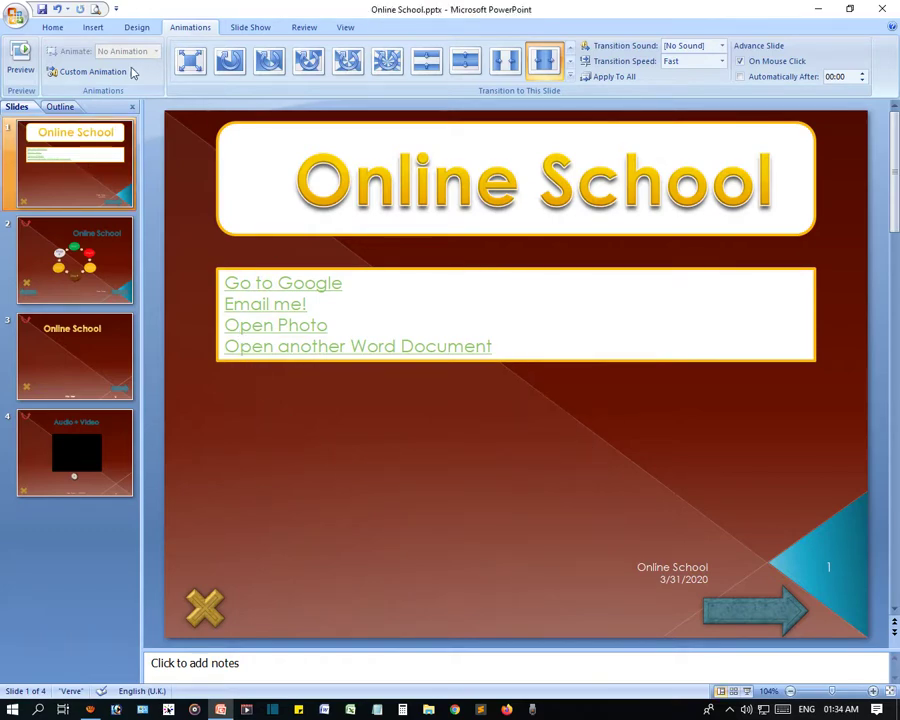
{"action": "left_click", "coordinate": [53, 28]}
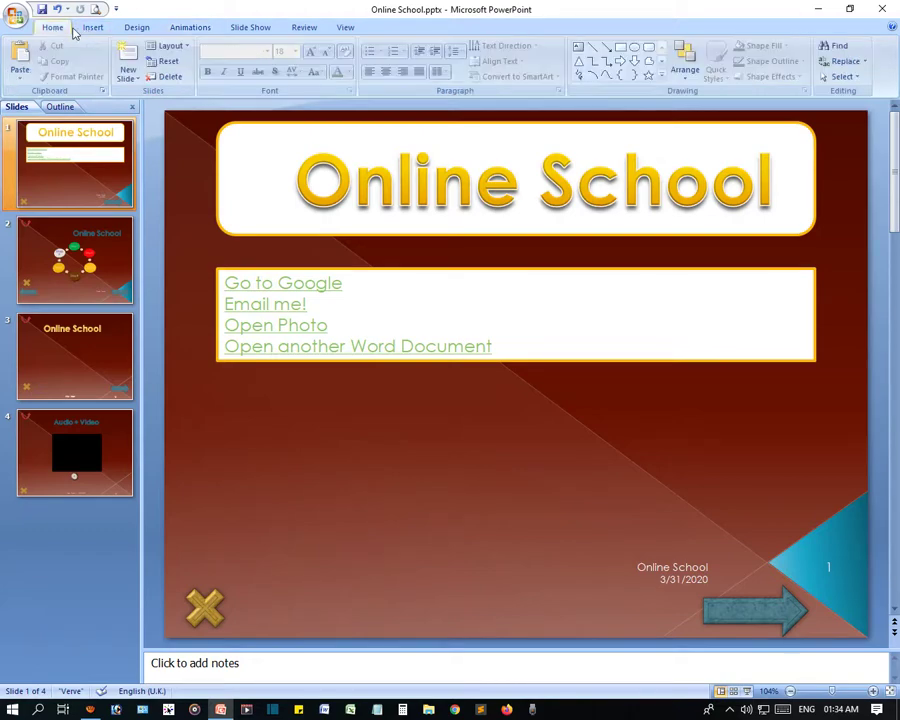
- Add a 'First Slide' text box below the links and copy it
{"action": "left_click", "coordinate": [579, 48]}
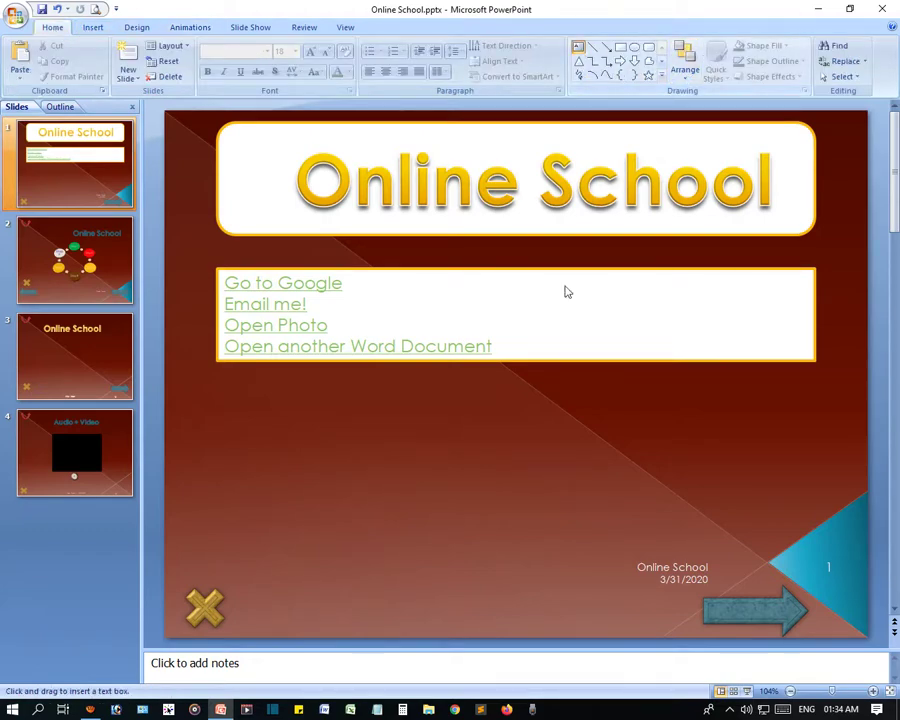
{"action": "left_click", "coordinate": [232, 422]}
{"action": "type", "text": "Firs"}
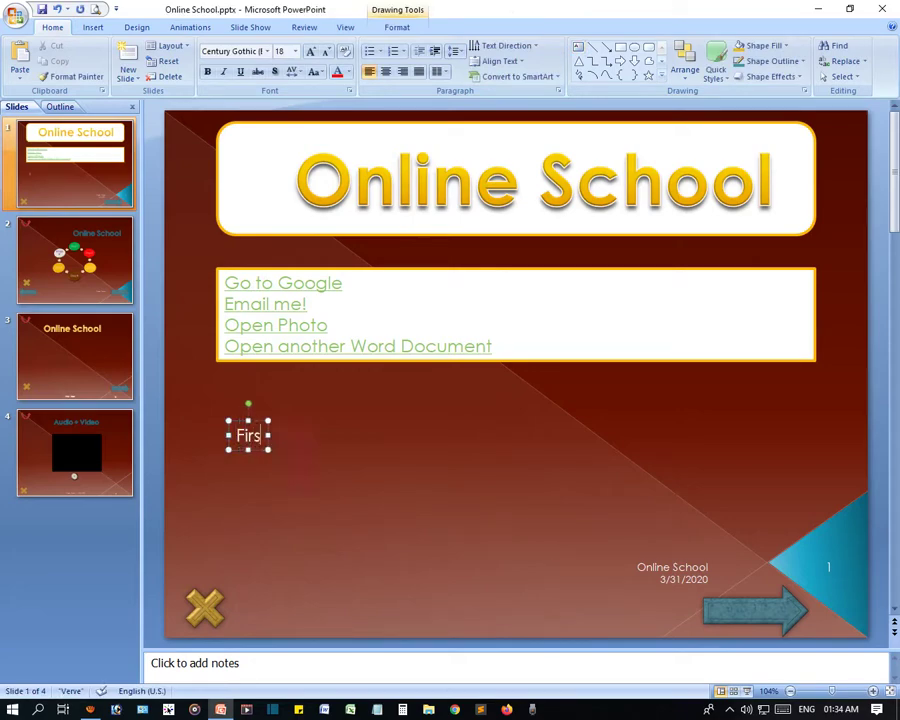
{"action": "type", "text": "t Slide"}
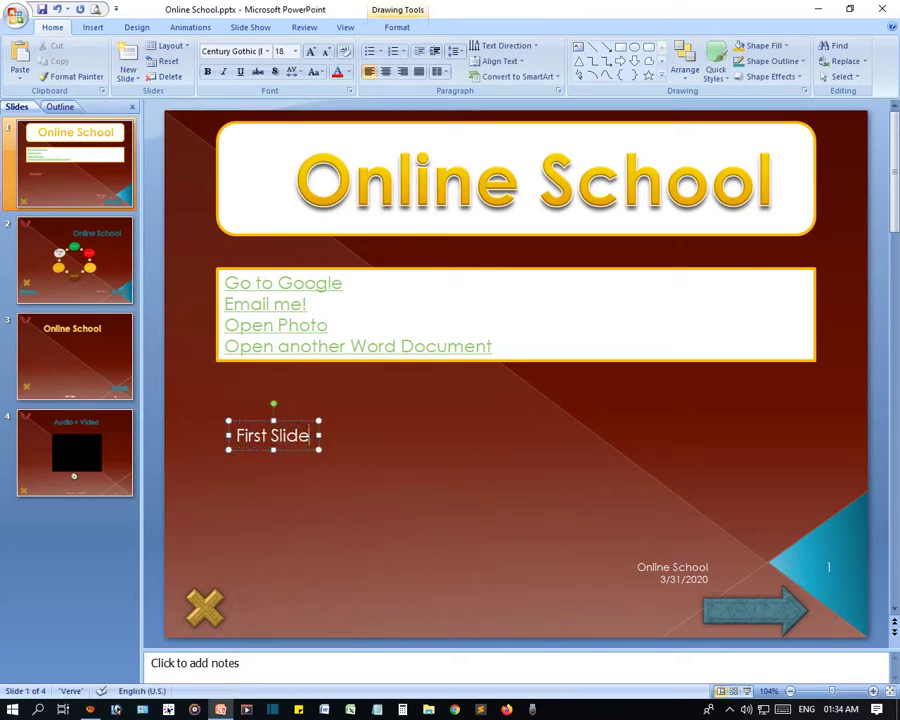
{"action": "double_click", "coordinate": [296, 436]}
{"action": "left_click_drag", "start_coordinate": [296, 436], "coordinate": [270, 440]}
{"action": "key", "text": "ctrl+c"}
{"action": "left_click", "coordinate": [402, 470]}
- Paste a copy to the right of First Slide and change it to 'Second Slide'
{"action": "key", "text": "ctrl+v"}
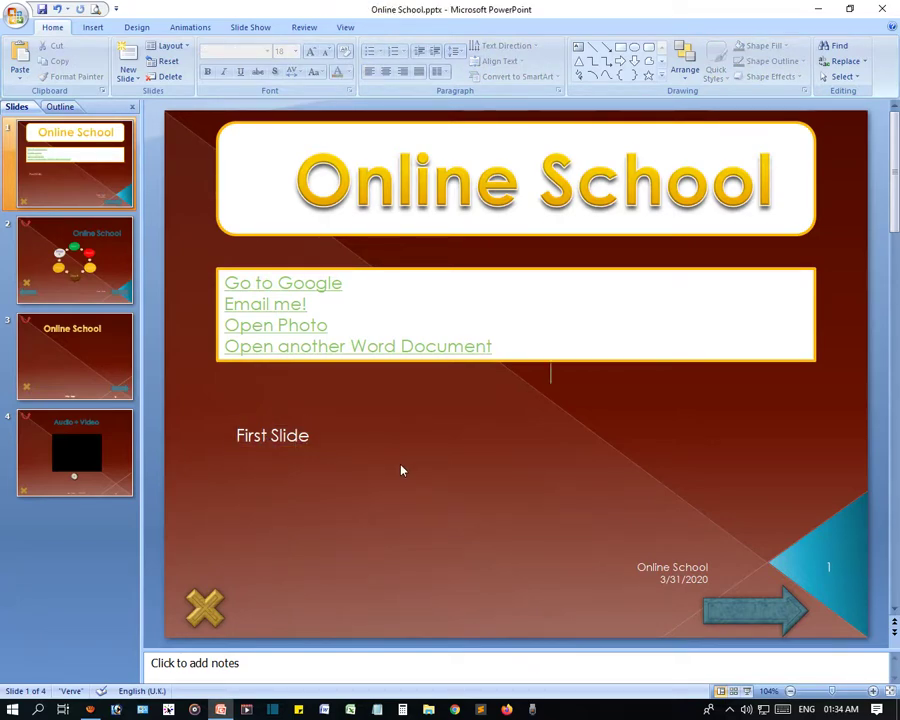
{"action": "left_click_drag", "start_coordinate": [499, 392], "coordinate": [389, 445]}
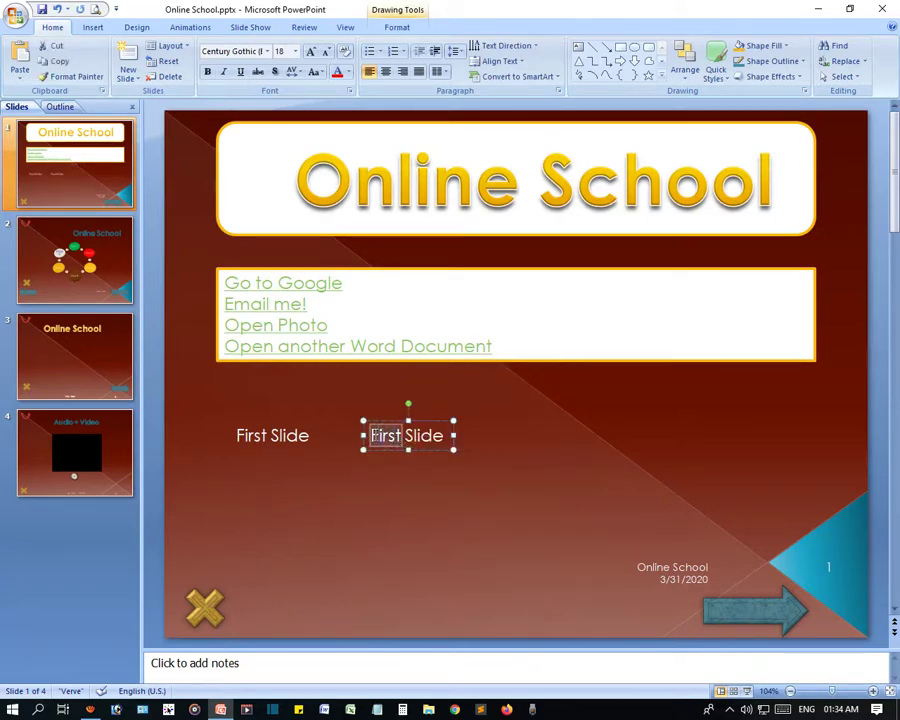
{"action": "type", "text": "Seco"}
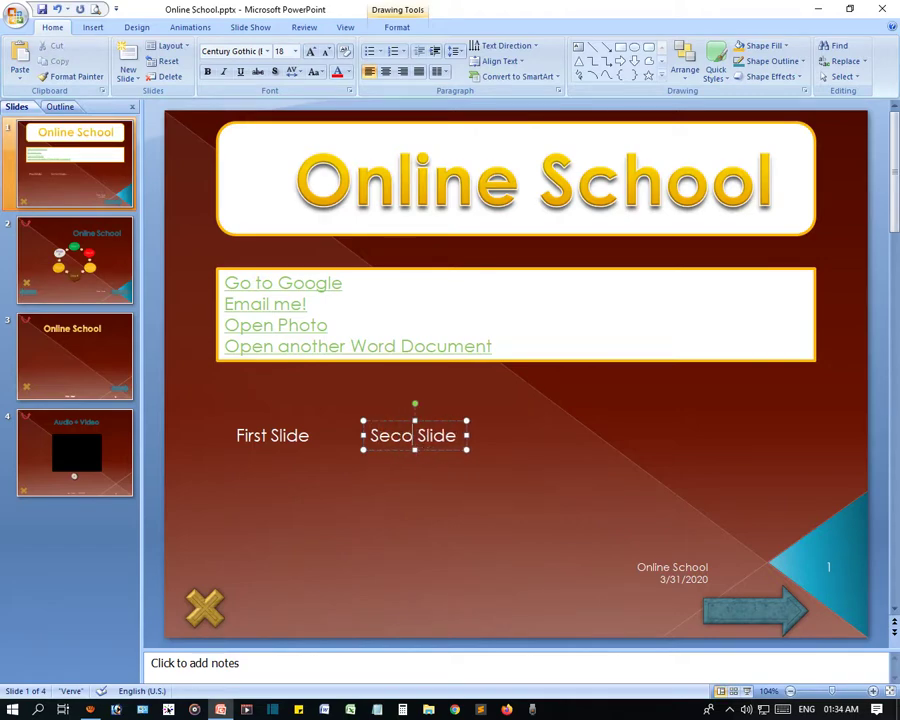
{"action": "type", "text": "nd"}
{"action": "left_click", "coordinate": [557, 456]}
- Paste another copy beside Second Slide and edit it to read 'Third Slide'
{"action": "key", "text": "ctrl+v"}
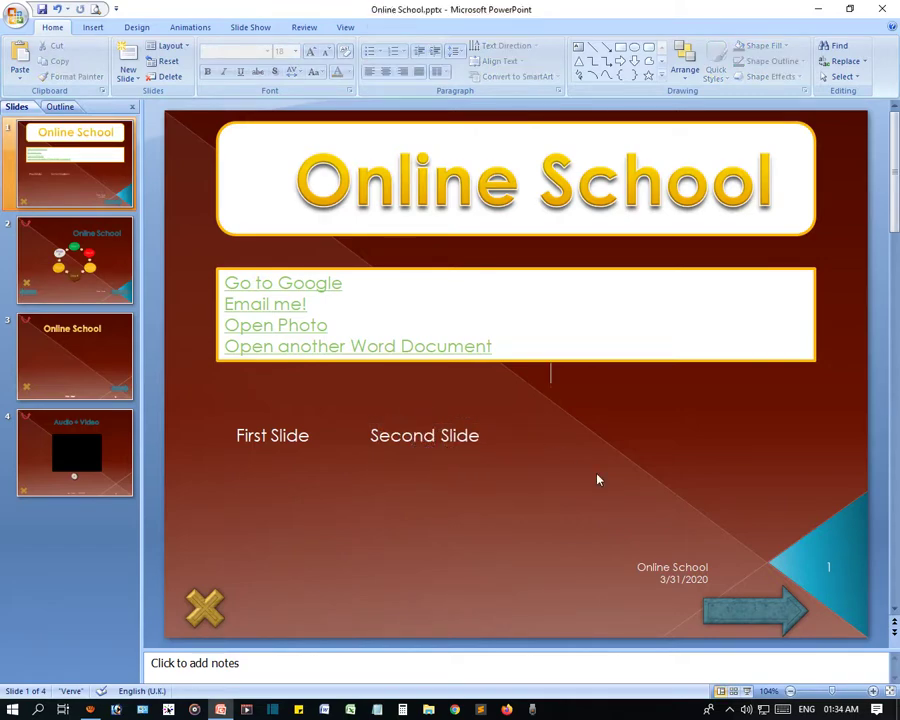
{"action": "left_click_drag", "start_coordinate": [540, 390], "coordinate": [602, 451]}
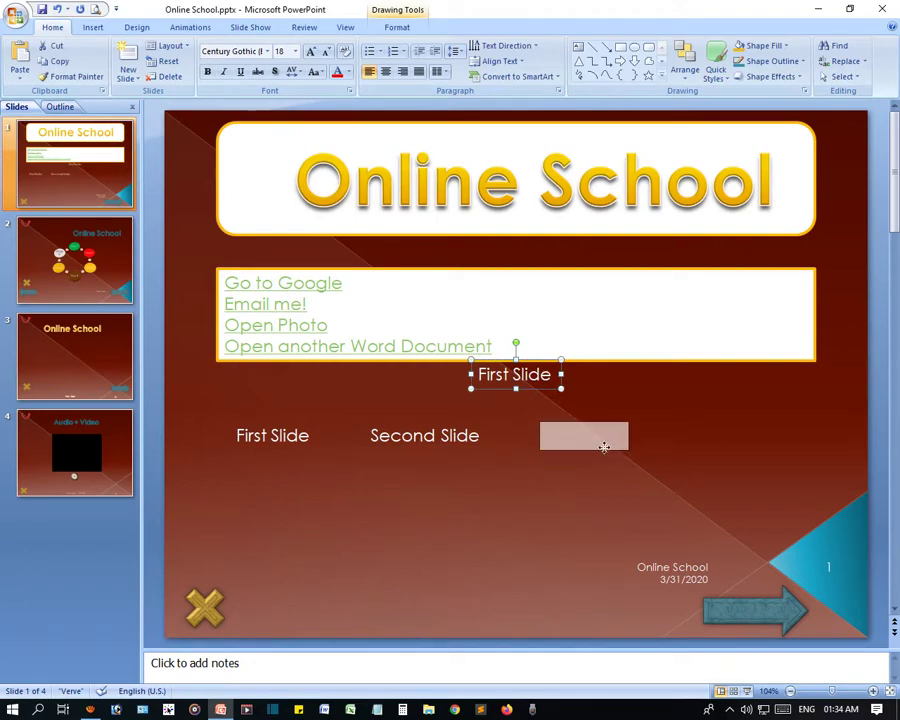
{"action": "left_click", "coordinate": [572, 436]}
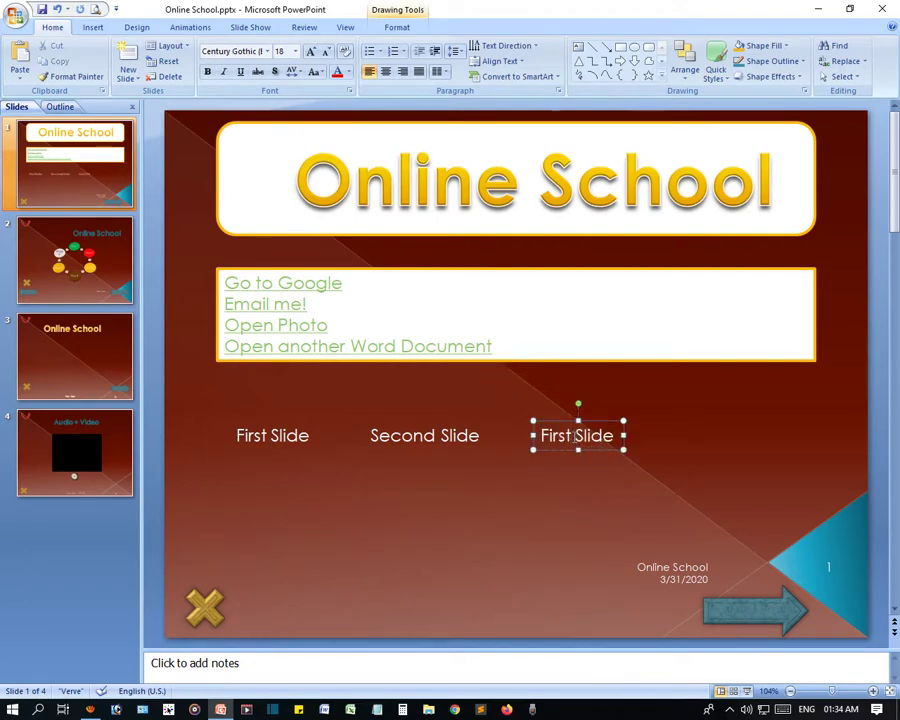
{"action": "double_click", "coordinate": [573, 436]}
{"action": "type", "text": "Thirs"}
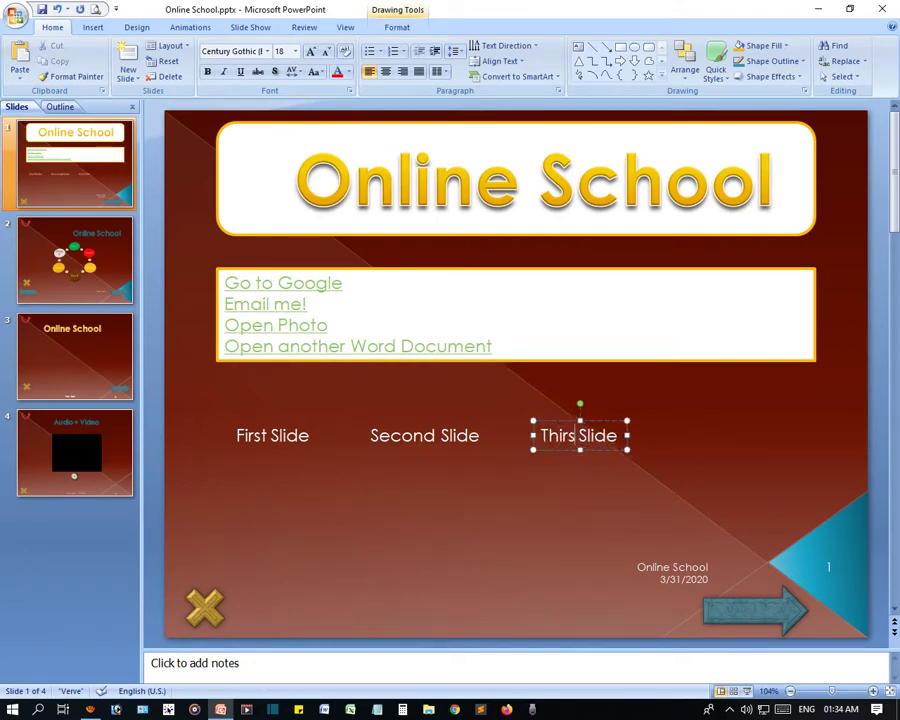
{"action": "key", "text": "BackSpace"}
{"action": "type", "text": "d"}
{"action": "left_click", "coordinate": [639, 484]}
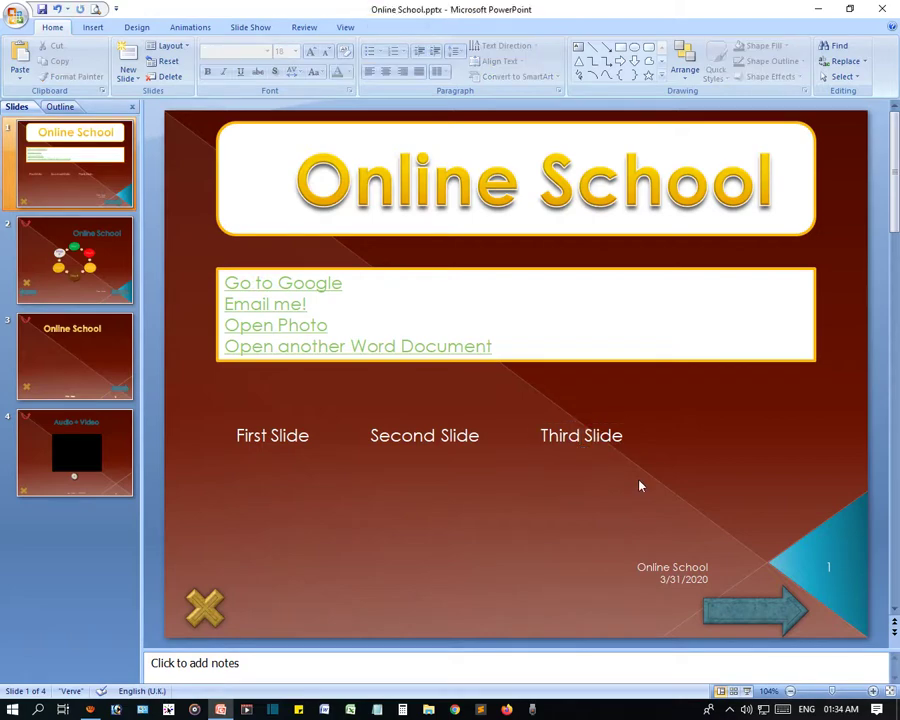
- Paste a fourth copy at the end of the row and edit it to read 'Four Slide'
{"action": "key", "text": "ctrl+v"}
{"action": "mouse_move", "coordinate": [538, 381]}
{"action": "left_mouse_down"}
{"action": "mouse_move", "coordinate": [682, 452]}
{"action": "mouse_move", "coordinate": [748, 442]}
{"action": "left_mouse_up"}
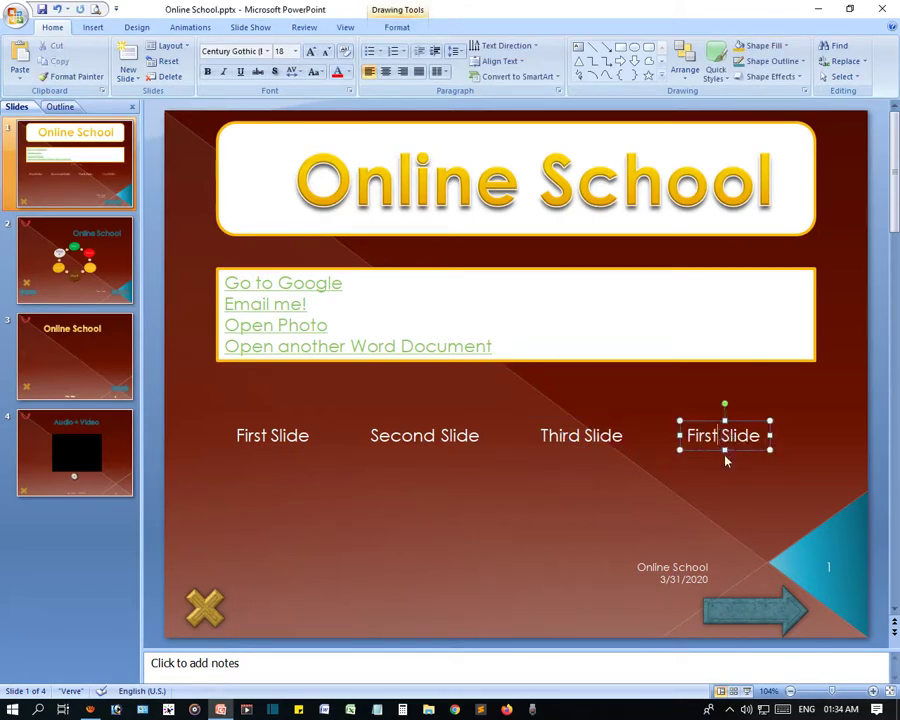
{"action": "double_click", "coordinate": [714, 435]}
{"action": "type", "text": "For"}
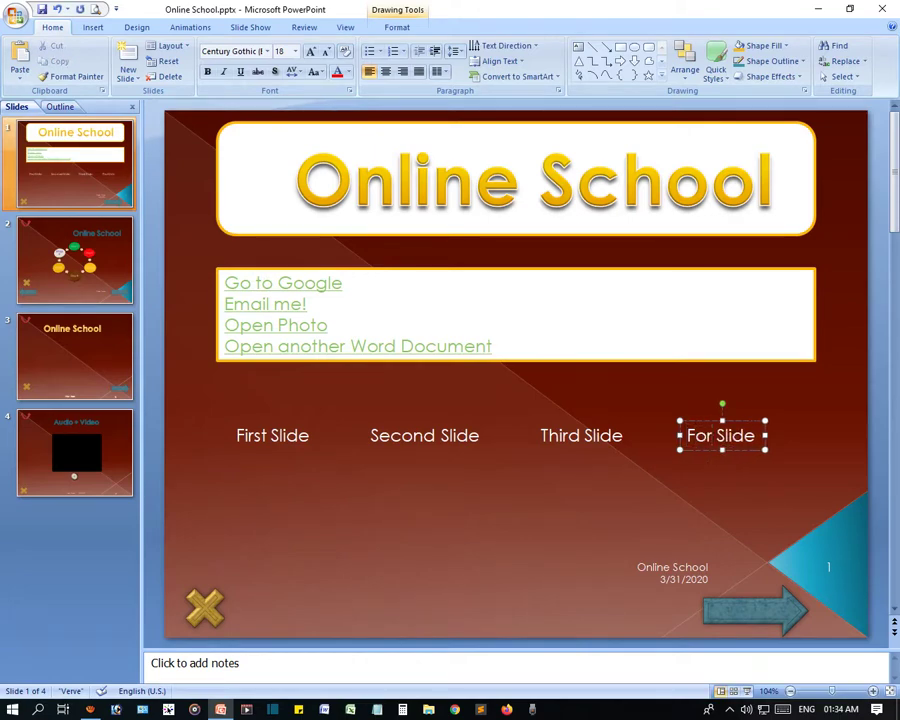
{"action": "key", "text": "BackSpace"}
{"action": "type", "text": "ur"}
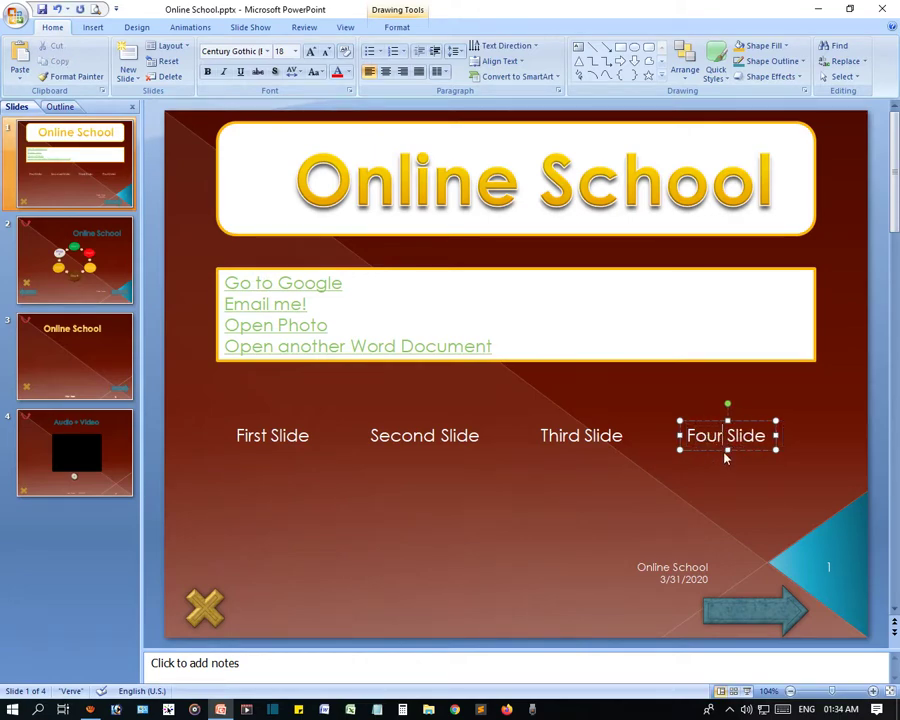
{"action": "left_click", "coordinate": [539, 535]}
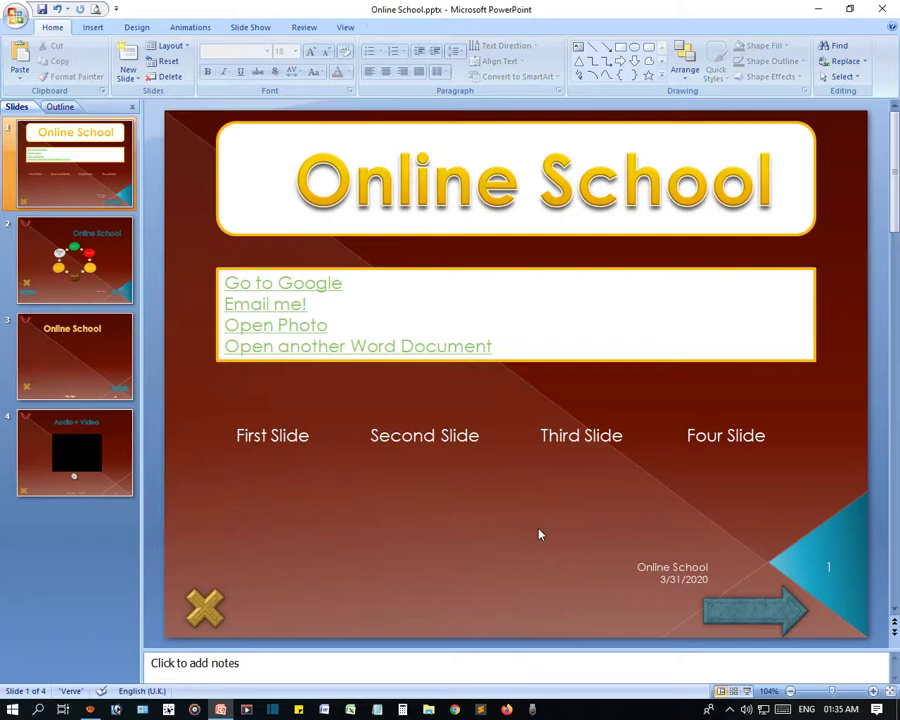
{"action": "left_click", "coordinate": [729, 449]}
{"action": "left_click", "coordinate": [601, 446]}
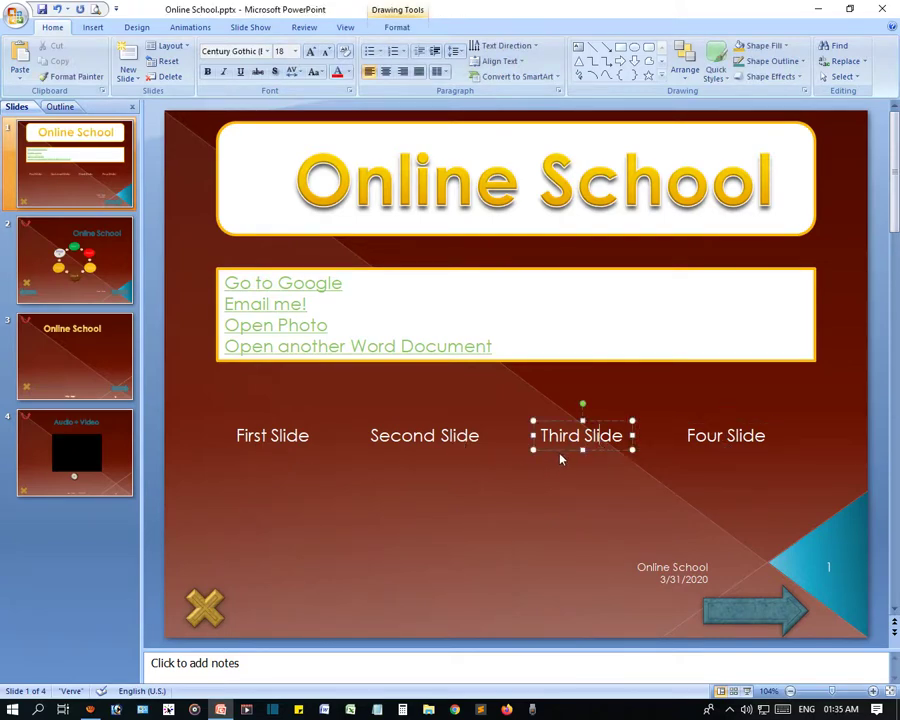
- Select all four labels and align them on their middles in one row
{"action": "left_click", "coordinate": [706, 453], "text": "shift"}
{"action": "left_click", "coordinate": [460, 452], "text": "shift"}
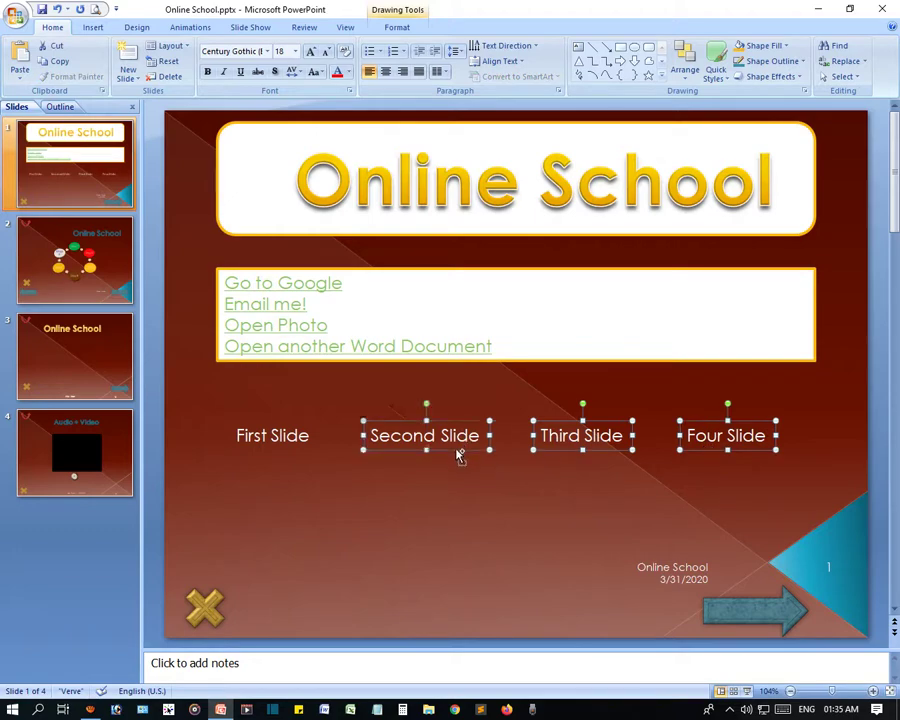
{"action": "left_click", "coordinate": [293, 450], "text": "shift"}
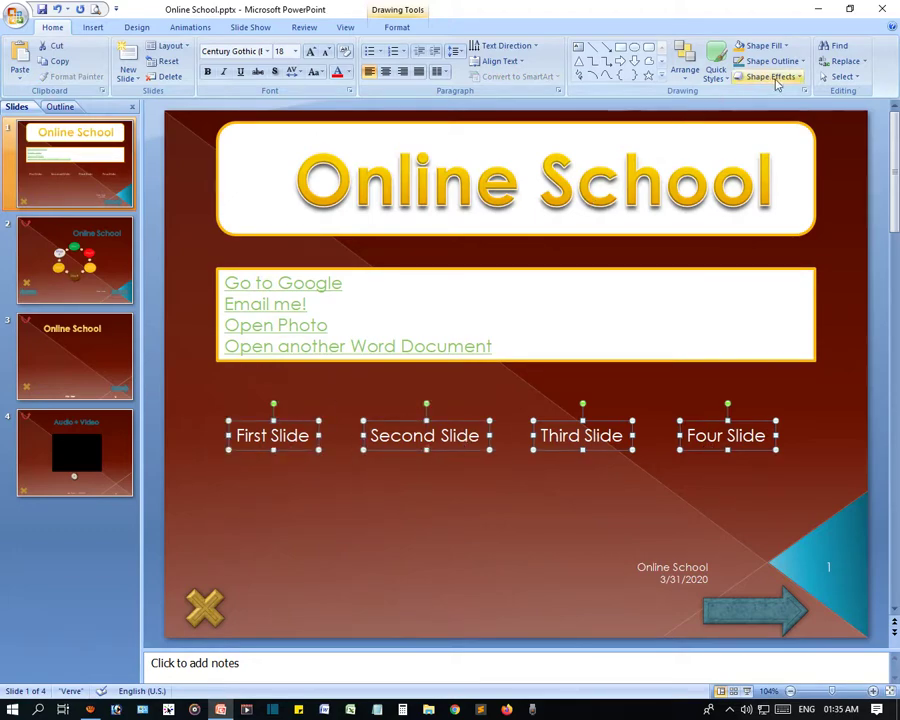
{"action": "left_click", "coordinate": [398, 27]}
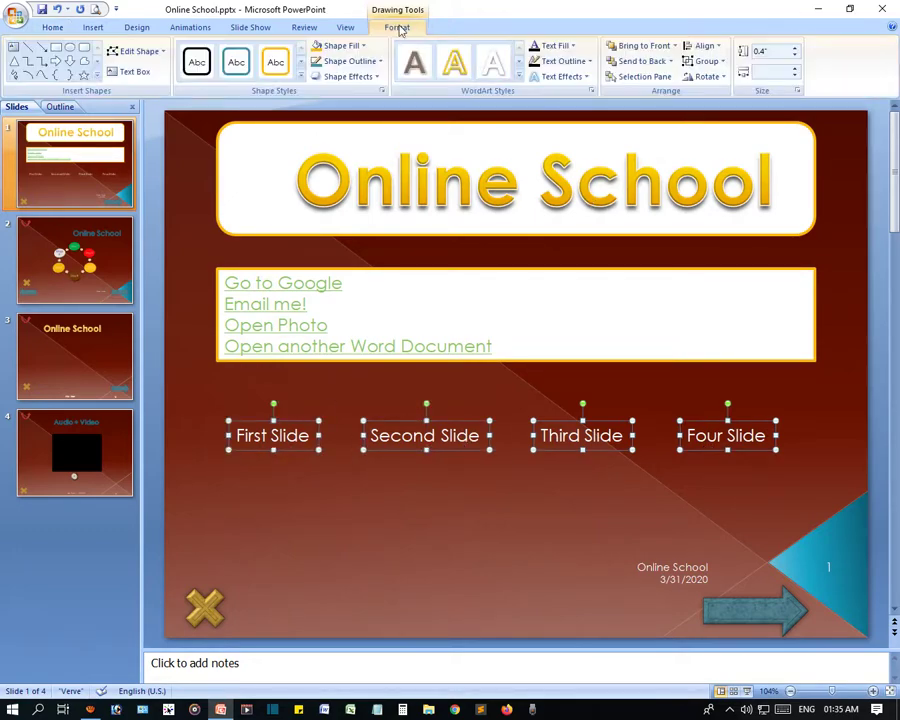
{"action": "left_click", "coordinate": [710, 47]}
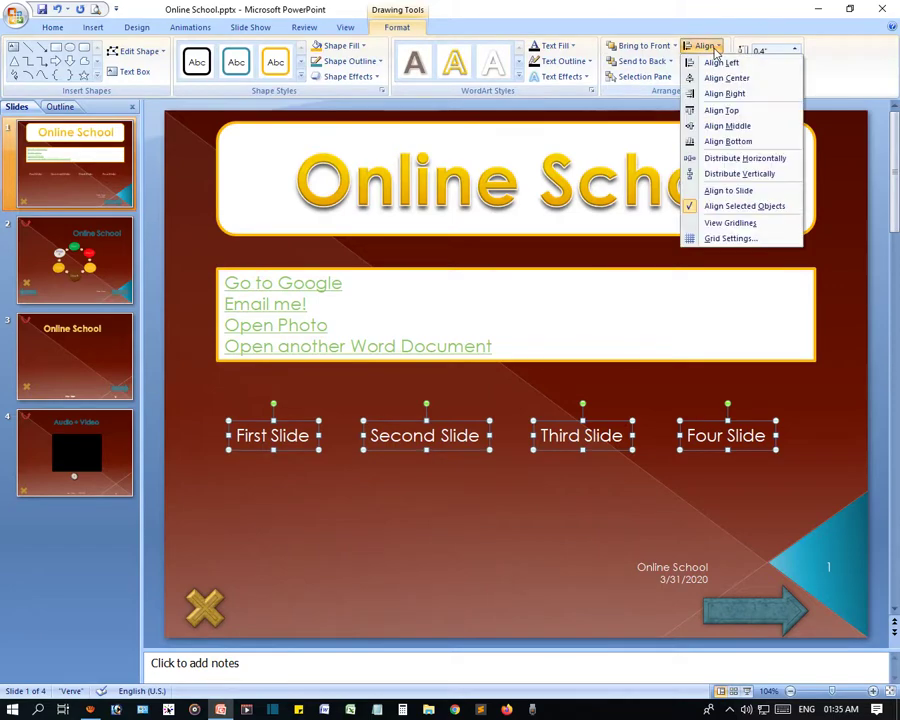
{"action": "left_click", "coordinate": [735, 127]}
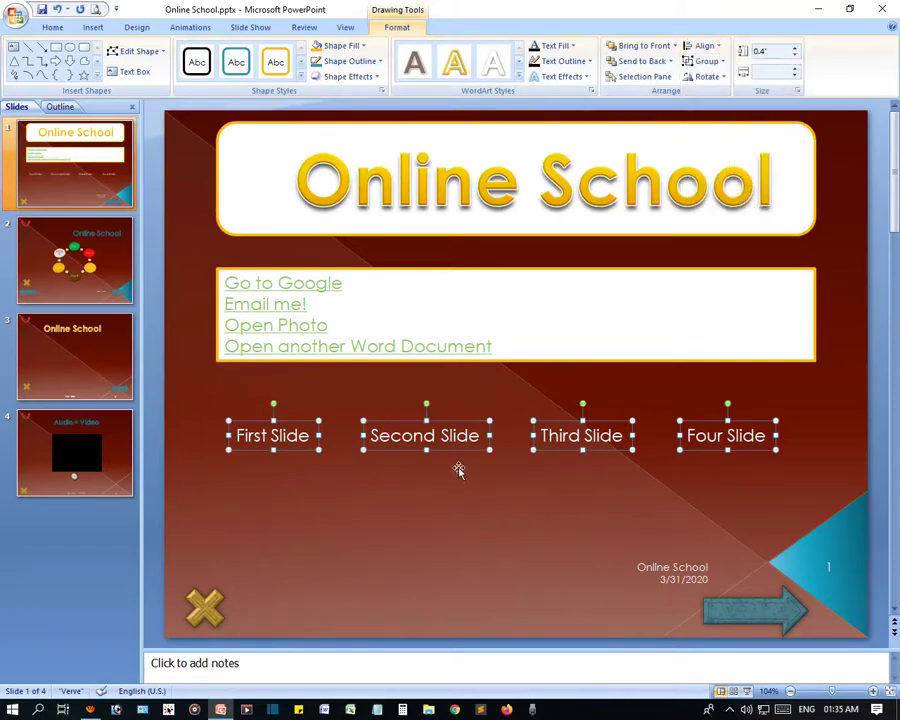
{"action": "left_click", "coordinate": [523, 505]}
- Give the First Slide label a hyperlink action to the First Slide
{"action": "left_click", "coordinate": [297, 443]}
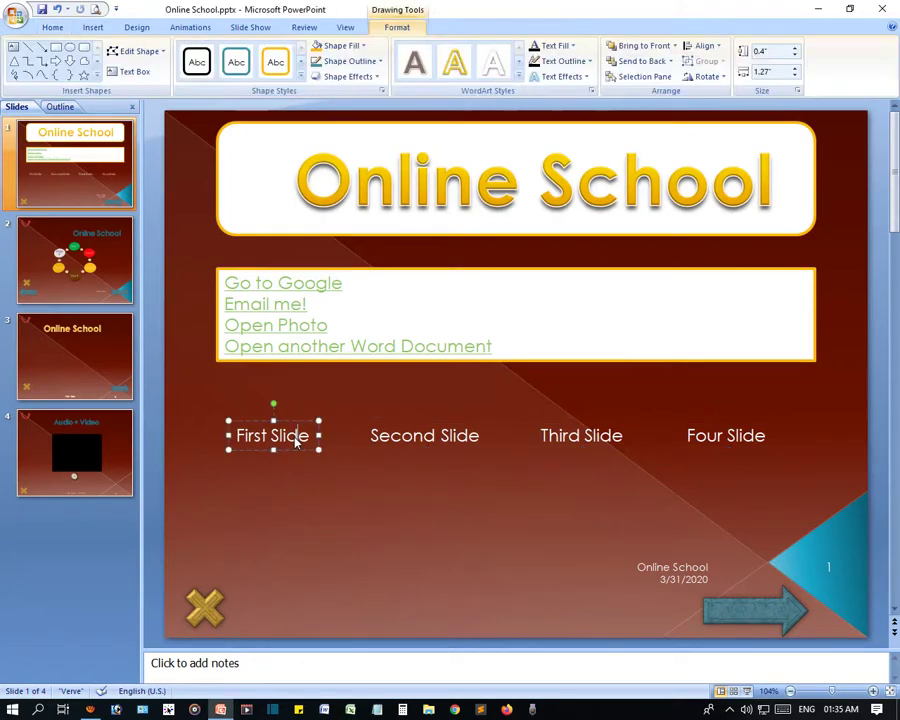
{"action": "left_click", "coordinate": [92, 27]}
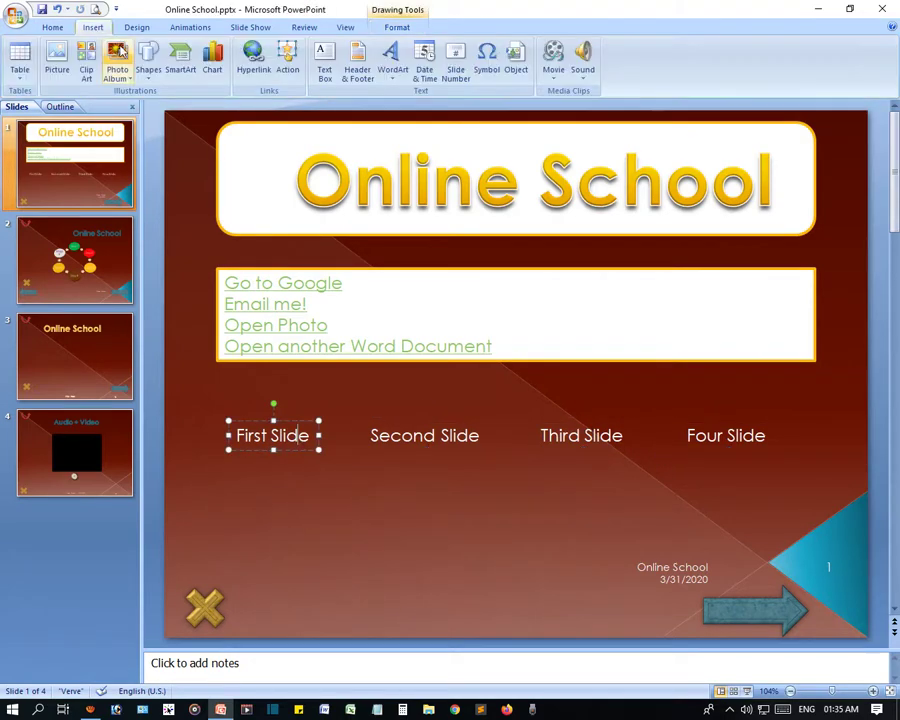
{"action": "left_click", "coordinate": [287, 62]}
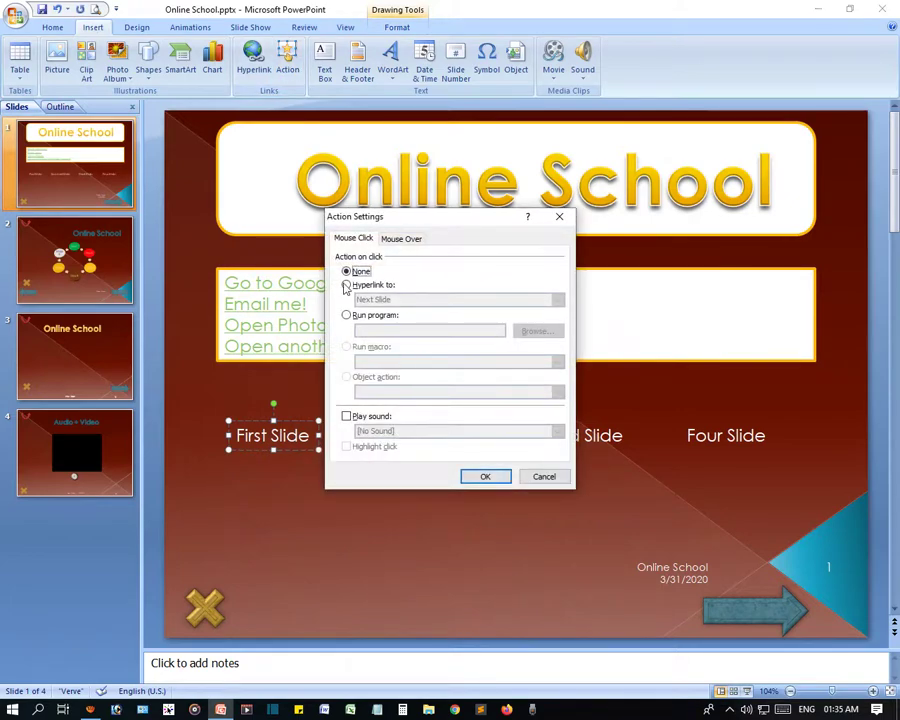
{"action": "left_click", "coordinate": [346, 285]}
{"action": "left_click", "coordinate": [558, 300]}
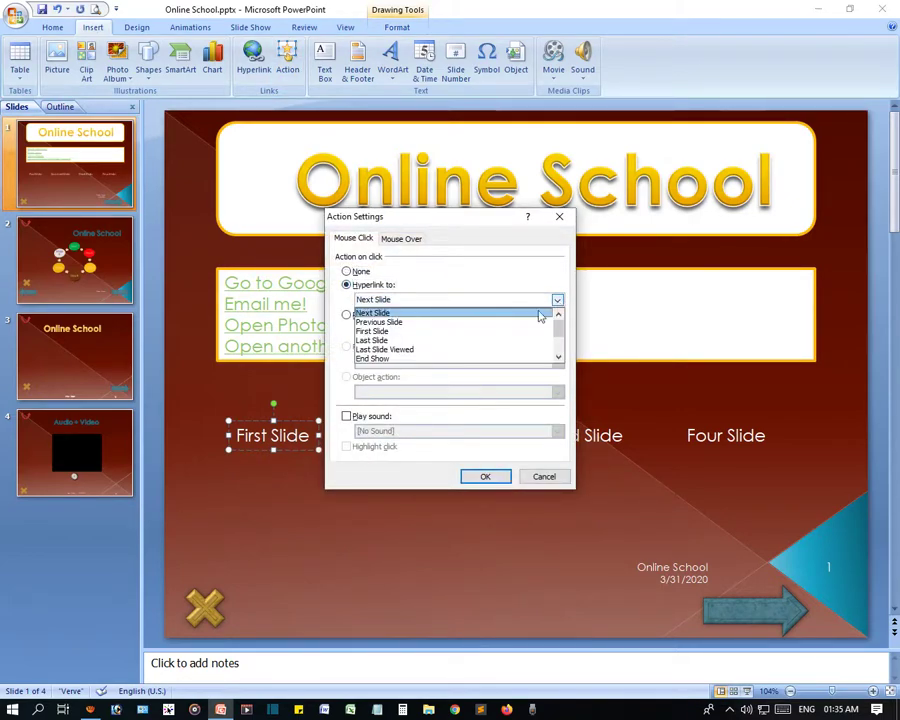
{"action": "left_click", "coordinate": [379, 335]}
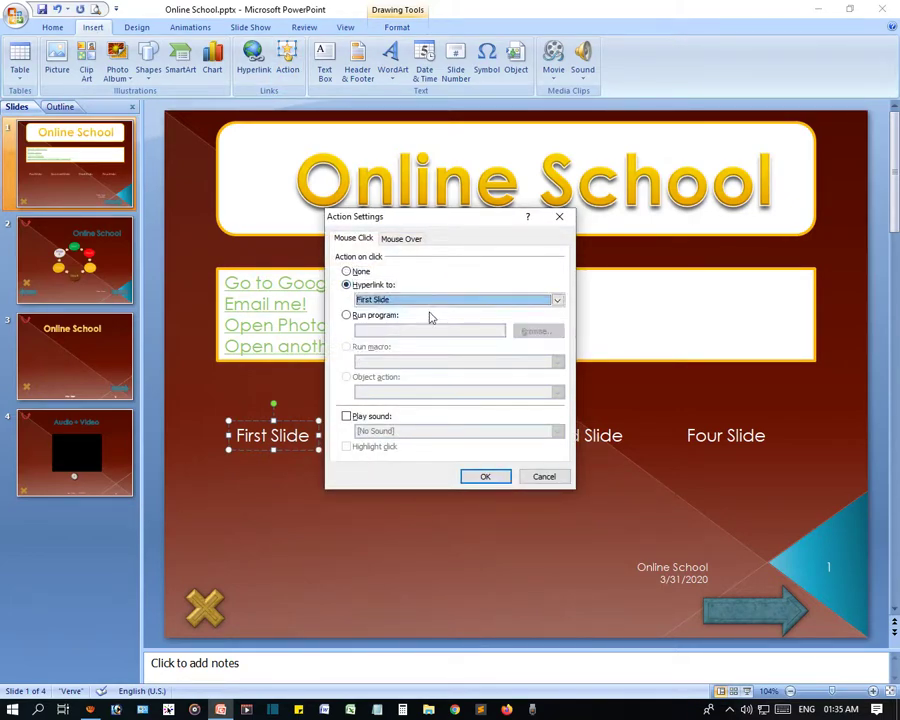
{"action": "left_click", "coordinate": [485, 476]}
- Remove the text hyperlink on First Slide and link the whole box to the first slide instead
{"action": "left_click", "coordinate": [413, 437]}
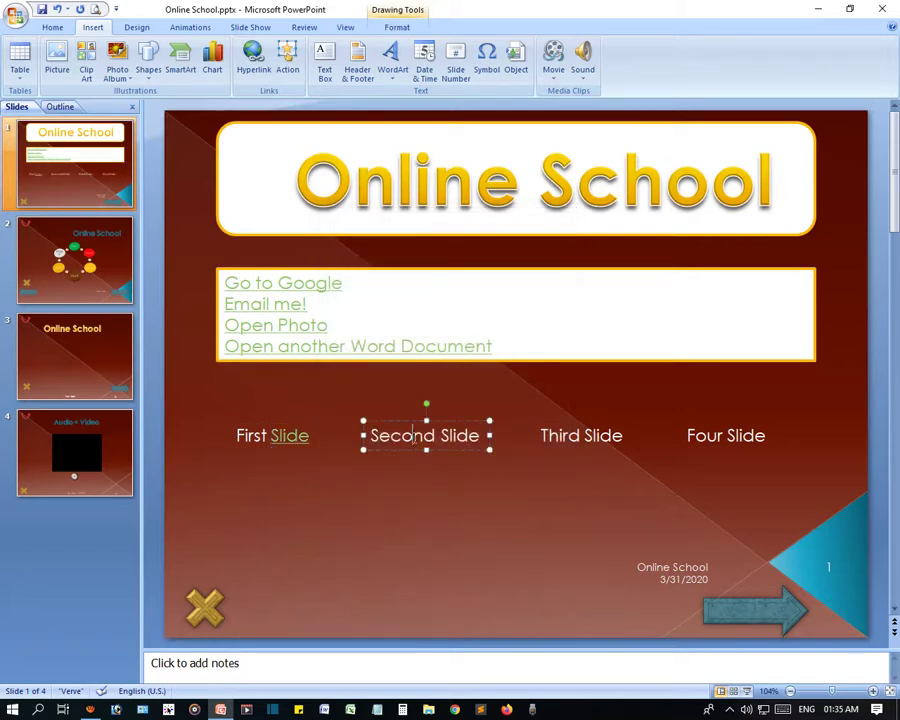
{"action": "left_click", "coordinate": [290, 442]}
{"action": "right_click", "coordinate": [290, 442]}
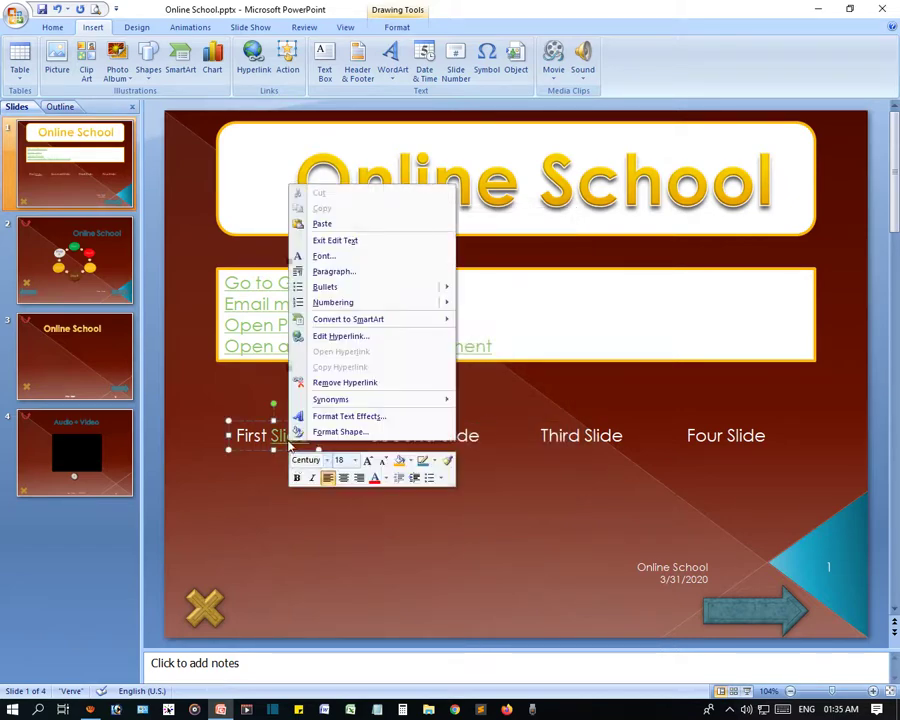
{"action": "left_click", "coordinate": [340, 382]}
{"action": "left_click", "coordinate": [274, 453]}
{"action": "left_click", "coordinate": [290, 450]}
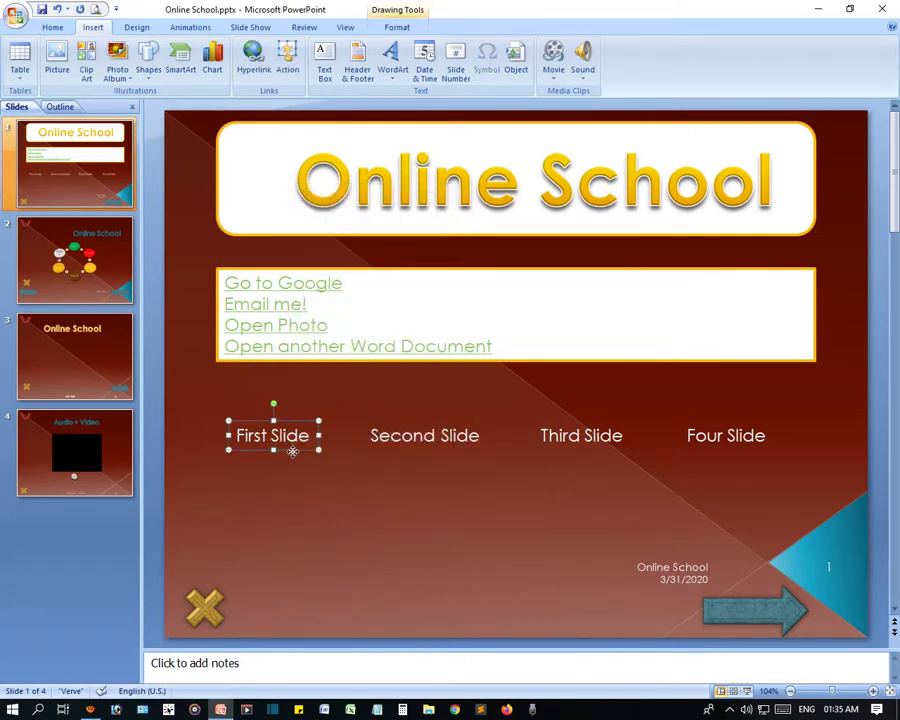
{"action": "left_click", "coordinate": [285, 70]}
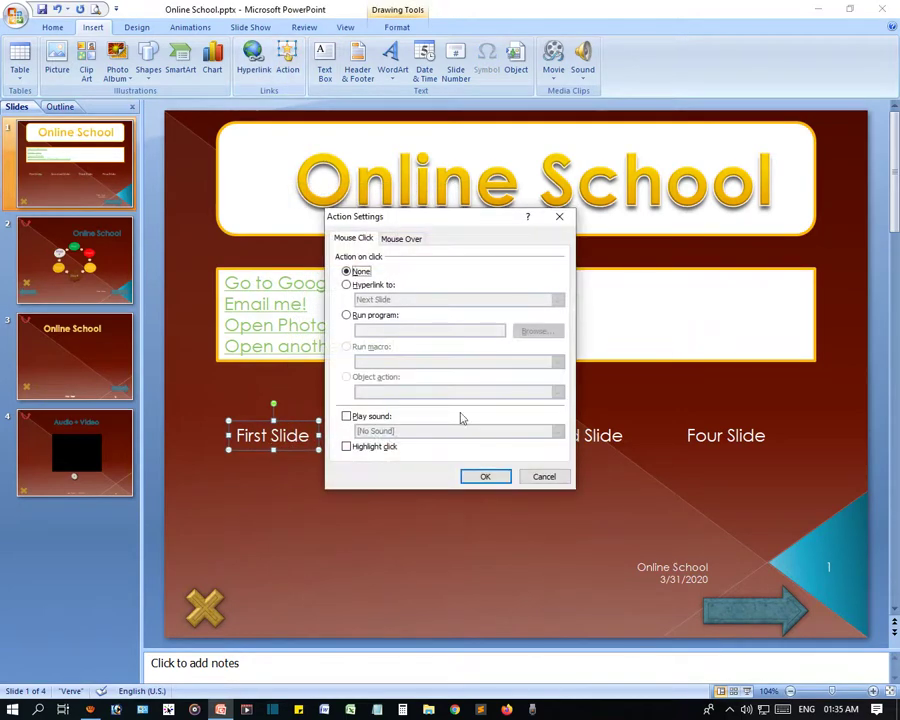
{"action": "left_click", "coordinate": [368, 285]}
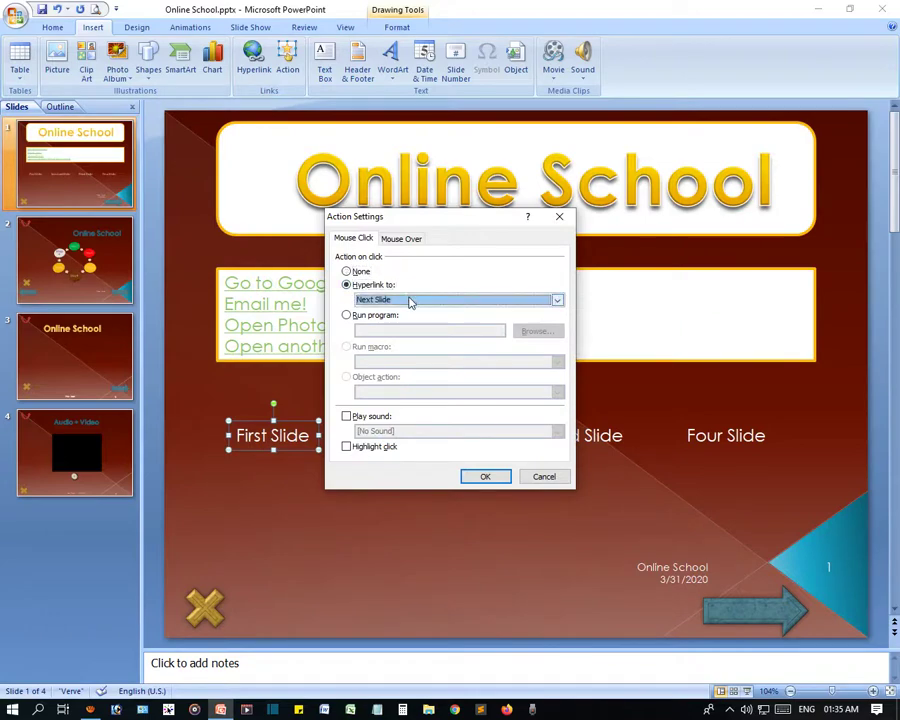
{"action": "left_click", "coordinate": [409, 300]}
{"action": "left_click", "coordinate": [400, 330]}
{"action": "left_click", "coordinate": [483, 477]}
- Link the Second Slide label to slide 2, Online School
{"action": "left_click", "coordinate": [429, 452]}
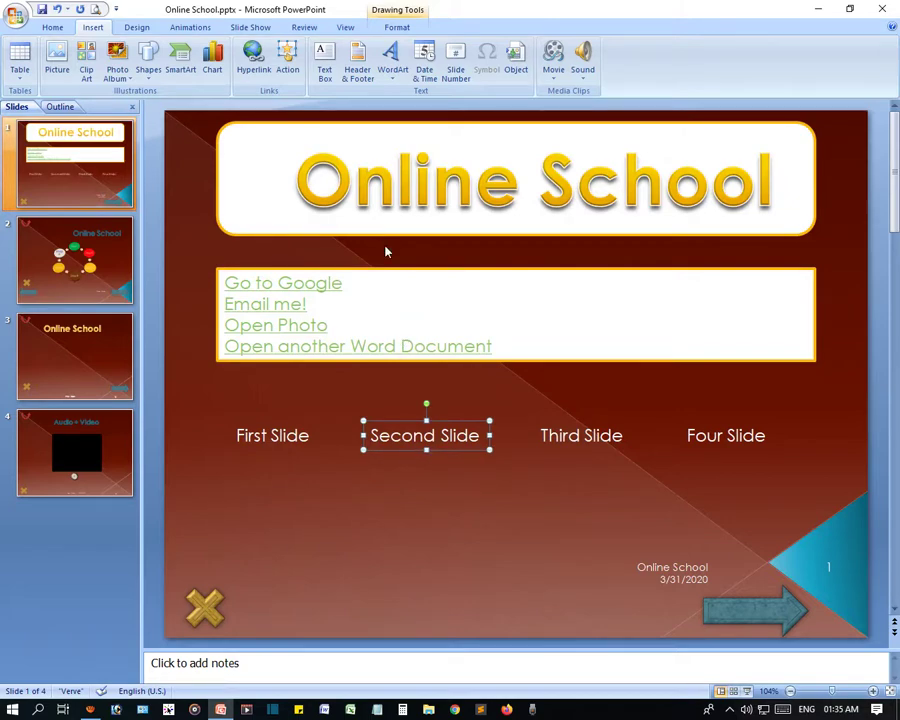
{"action": "left_click", "coordinate": [287, 58]}
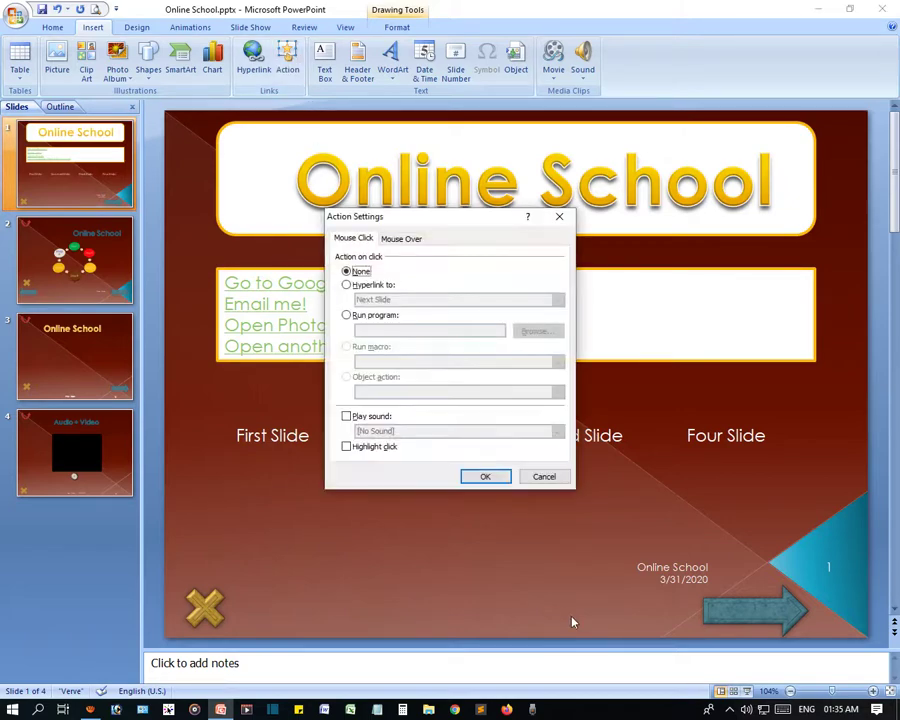
{"action": "left_click", "coordinate": [347, 285]}
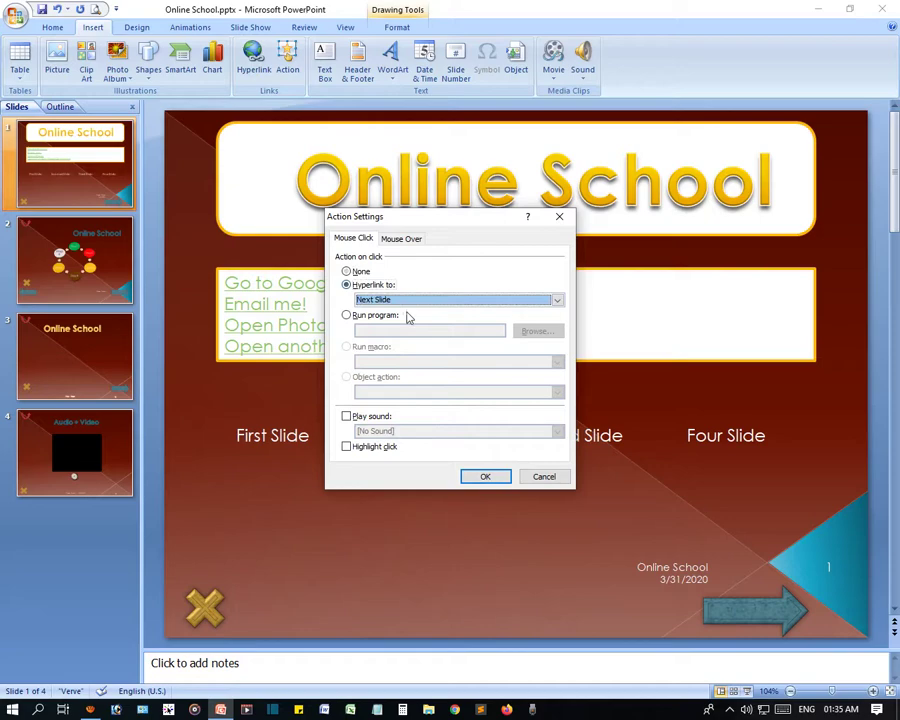
{"action": "left_click", "coordinate": [557, 301]}
{"action": "scroll", "coordinate": [452, 350], "scroll_direction": "down", "scroll_amount": 1}
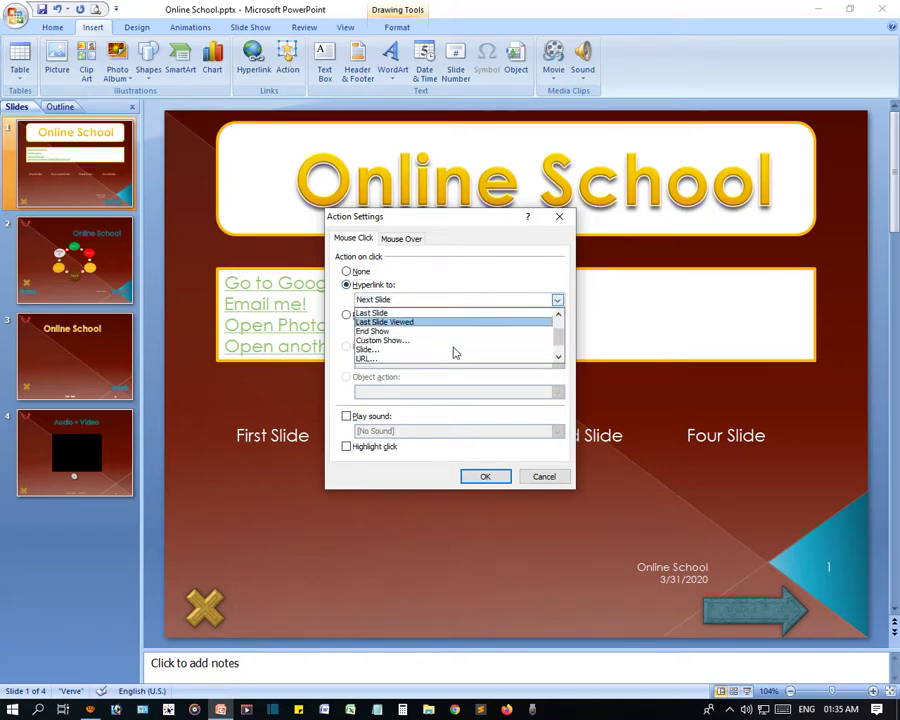
{"action": "scroll", "coordinate": [454, 352], "scroll_direction": "down", "scroll_amount": 1}
{"action": "left_click", "coordinate": [400, 340]}
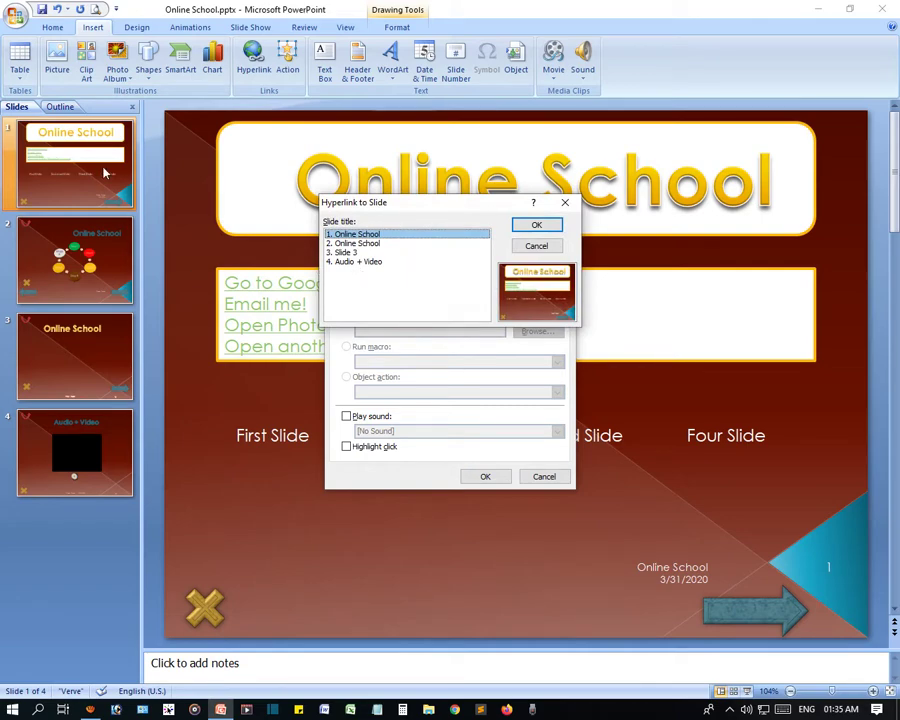
{"action": "left_click", "coordinate": [432, 243]}
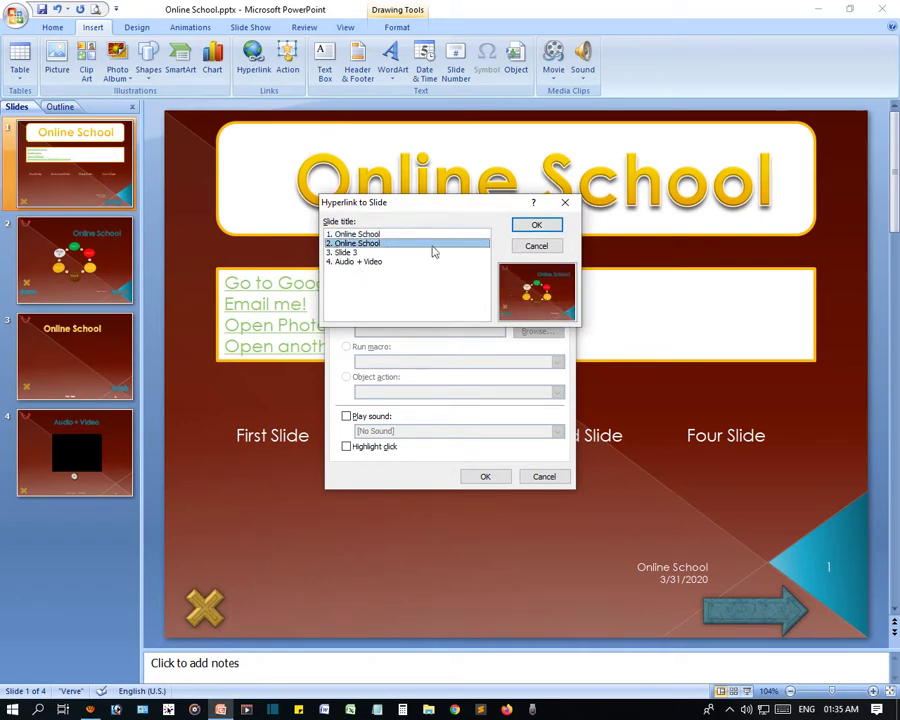
{"action": "left_click", "coordinate": [530, 225]}
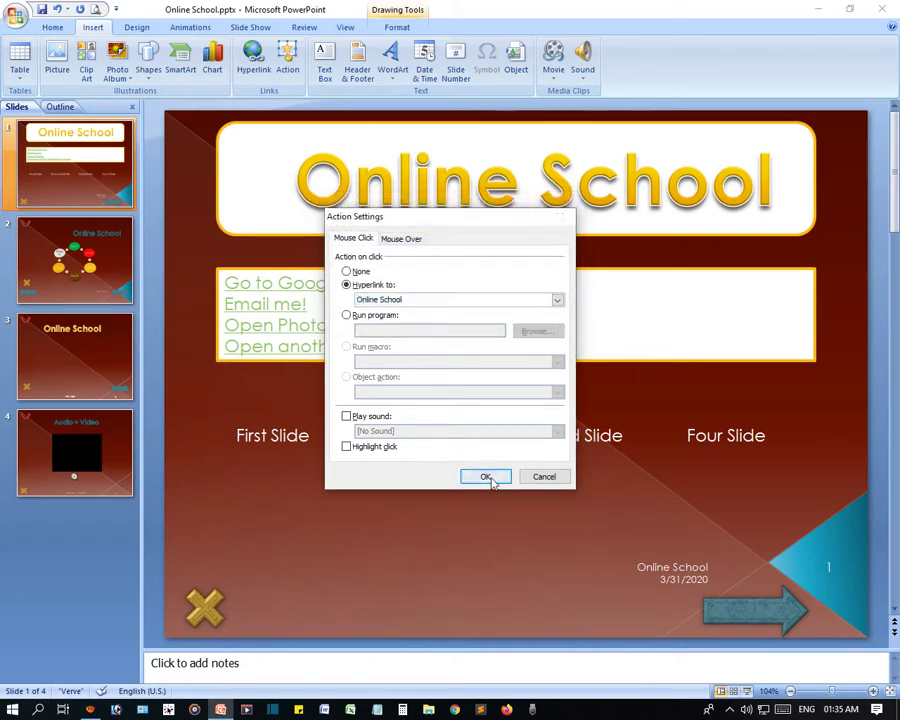
{"action": "left_click", "coordinate": [485, 476]}
- Link the Third Slide label to Slide 3
{"action": "left_click", "coordinate": [571, 447]}
{"action": "left_click", "coordinate": [574, 451]}
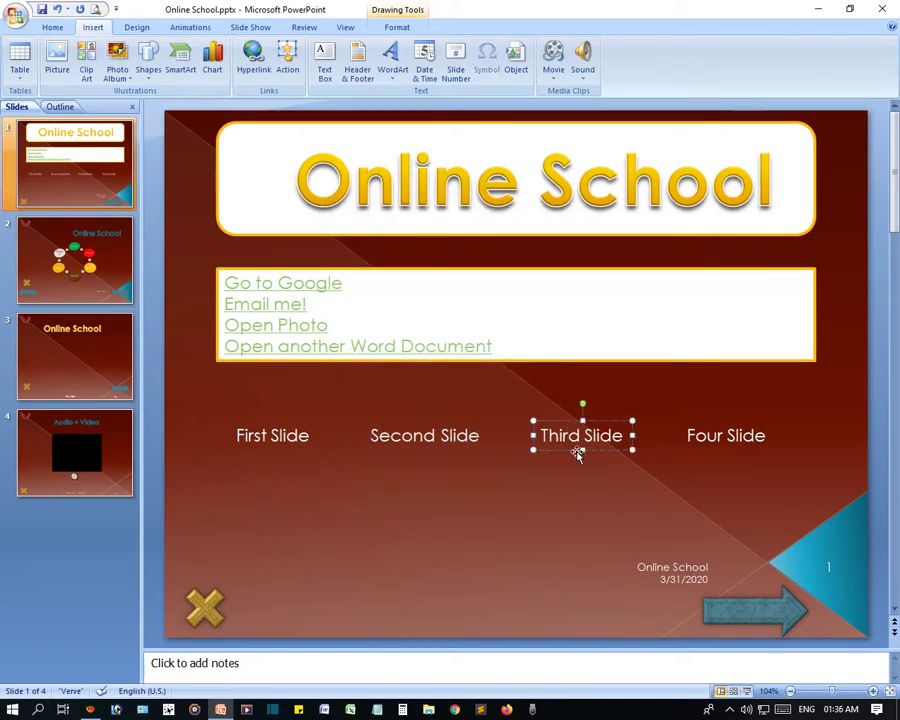
{"action": "left_click", "coordinate": [282, 65]}
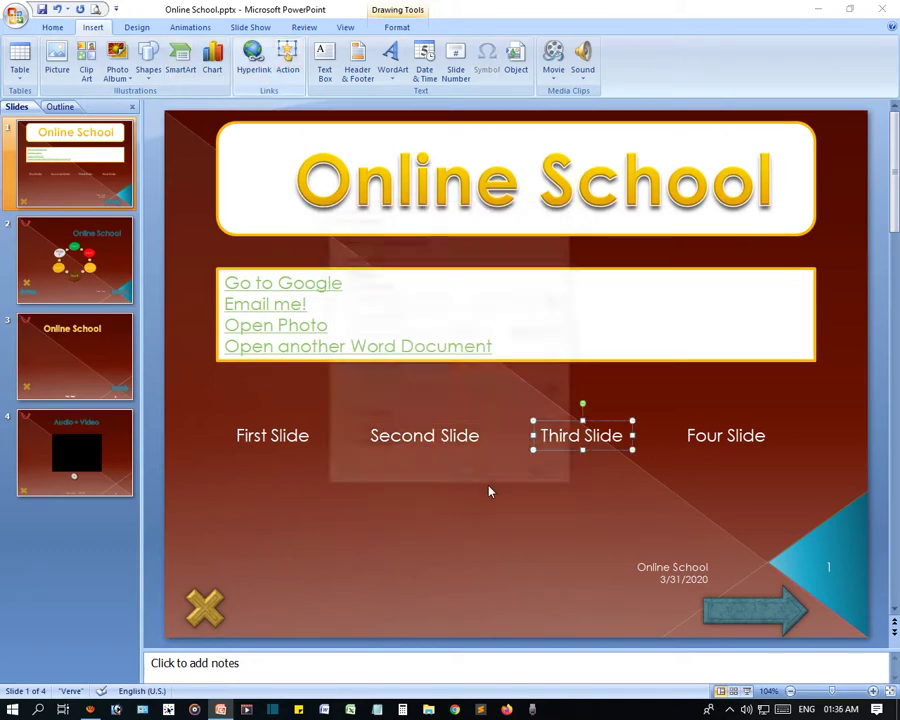
{"action": "left_click", "coordinate": [347, 285]}
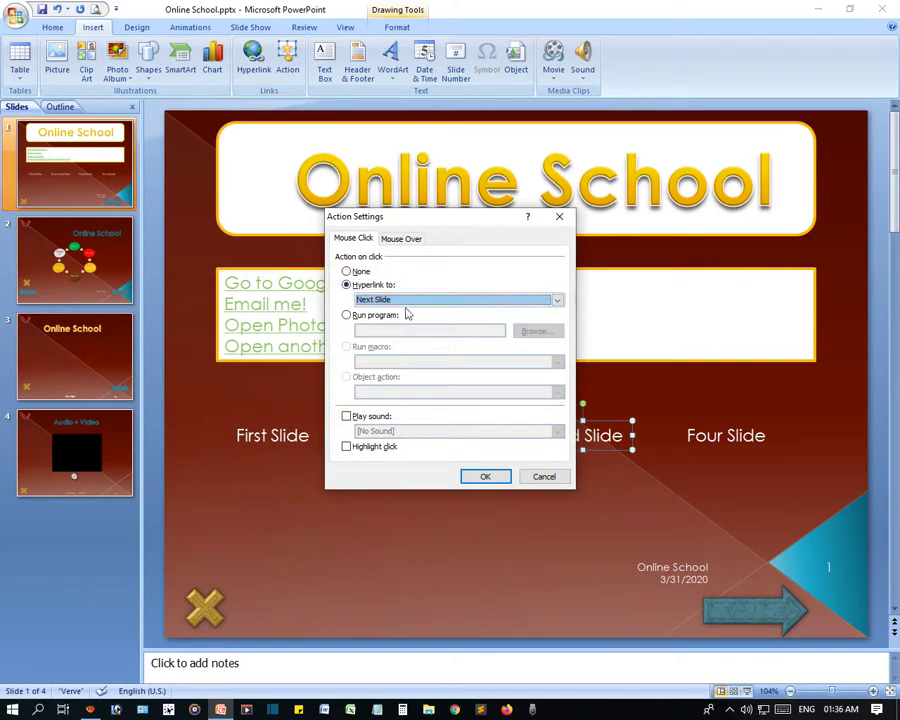
{"action": "left_click", "coordinate": [410, 300]}
{"action": "scroll", "coordinate": [395, 352], "scroll_direction": "down", "scroll_amount": 2}
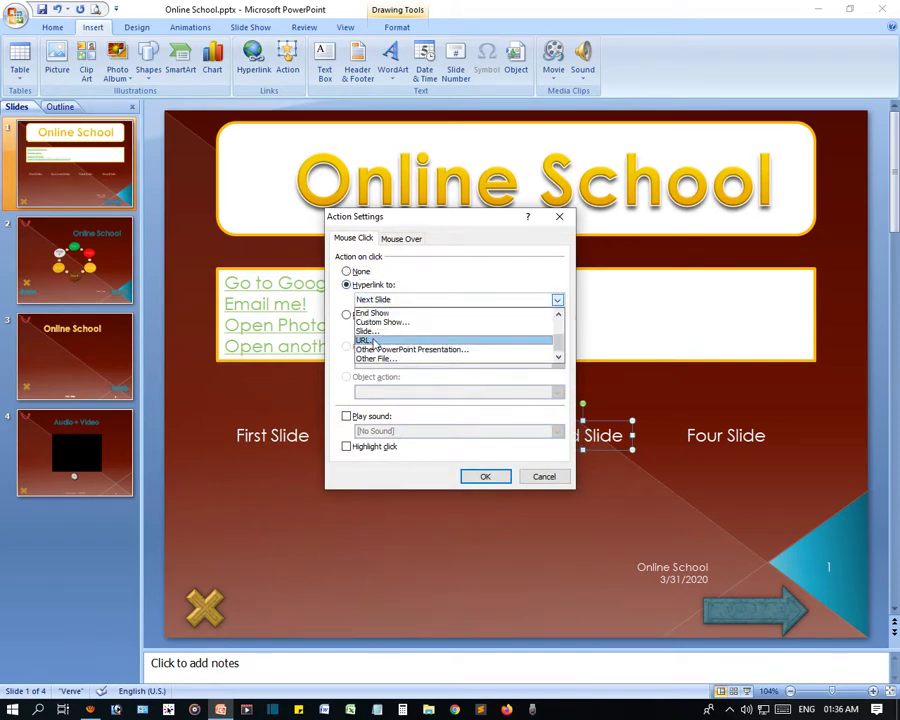
{"action": "left_click", "coordinate": [367, 331]}
{"action": "left_click", "coordinate": [358, 253]}
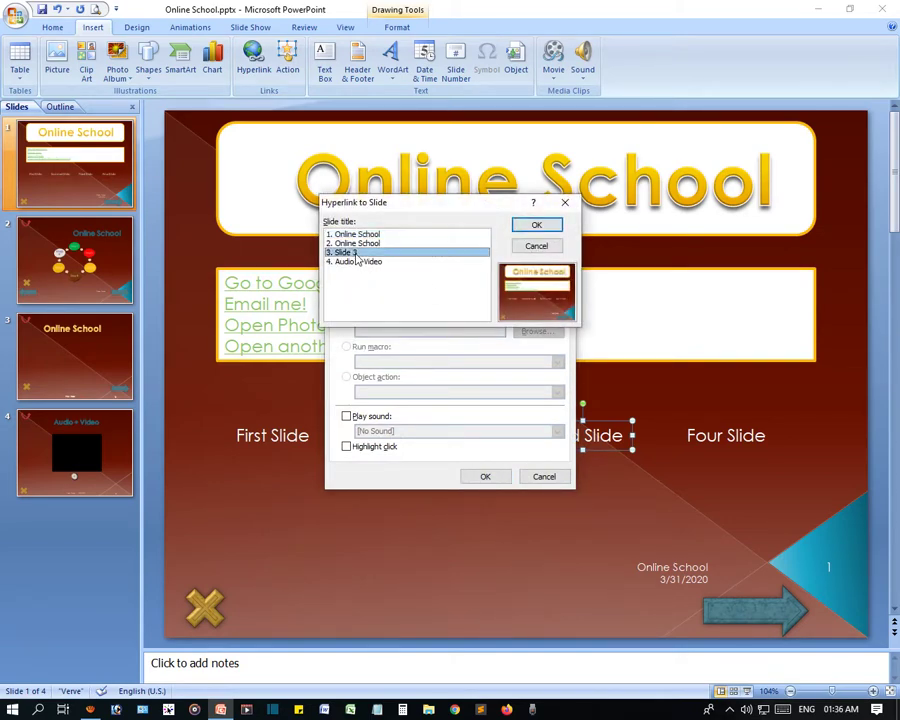
{"action": "left_click", "coordinate": [535, 227]}
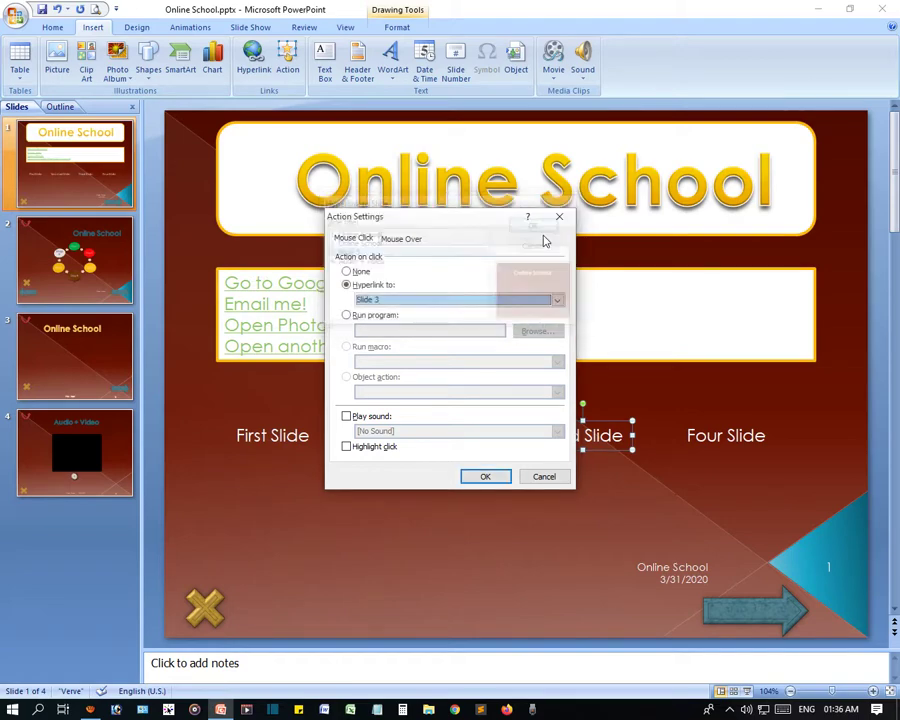
{"action": "left_click", "coordinate": [484, 476]}
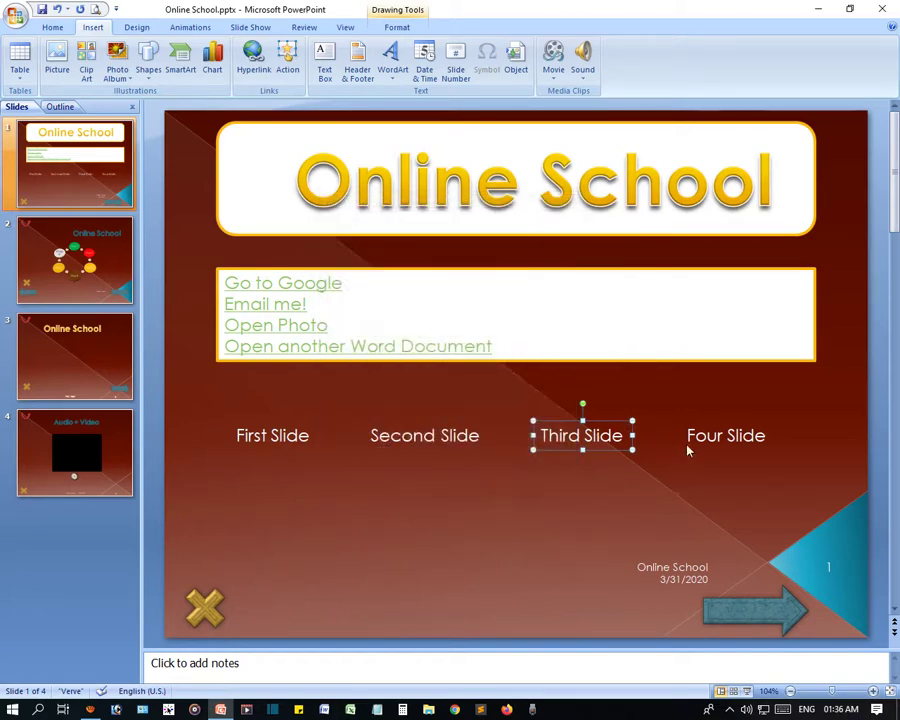
- Link the Four Slide label to the Audio + Video slide
{"action": "left_click", "coordinate": [688, 442]}
{"action": "left_click", "coordinate": [716, 451]}
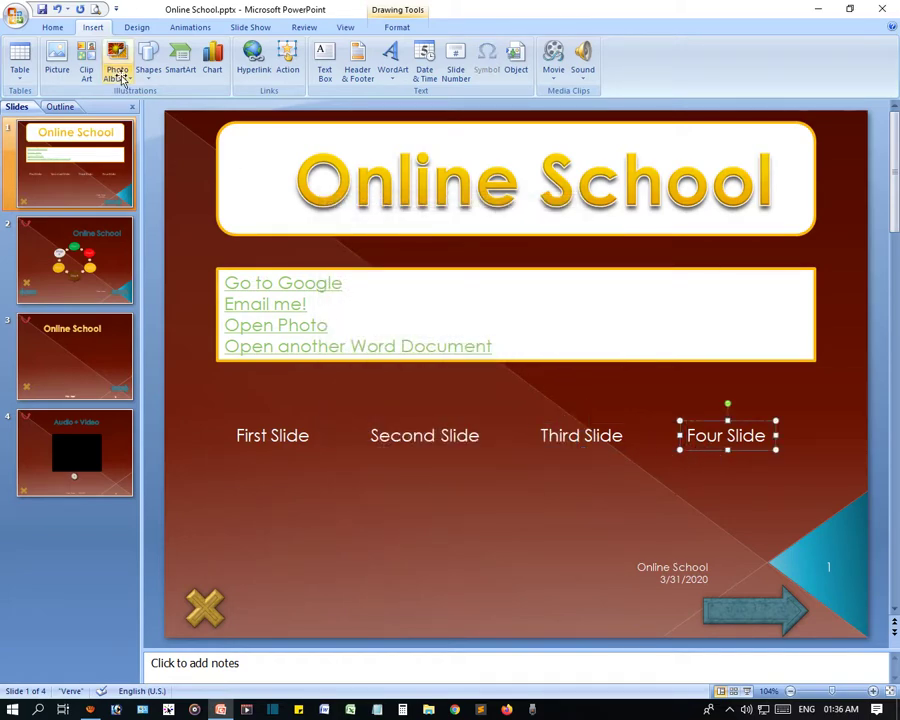
{"action": "left_click", "coordinate": [287, 60]}
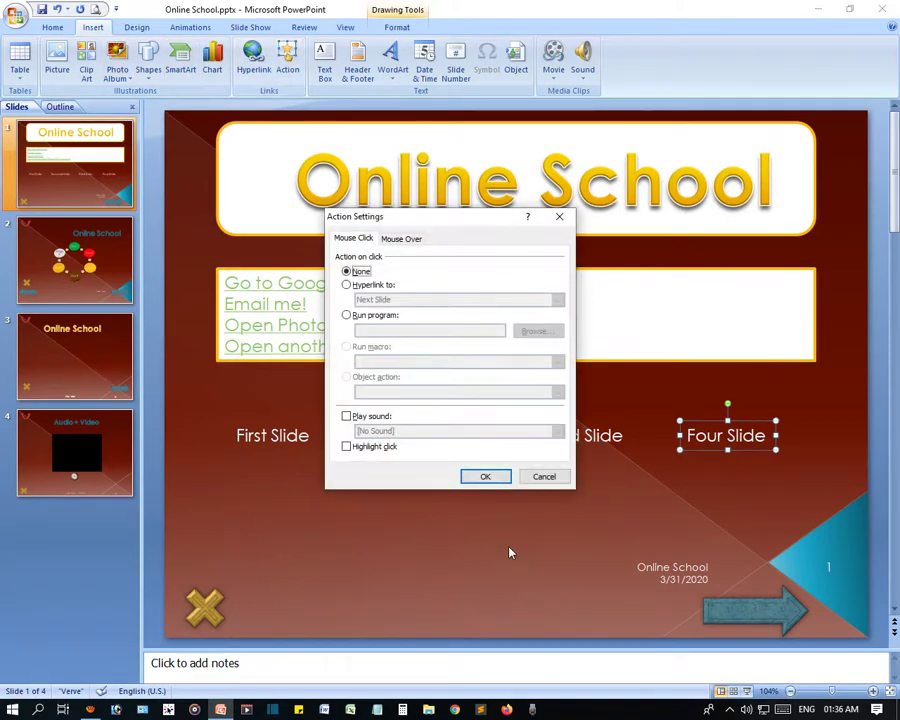
{"action": "left_click", "coordinate": [346, 285]}
{"action": "left_click", "coordinate": [390, 300]}
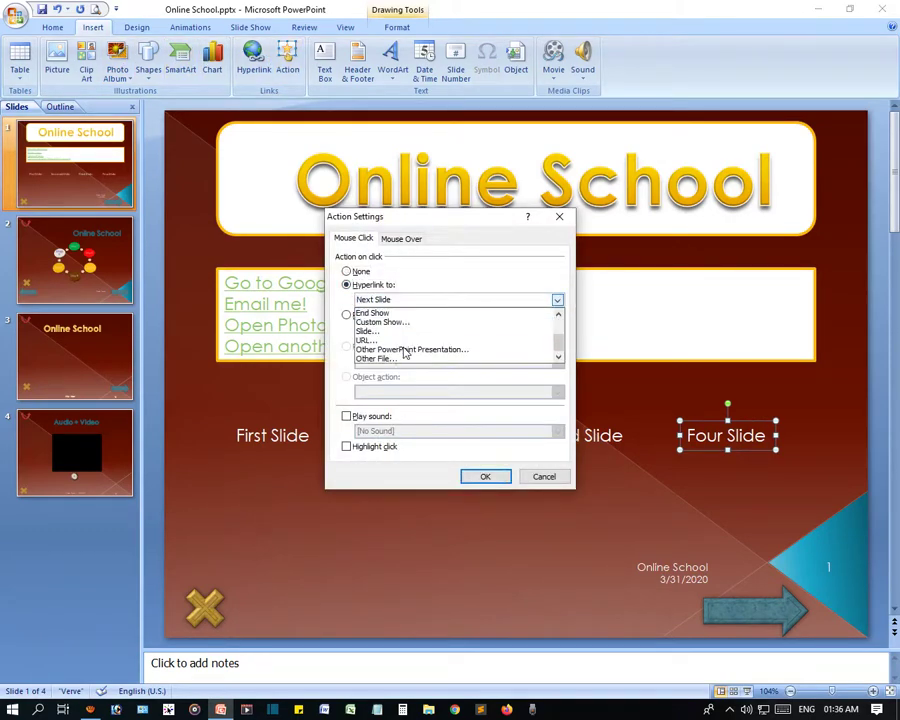
{"action": "left_click", "coordinate": [376, 333]}
{"action": "left_click", "coordinate": [368, 262]}
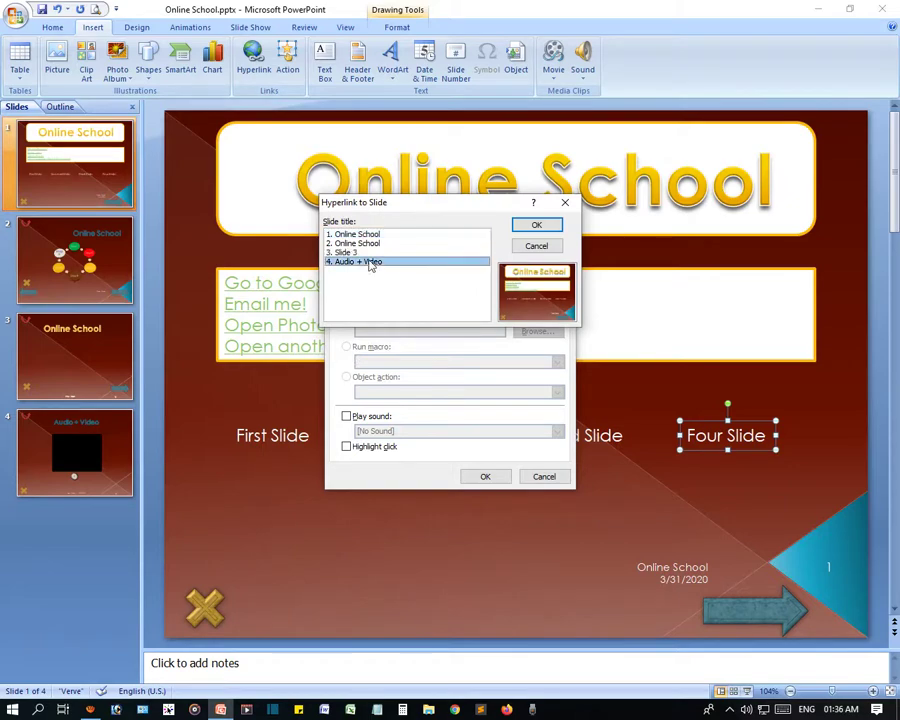
{"action": "left_click", "coordinate": [537, 225]}
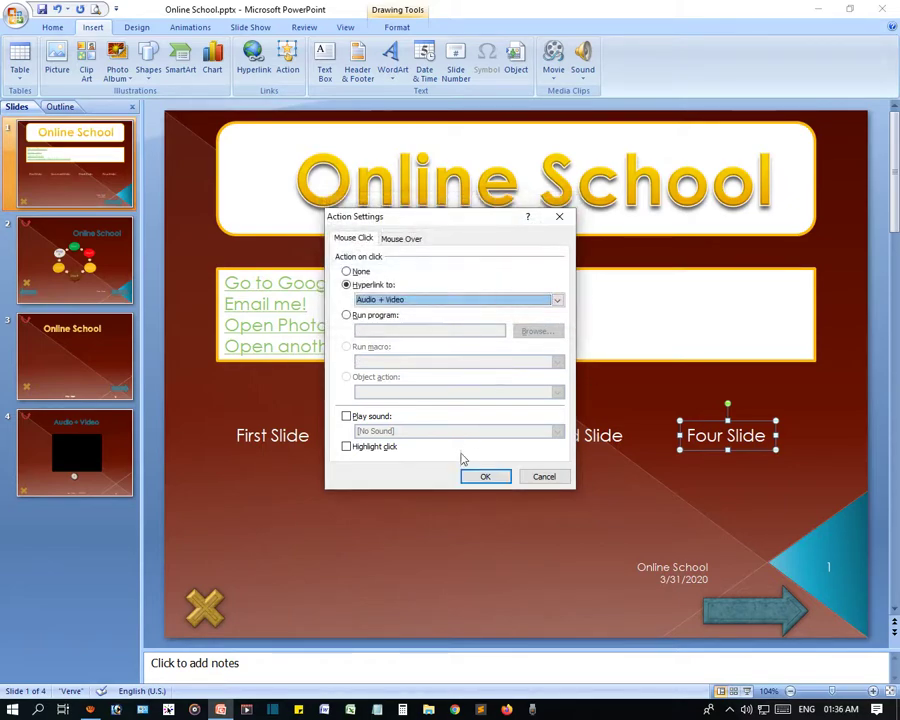
{"action": "left_click", "coordinate": [485, 478]}
{"action": "left_click", "coordinate": [579, 552]}
{"action": "left_click", "coordinate": [509, 490]}
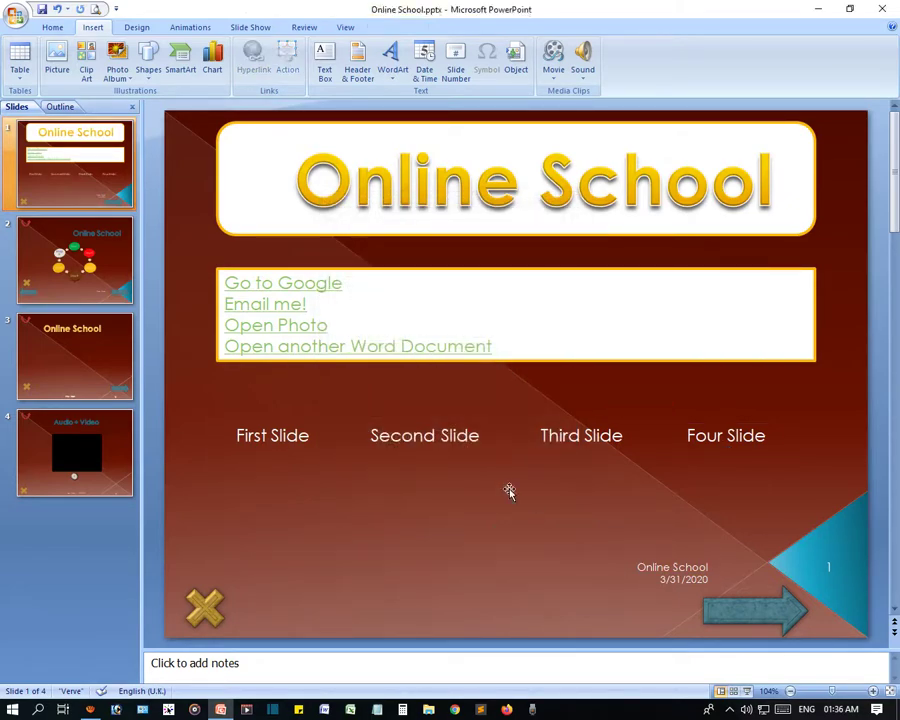
- Give the First Slide box a white shape outline
{"action": "left_click", "coordinate": [305, 444]}
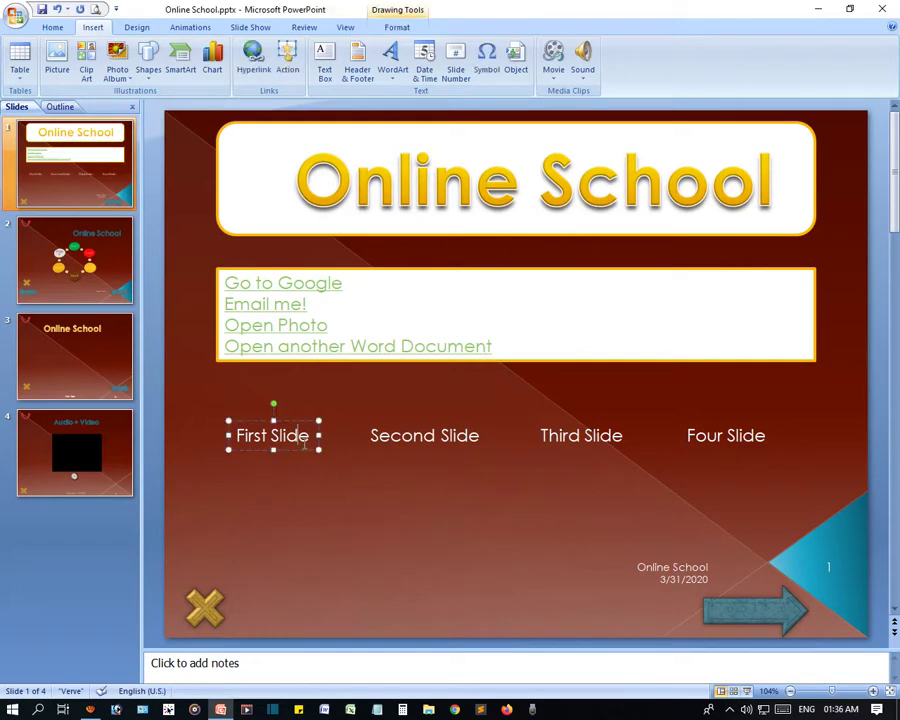
{"action": "left_click", "coordinate": [302, 453]}
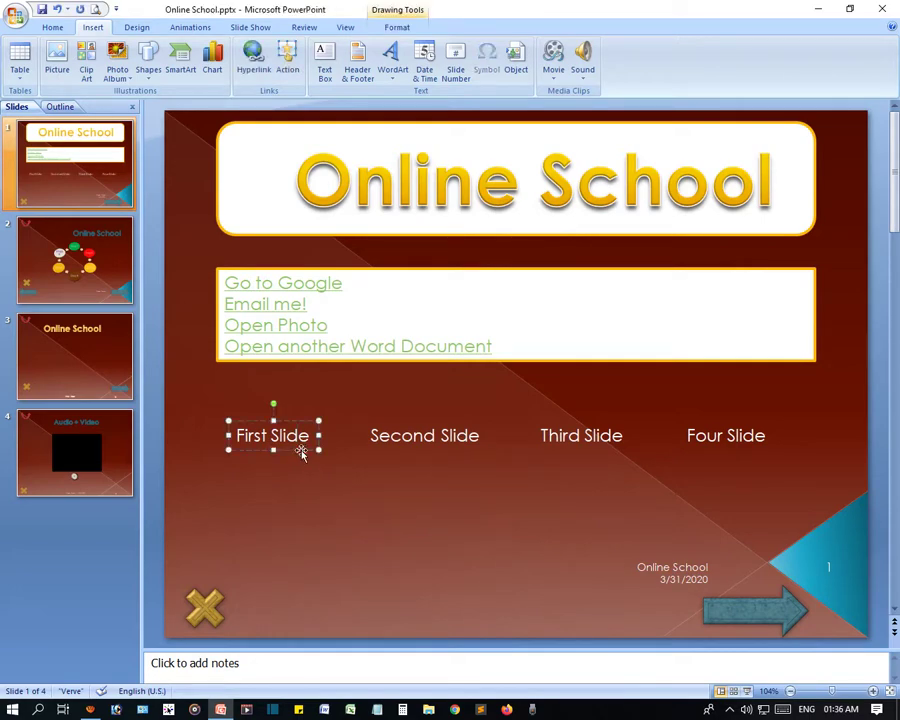
{"action": "left_click", "coordinate": [397, 28]}
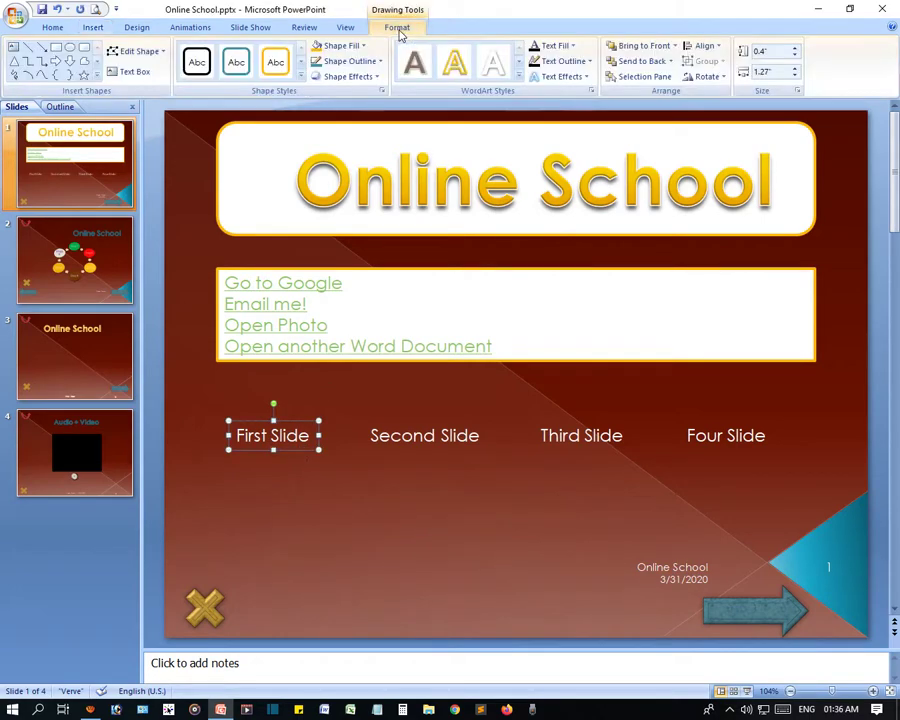
{"action": "left_click", "coordinate": [300, 78]}
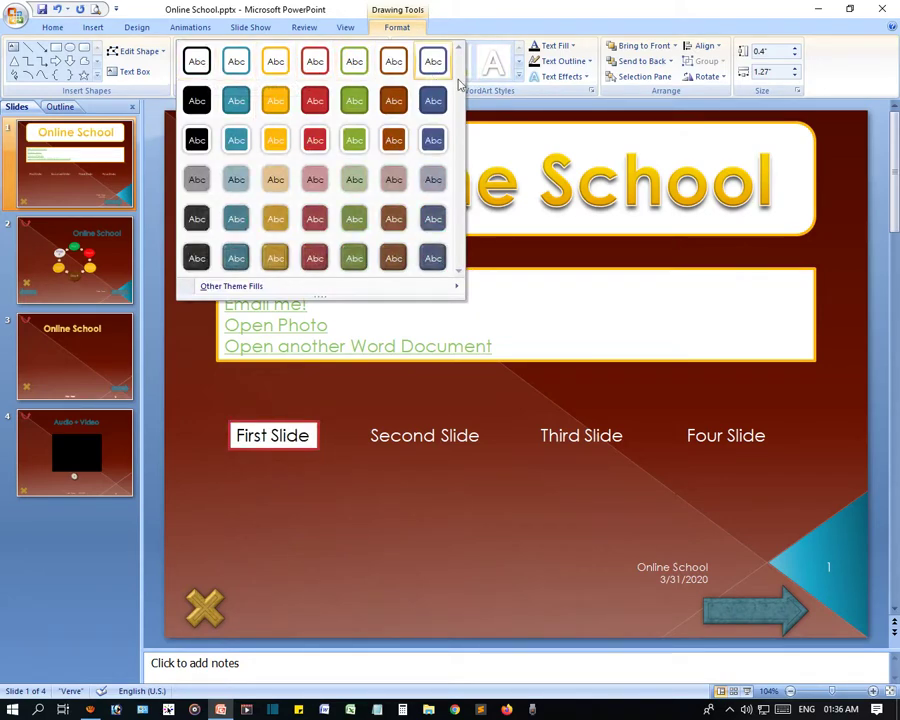
{"action": "left_click", "coordinate": [580, 62]}
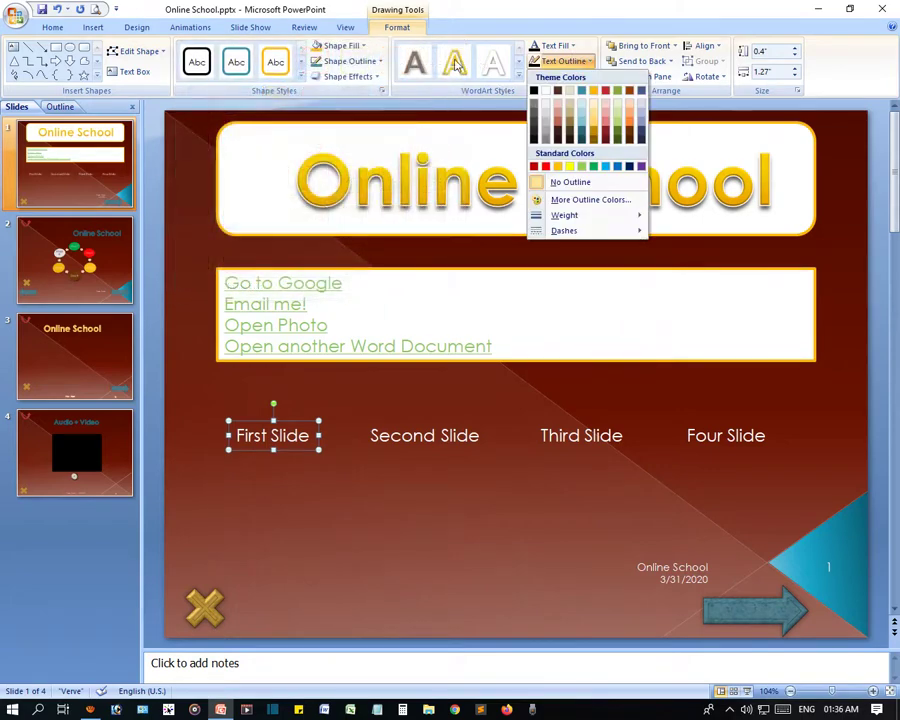
{"action": "left_click", "coordinate": [350, 61]}
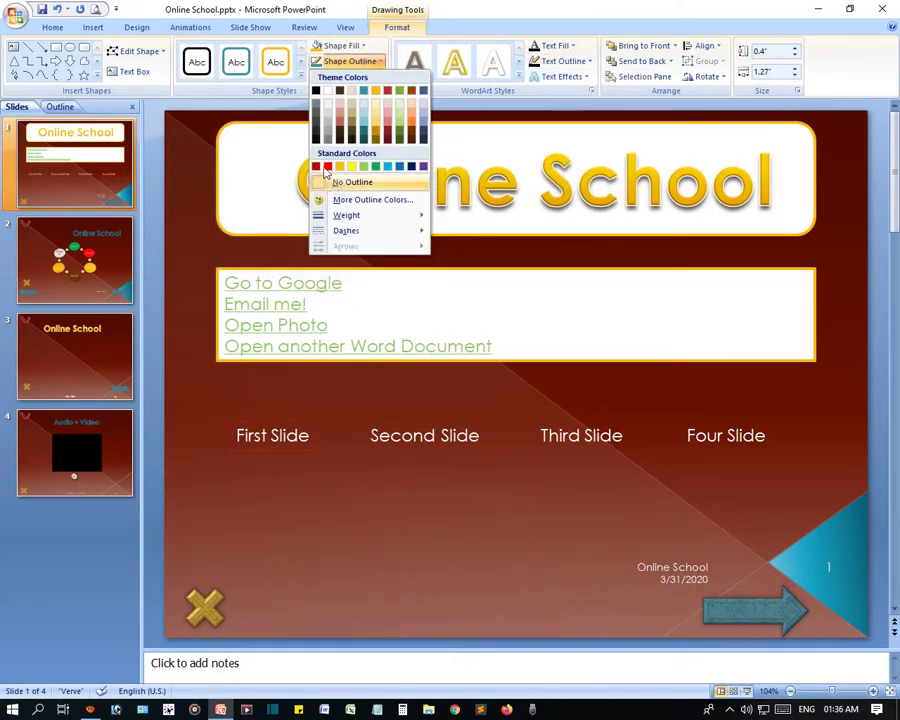
{"action": "left_click", "coordinate": [327, 92]}
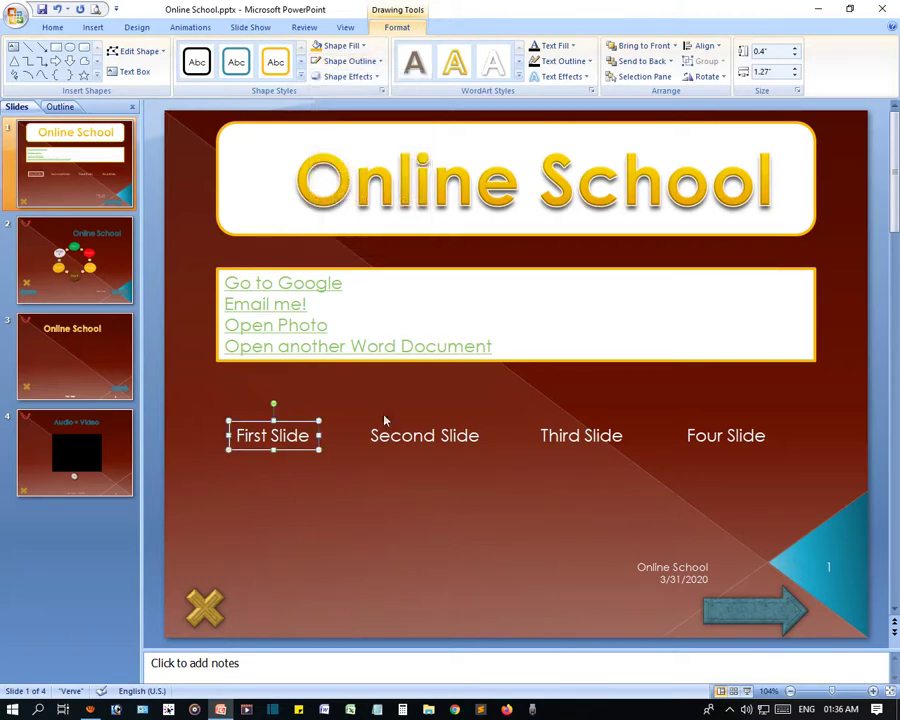
- Outline the Second Slide, Third Slide and Four Slide boxes in white as well
{"action": "left_click", "coordinate": [427, 450]}
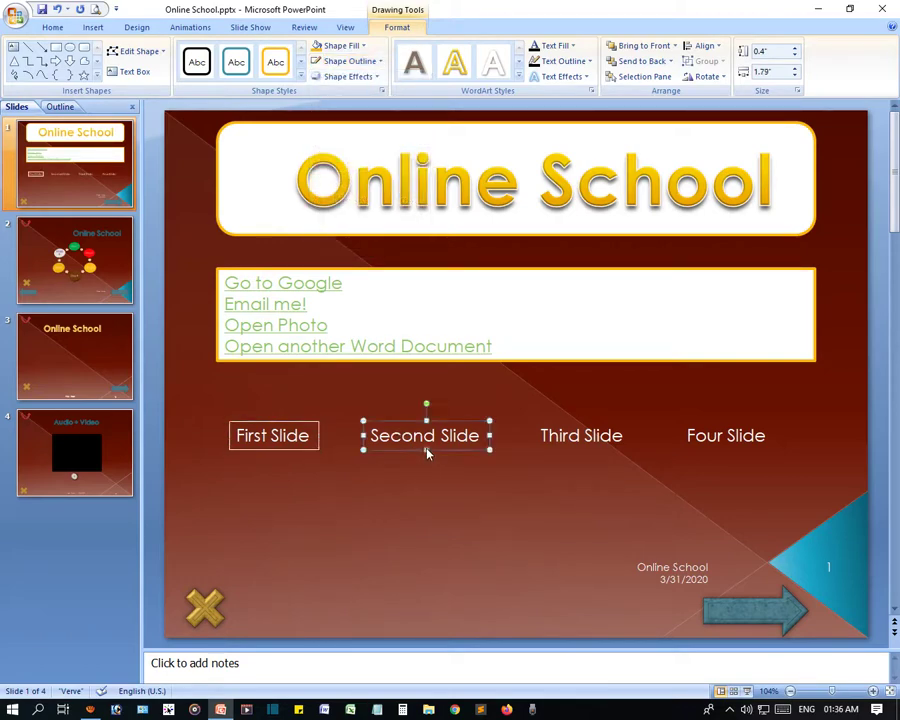
{"action": "left_click", "coordinate": [350, 62]}
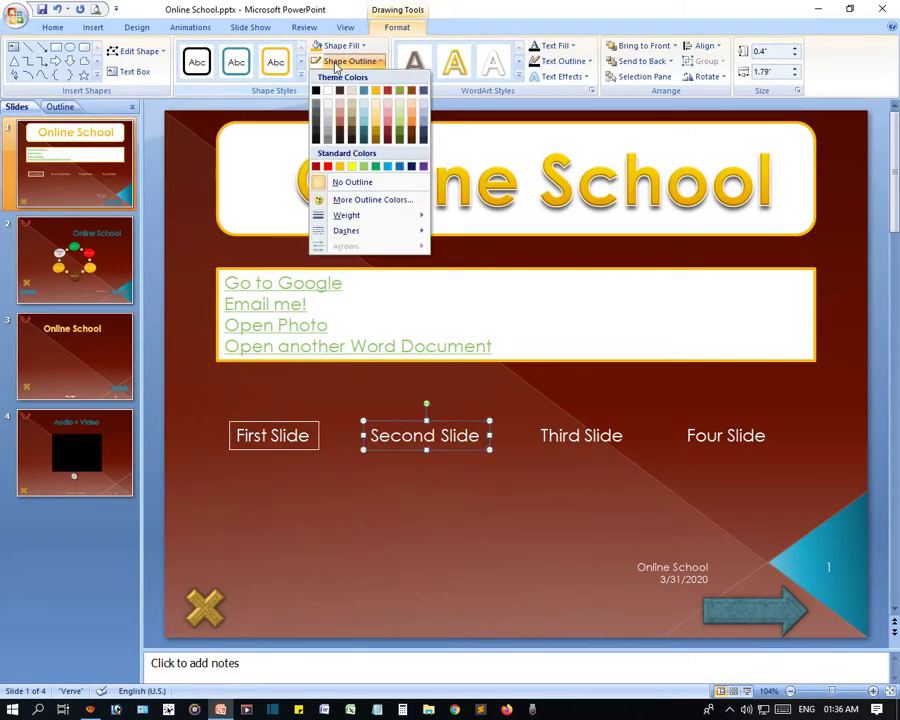
{"action": "left_click", "coordinate": [327, 91]}
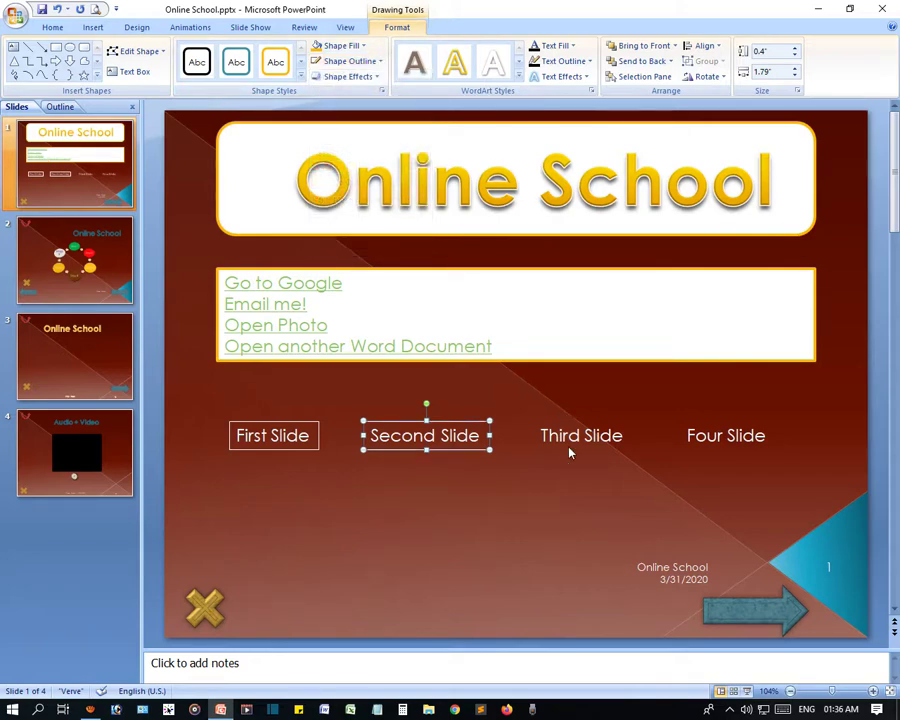
{"action": "left_click", "coordinate": [570, 445]}
{"action": "left_click", "coordinate": [345, 61]}
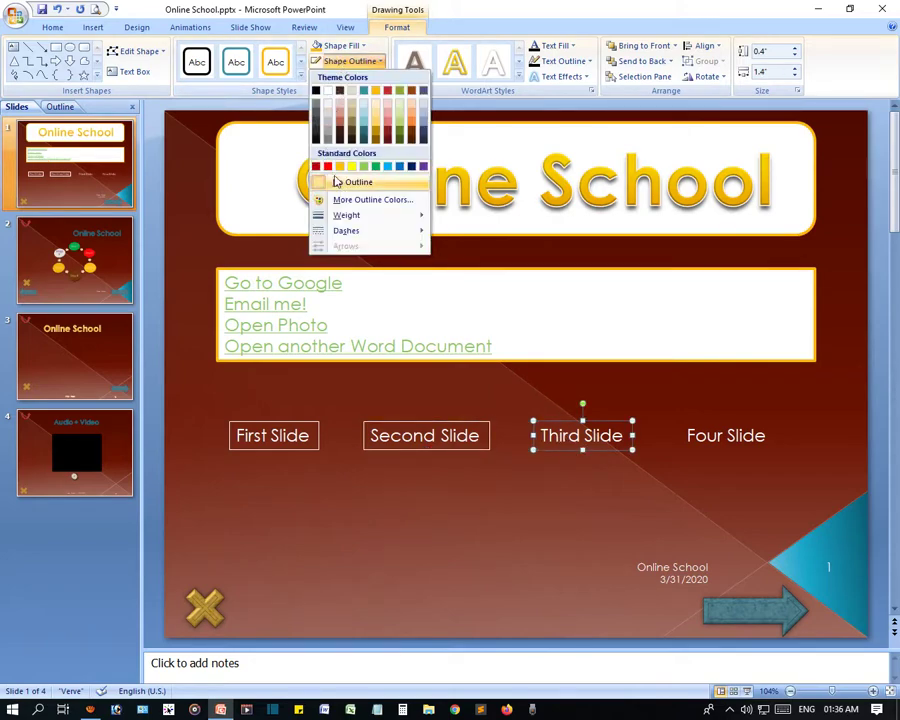
{"action": "left_click", "coordinate": [328, 91]}
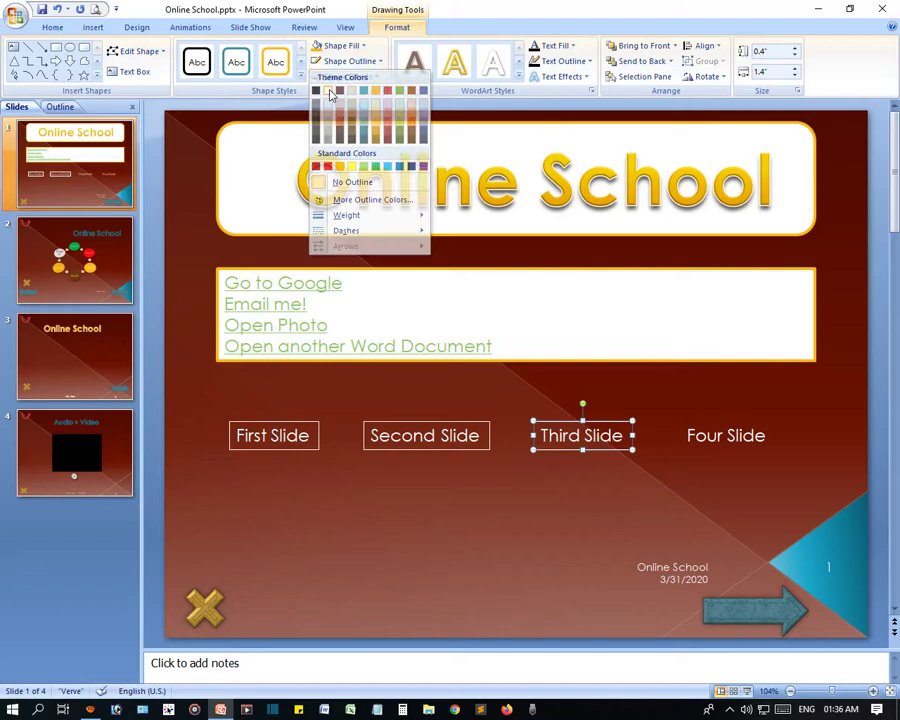
{"action": "left_click", "coordinate": [722, 440]}
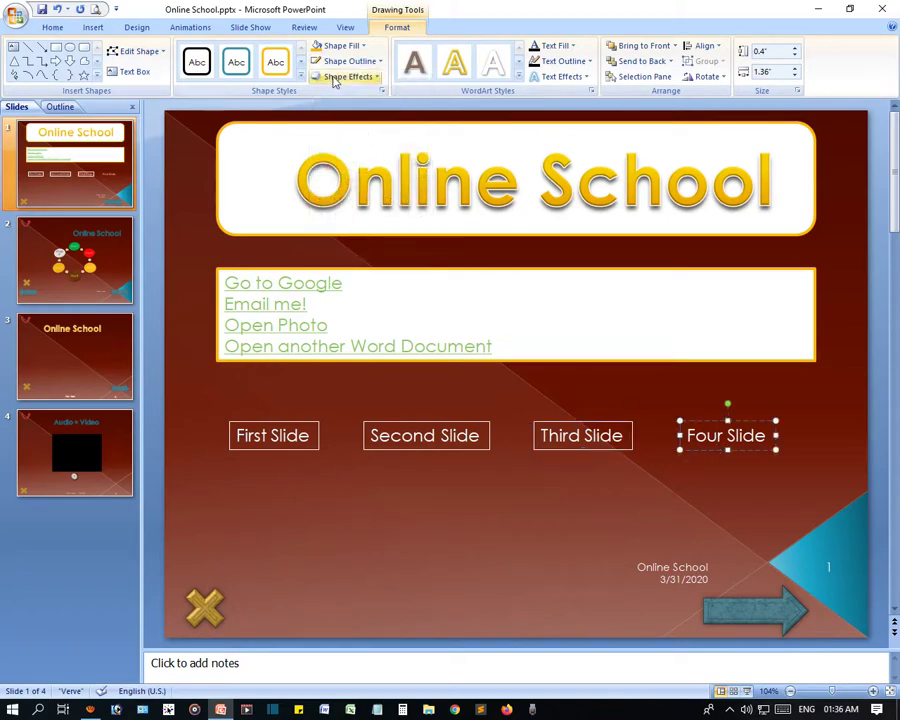
{"action": "left_click", "coordinate": [347, 61]}
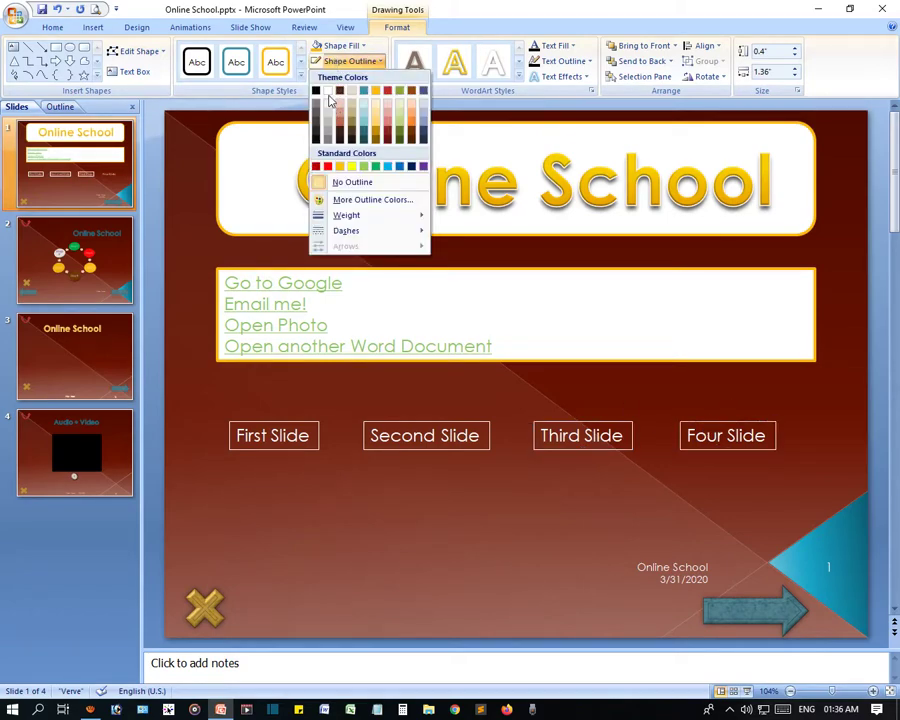
{"action": "left_click", "coordinate": [328, 91]}
{"action": "left_click", "coordinate": [487, 534]}
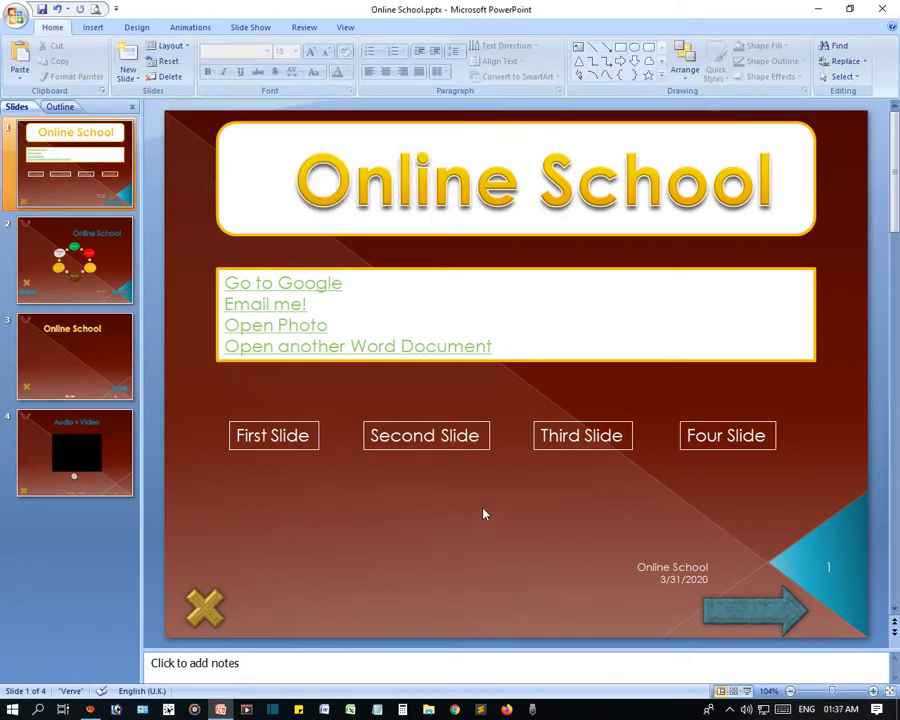
- Paste copies of the four link boxes onto slide 2 above the step cycle
{"action": "left_click", "coordinate": [727, 452]}
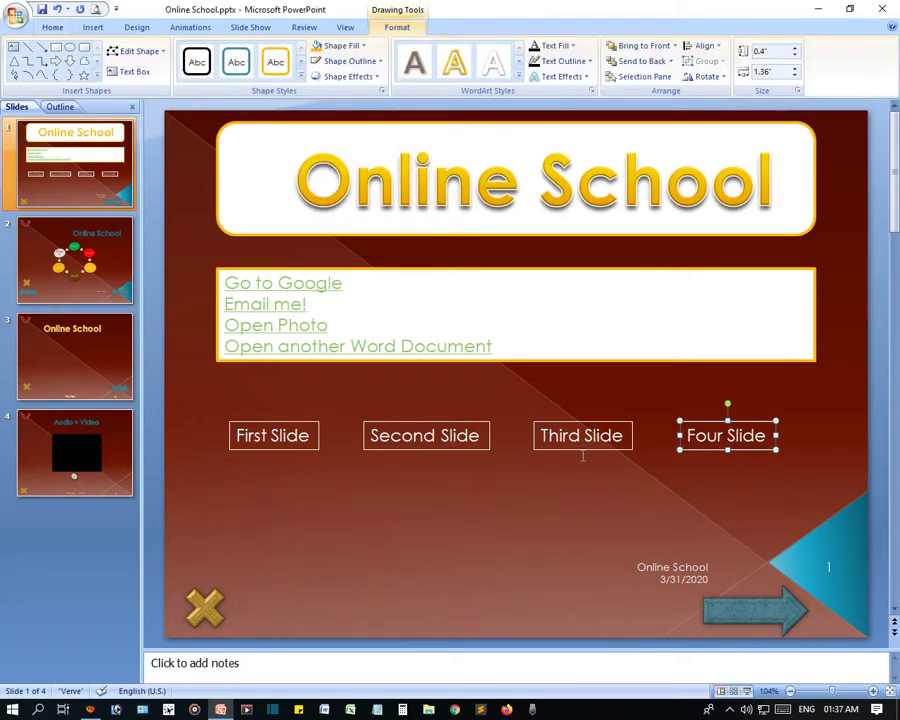
{"action": "left_click", "coordinate": [583, 450], "text": "shift"}
{"action": "left_click", "coordinate": [453, 447], "text": "shift"}
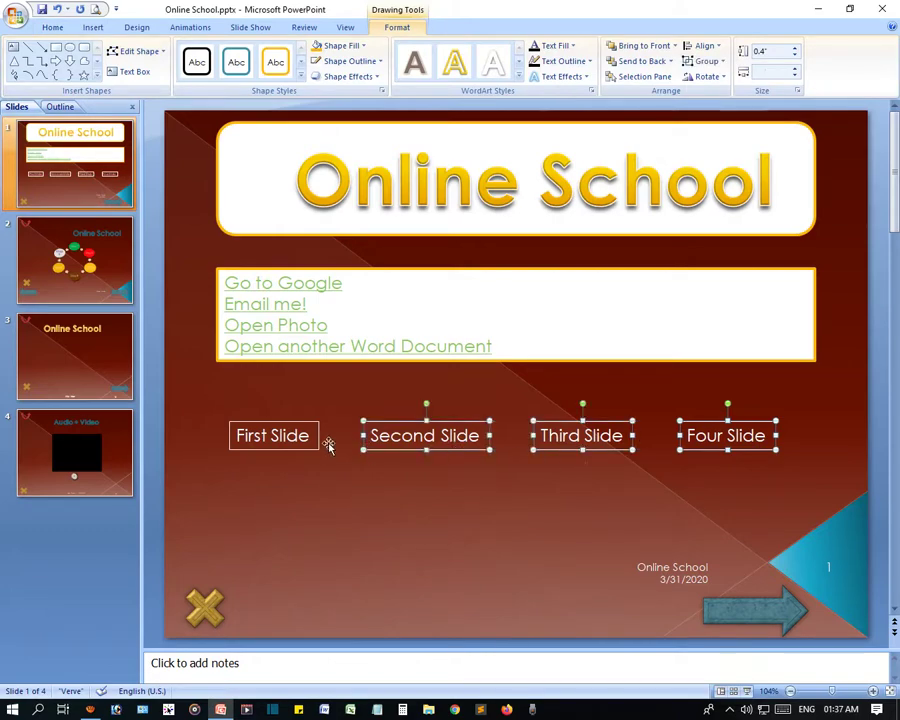
{"action": "left_click", "coordinate": [313, 449], "text": "shift"}
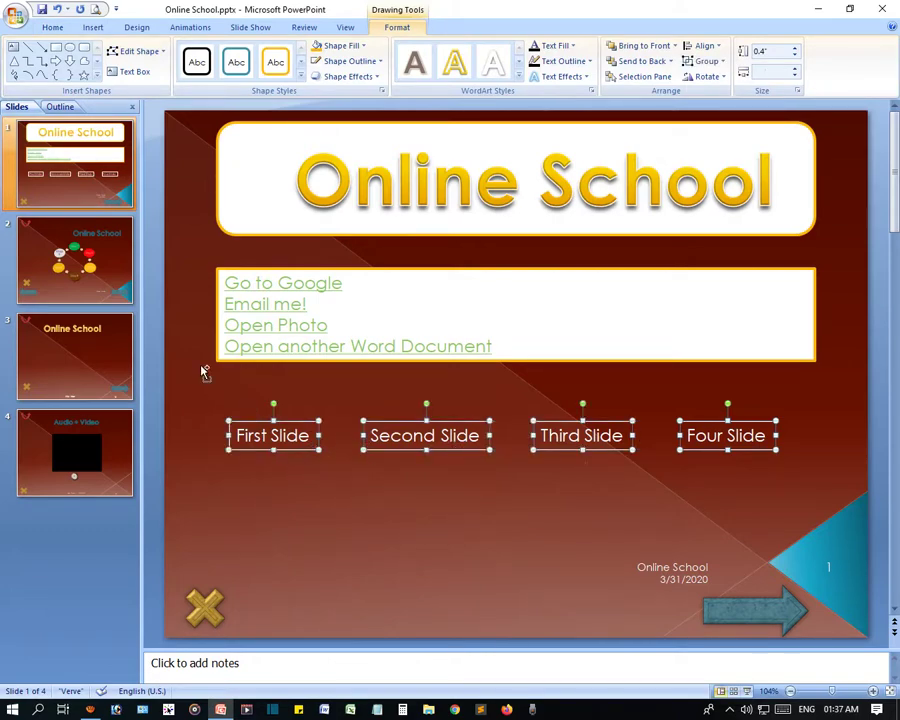
{"action": "left_click", "coordinate": [102, 268]}
{"action": "key", "text": "ctrl+v"}
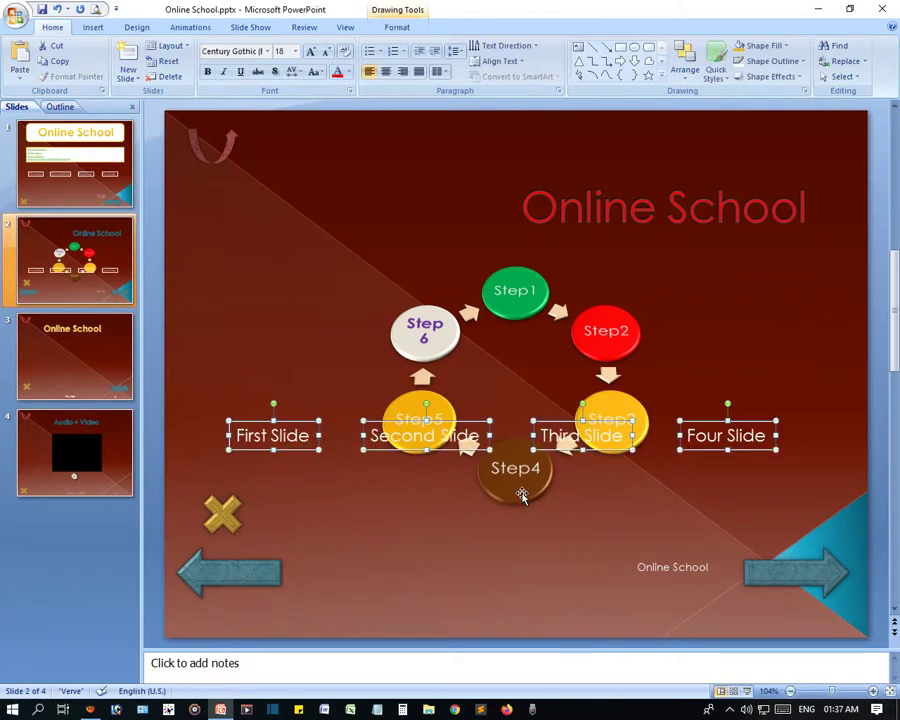
{"action": "key", "text": "Down"}
{"action": "key", "text": "Down"}
{"action": "key", "text": "Down"}
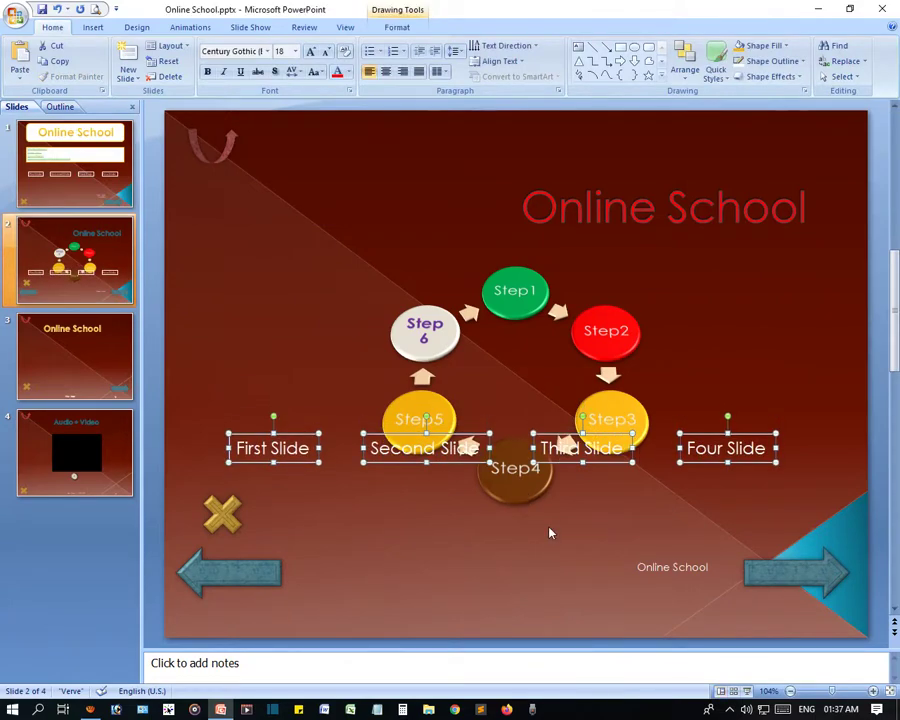
{"action": "key", "text": "Up"}
{"action": "key", "text": "Up"}
{"action": "key", "text": "Up"}
{"action": "key", "text": "Up"}
{"action": "key", "text": "Up"}
{"action": "key", "text": "Up"}
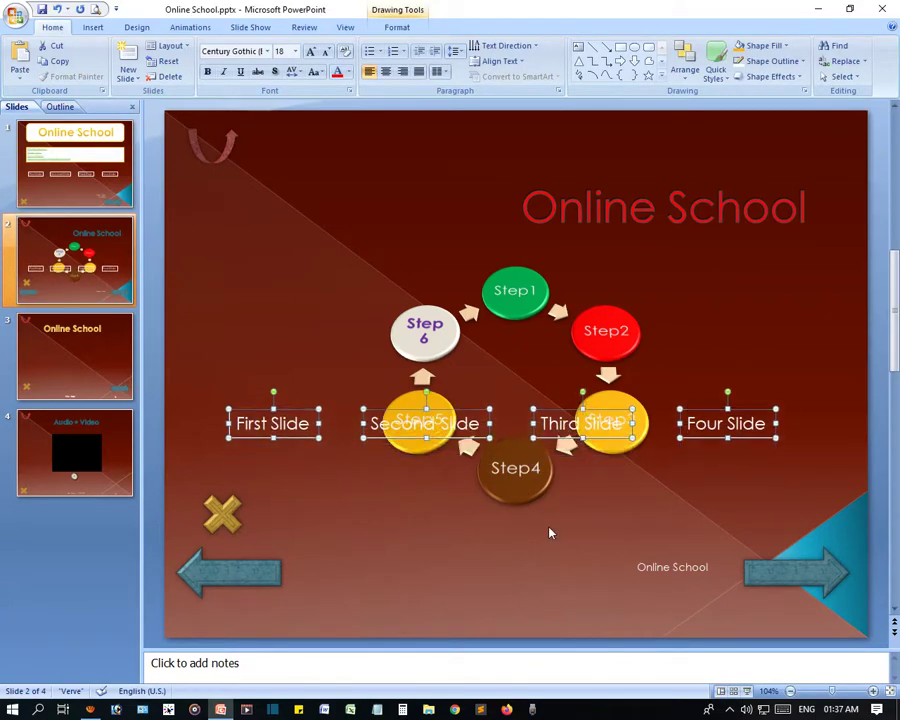
{"action": "key", "text": "Up"}
{"action": "key", "text": "Up"}
{"action": "key", "text": "Up"}
{"action": "key", "text": "Up"}
{"action": "key", "text": "Up"}
{"action": "key", "text": "Up"}
{"action": "key", "text": "Up"}
{"action": "key", "text": "Up"}
{"action": "key", "text": "Up"}
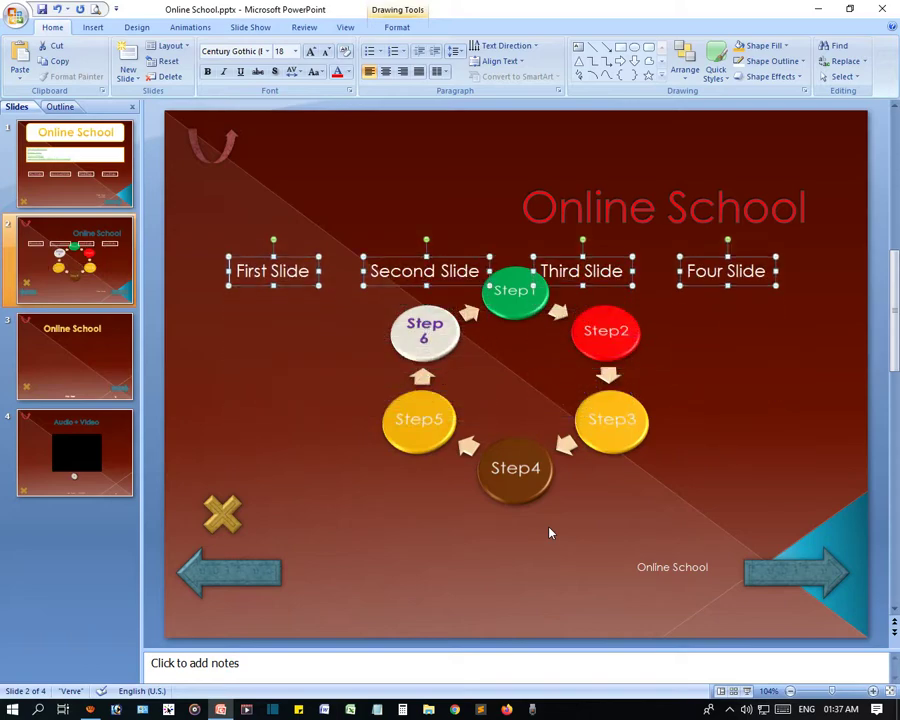
{"action": "key", "text": "Up"}
{"action": "key", "text": "Up"}
{"action": "key", "text": "Up"}
{"action": "key", "text": "Up"}
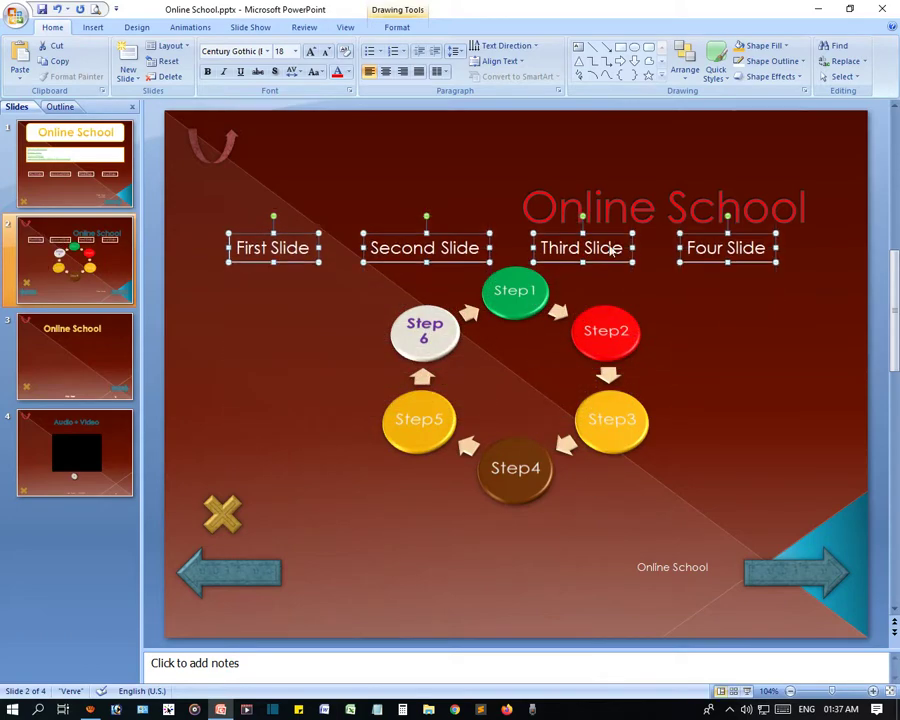
- Shorten the Online School title box on slide 2 and centre its text
{"action": "left_click", "coordinate": [630, 208]}
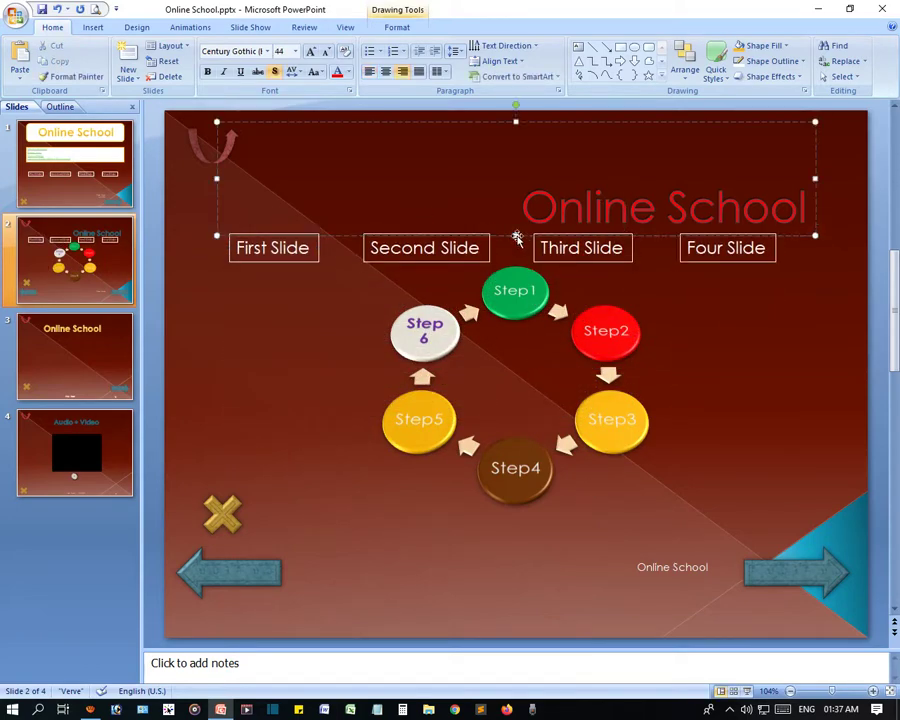
{"action": "left_click_drag", "start_coordinate": [516, 236], "coordinate": [516, 192]}
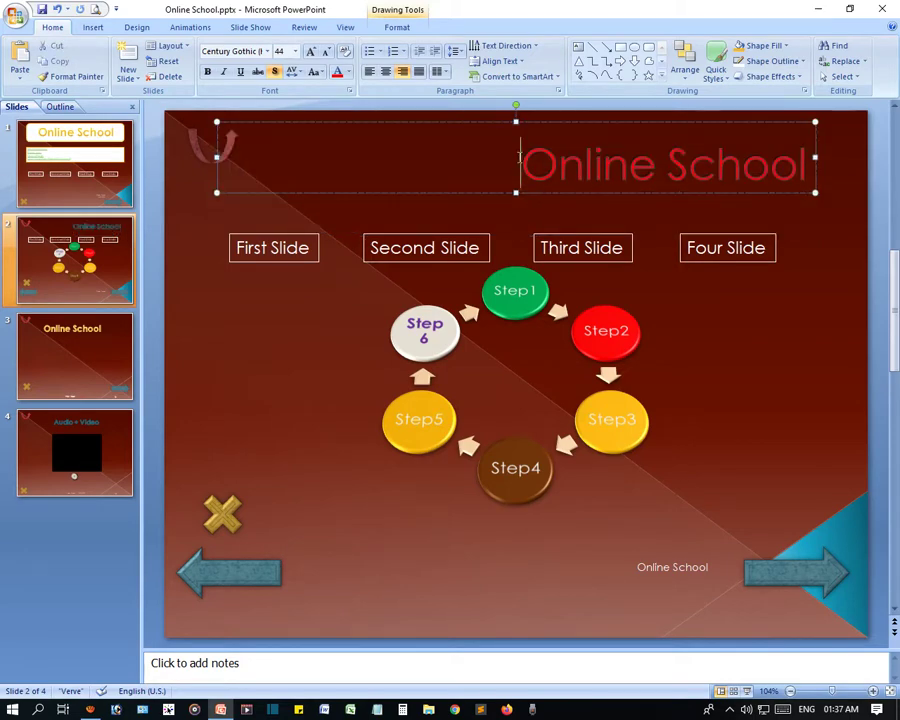
{"action": "left_click", "coordinate": [385, 71]}
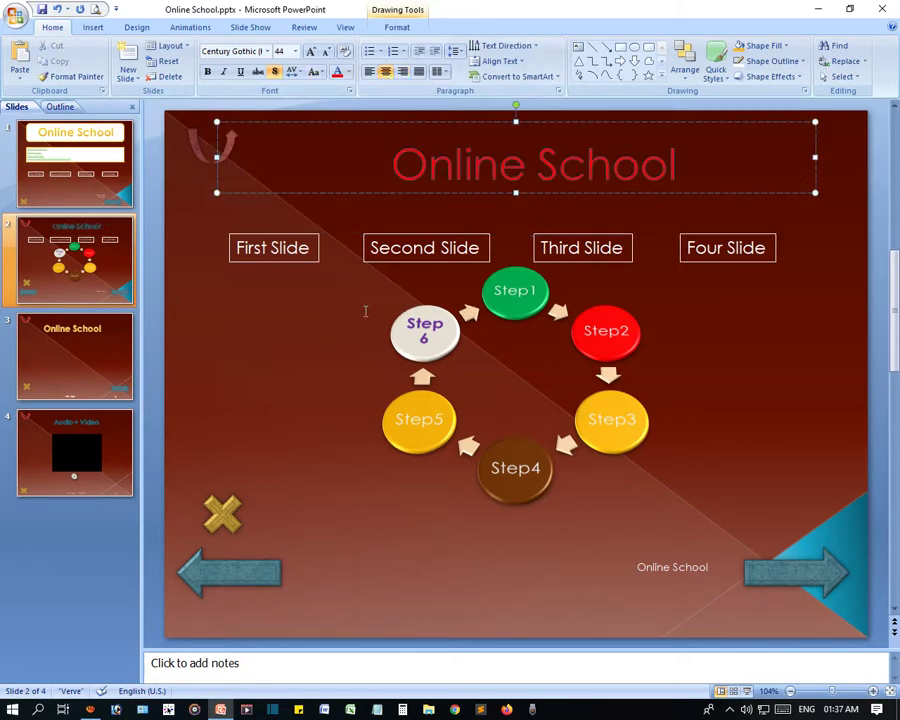
{"action": "left_click", "coordinate": [330, 334]}
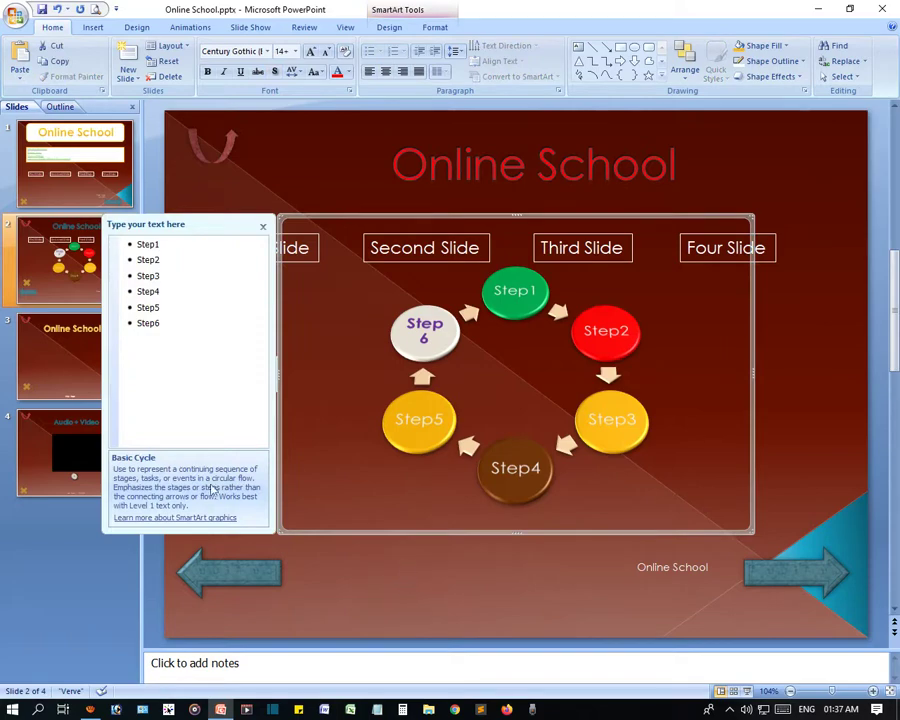
- Paste the four link boxes onto slide 4 below the video, then start the show from slide 1
{"action": "left_click", "coordinate": [89, 373]}
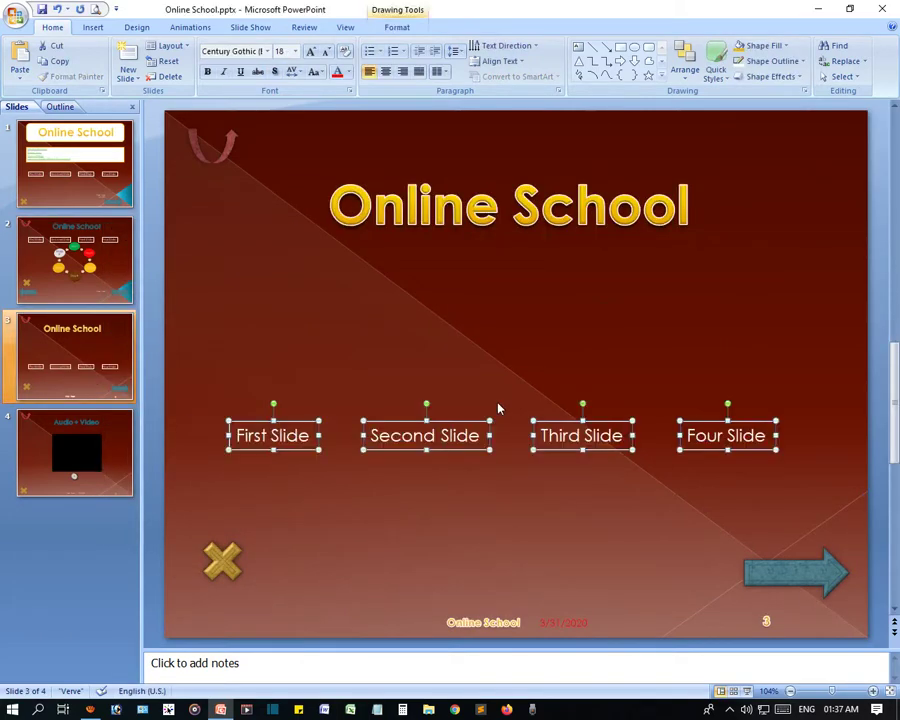
{"action": "left_click", "coordinate": [107, 467]}
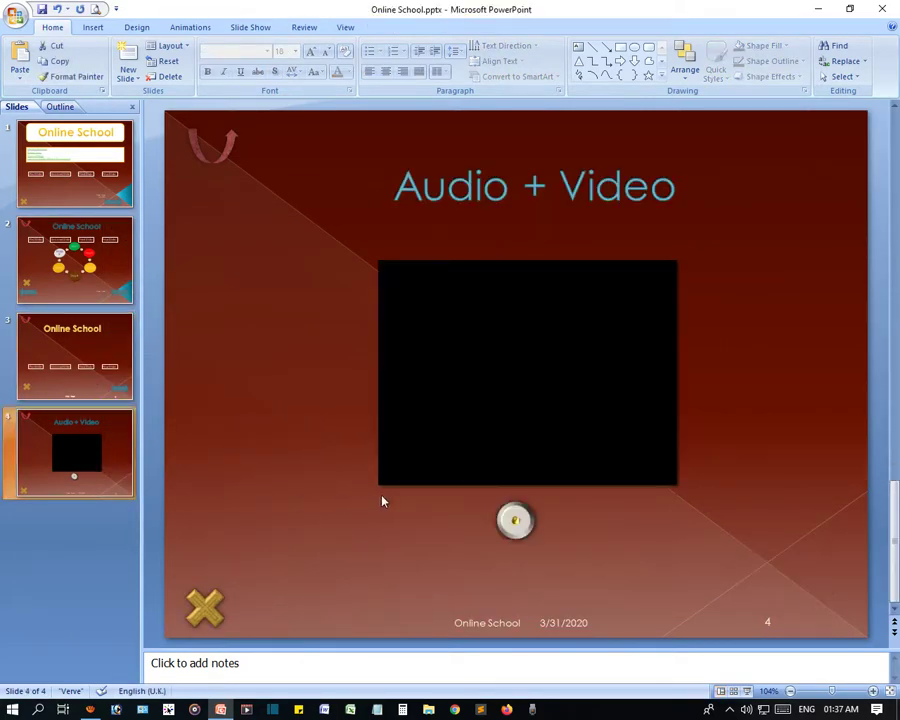
{"action": "key", "text": "ctrl+v"}
{"action": "key", "text": "Down"}
{"action": "key", "text": "Down"}
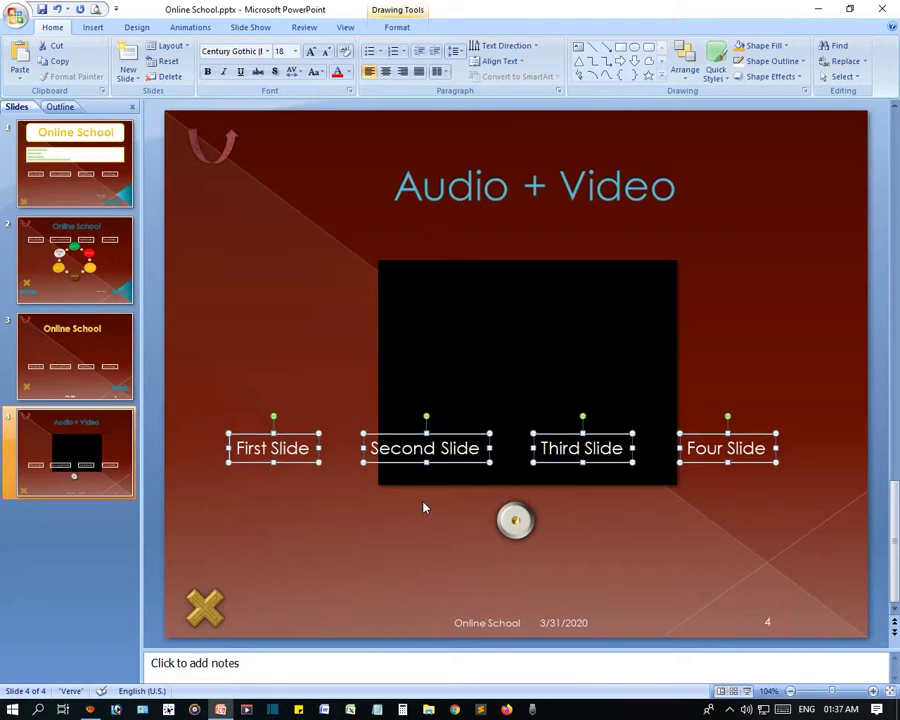
{"action": "key", "text": "Down"}
{"action": "key", "text": "Down"}
{"action": "key", "text": "Down"}
{"action": "key", "text": "Down"}
{"action": "key", "text": "Down"}
{"action": "key", "text": "Down"}
{"action": "key", "text": "Down"}
{"action": "key", "text": "Down"}
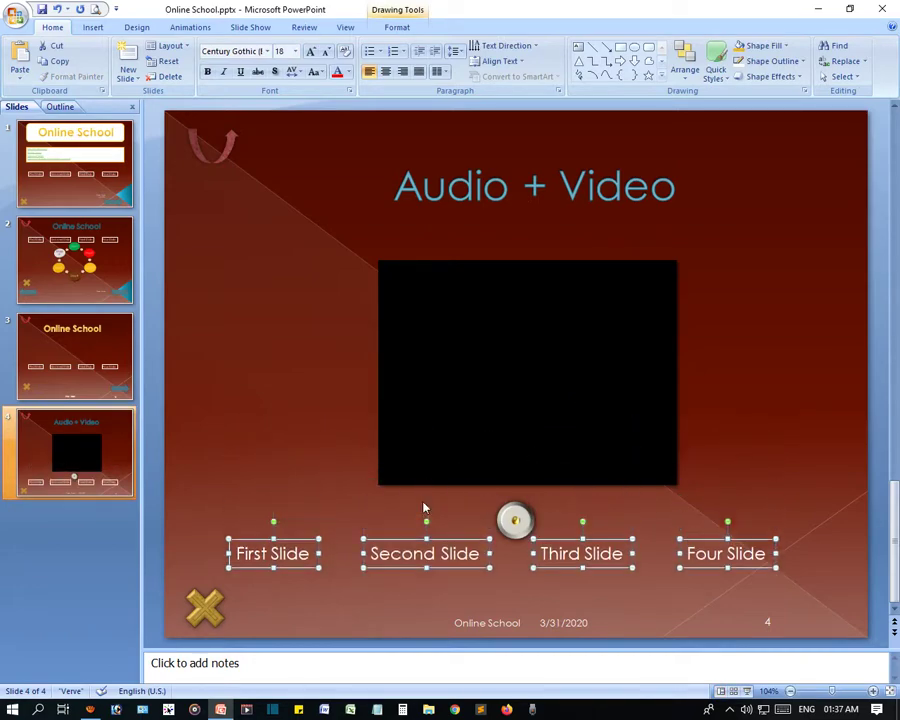
{"action": "key", "text": "Down"}
{"action": "left_click", "coordinate": [278, 413]}
{"action": "key", "text": "ctrl+Home"}
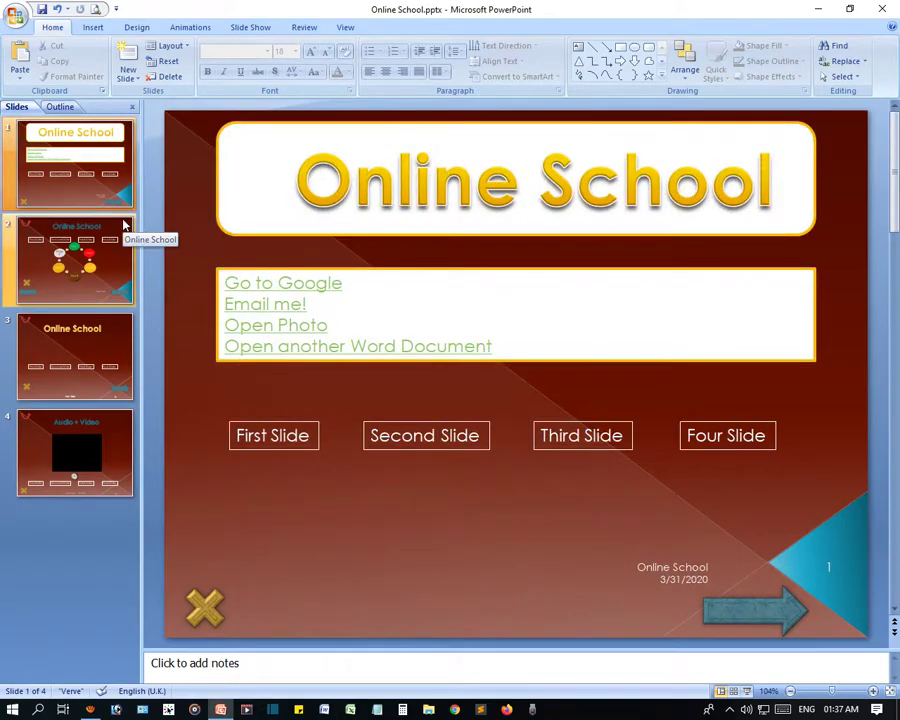
{"action": "key", "text": "F5"}
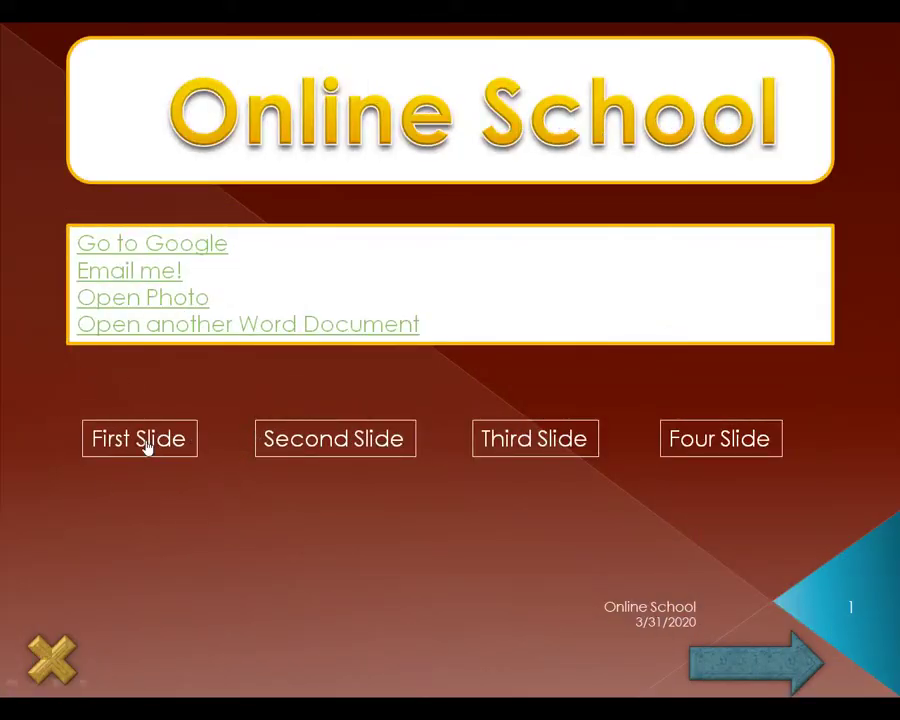
- Follow the slide links through slides 2, 3 and 4 in the show, then end it
{"action": "left_click", "coordinate": [147, 449]}
{"action": "left_click", "coordinate": [333, 451]}
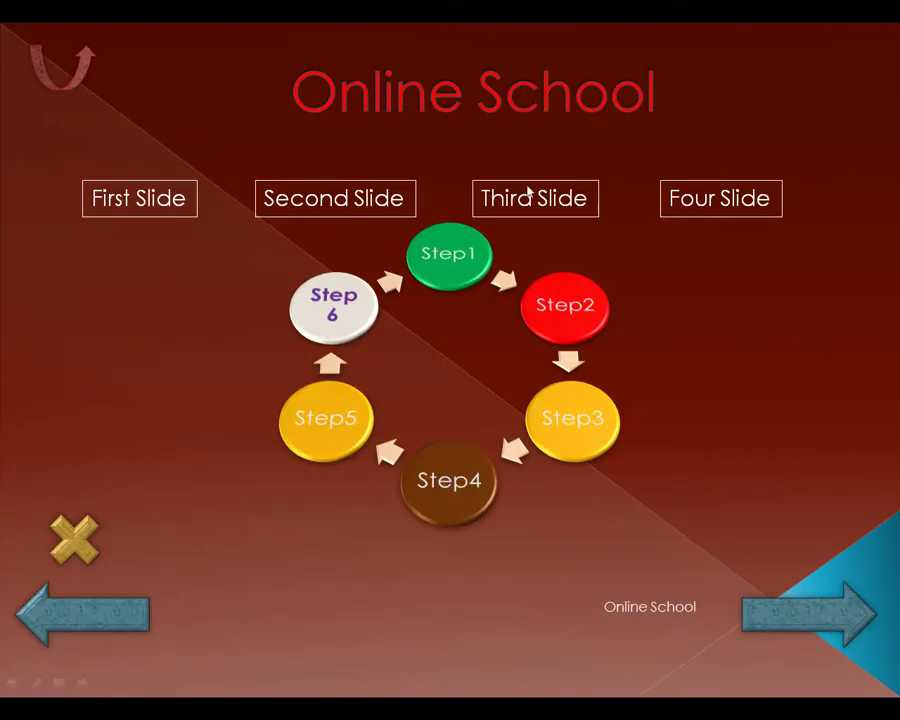
{"action": "left_click", "coordinate": [531, 196]}
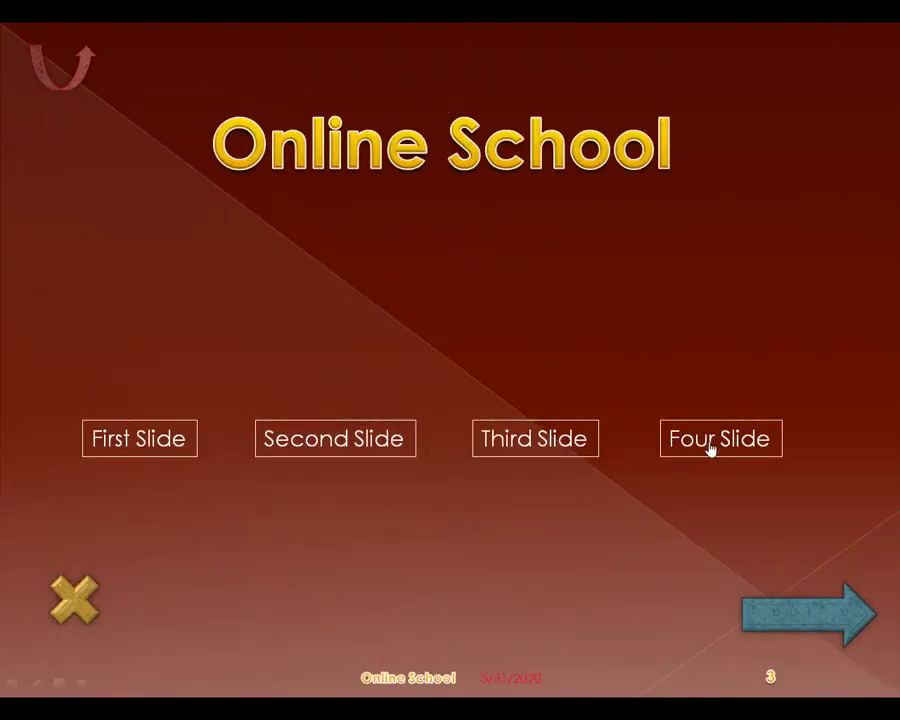
{"action": "left_click", "coordinate": [711, 450]}
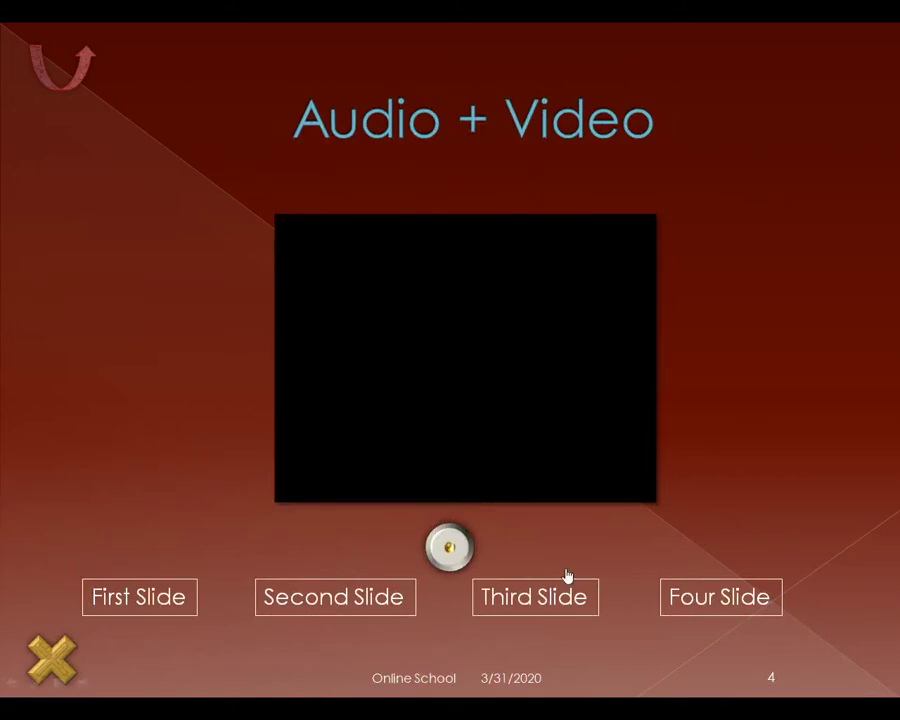
{"action": "left_click", "coordinate": [60, 660]}
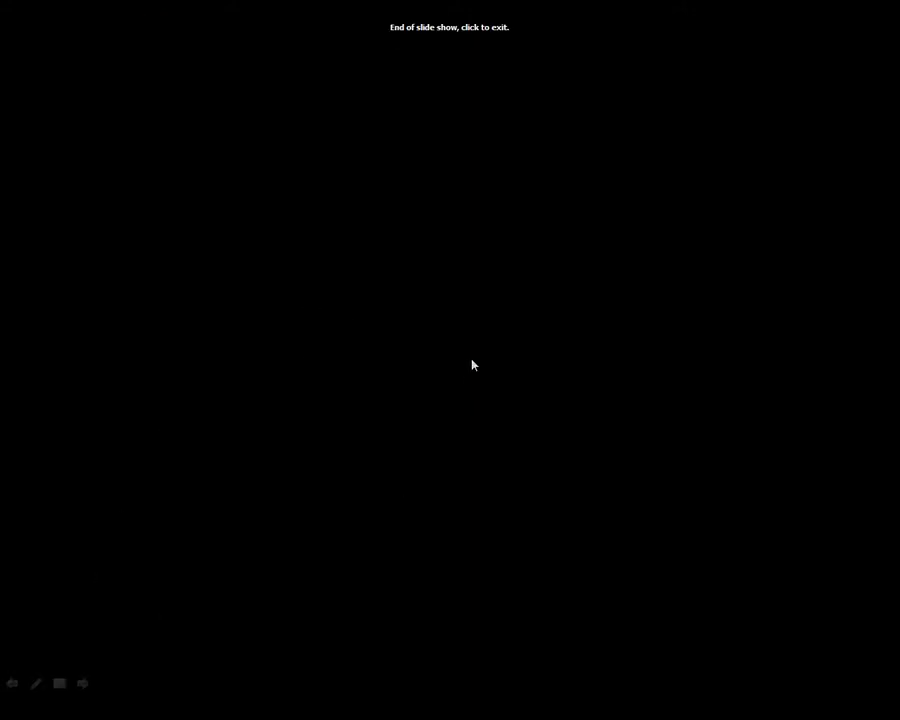
{"action": "left_click", "coordinate": [425, 365]}
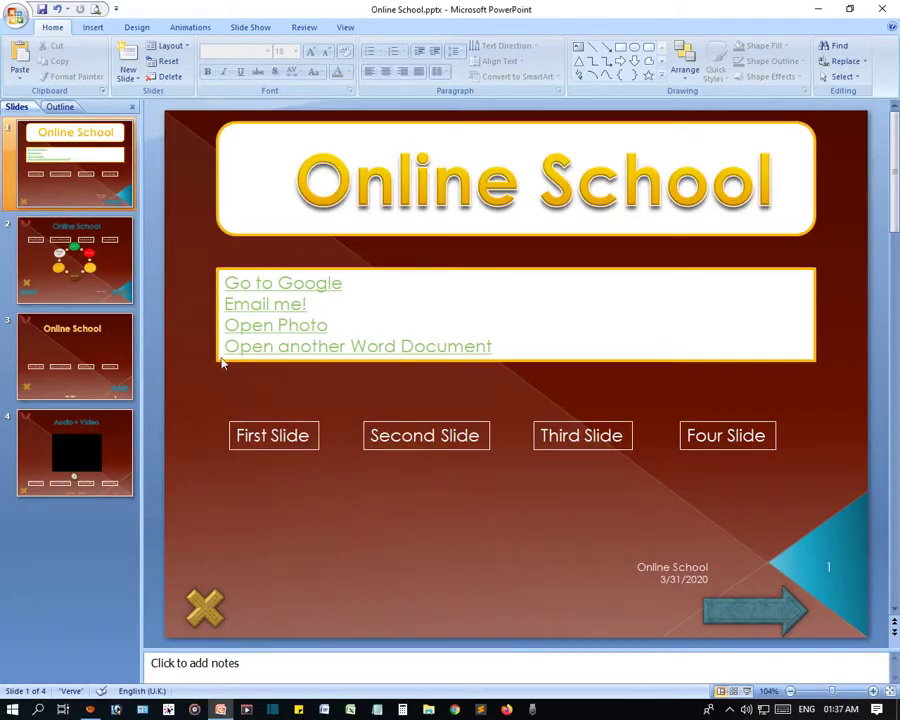
- Align the Online School title text to the bottom of its box
{"action": "left_click", "coordinate": [341, 220]}
{"action": "left_click", "coordinate": [540, 222]}
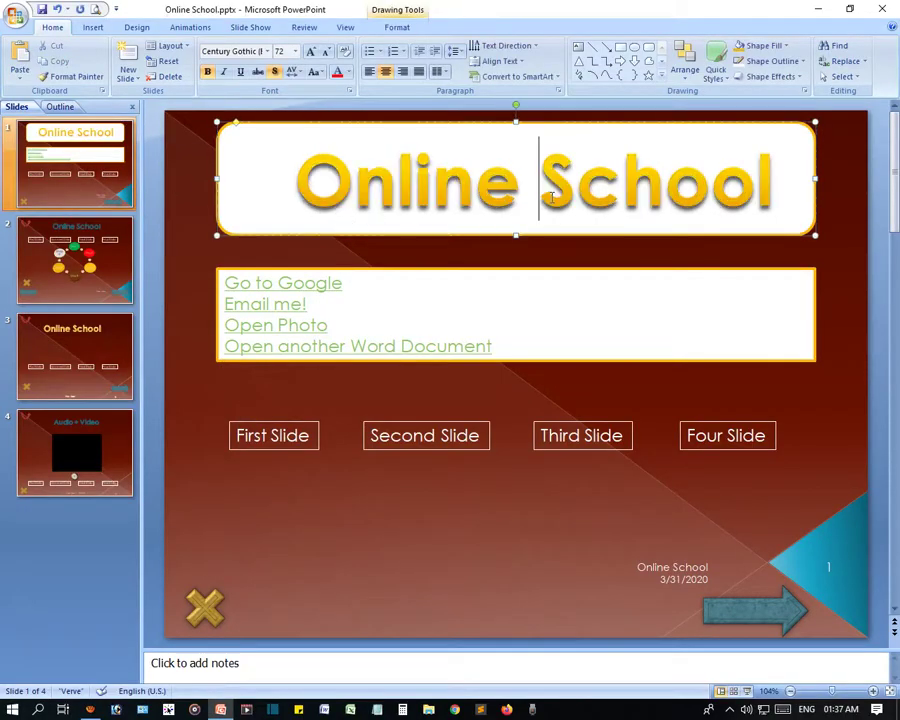
{"action": "left_click", "coordinate": [499, 61]}
{"action": "left_click", "coordinate": [530, 176]}
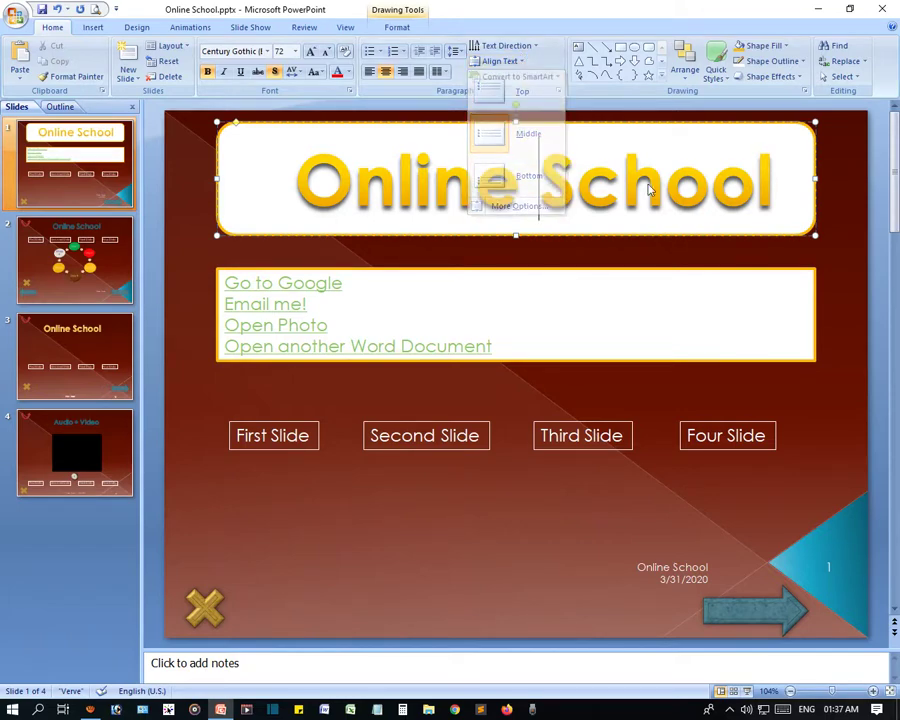
{"action": "left_click", "coordinate": [438, 262]}
{"action": "left_click", "coordinate": [445, 241]}
{"action": "left_click", "coordinate": [362, 260]}
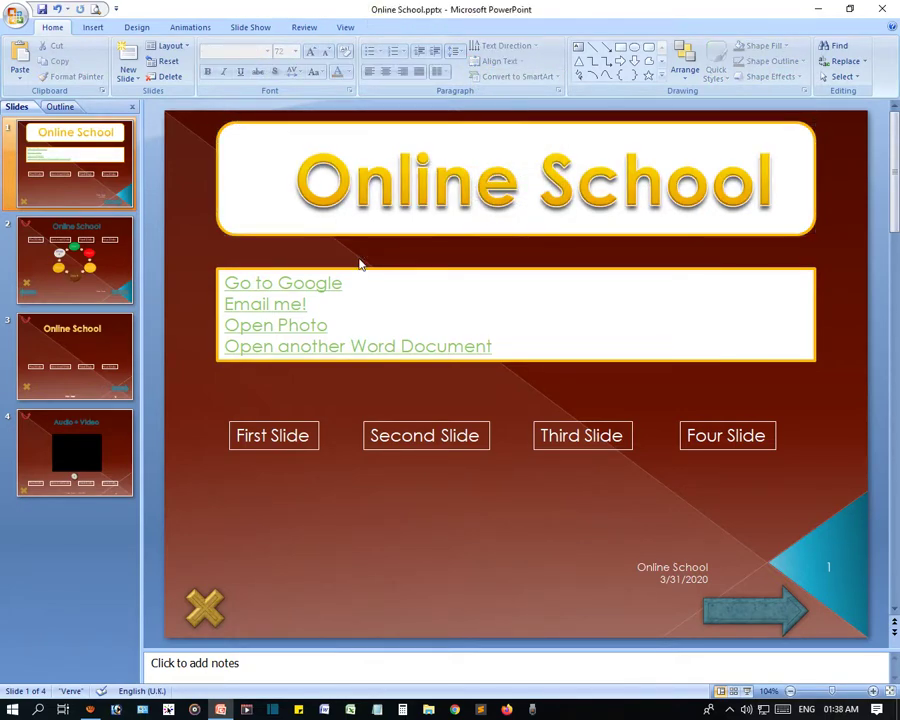
- Preview the first slides in a show, then select slide 1's title and show Animations
{"action": "key", "text": "F5"}
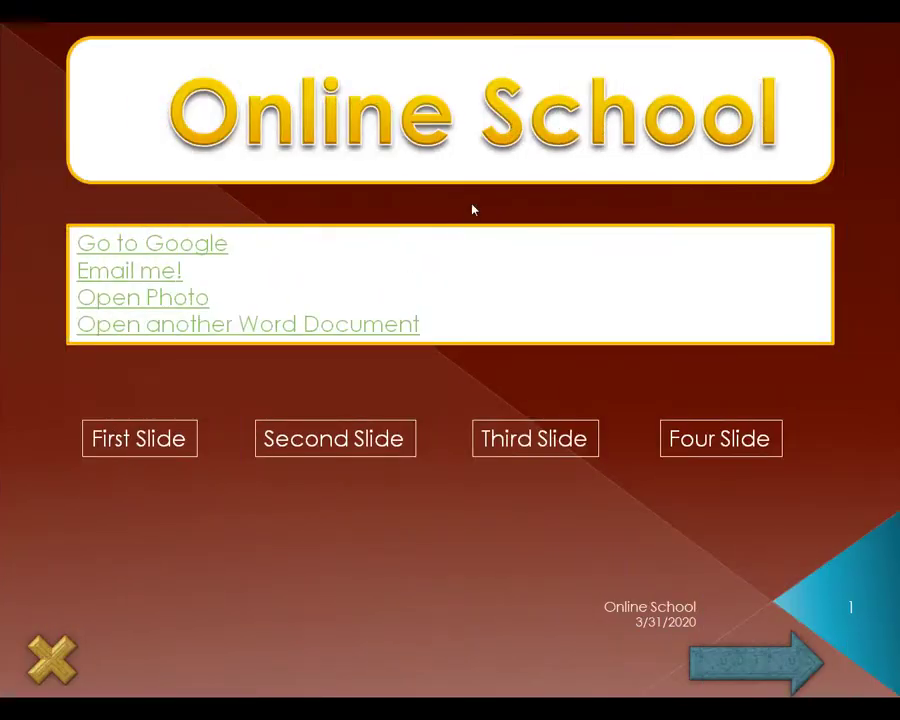
{"action": "left_click", "coordinate": [478, 203]}
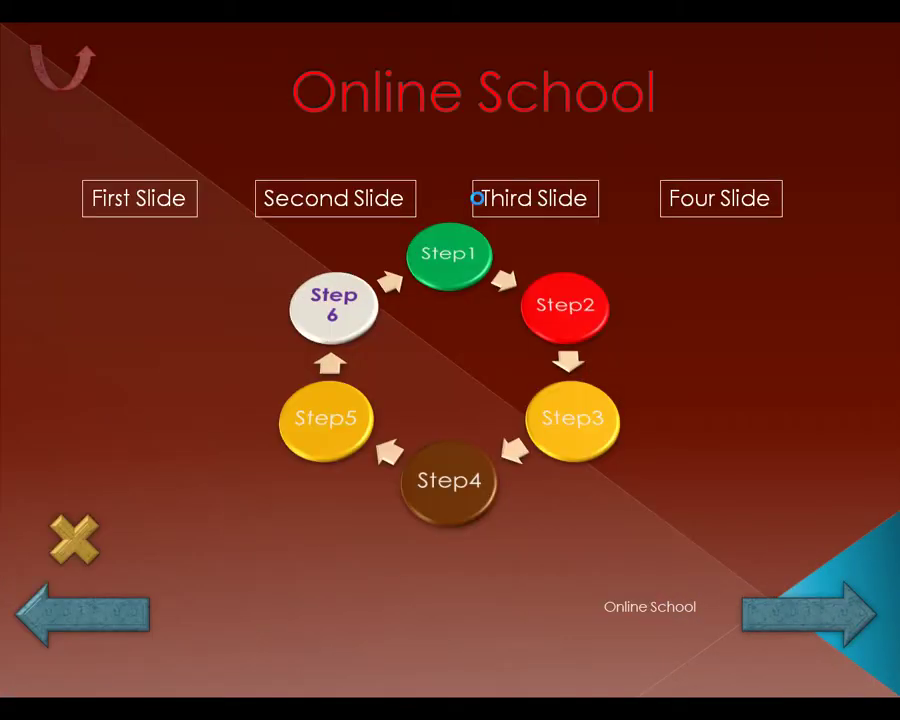
{"action": "key", "text": "Escape"}
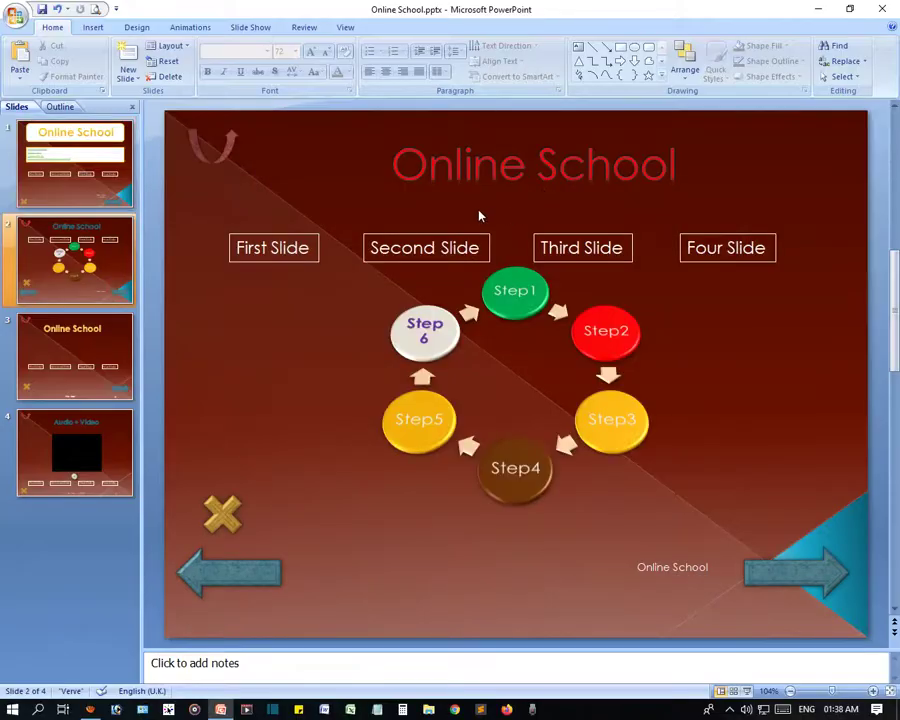
{"action": "left_click", "coordinate": [66, 161]}
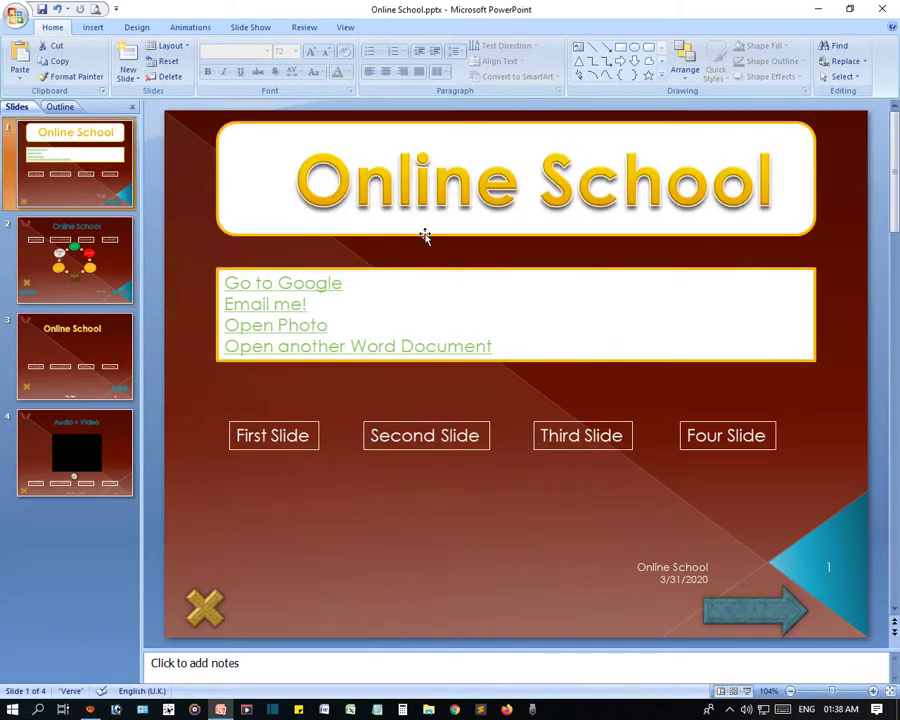
{"action": "left_click", "coordinate": [425, 235]}
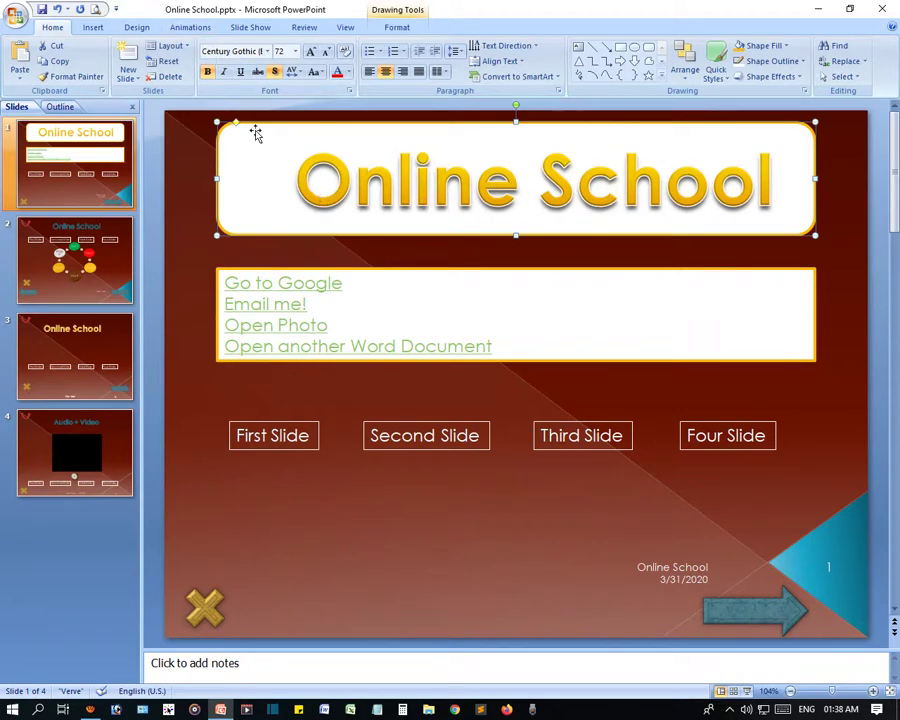
{"action": "left_click", "coordinate": [188, 28]}
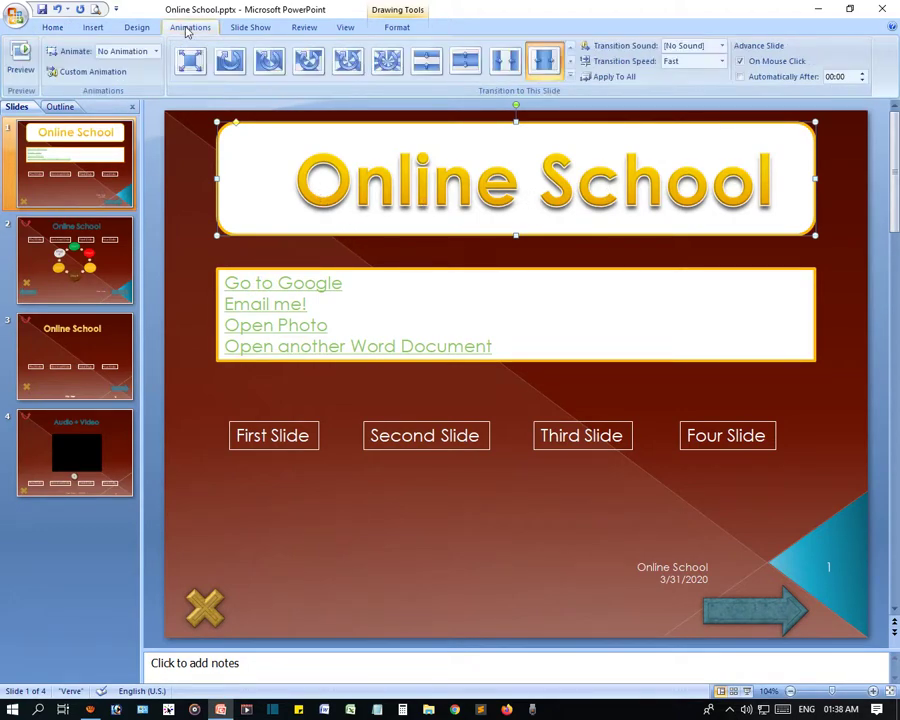
- From Custom Animation, choose Add Effect > Entrance > More Effects for the Online School title
{"action": "left_click", "coordinate": [89, 72]}
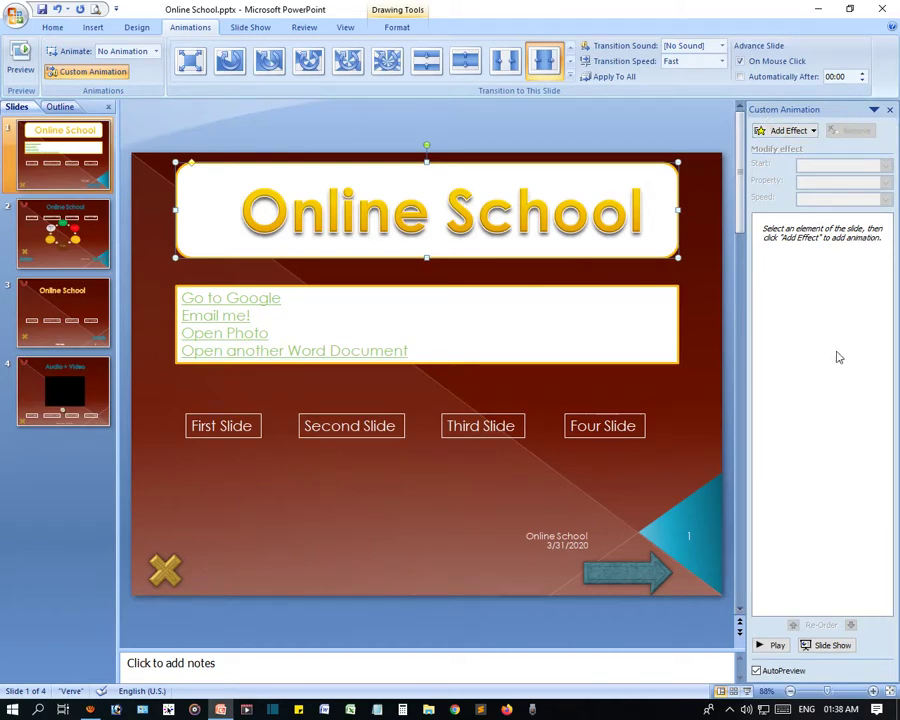
{"action": "left_click", "coordinate": [812, 131]}
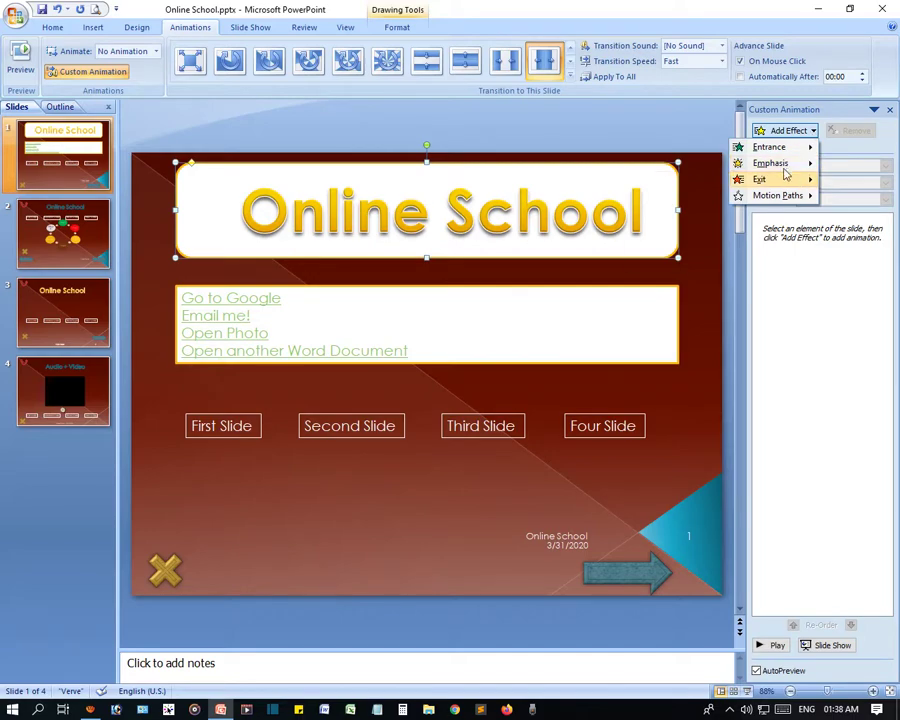
{"action": "mouse_move", "coordinate": [780, 147]}
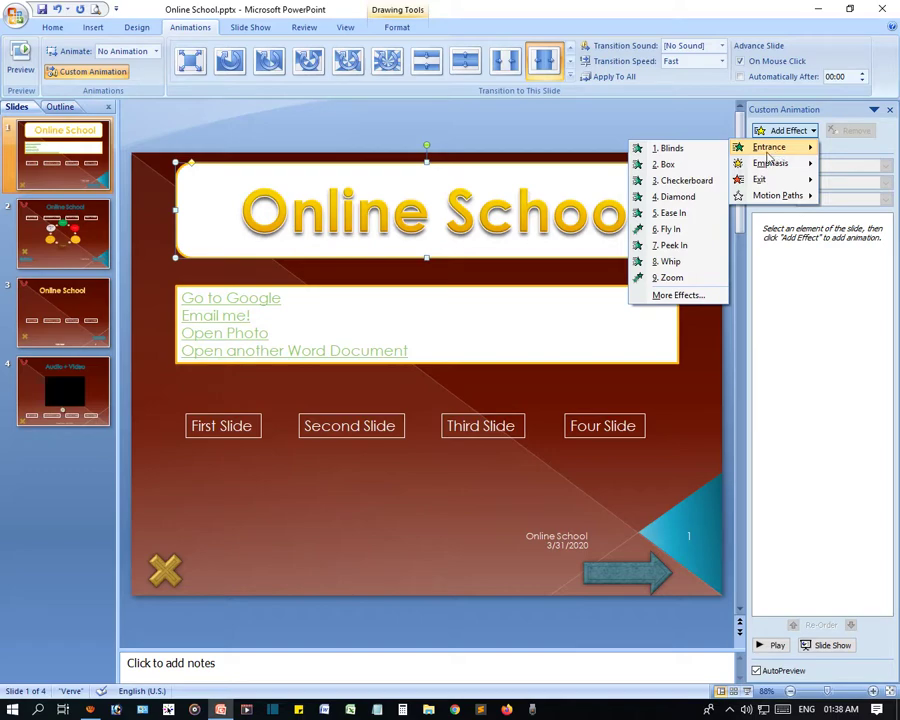
{"action": "mouse_move", "coordinate": [784, 172]}
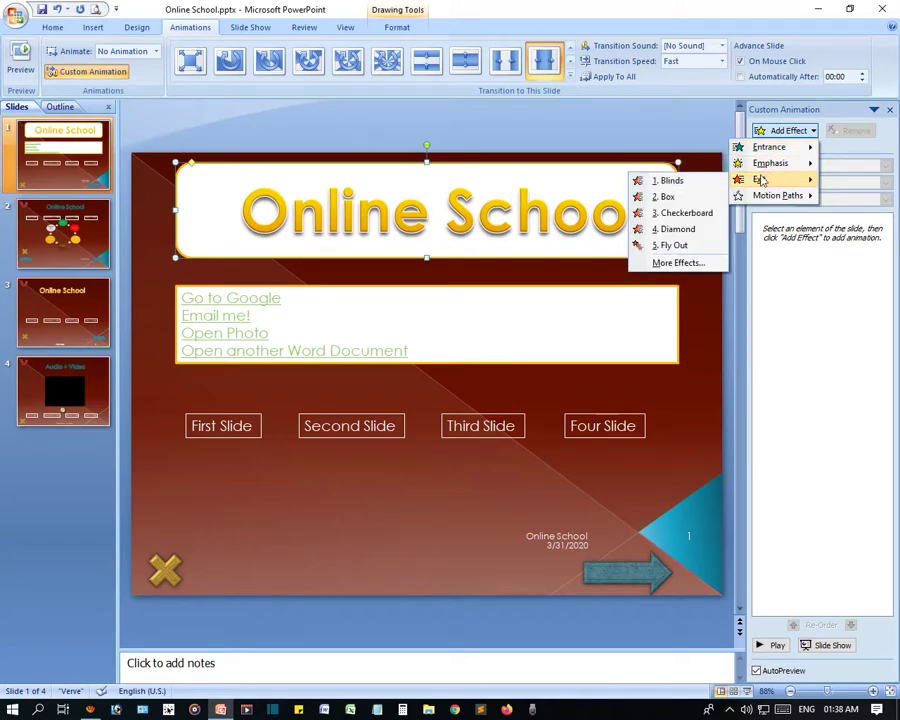
{"action": "mouse_move", "coordinate": [740, 148]}
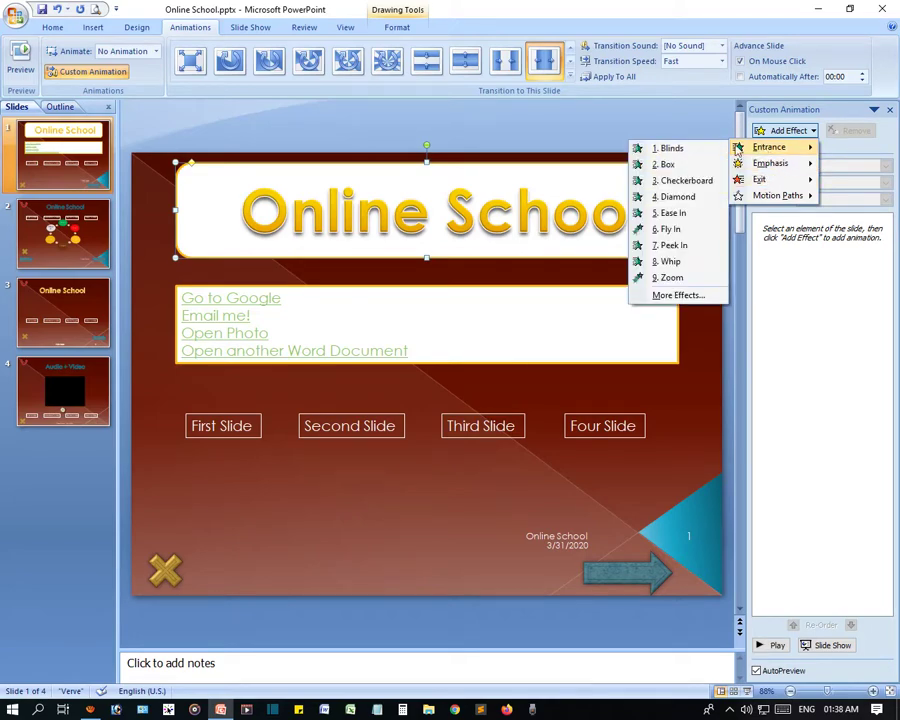
{"action": "left_click", "coordinate": [680, 296]}
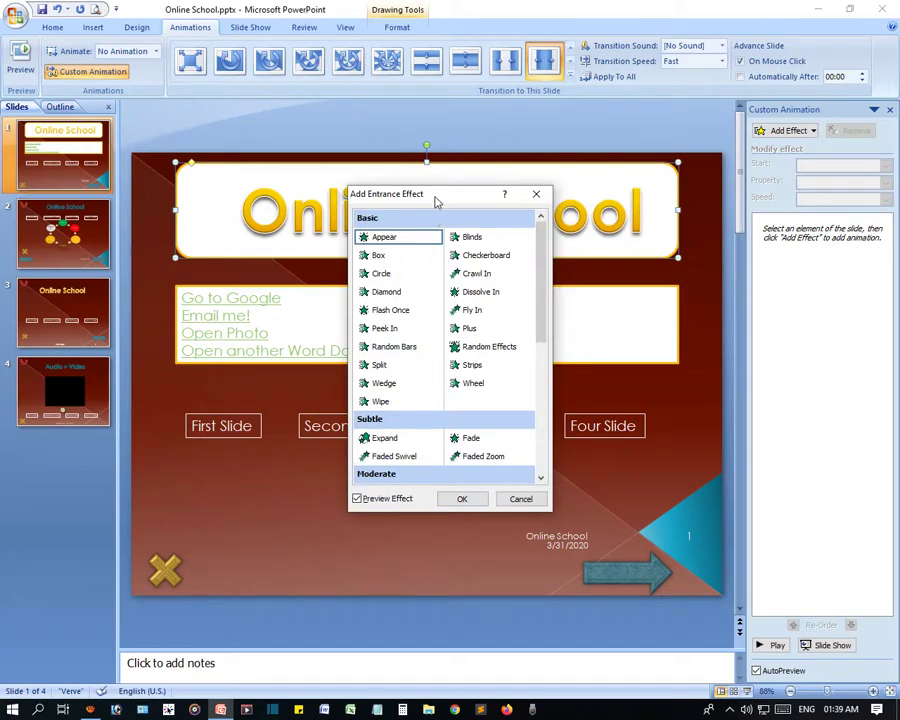
- Preview the Appear, Blinds, Box, Checkerboard, Circle, Crawl In and Diamond entrances on the title
{"action": "mouse_move", "coordinate": [435, 202]}
{"action": "left_mouse_down"}
{"action": "mouse_move", "coordinate": [751, 289]}
{"action": "mouse_move", "coordinate": [713, 265]}
{"action": "left_mouse_up"}
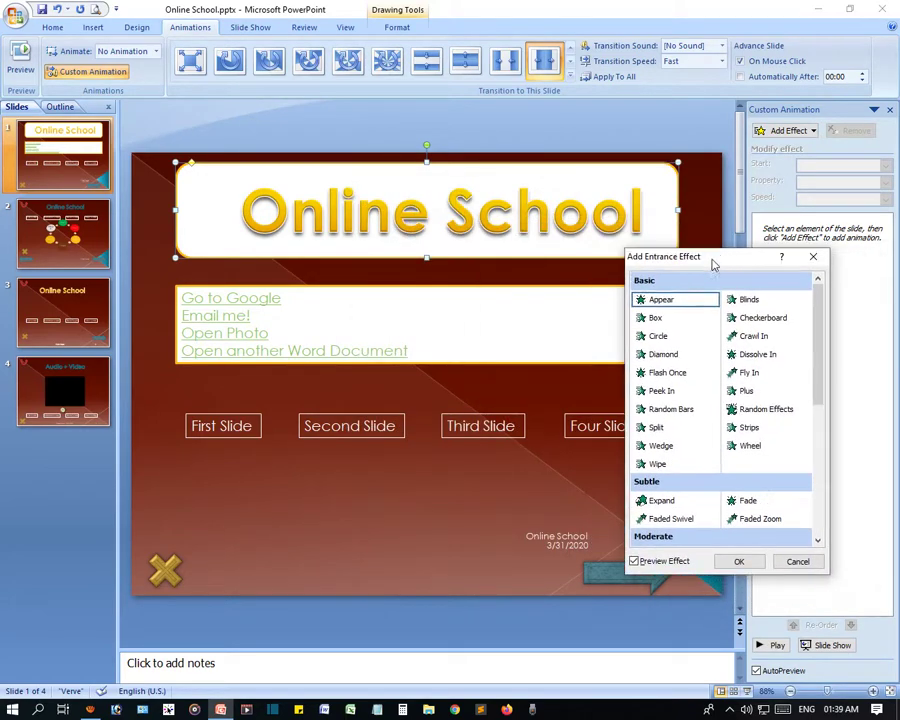
{"action": "left_click", "coordinate": [669, 302]}
{"action": "left_click", "coordinate": [745, 302]}
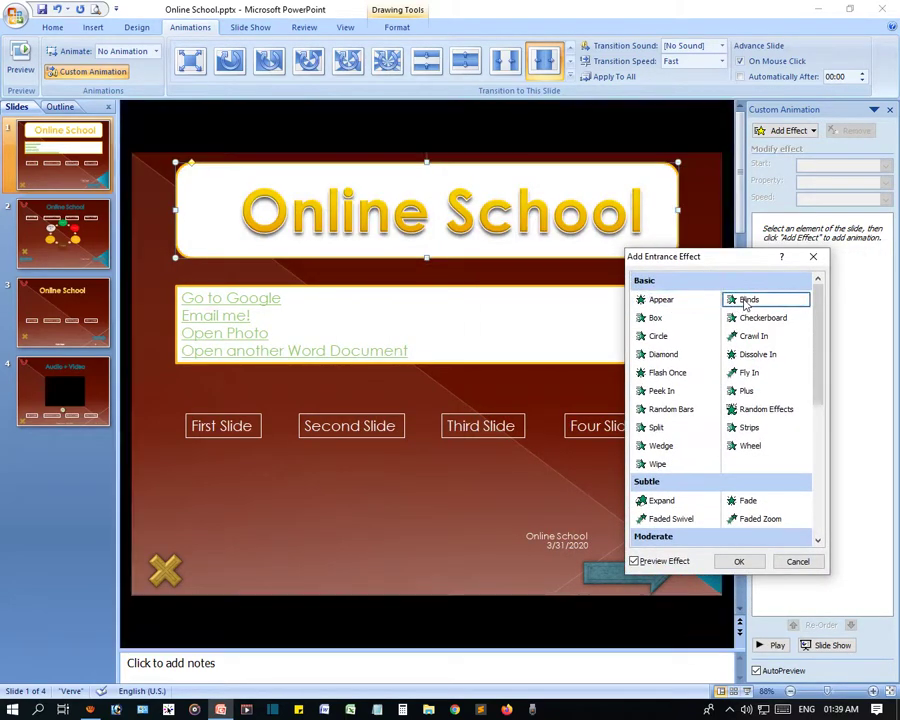
{"action": "left_click", "coordinate": [657, 318]}
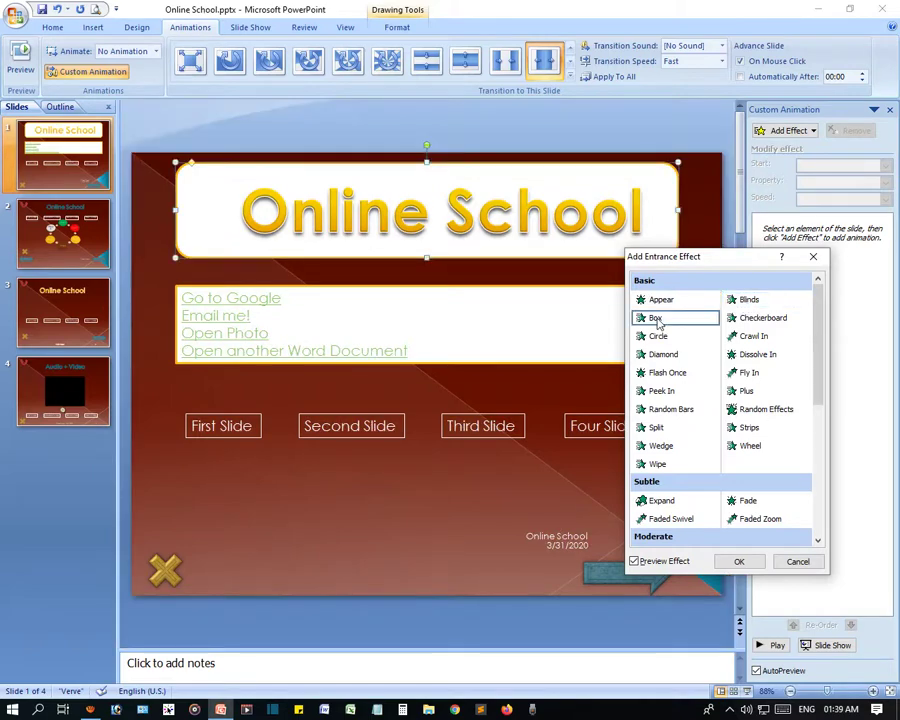
{"action": "left_click", "coordinate": [753, 319]}
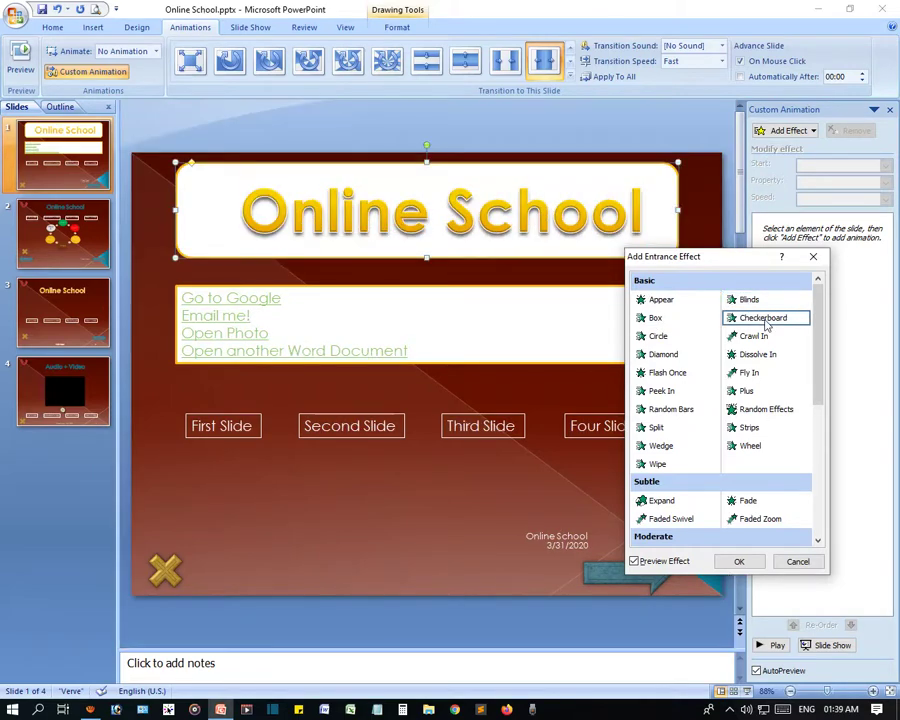
{"action": "left_click", "coordinate": [660, 340]}
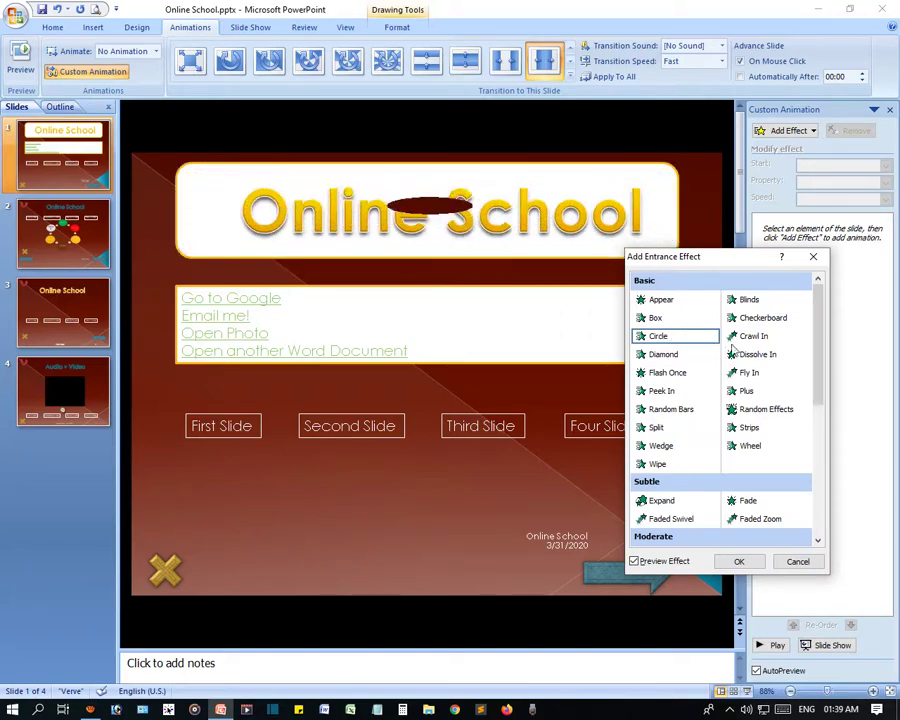
{"action": "left_click", "coordinate": [745, 339]}
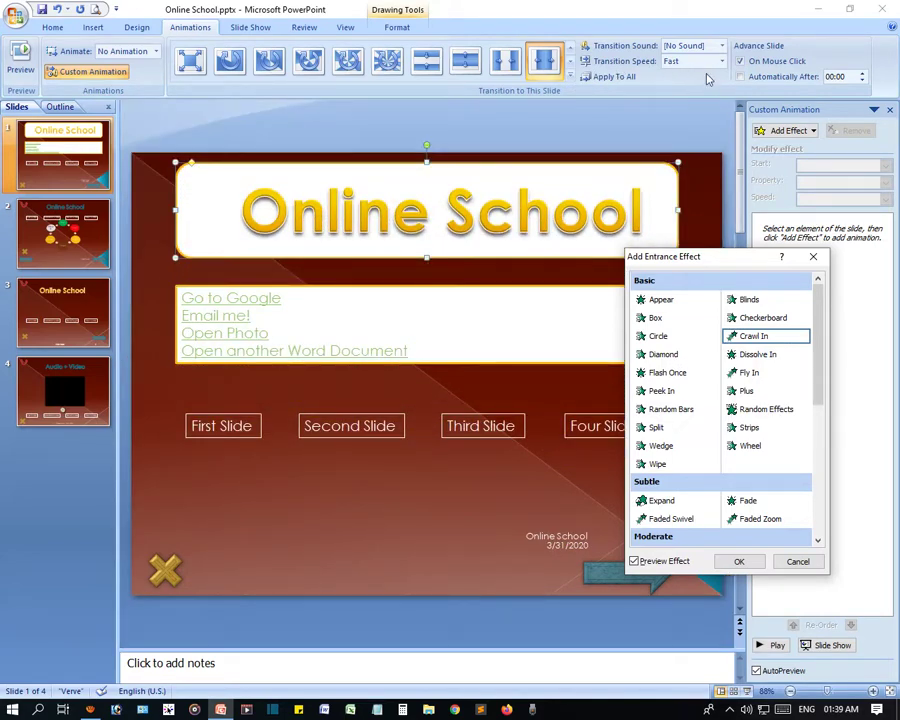
{"action": "left_click", "coordinate": [665, 355]}
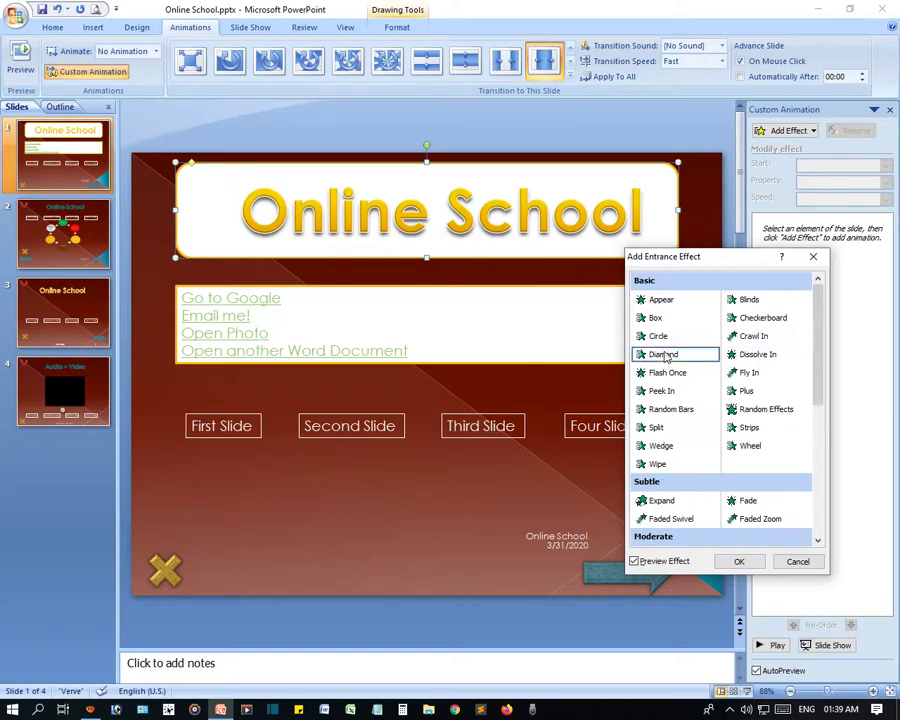
- Preview Dissolve In, Fly In, Plus, Peek In and Random Bars, then apply Random Effects
{"action": "left_click", "coordinate": [741, 355]}
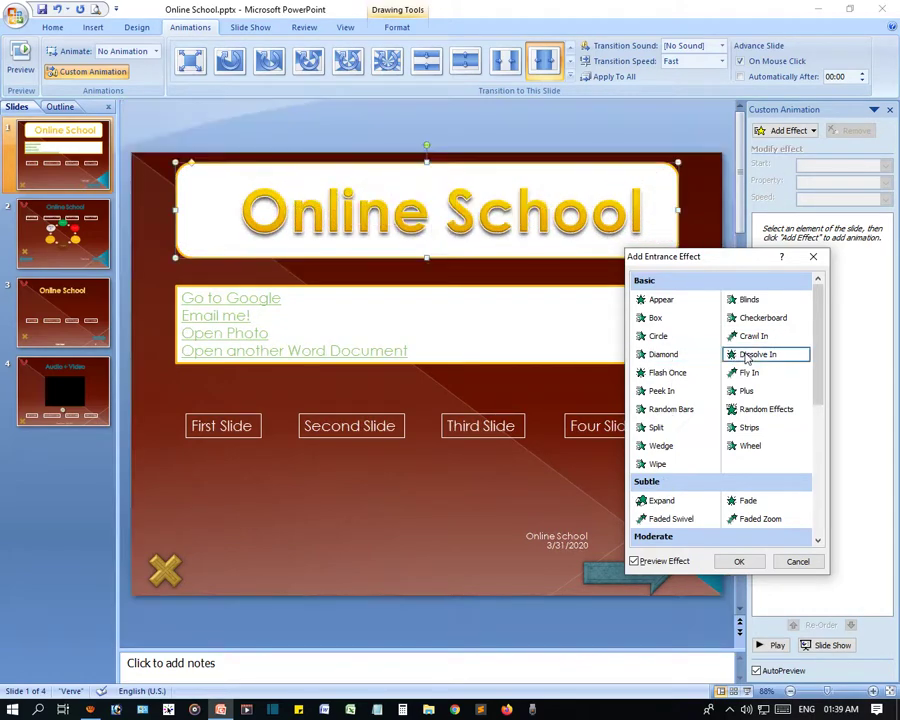
{"action": "left_click", "coordinate": [752, 376]}
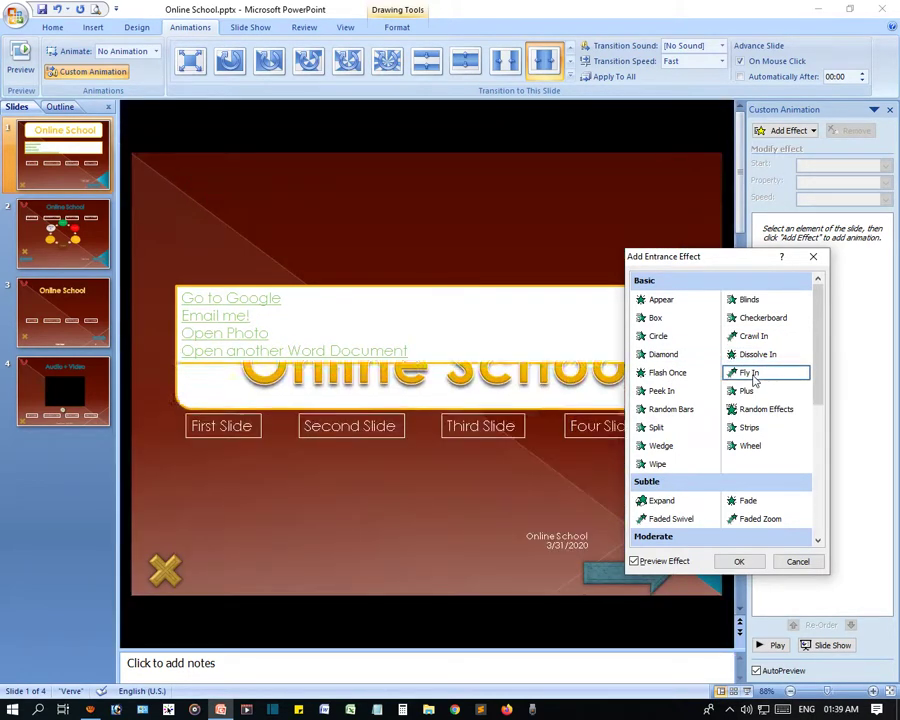
{"action": "left_click", "coordinate": [747, 391]}
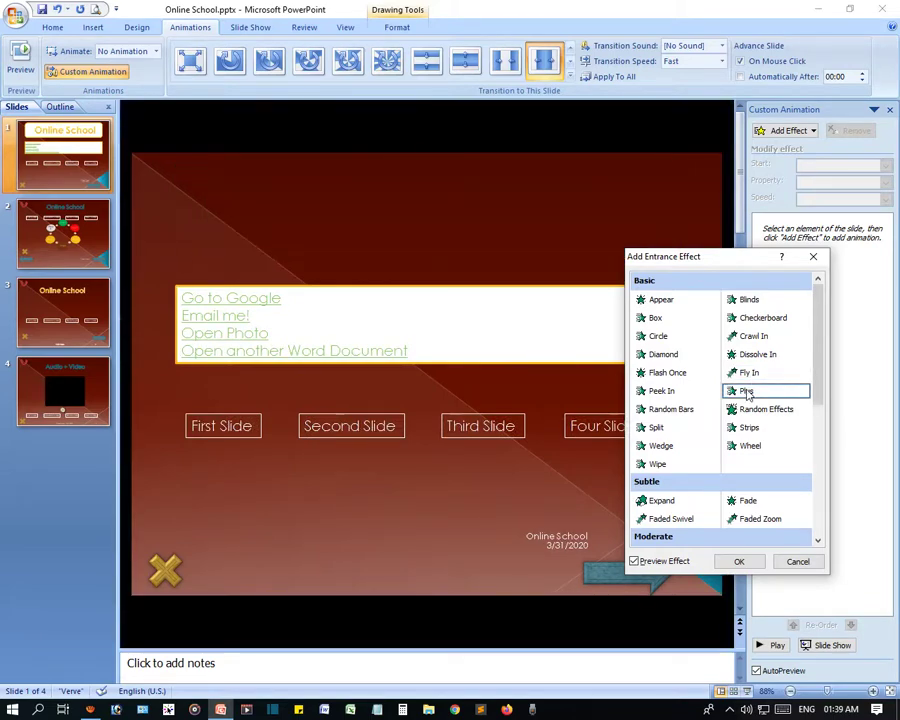
{"action": "left_click", "coordinate": [663, 392]}
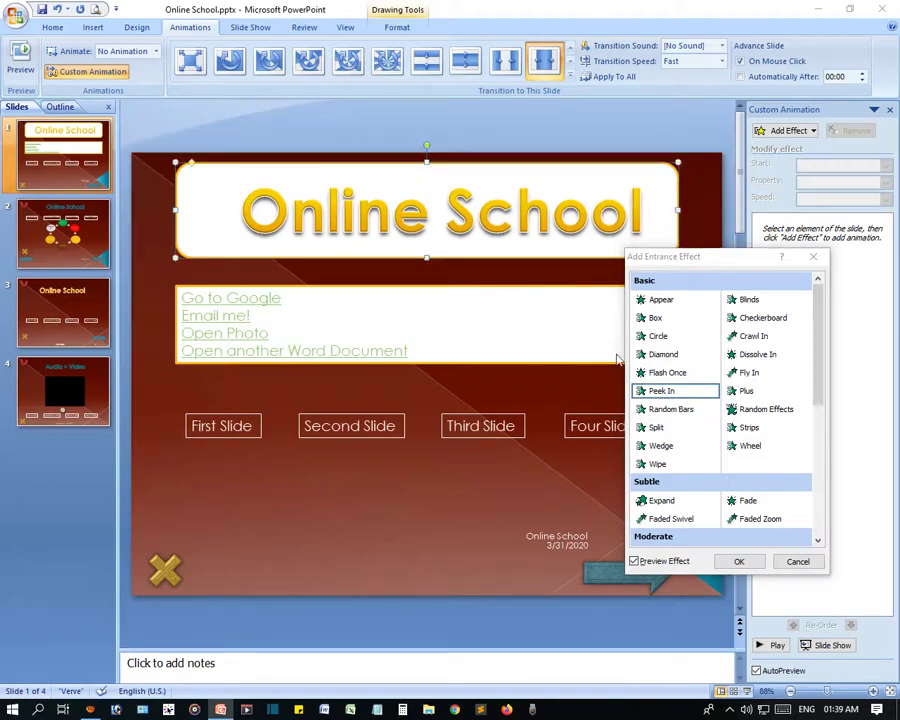
{"action": "left_click", "coordinate": [676, 414]}
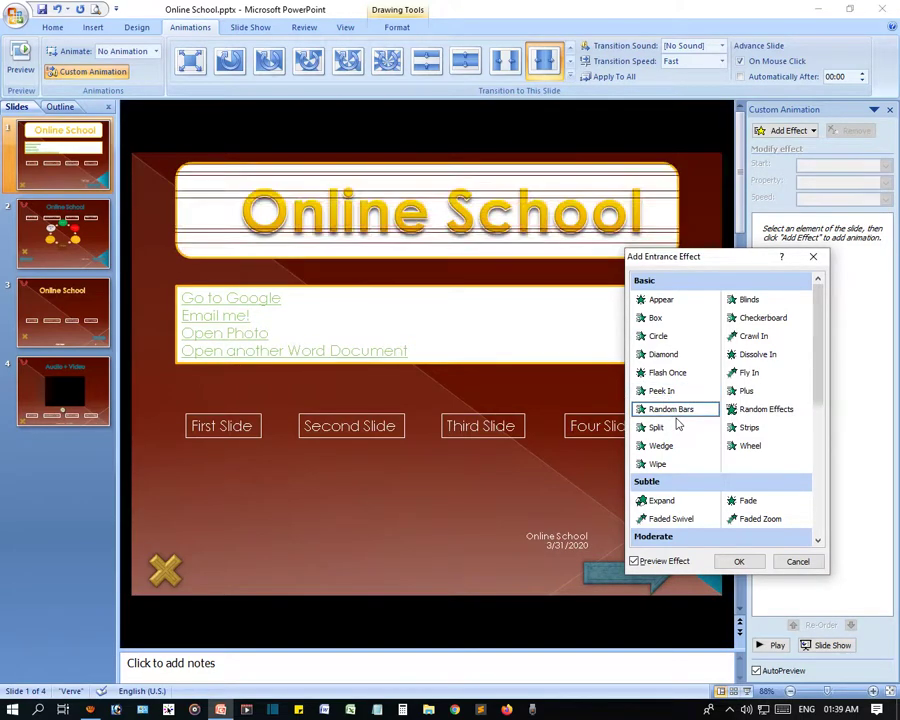
{"action": "left_click", "coordinate": [758, 412]}
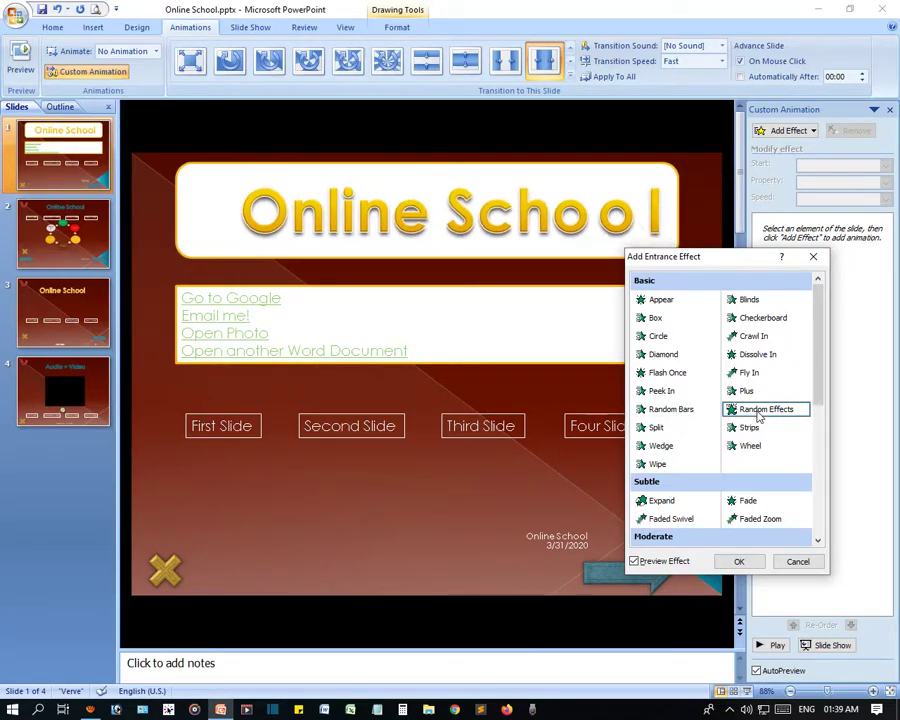
{"action": "left_click", "coordinate": [737, 563]}
{"action": "left_click", "coordinate": [690, 397]}
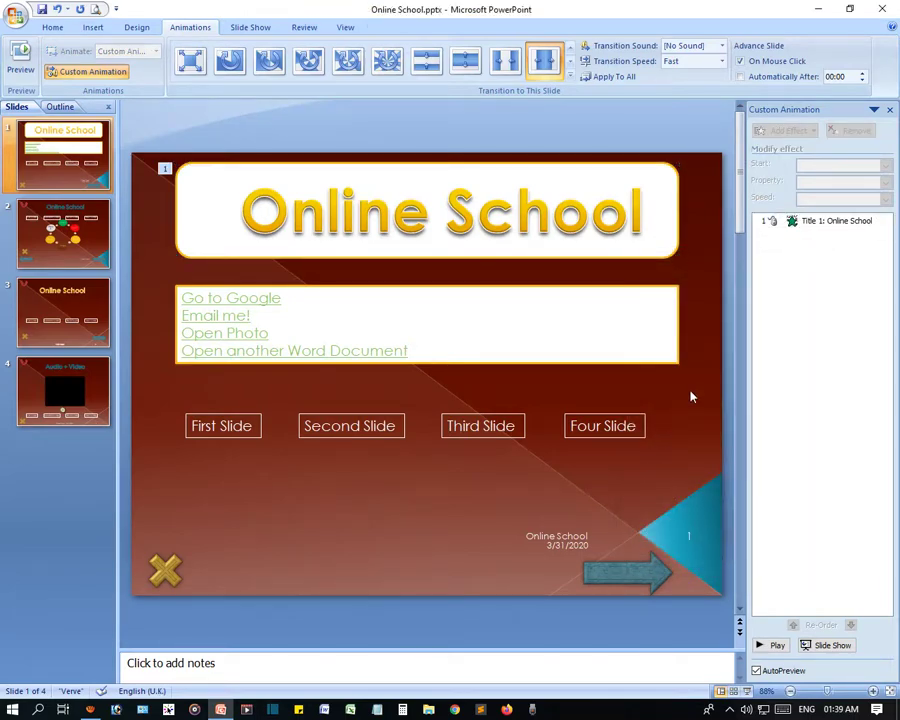
{"action": "key", "text": "F5"}
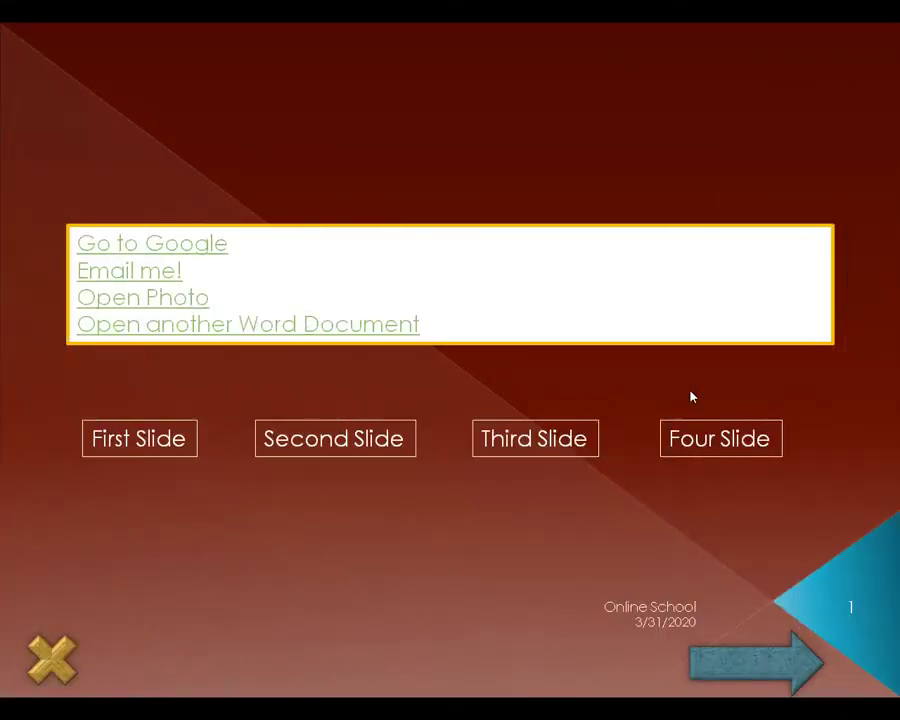
{"action": "left_click", "coordinate": [355, 120]}
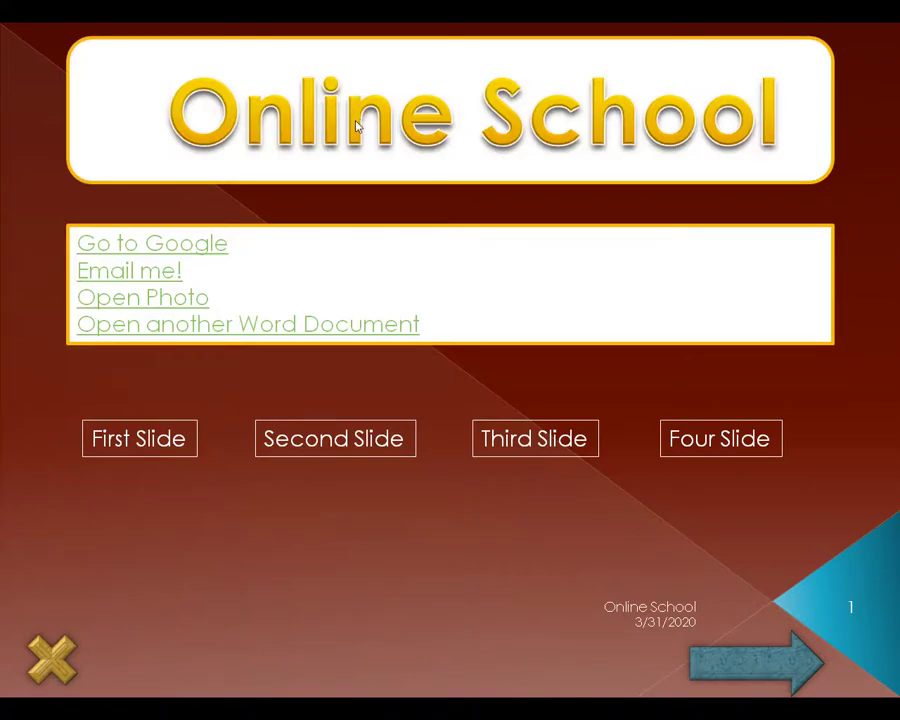
{"action": "key", "text": "Escape"}
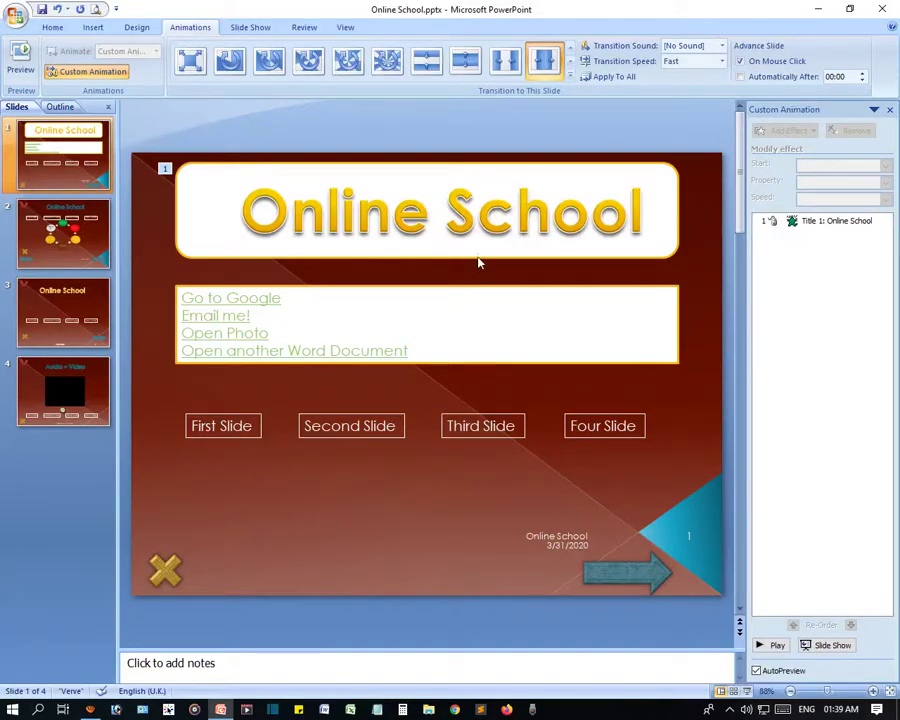
- Keep the title animation On Click, turn off advancing on mouse click, and test the slide
{"action": "left_click", "coordinate": [477, 257]}
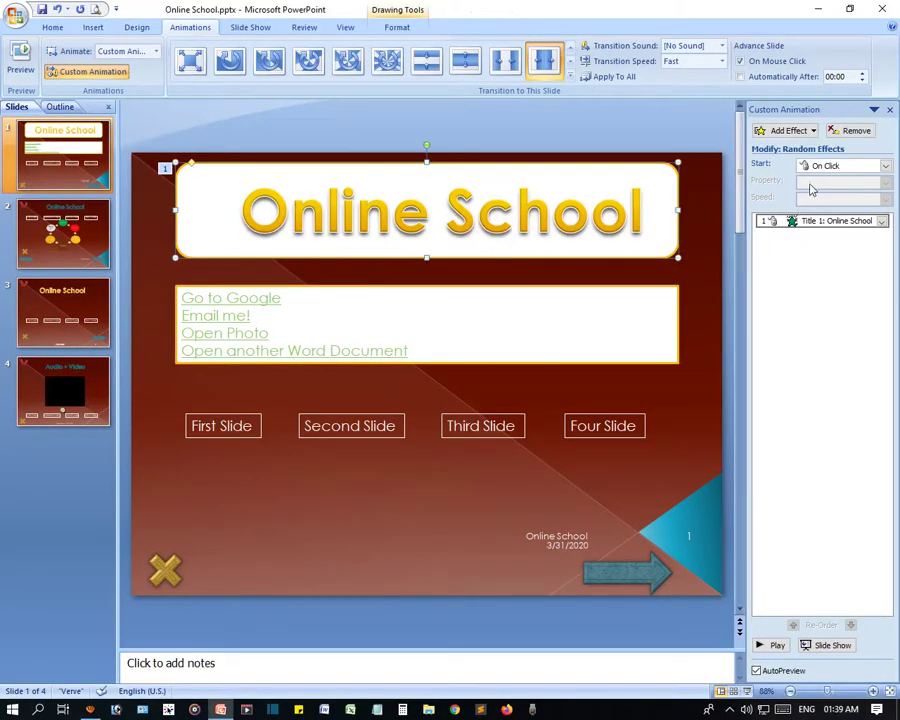
{"action": "left_click", "coordinate": [884, 167]}
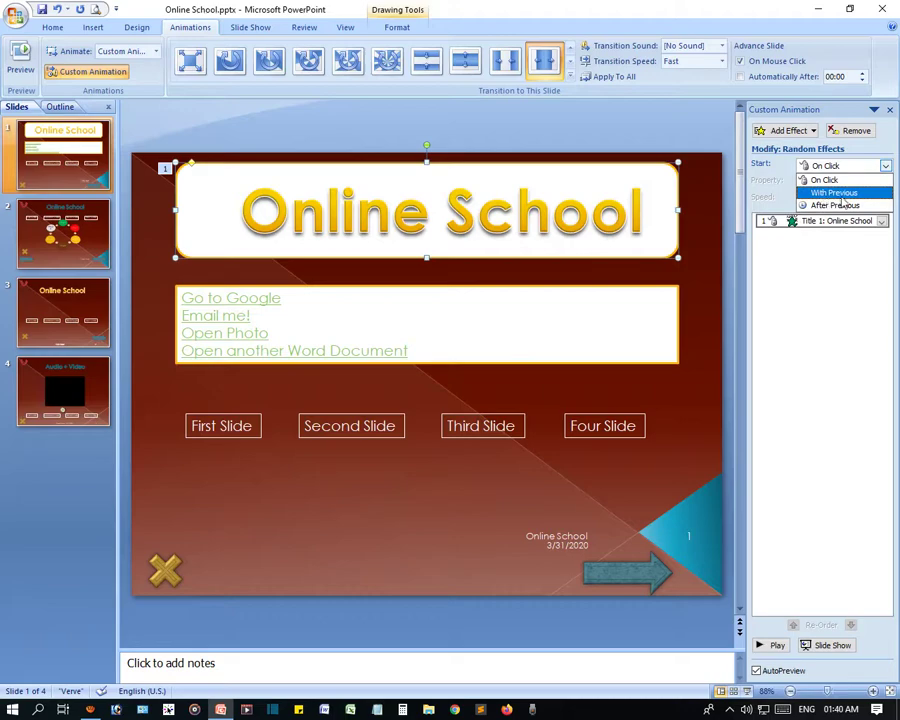
{"action": "left_click", "coordinate": [814, 282]}
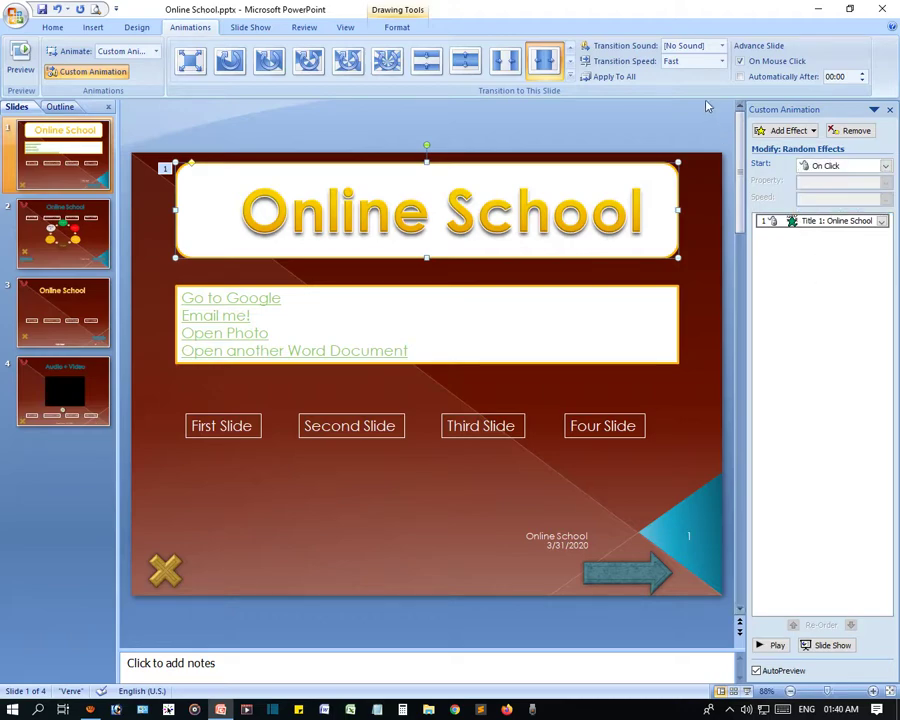
{"action": "left_click", "coordinate": [740, 62]}
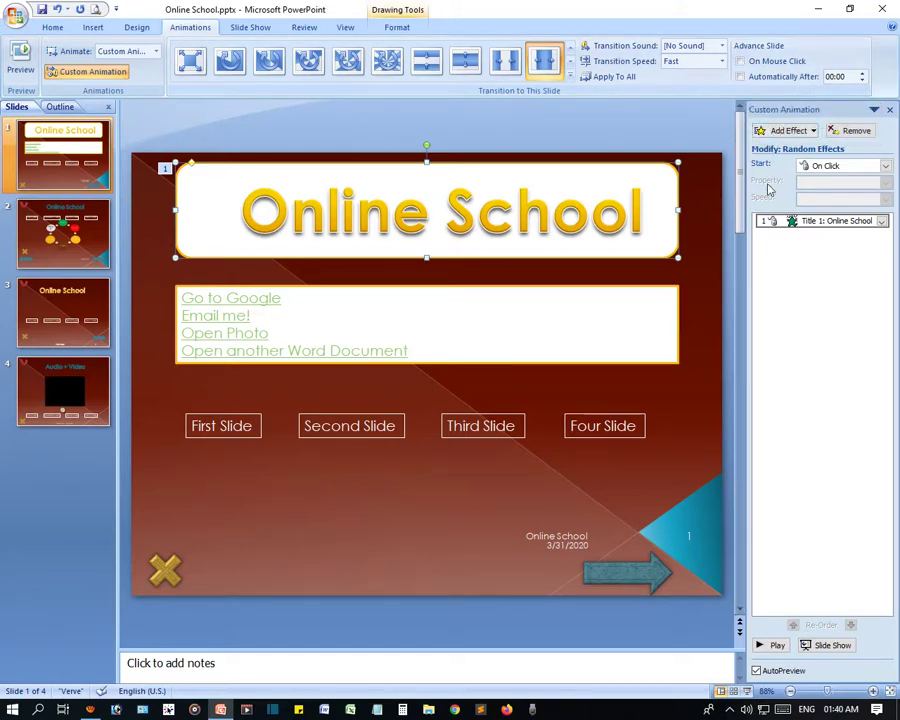
{"action": "left_click", "coordinate": [775, 645]}
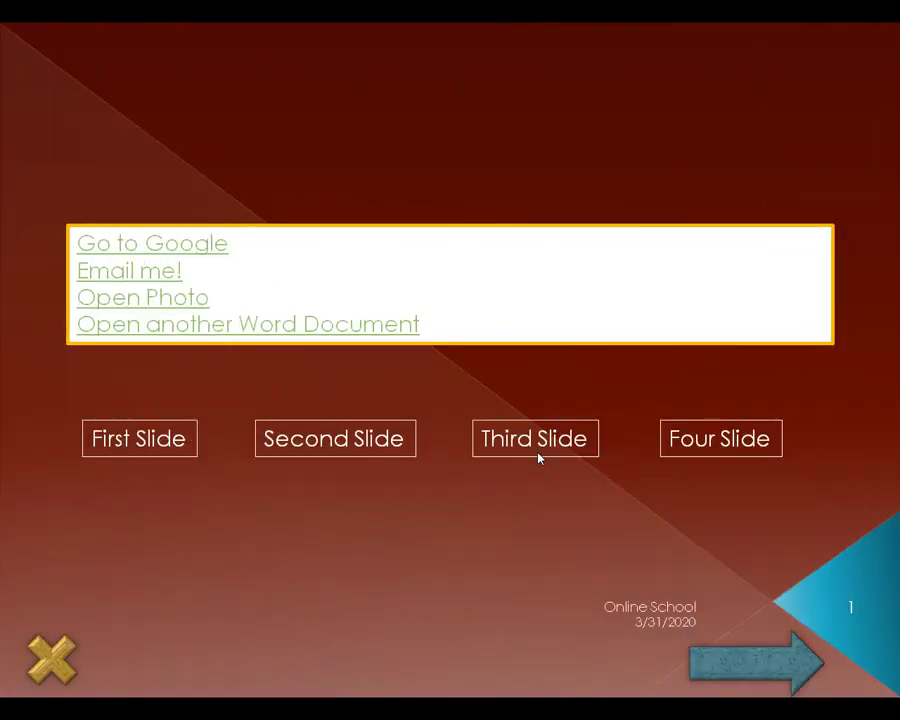
{"action": "left_click", "coordinate": [538, 457]}
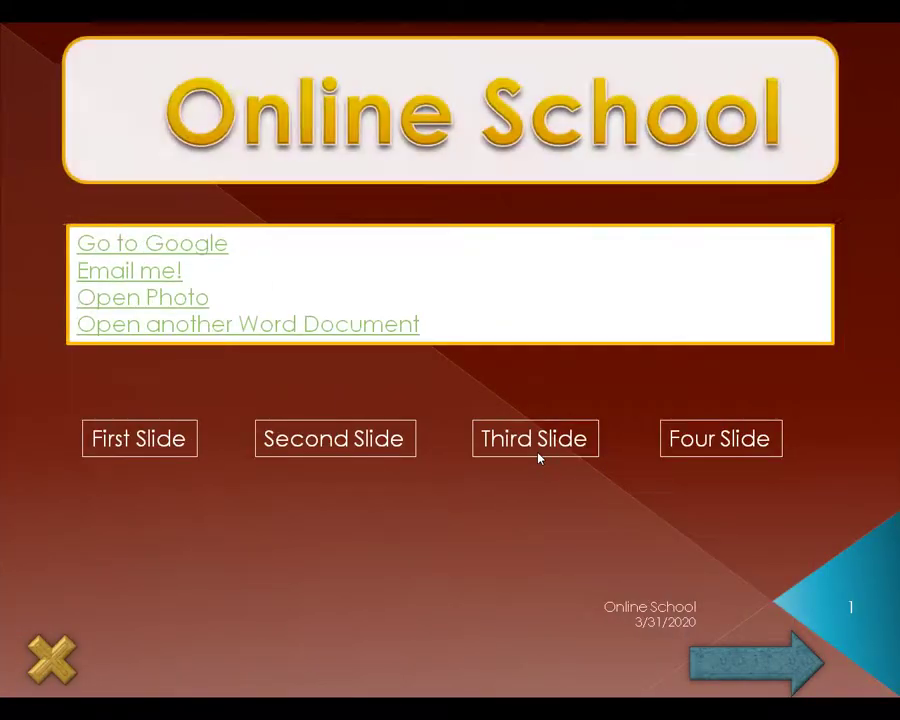
{"action": "key", "text": "Escape"}
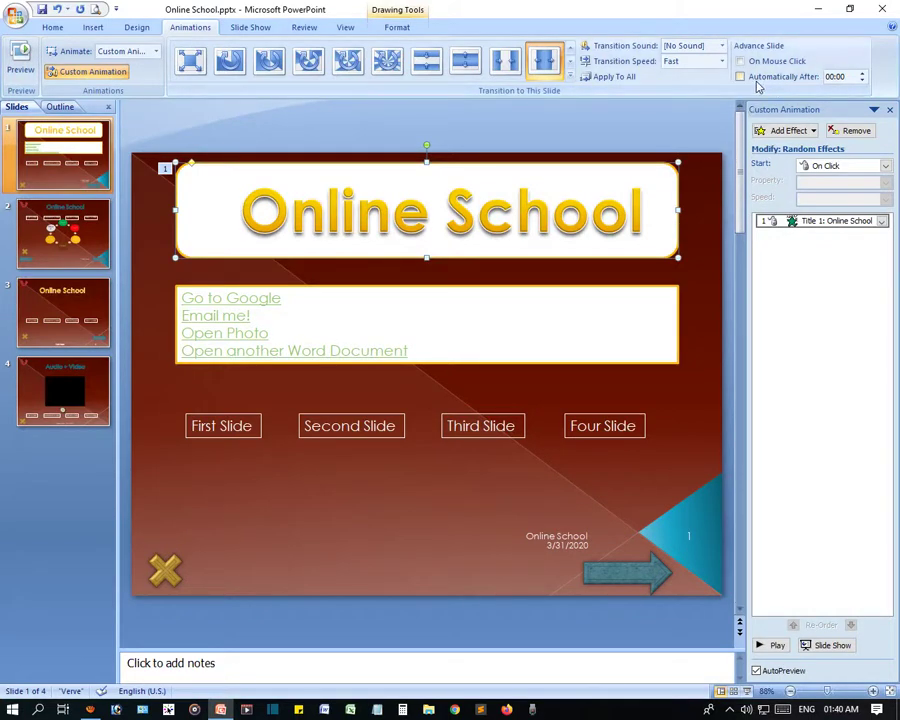
- Make all slides advance automatically after 00:03 and test it in a slide show
{"action": "left_click", "coordinate": [740, 77]}
{"action": "type", "text": "3"}
{"action": "left_click", "coordinate": [628, 78]}
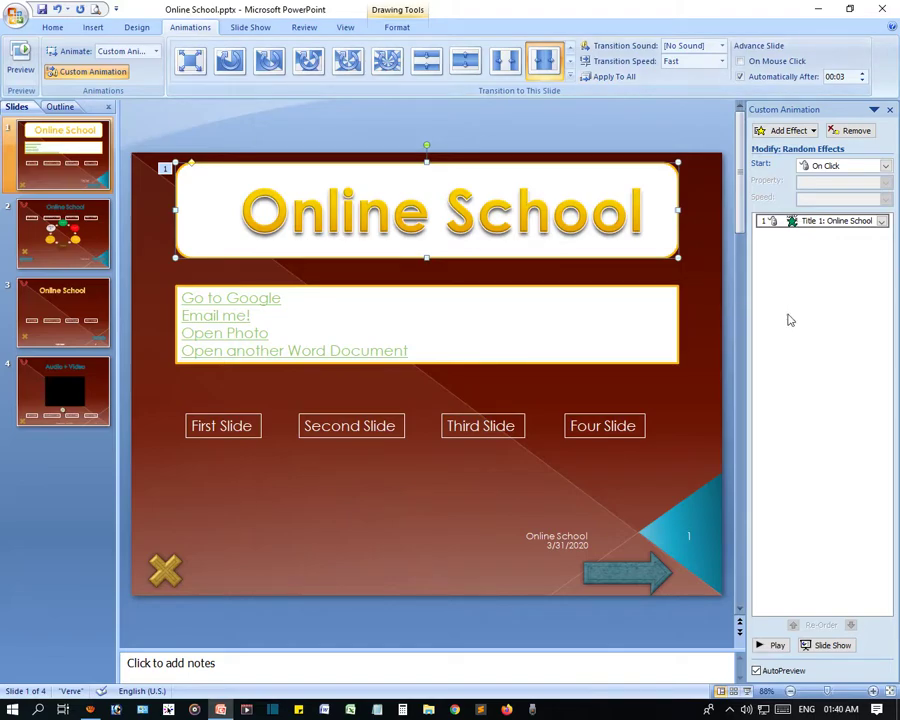
{"action": "left_click", "coordinate": [788, 317]}
{"action": "key", "text": "F5"}
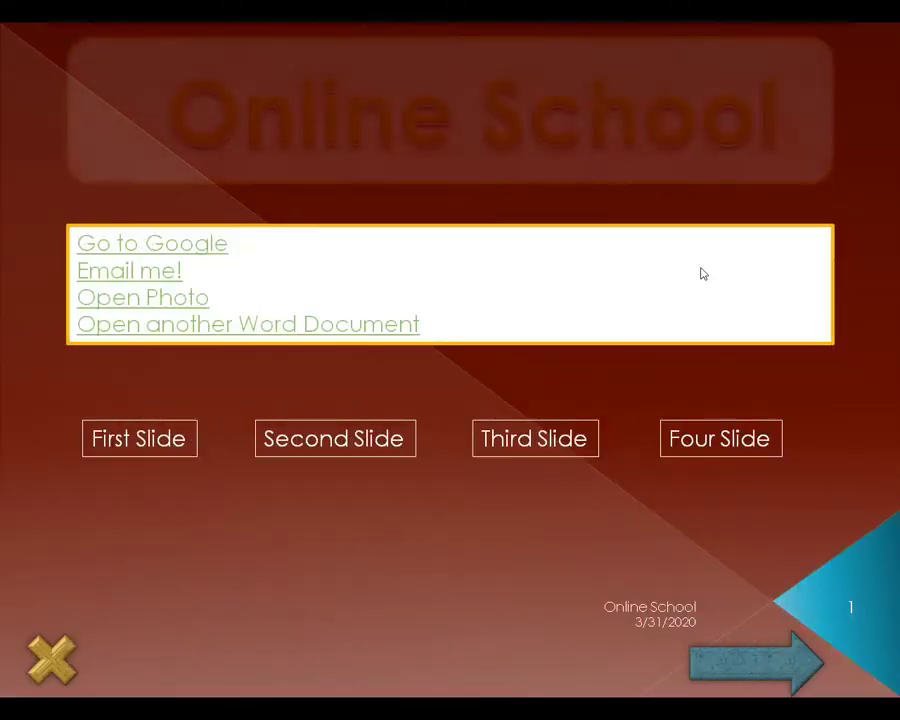
{"action": "left_click", "coordinate": [703, 273]}
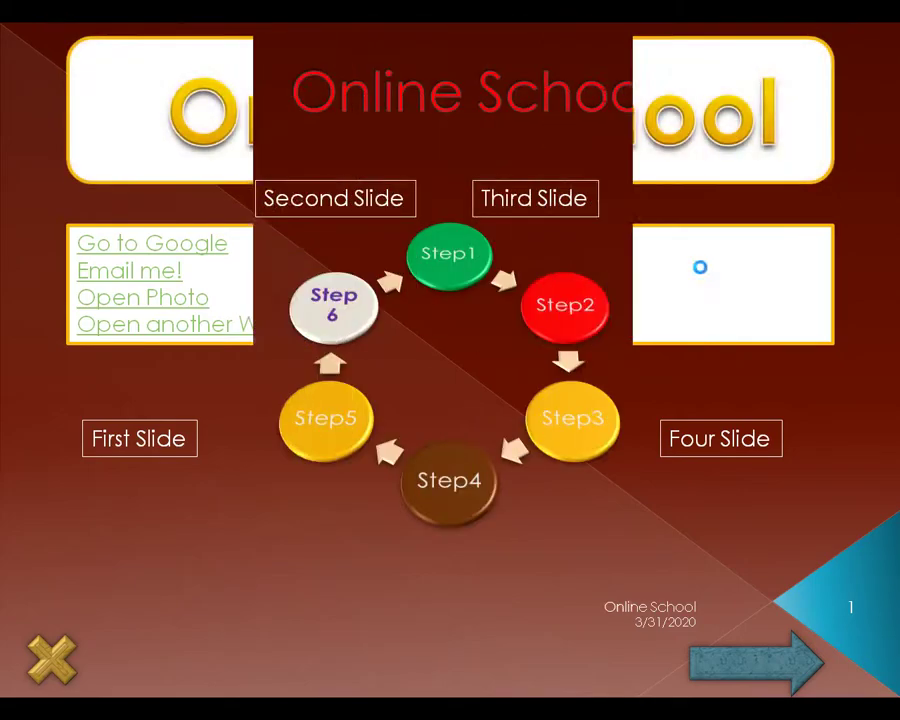
{"action": "key", "text": "Escape"}
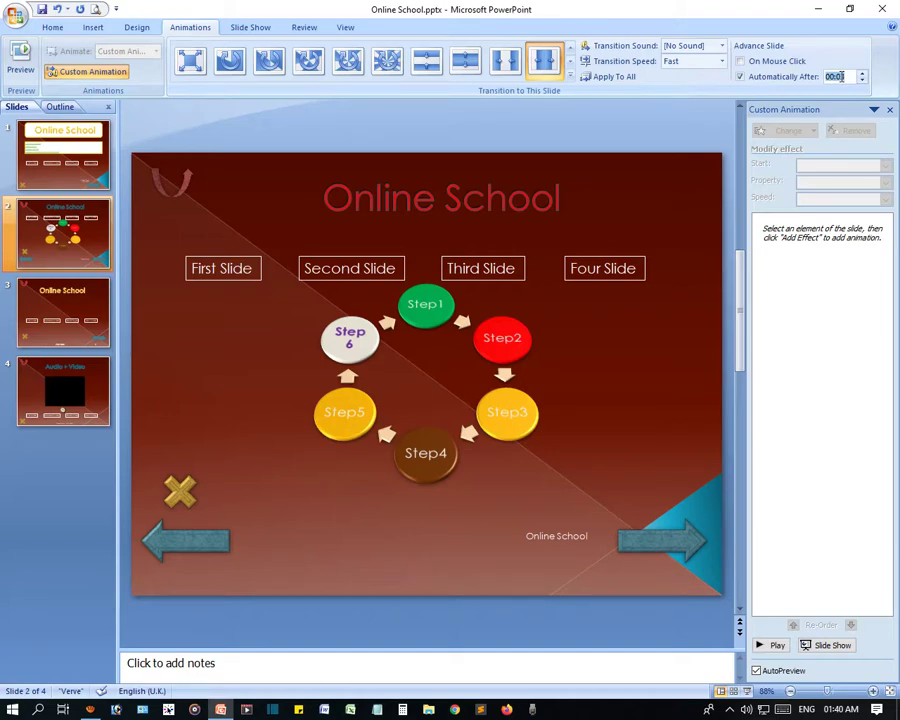
- Restore advancing on mouse click and go back to the links box on slide 1
{"action": "left_click", "coordinate": [766, 63]}
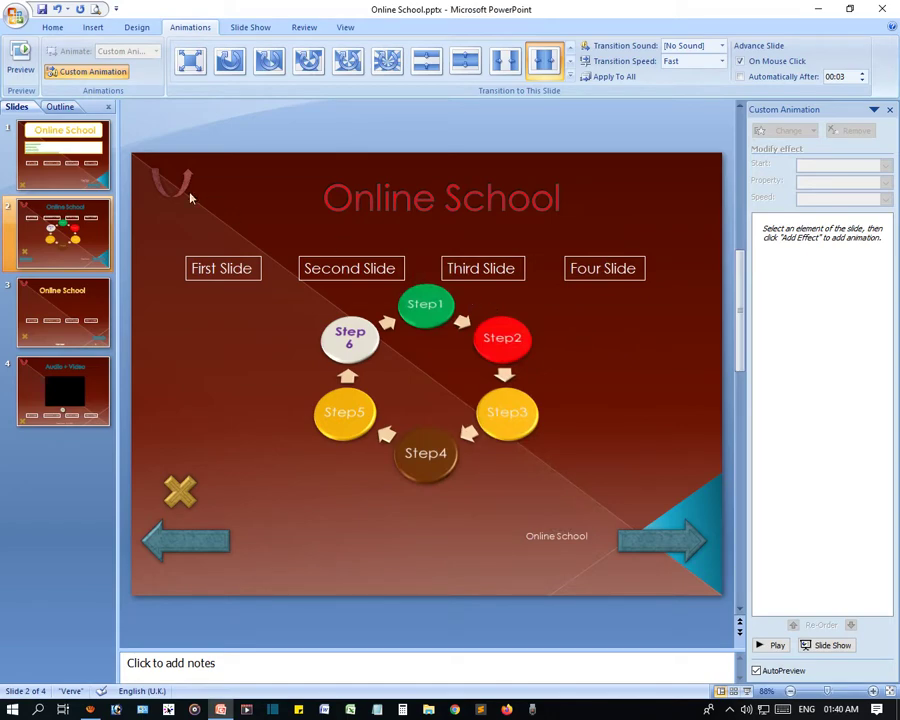
{"action": "left_click", "coordinate": [63, 155]}
{"action": "left_click", "coordinate": [399, 290]}
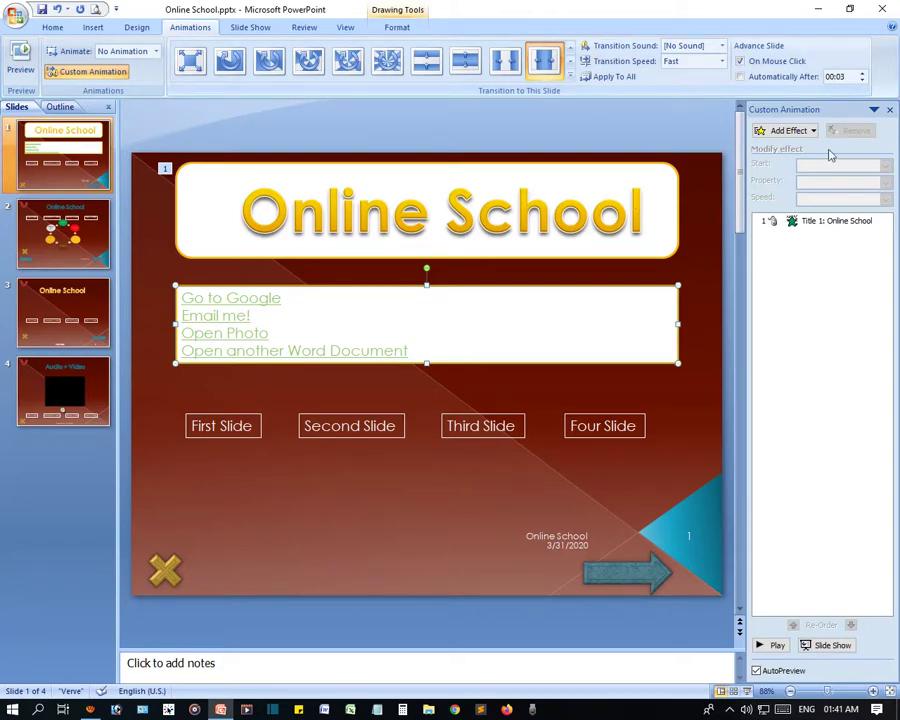
- Add a Fly Out exit animation to the Online School title
{"action": "left_click", "coordinate": [784, 130]}
{"action": "mouse_move", "coordinate": [785, 150]}
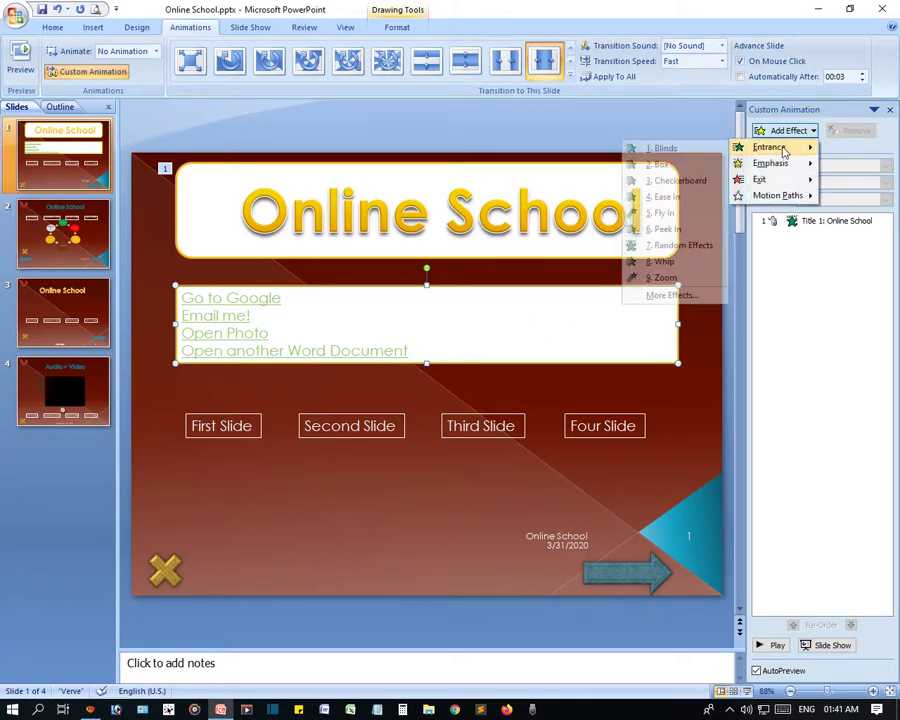
{"action": "left_click", "coordinate": [700, 378]}
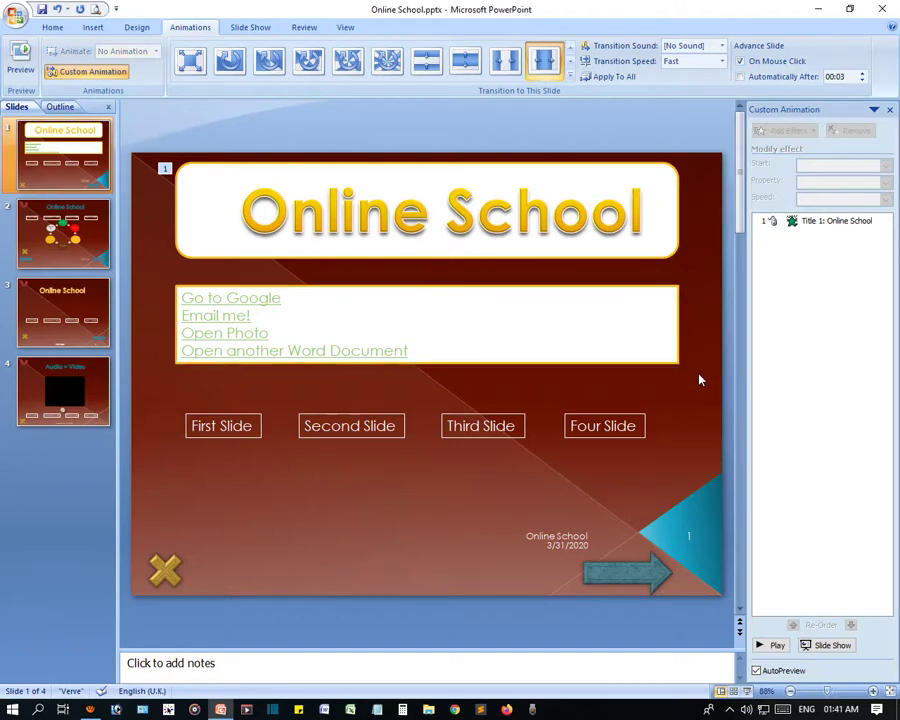
{"action": "left_click", "coordinate": [825, 221]}
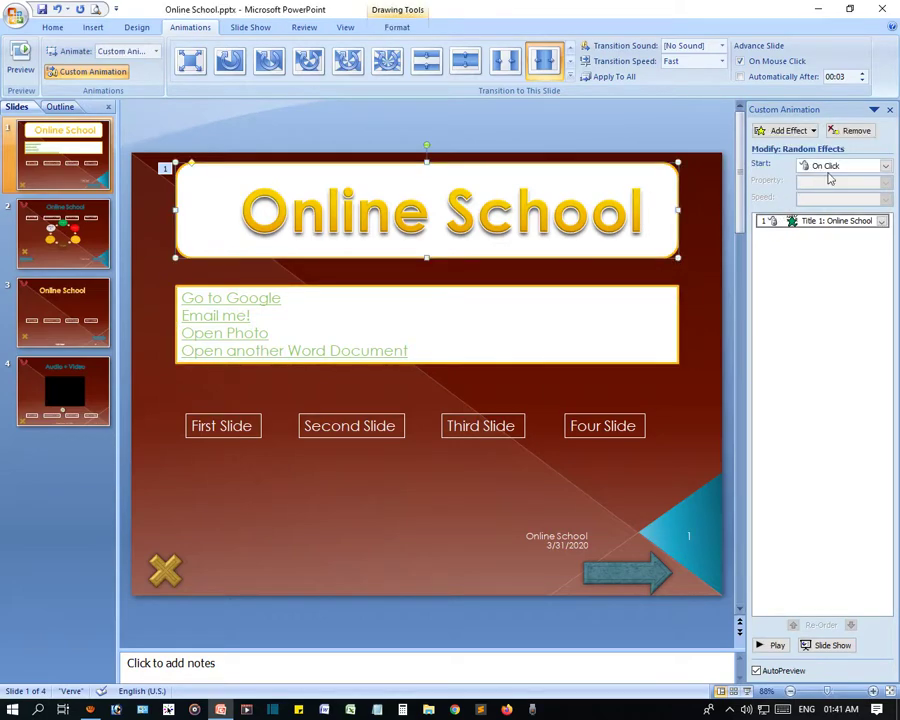
{"action": "left_click", "coordinate": [800, 131]}
{"action": "mouse_move", "coordinate": [745, 180]}
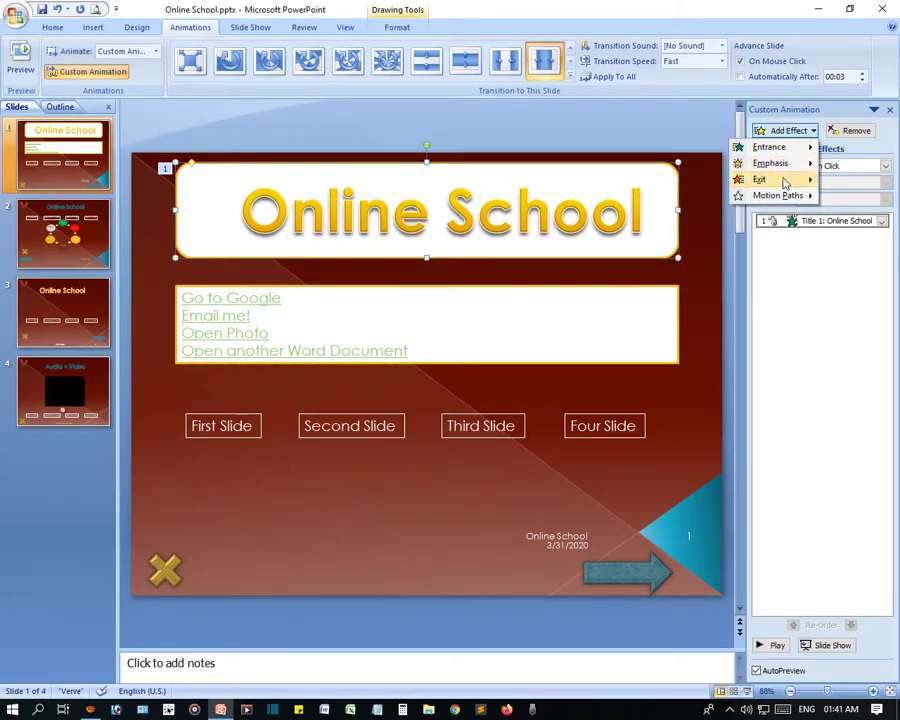
{"action": "left_click", "coordinate": [684, 247]}
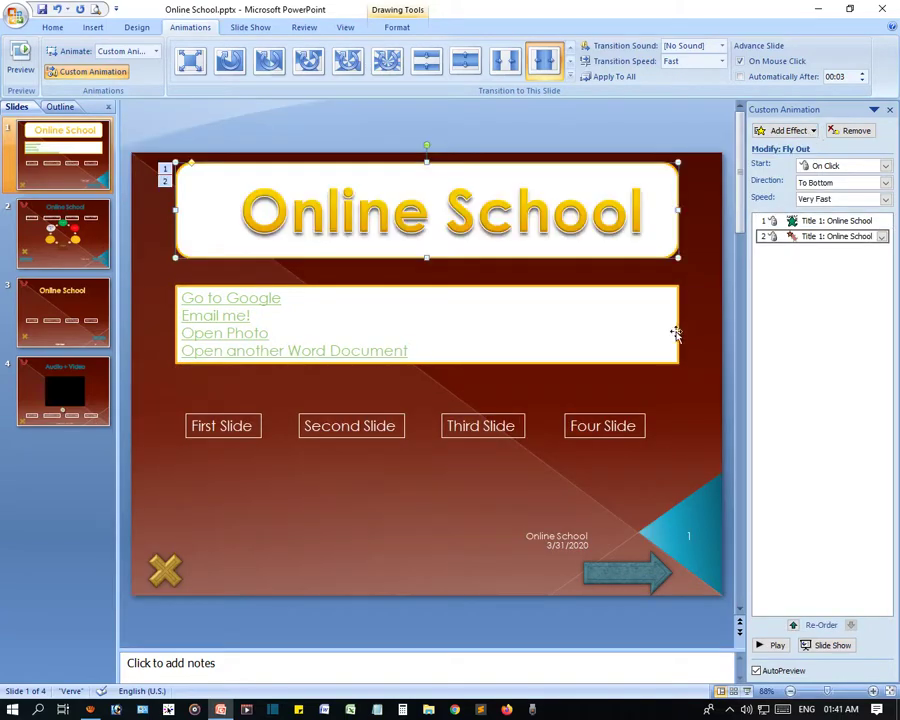
- Give the links box a Fly In entrance animation
{"action": "left_click", "coordinate": [662, 290]}
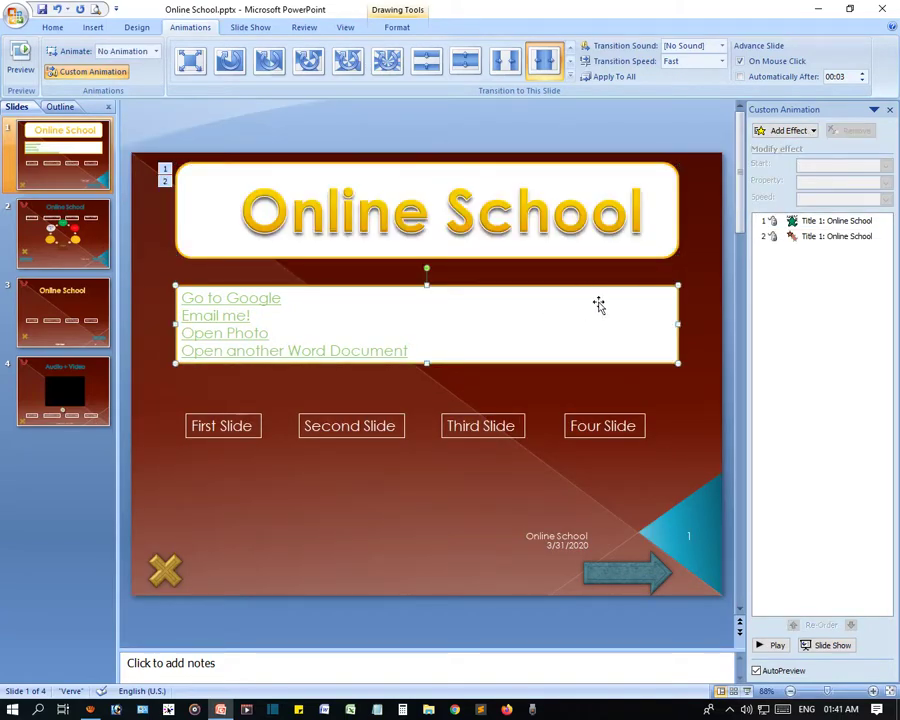
{"action": "left_click", "coordinate": [786, 131]}
{"action": "mouse_move", "coordinate": [786, 149]}
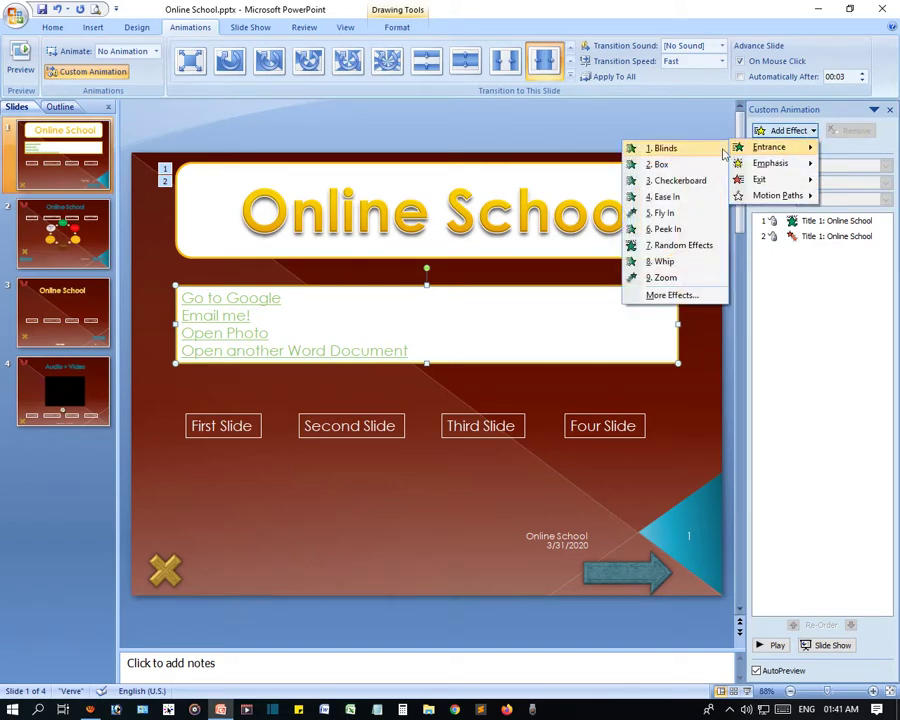
{"action": "left_click", "coordinate": [664, 213]}
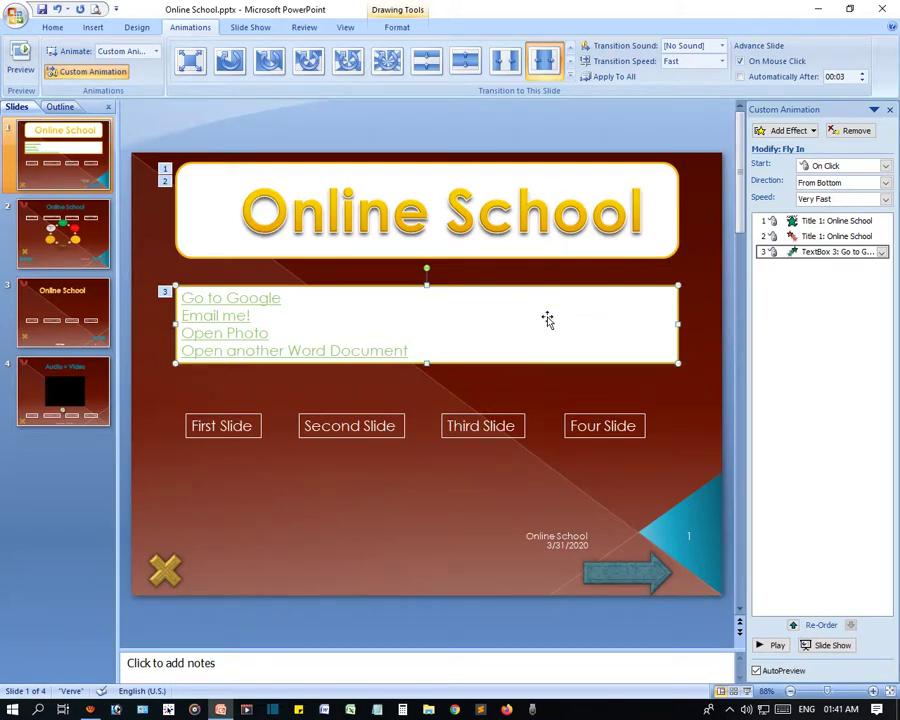
{"action": "left_click", "coordinate": [705, 293]}
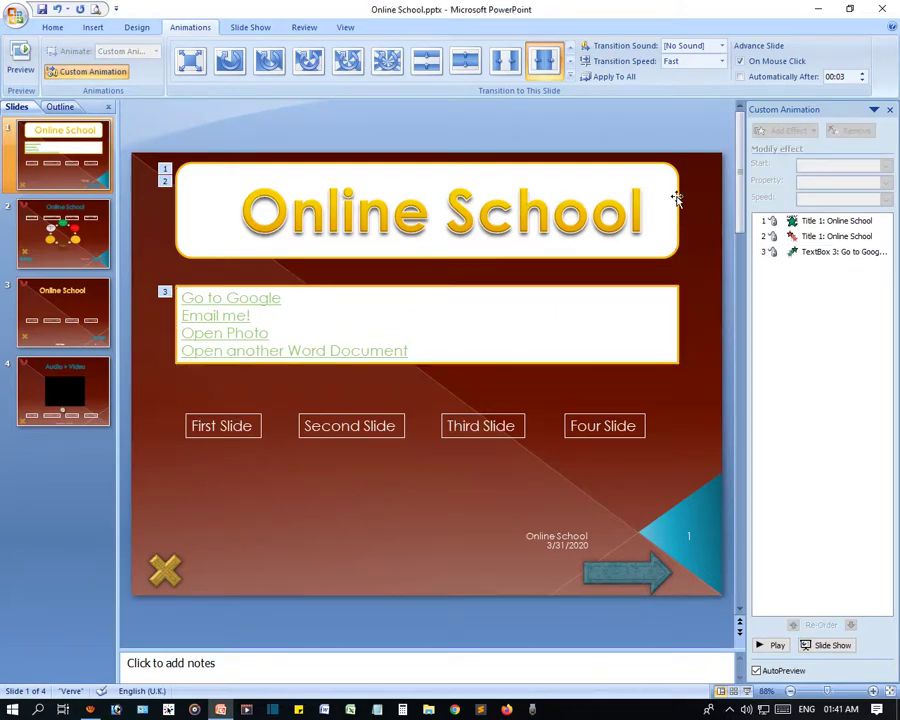
{"action": "left_click", "coordinate": [675, 198]}
{"action": "left_click", "coordinate": [677, 310]}
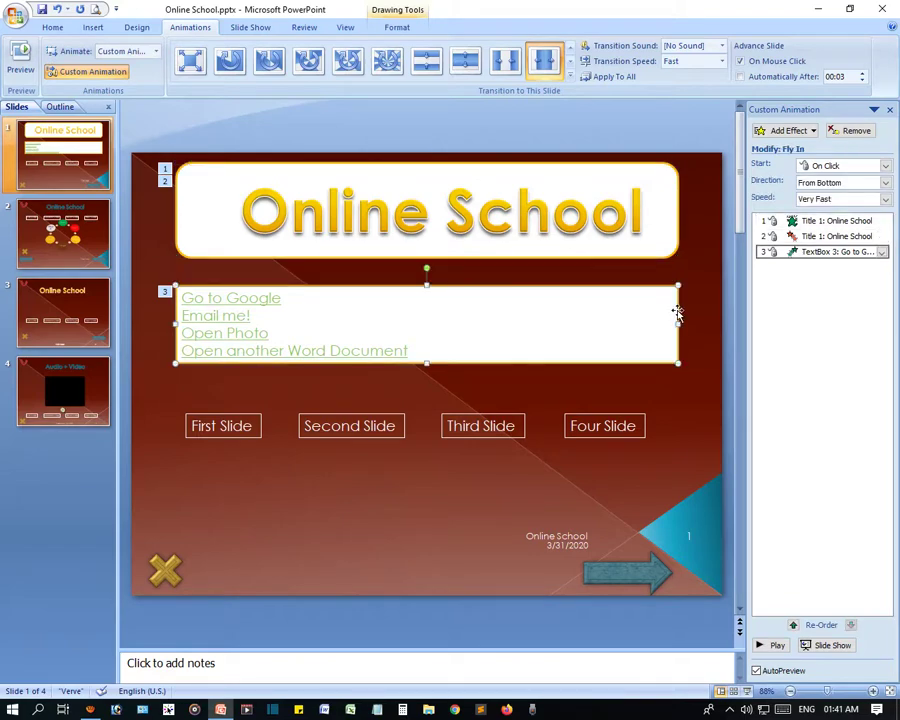
{"action": "left_click", "coordinate": [602, 575]}
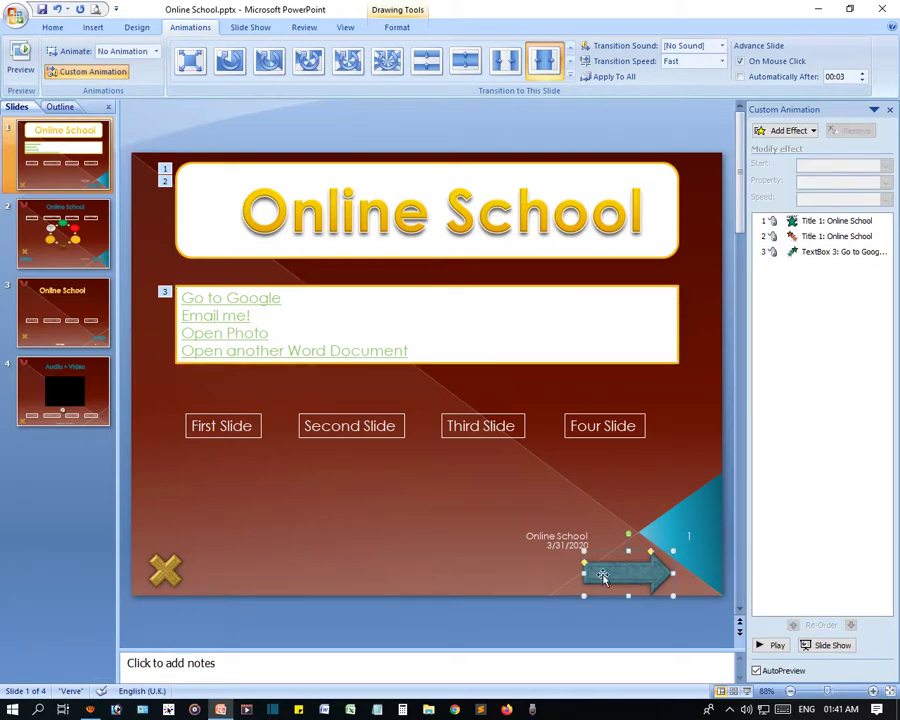
{"action": "left_click", "coordinate": [377, 522]}
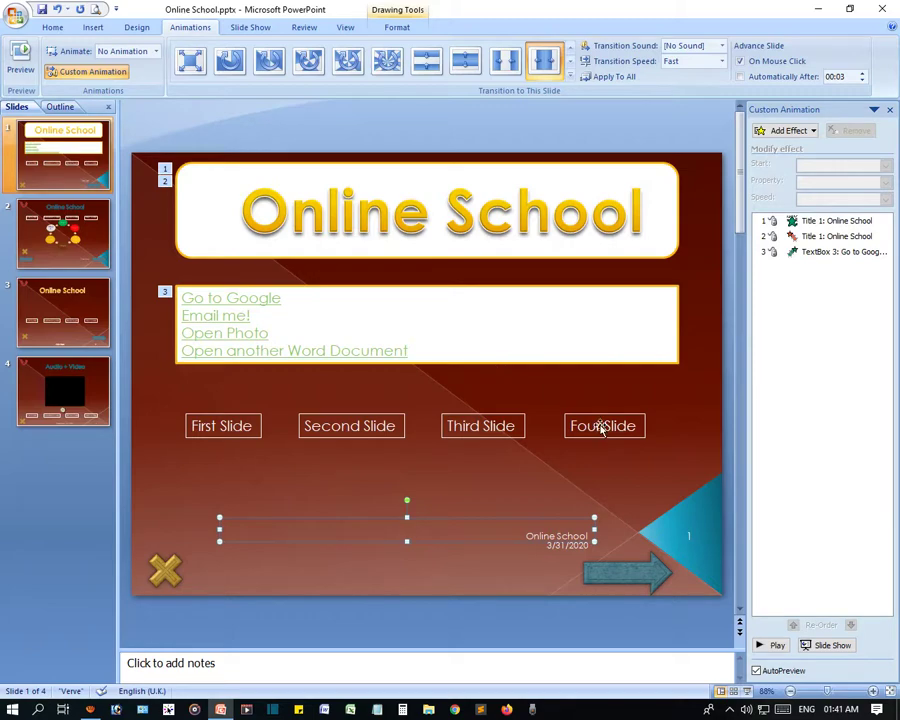
{"action": "left_click", "coordinate": [601, 424]}
{"action": "left_click", "coordinate": [611, 449]}
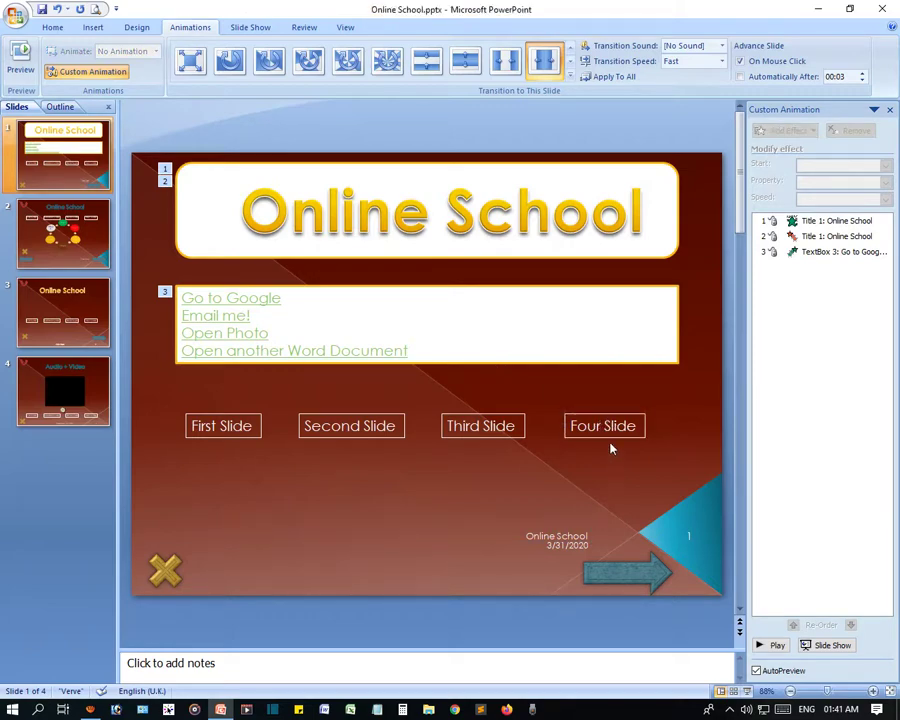
{"action": "left_click", "coordinate": [554, 259]}
{"action": "left_click", "coordinate": [547, 398]}
{"action": "left_click", "coordinate": [528, 258]}
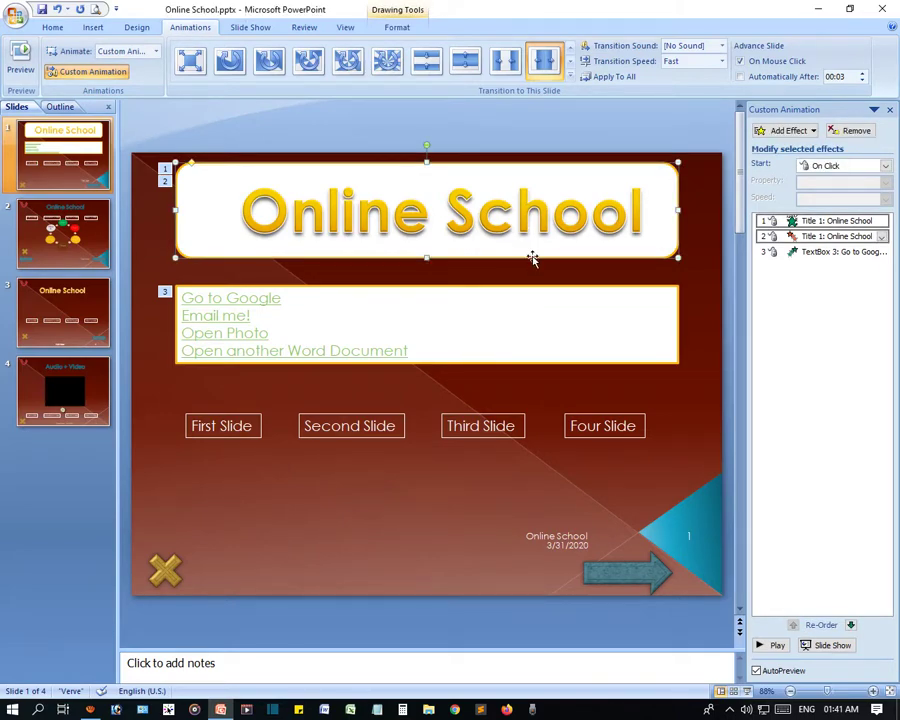
{"action": "left_click", "coordinate": [542, 227]}
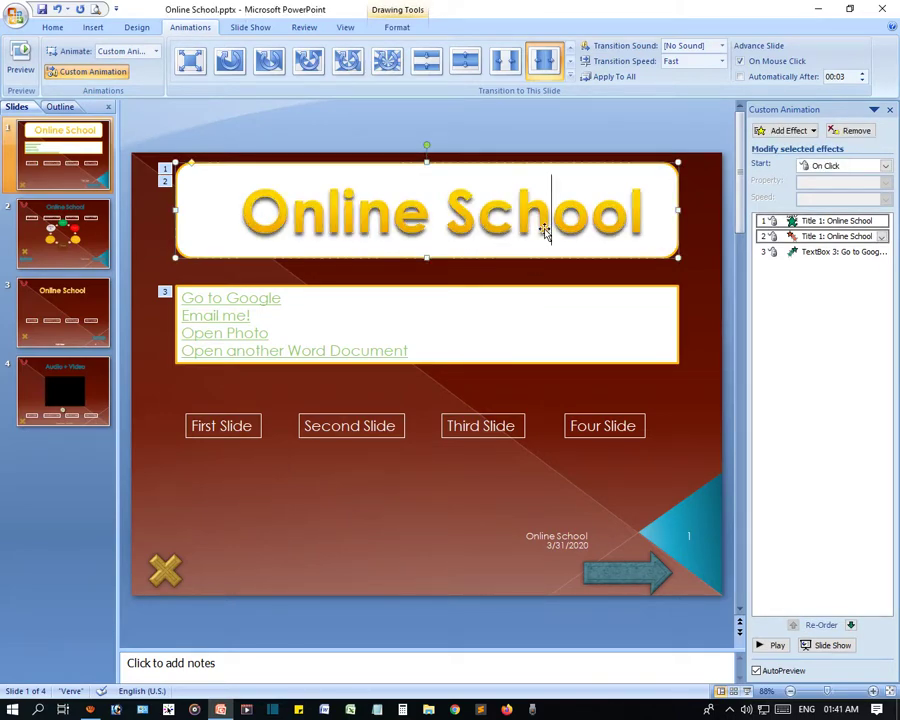
{"action": "left_click", "coordinate": [408, 232]}
{"action": "double_click", "coordinate": [410, 232]}
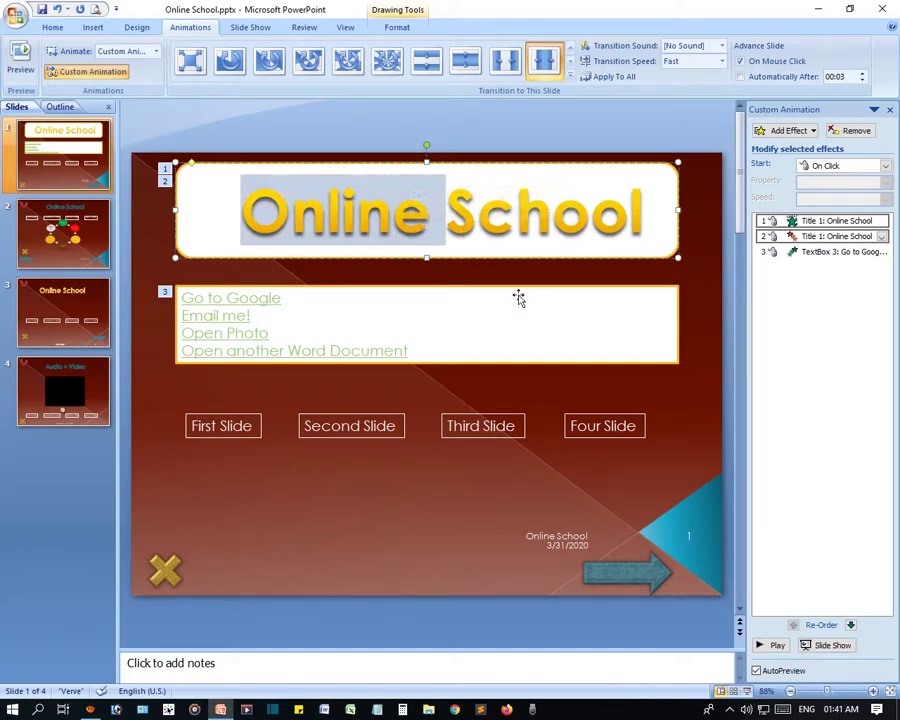
{"action": "left_click", "coordinate": [514, 256]}
{"action": "left_click", "coordinate": [503, 301]}
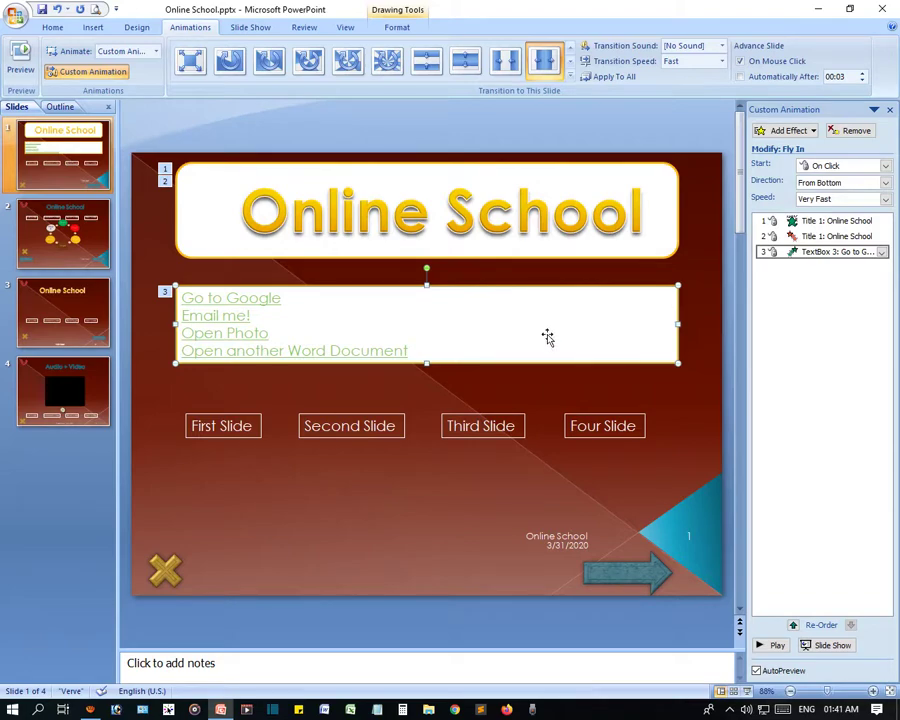
{"action": "left_click", "coordinate": [525, 385]}
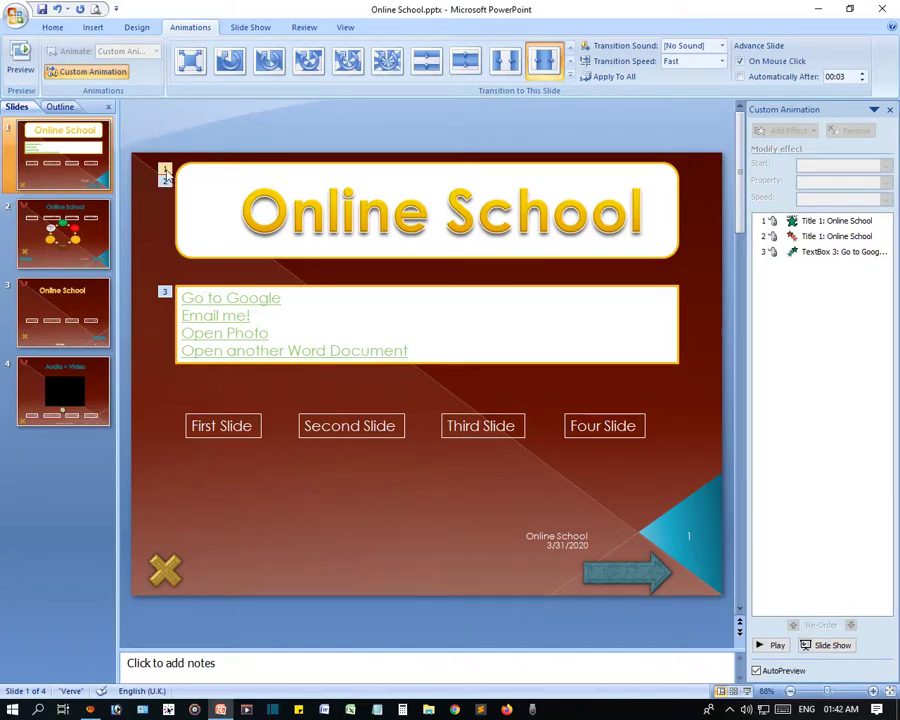
{"action": "left_click", "coordinate": [166, 181]}
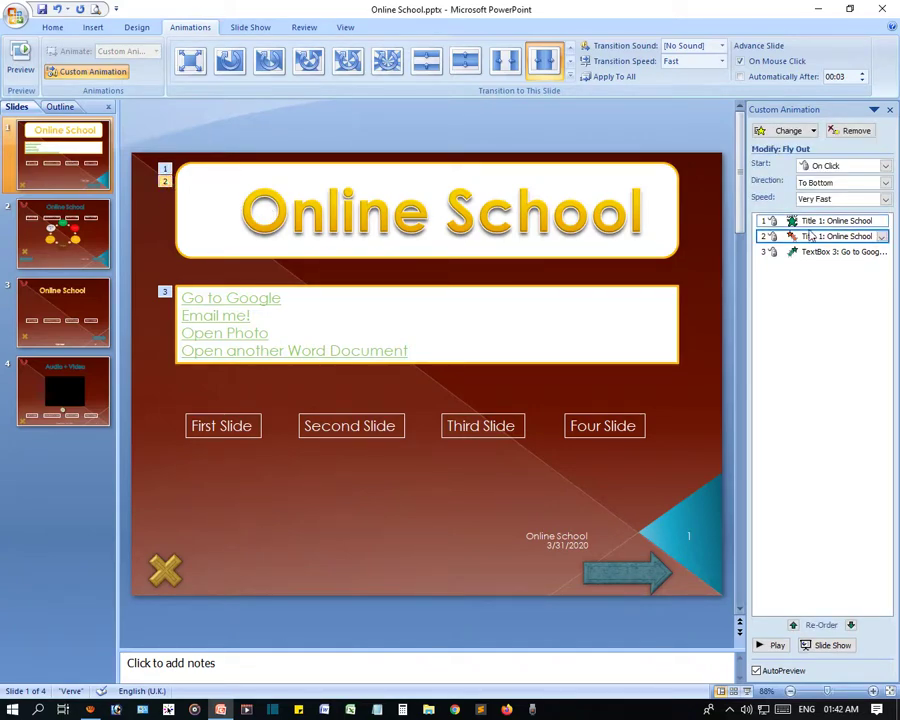
{"action": "left_click", "coordinate": [168, 171]}
{"action": "left_click", "coordinate": [165, 181]}
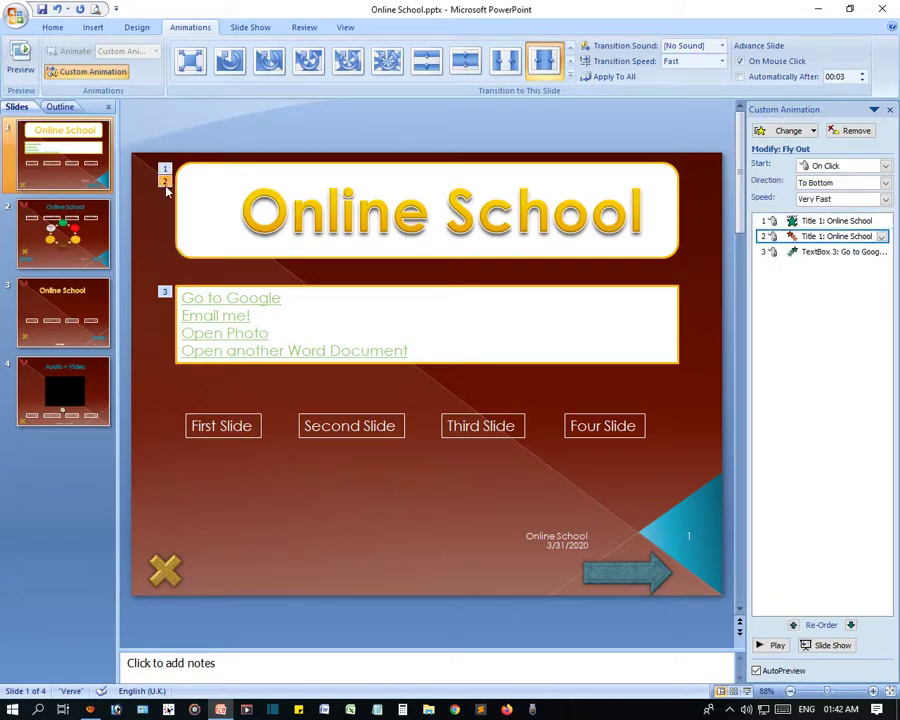
{"action": "left_click", "coordinate": [165, 293]}
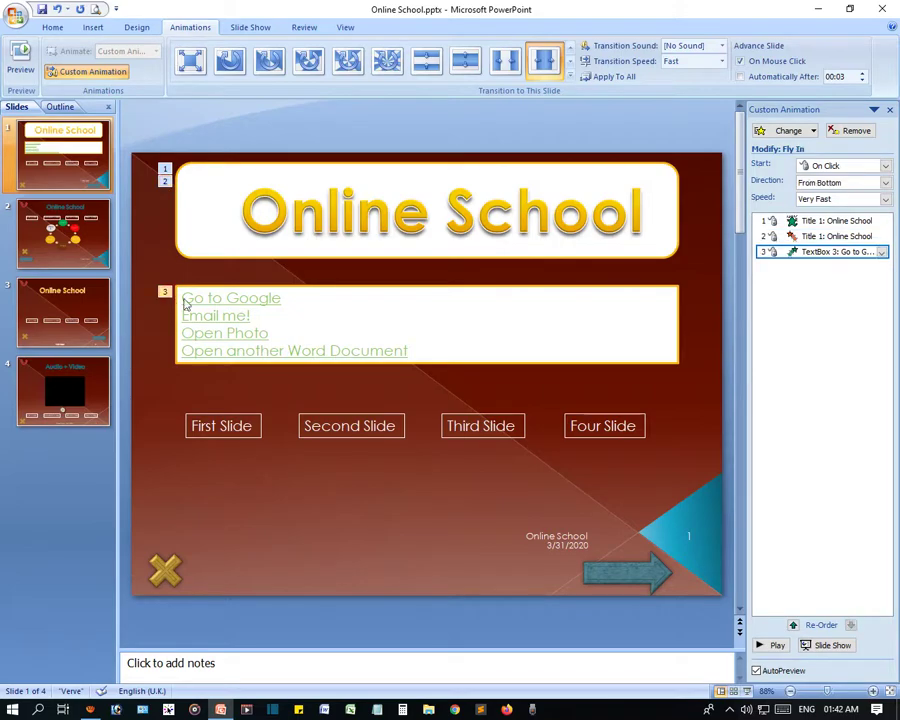
{"action": "left_click", "coordinate": [444, 286]}
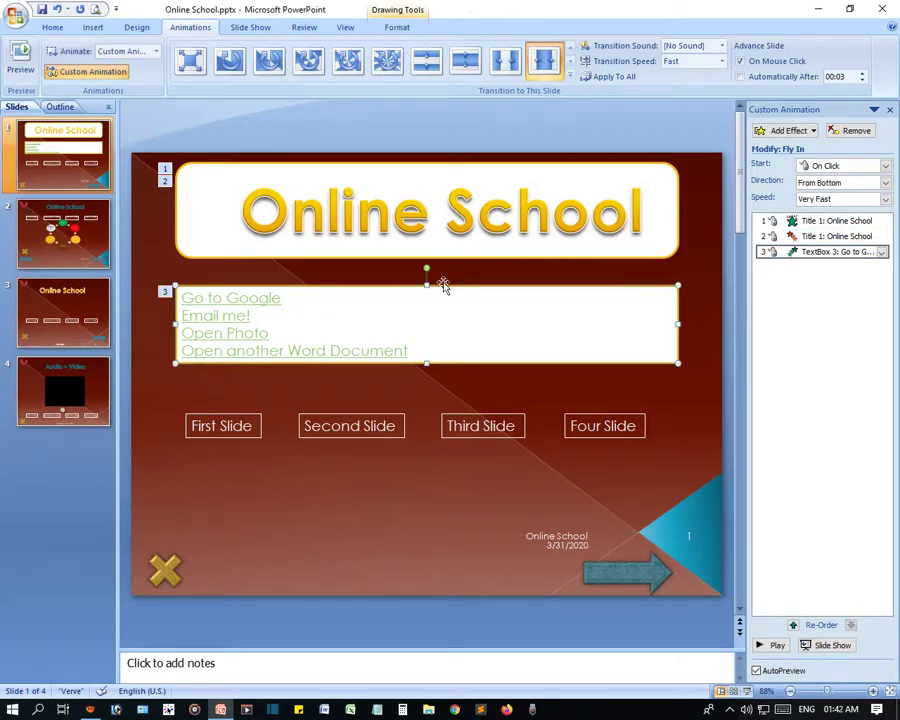
{"action": "key", "text": "F5"}
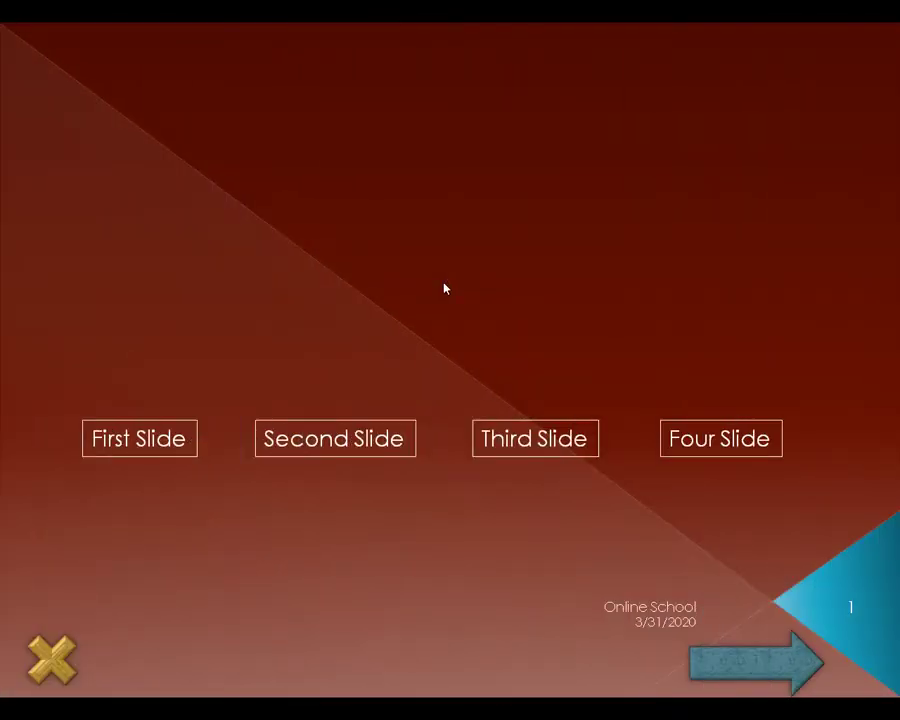
{"action": "left_click", "coordinate": [450, 259]}
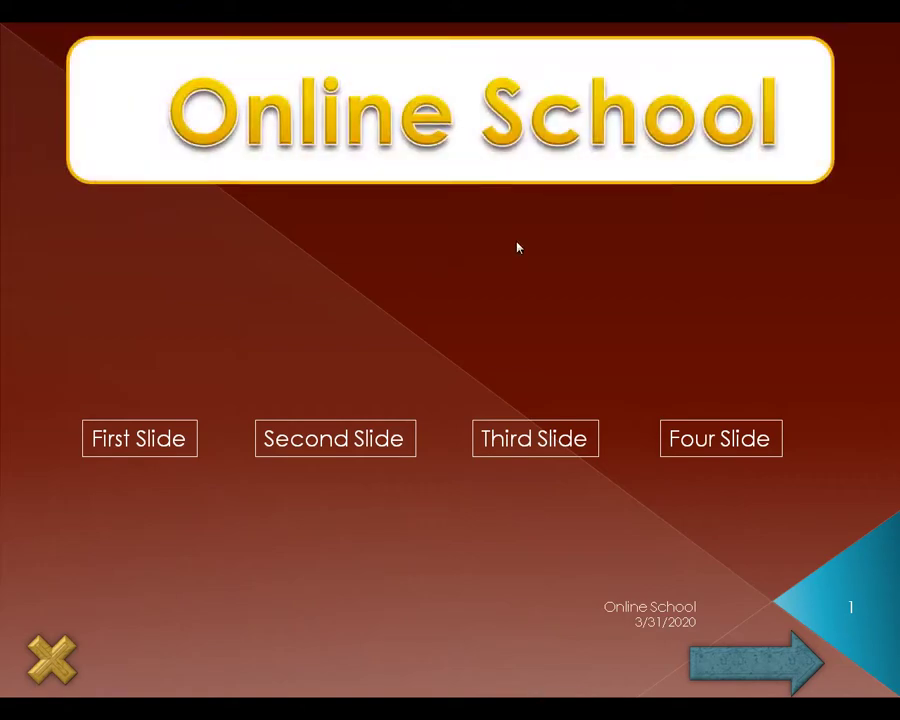
{"action": "left_click", "coordinate": [624, 233]}
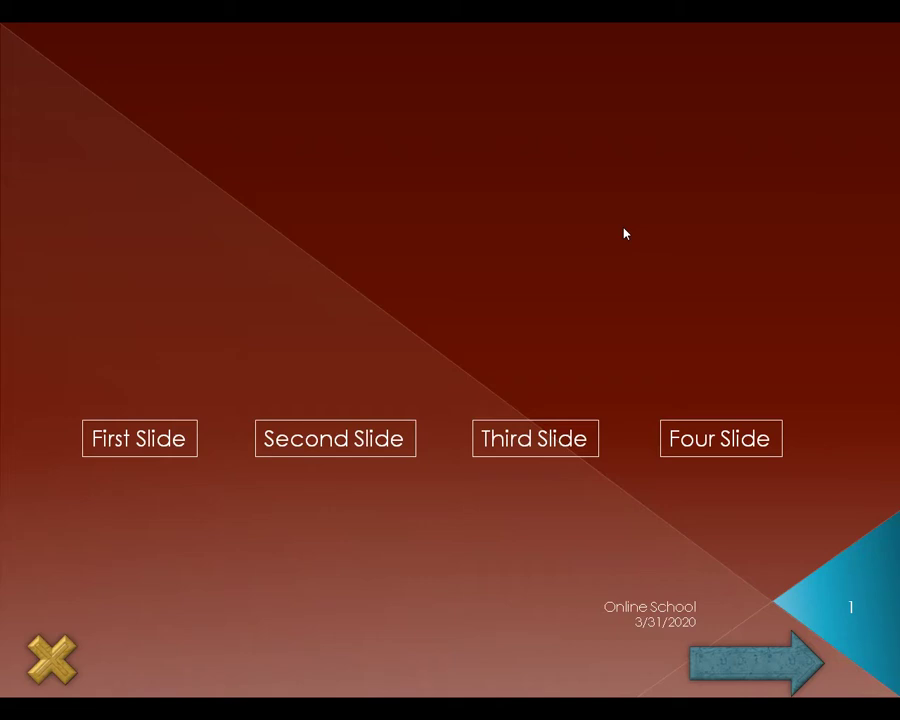
{"action": "left_click", "coordinate": [624, 233]}
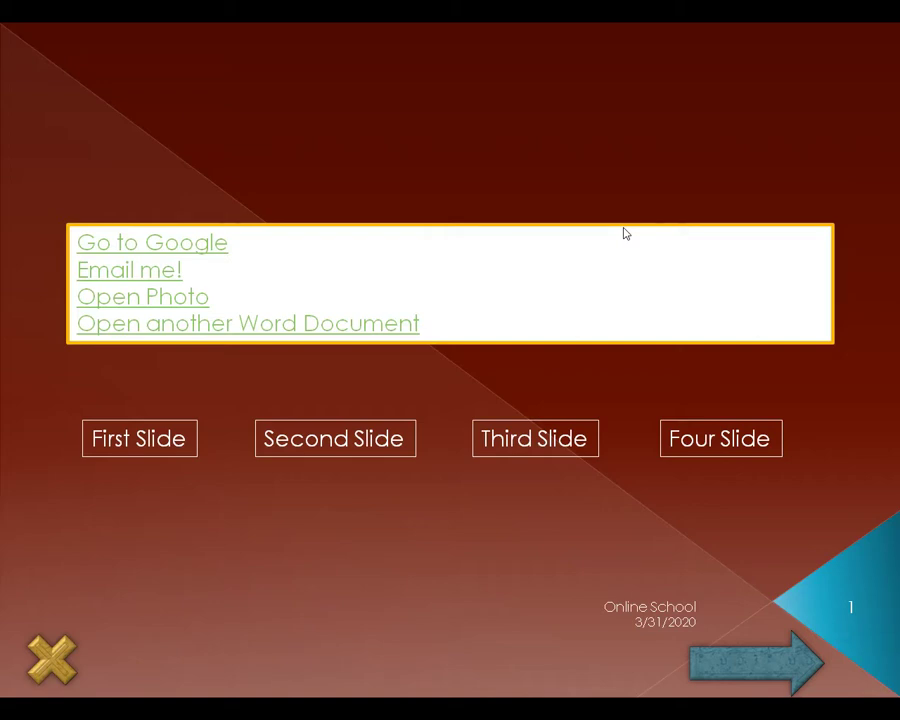
{"action": "key", "text": "Escape"}
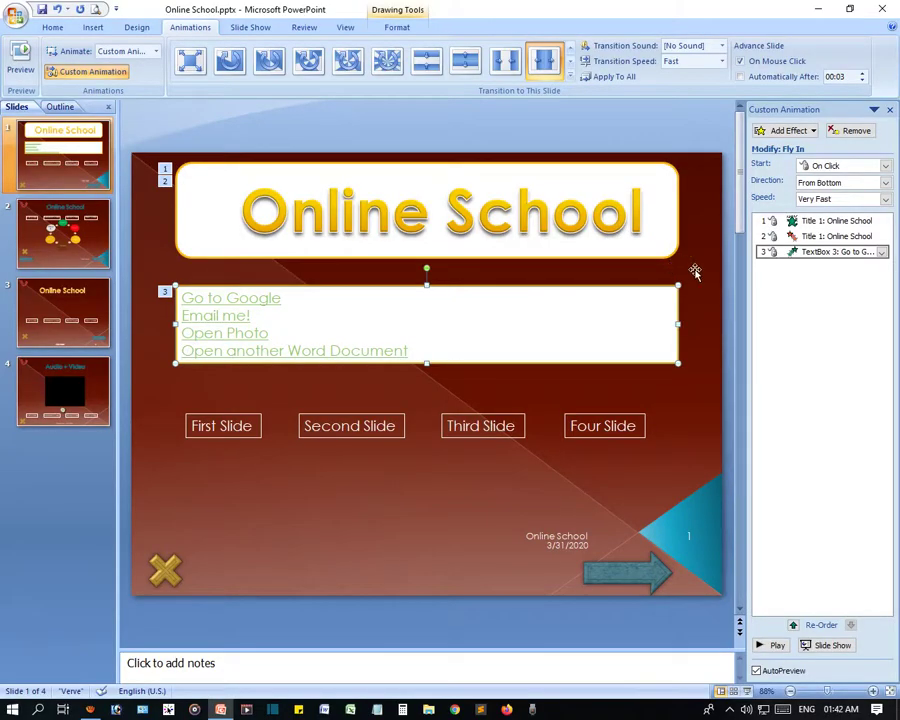
- Move the title's Fly Out below the TextBox 3 Fly In, then preview the new order
{"action": "left_click", "coordinate": [165, 180]}
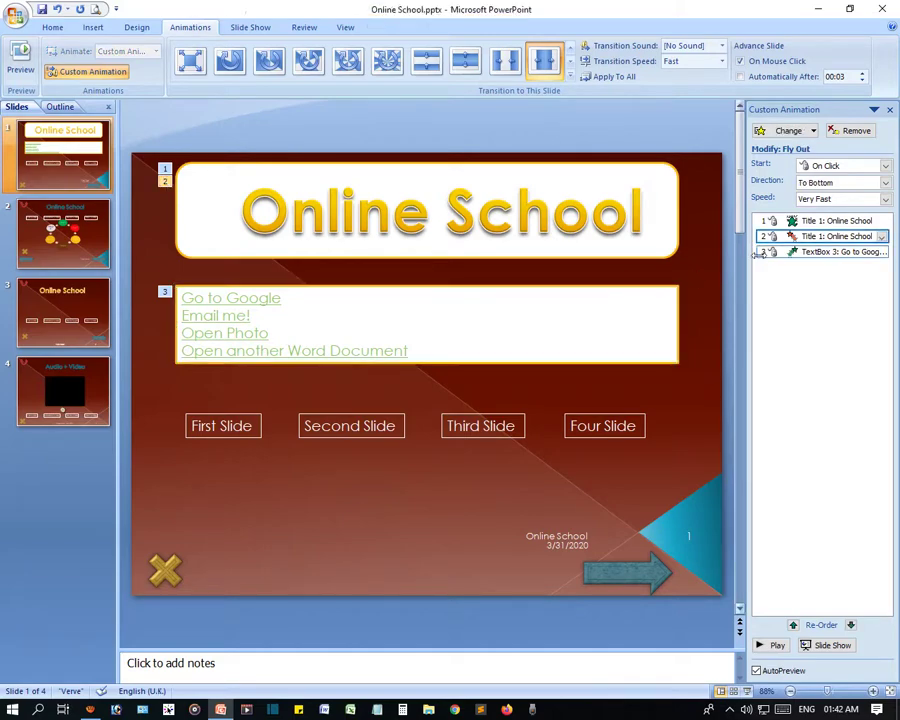
{"action": "left_click_drag", "start_coordinate": [763, 236], "coordinate": [775, 293]}
{"action": "left_click", "coordinate": [778, 296]}
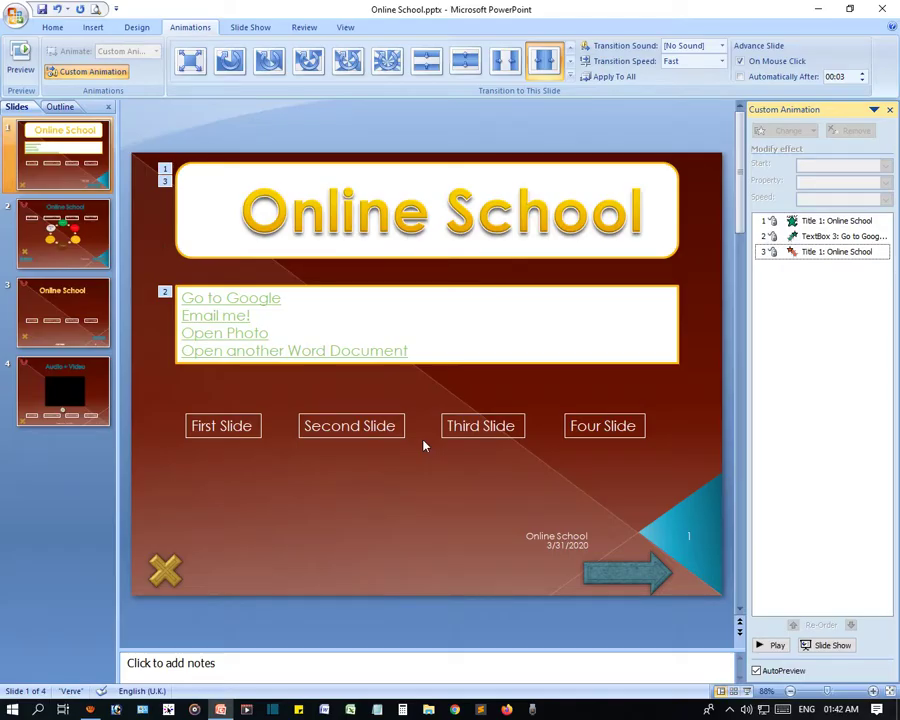
{"action": "key", "text": "F5"}
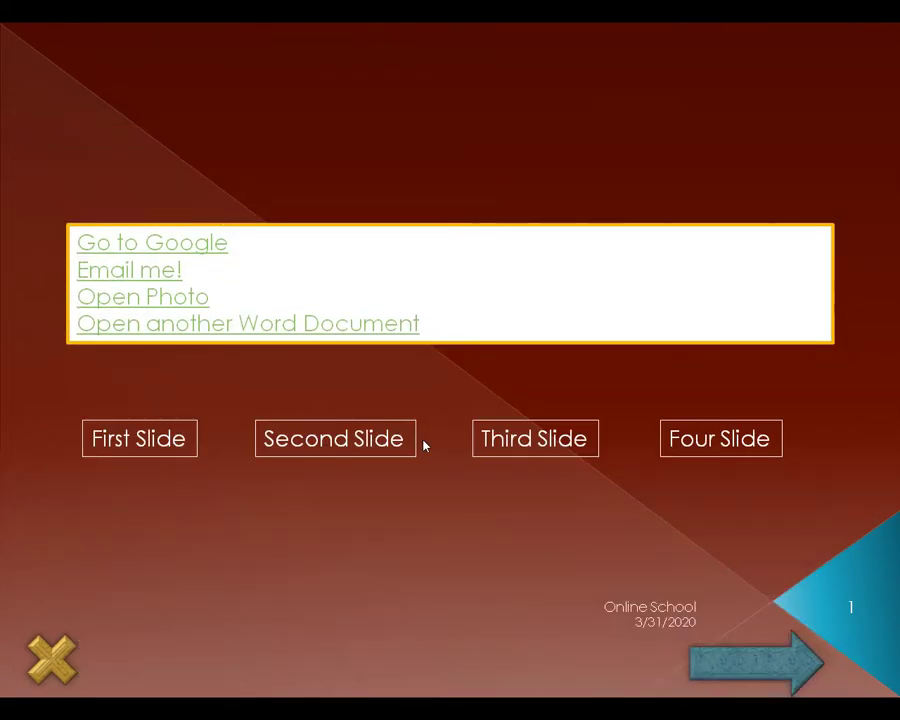
{"action": "key", "text": "Escape"}
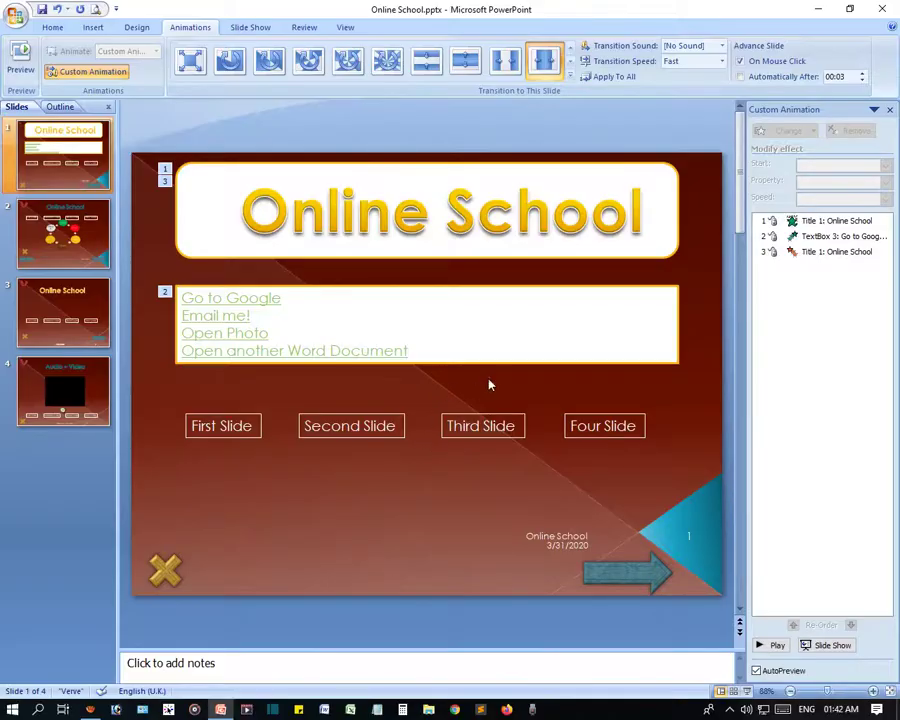
- Give the hyperlinks text box a Blinds exit animation
{"action": "left_click", "coordinate": [494, 364]}
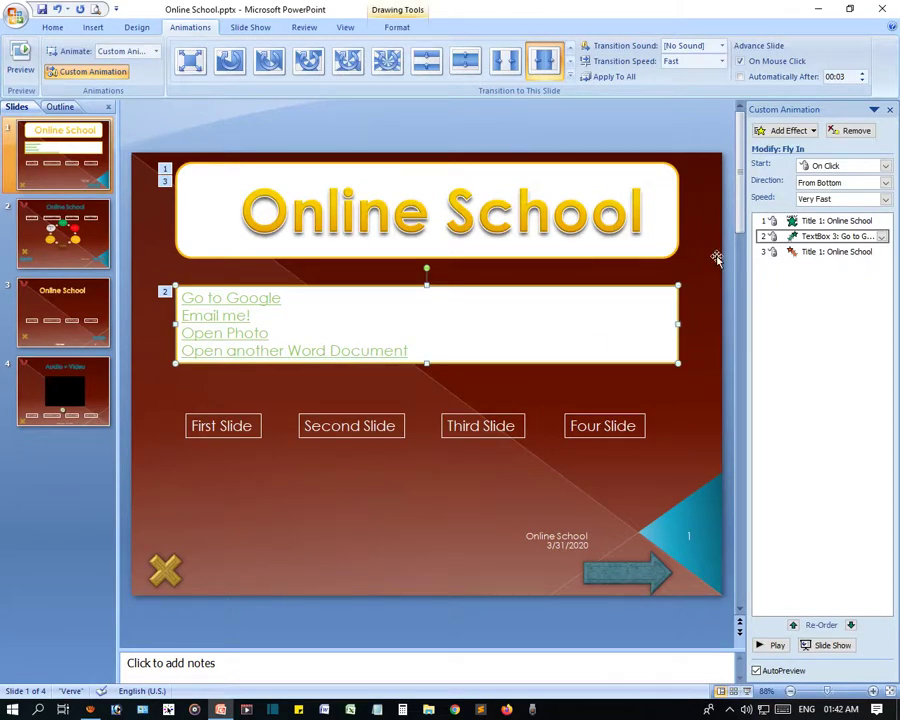
{"action": "left_click", "coordinate": [800, 137]}
{"action": "mouse_move", "coordinate": [760, 179]}
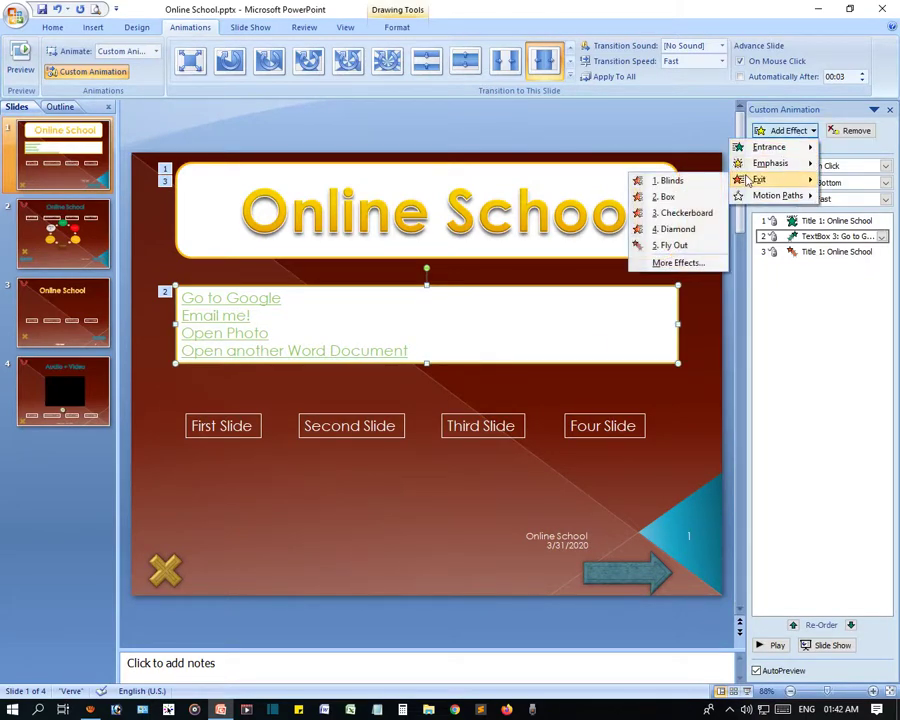
{"action": "left_click", "coordinate": [671, 181]}
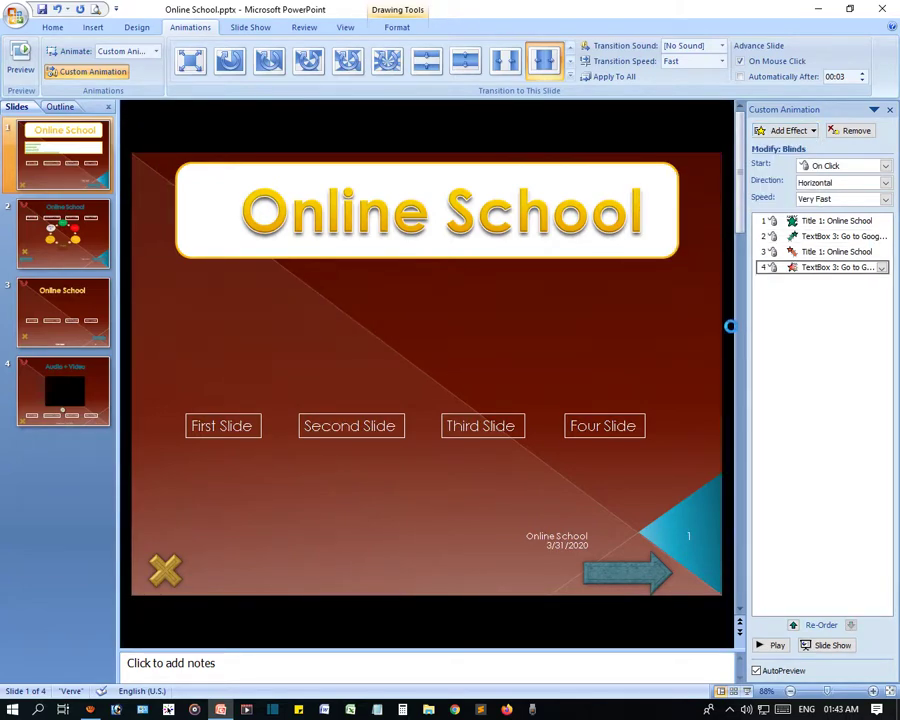
{"action": "left_click", "coordinate": [694, 410]}
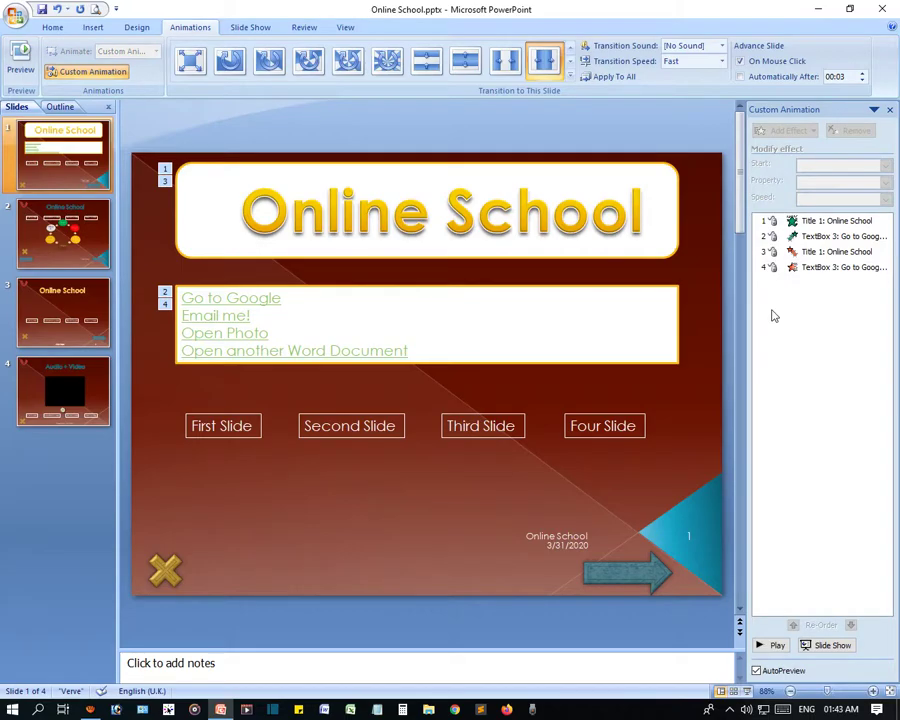
- Preview the show, move the title's Fly Out exit to last, and restart the slide show
{"action": "key", "text": "F5"}
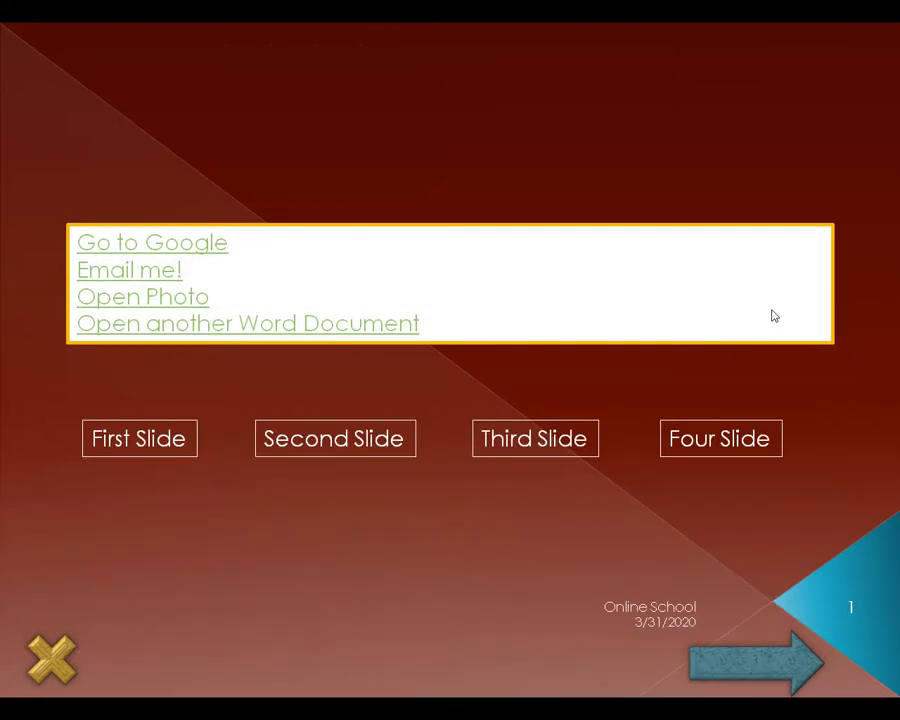
{"action": "key", "text": "Escape"}
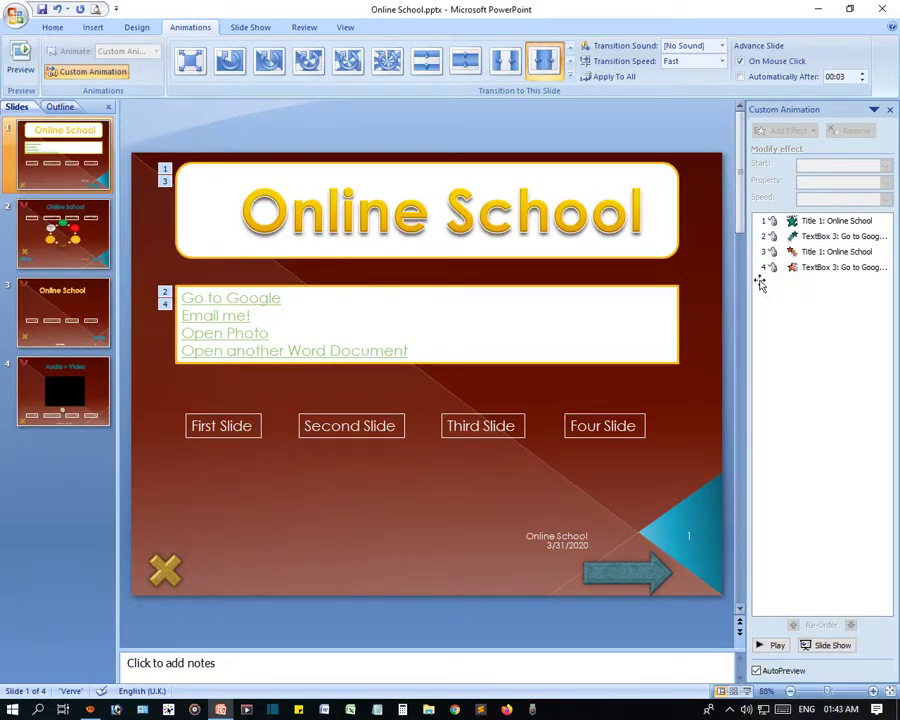
{"action": "left_click_drag", "start_coordinate": [767, 252], "coordinate": [767, 278]}
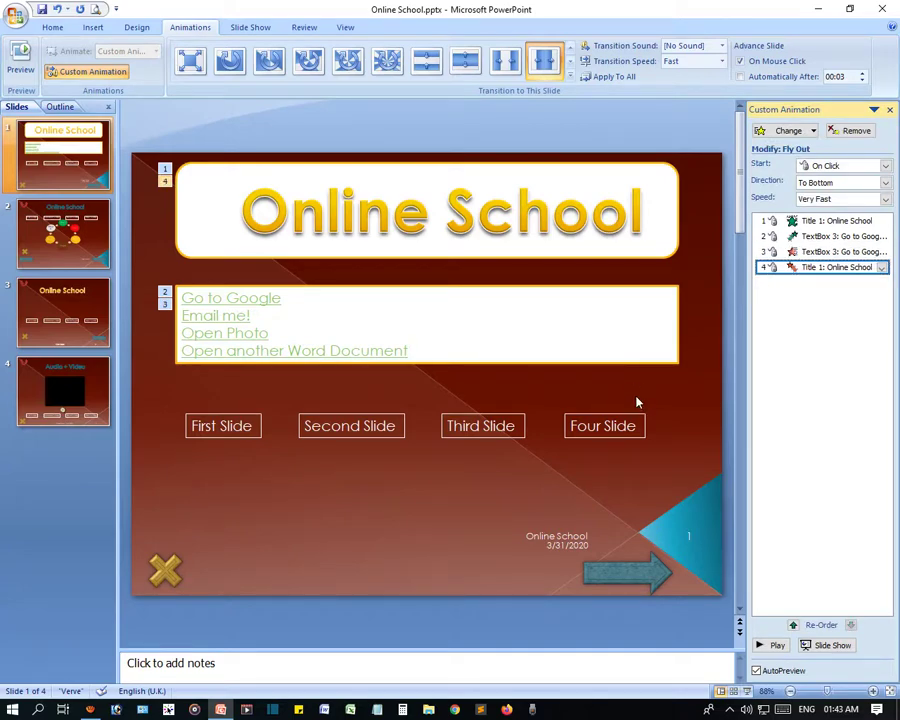
{"action": "key", "text": "F5"}
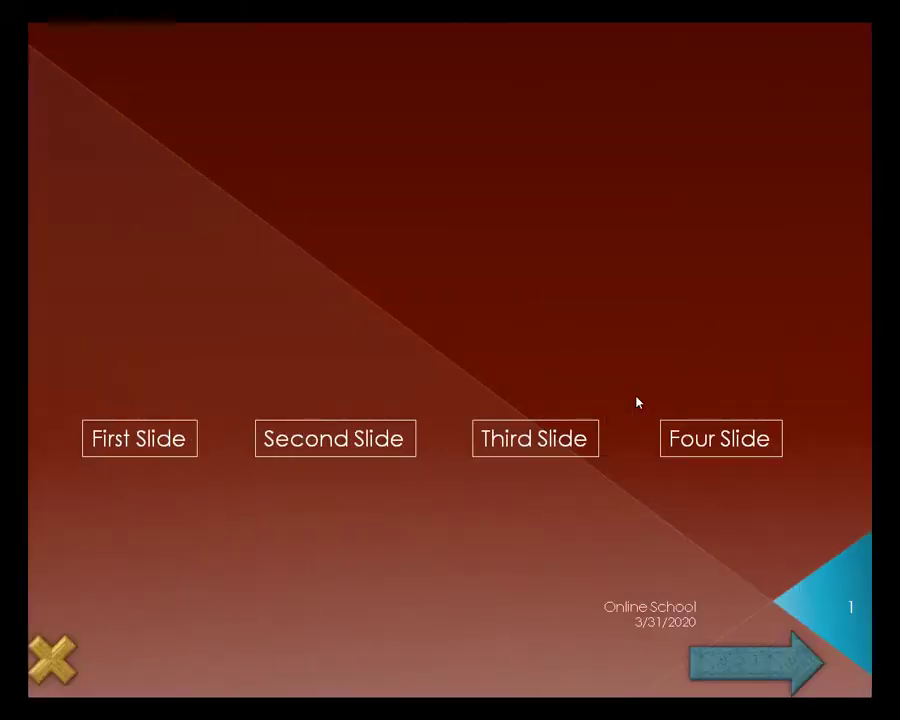
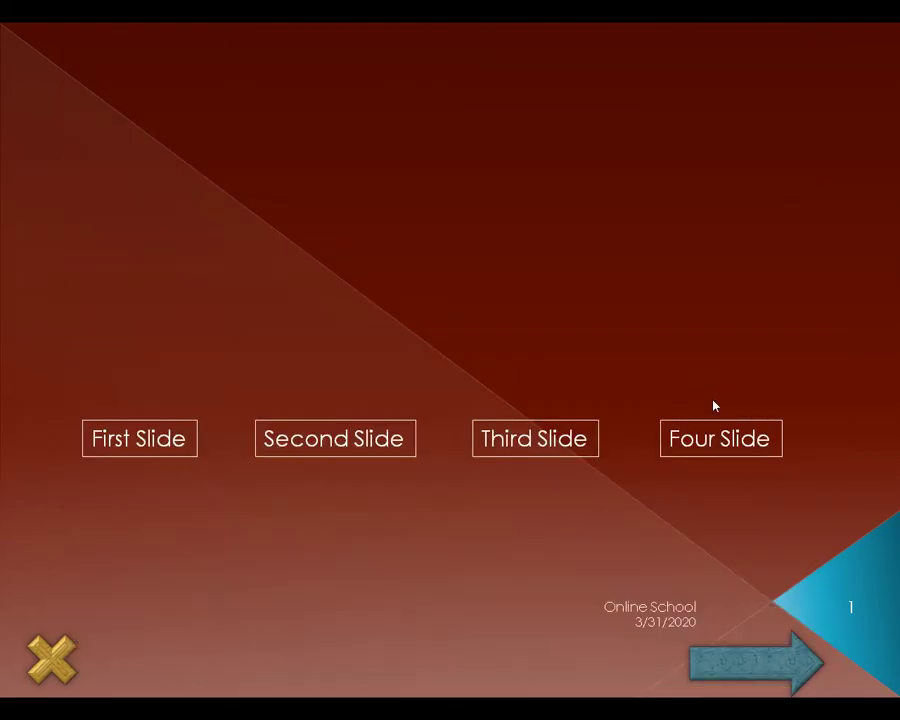
- Leave the slide show and widen the Online School title box slightly to the right
{"action": "key", "text": "Escape"}
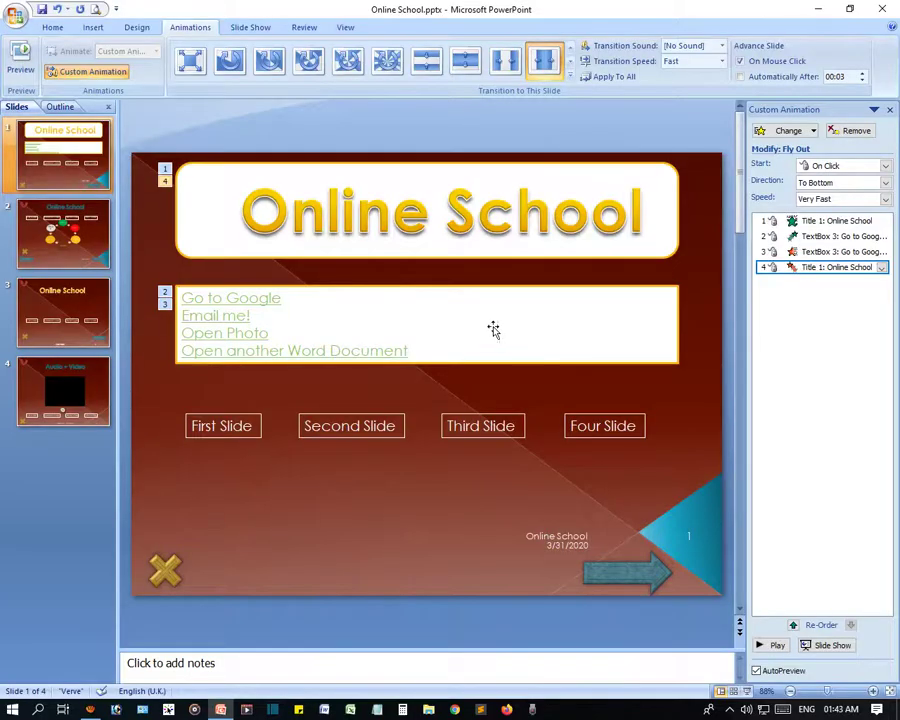
{"action": "triple_click", "coordinate": [445, 227]}
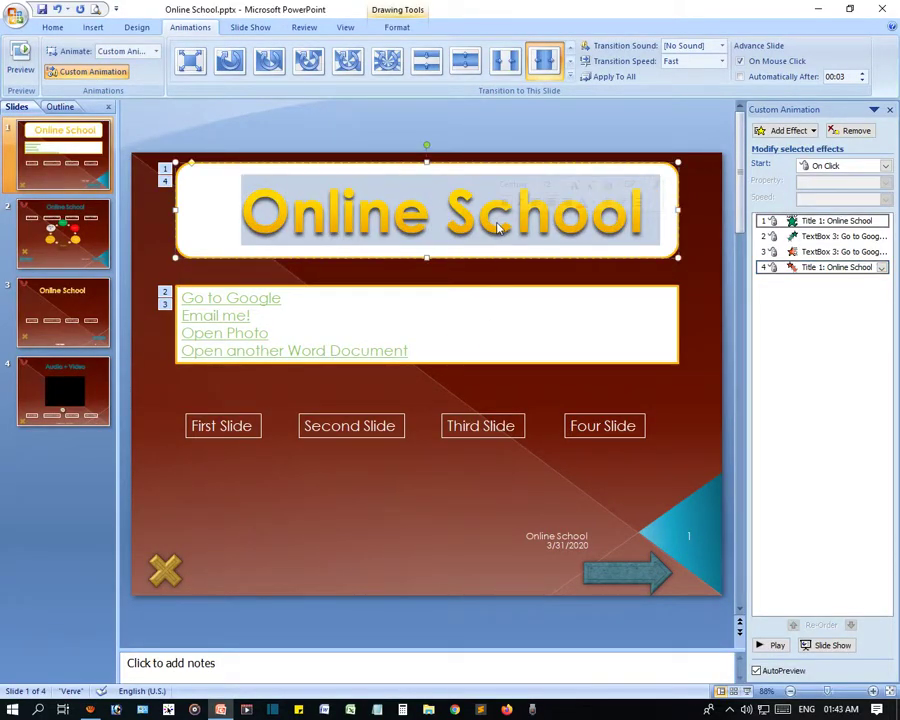
{"action": "left_click", "coordinate": [290, 268]}
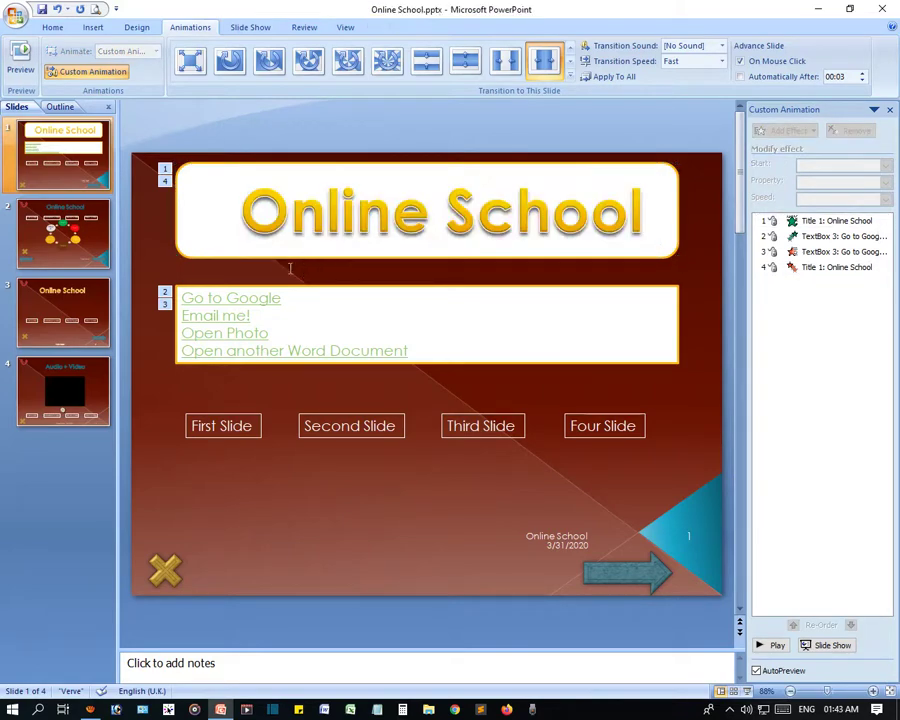
{"action": "left_click", "coordinate": [230, 259]}
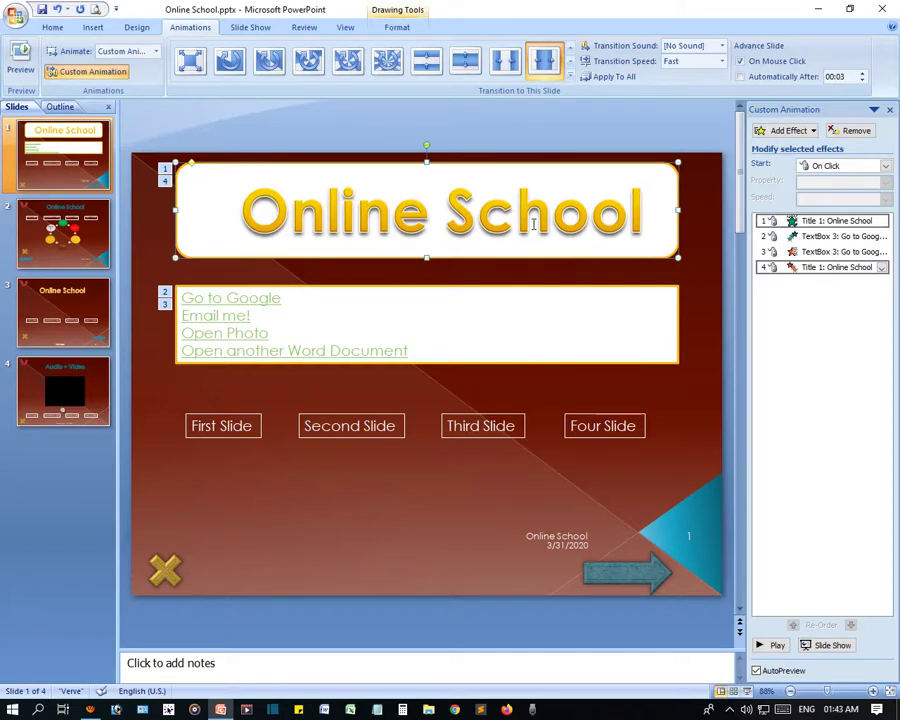
{"action": "left_click_drag", "start_coordinate": [681, 212], "coordinate": [695, 212]}
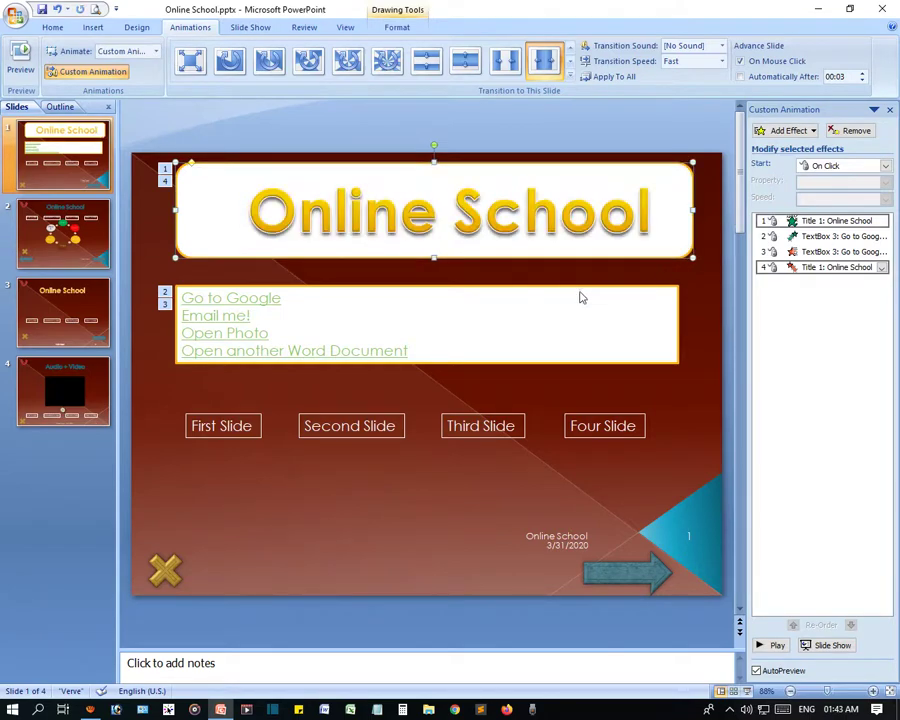
- Select the title text and add a Blinds entrance, then undo it
{"action": "left_click", "coordinate": [398, 220]}
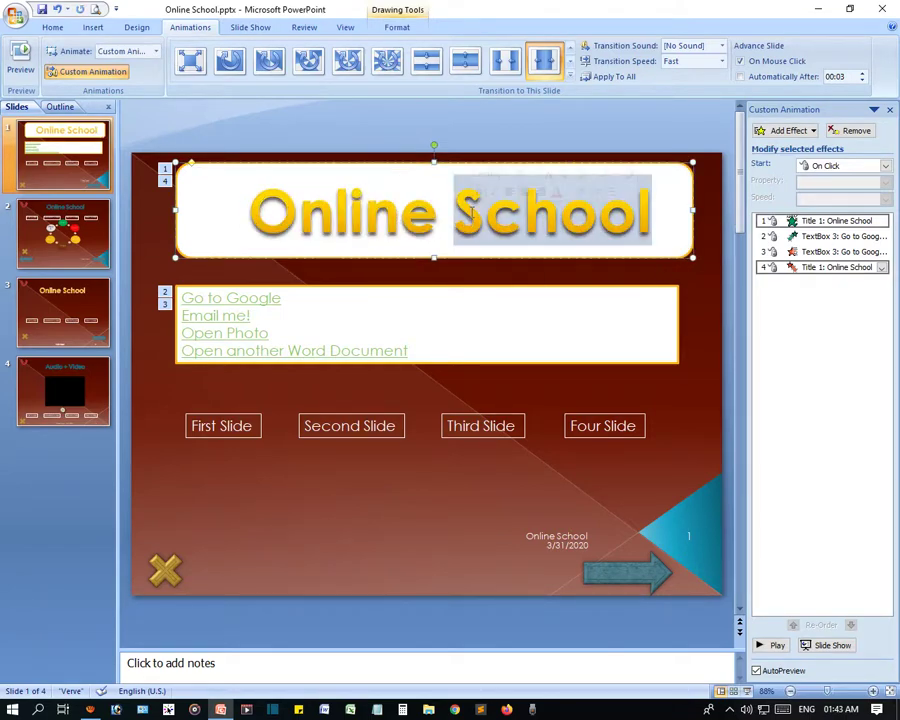
{"action": "triple_click", "coordinate": [436, 218]}
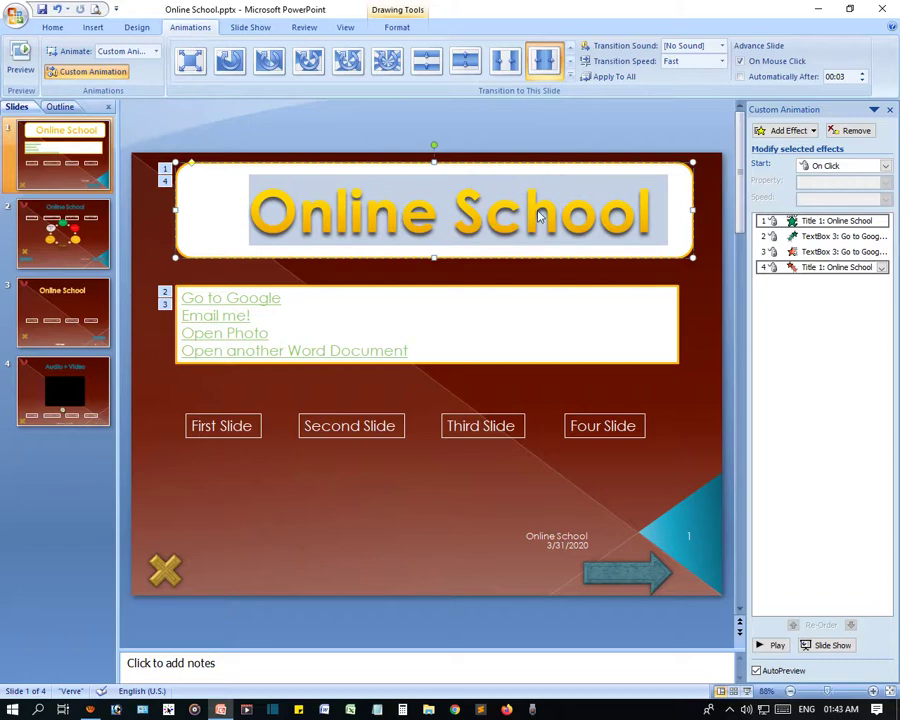
{"action": "left_click", "coordinate": [790, 131]}
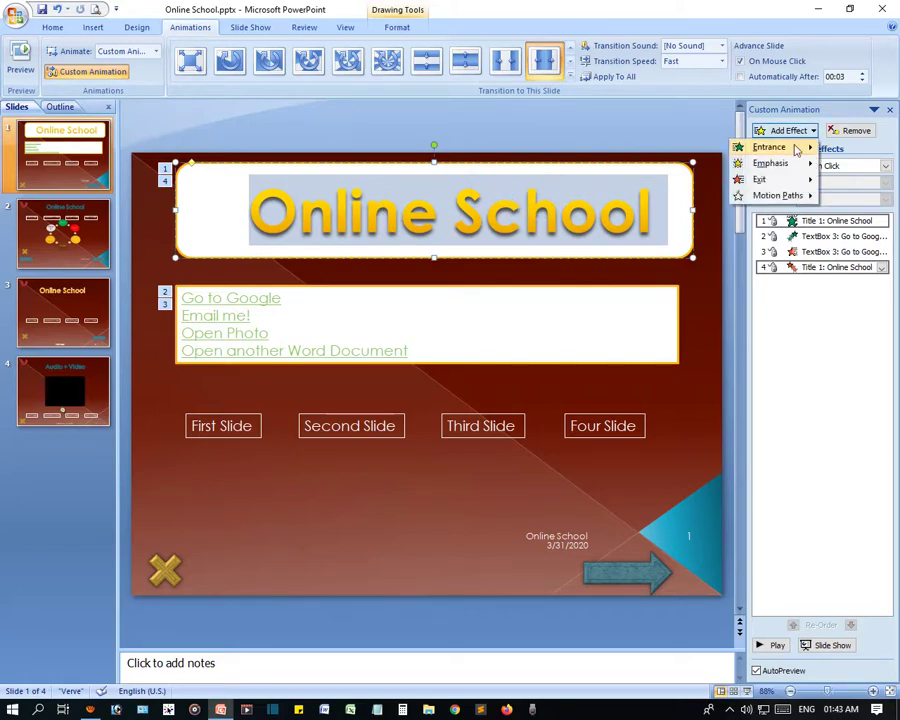
{"action": "mouse_move", "coordinate": [797, 150]}
{"action": "left_click", "coordinate": [665, 149]}
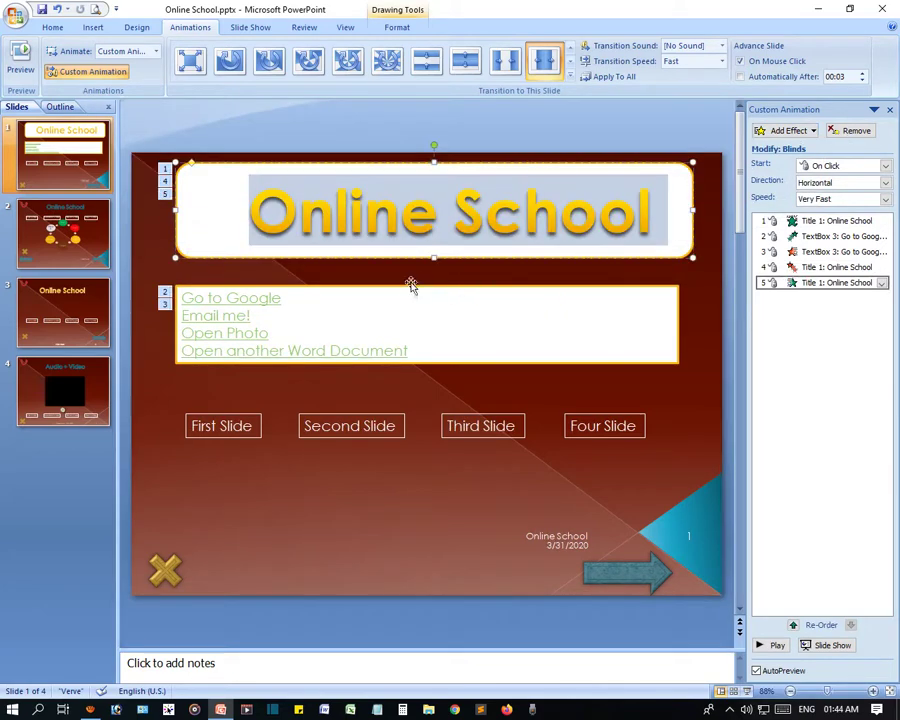
{"action": "key", "text": "ctrl+z"}
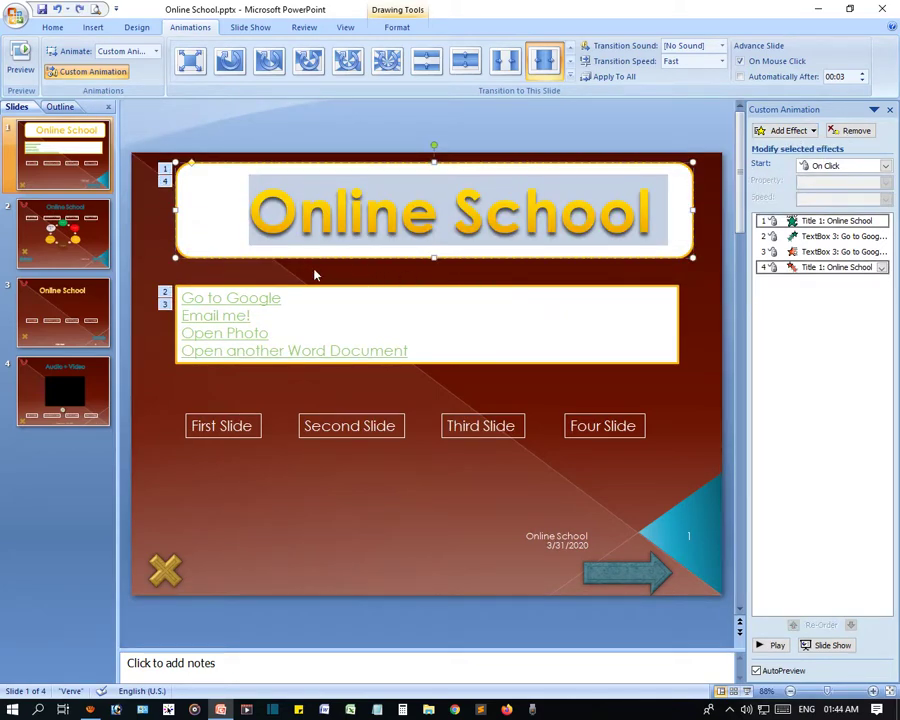
- Select all four hyperlink lines, add an Ease In entrance, and start the slide show
{"action": "left_click", "coordinate": [260, 310]}
{"action": "key", "text": "ctrl+shift+Left"}
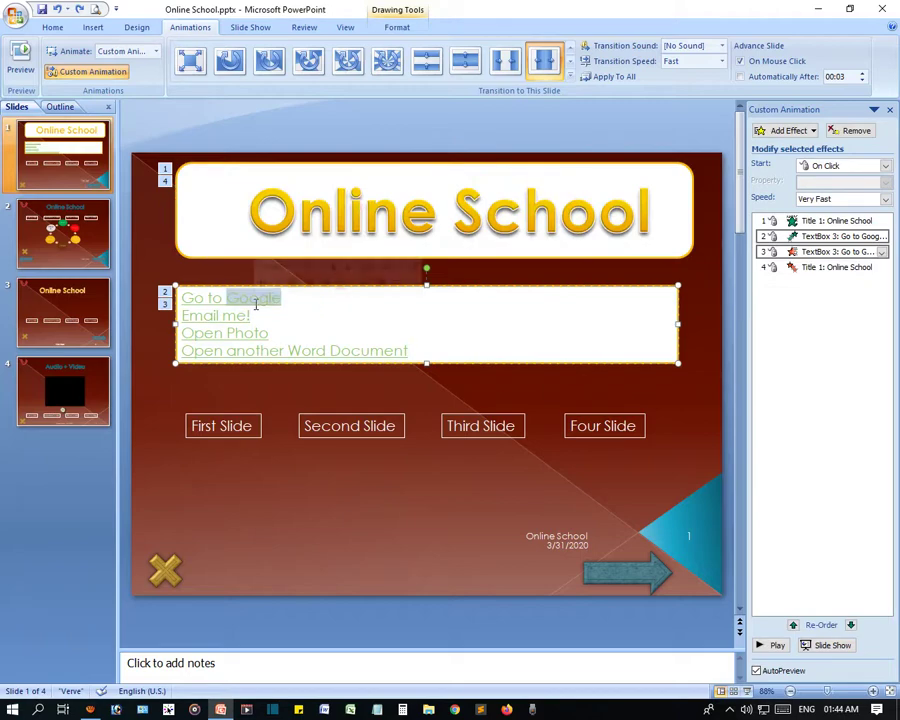
{"action": "key", "text": "ctrl+shift+Left"}
{"action": "key", "text": "ctrl+shift+Left"}
{"action": "key", "text": "Down"}
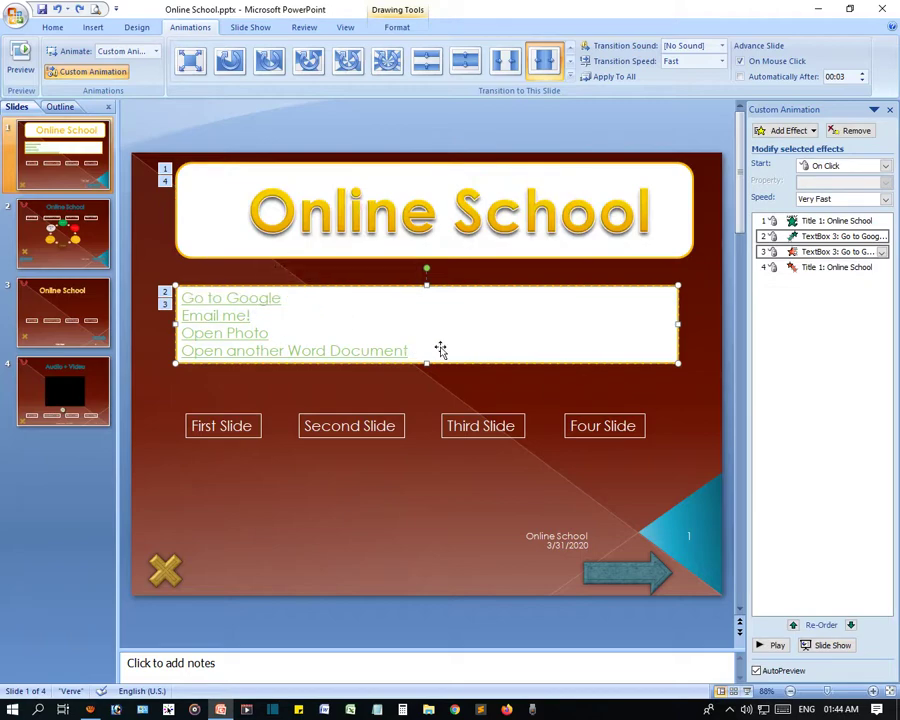
{"action": "left_click_drag", "start_coordinate": [409, 350], "coordinate": [183, 297]}
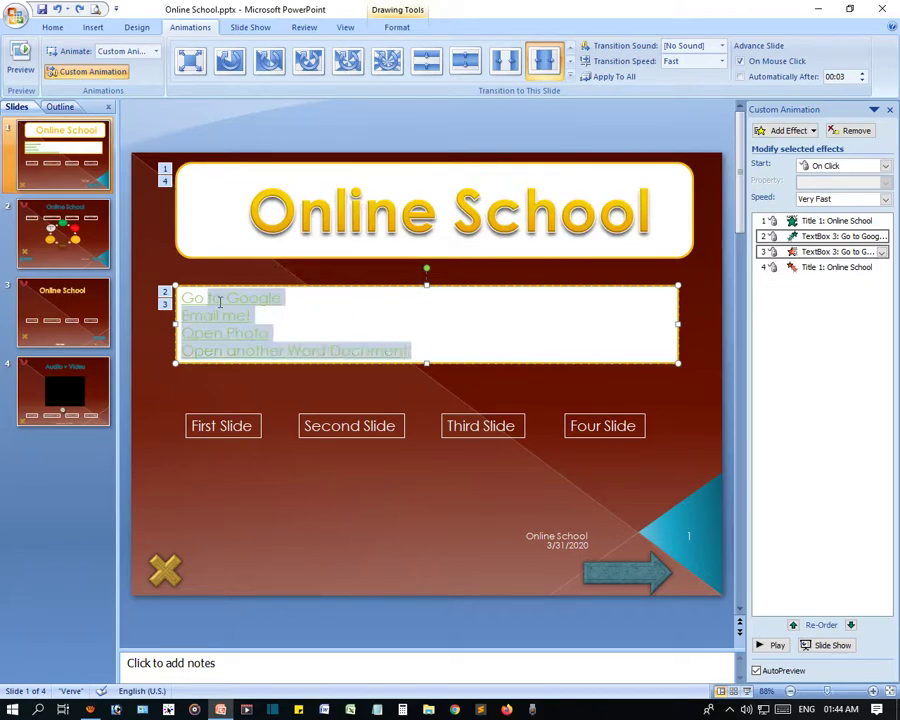
{"action": "left_click", "coordinate": [788, 130]}
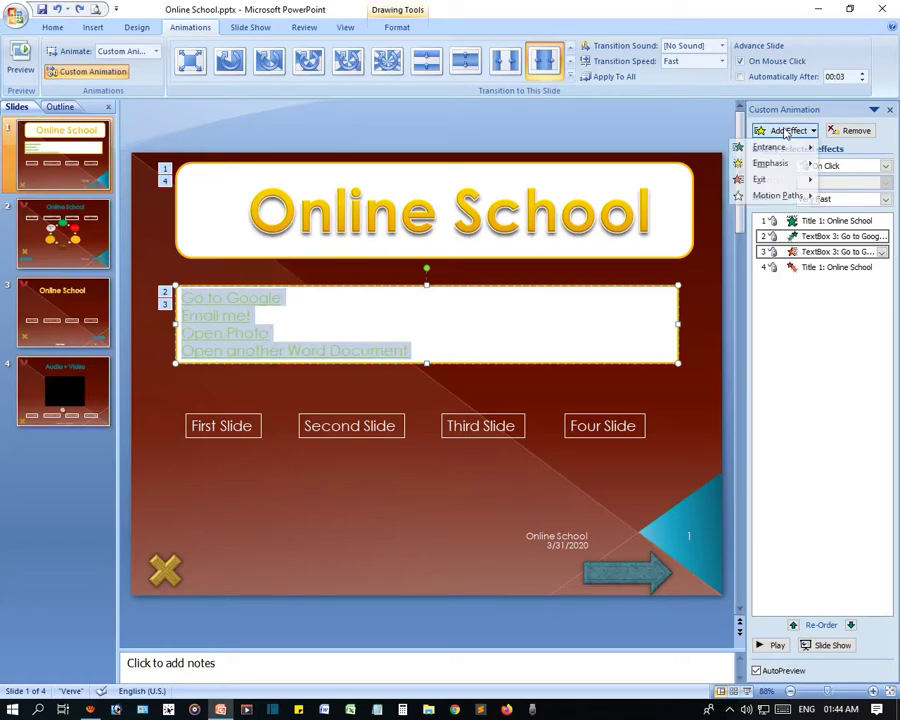
{"action": "mouse_move", "coordinate": [772, 147]}
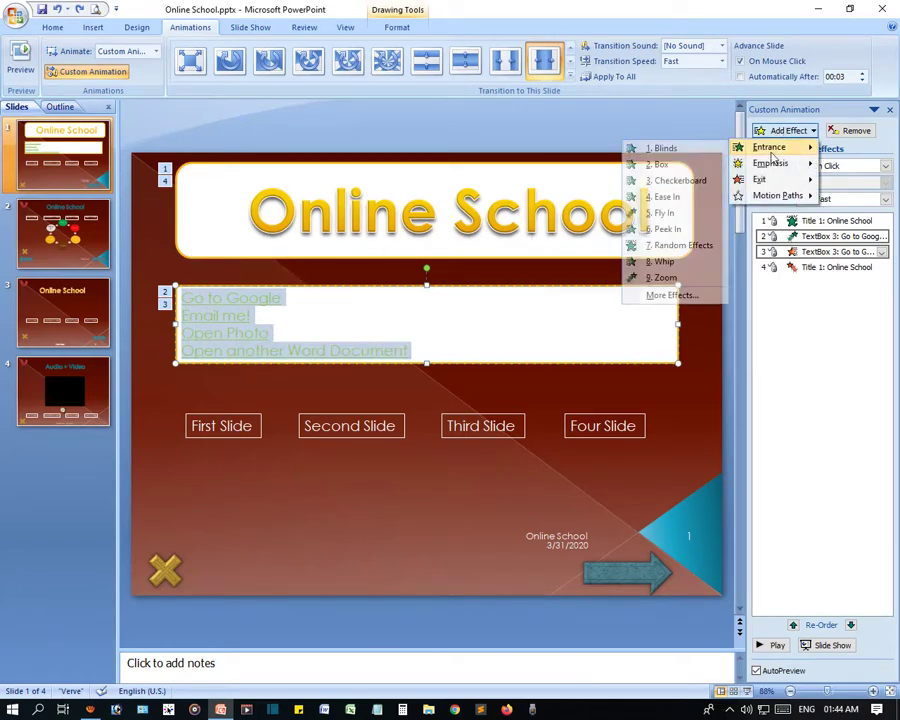
{"action": "left_click", "coordinate": [680, 197]}
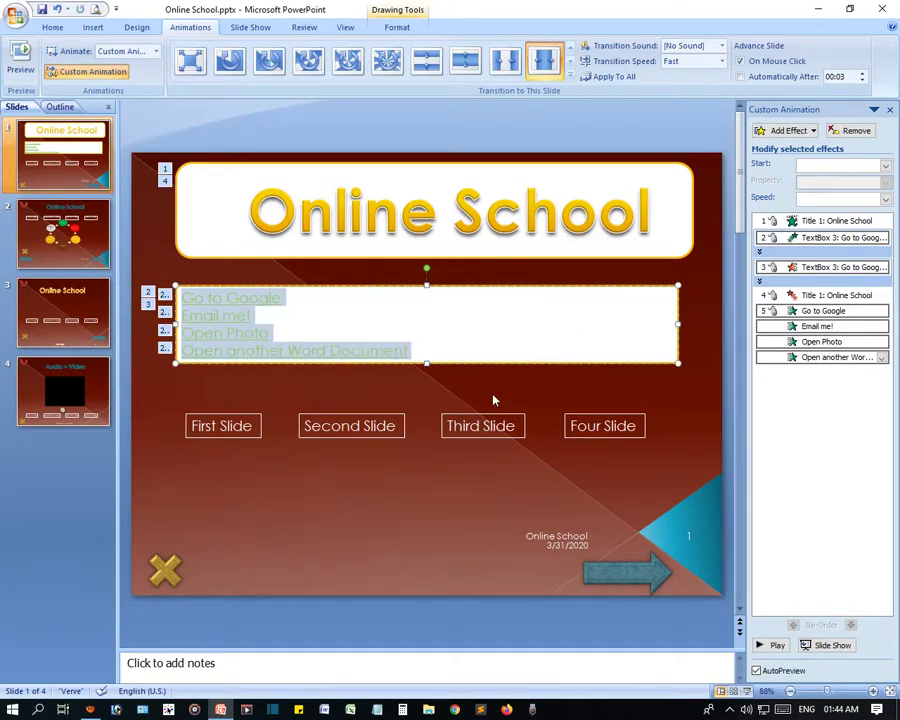
{"action": "key", "text": "F5"}
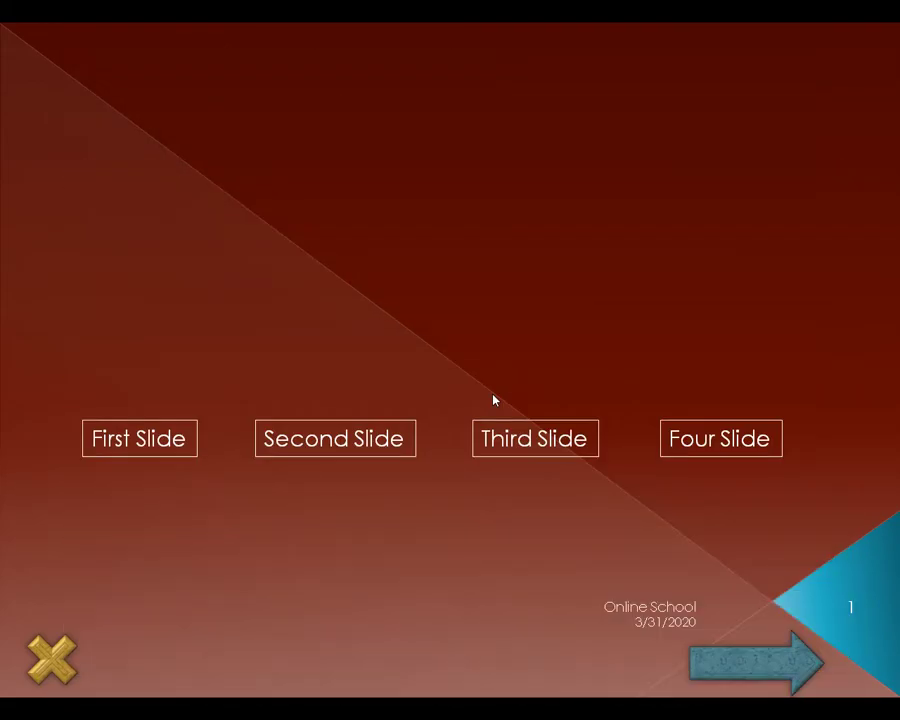
- Move the Go to Google animation above the other TextBox effect, expand the group, and replay
{"action": "key", "text": "Escape"}
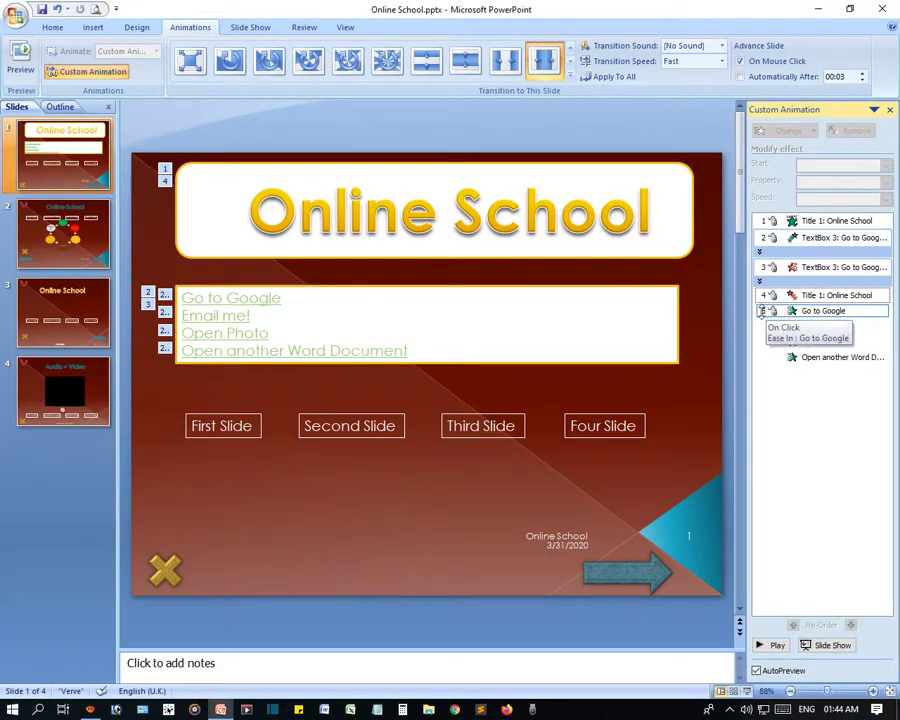
{"action": "left_click", "coordinate": [775, 312]}
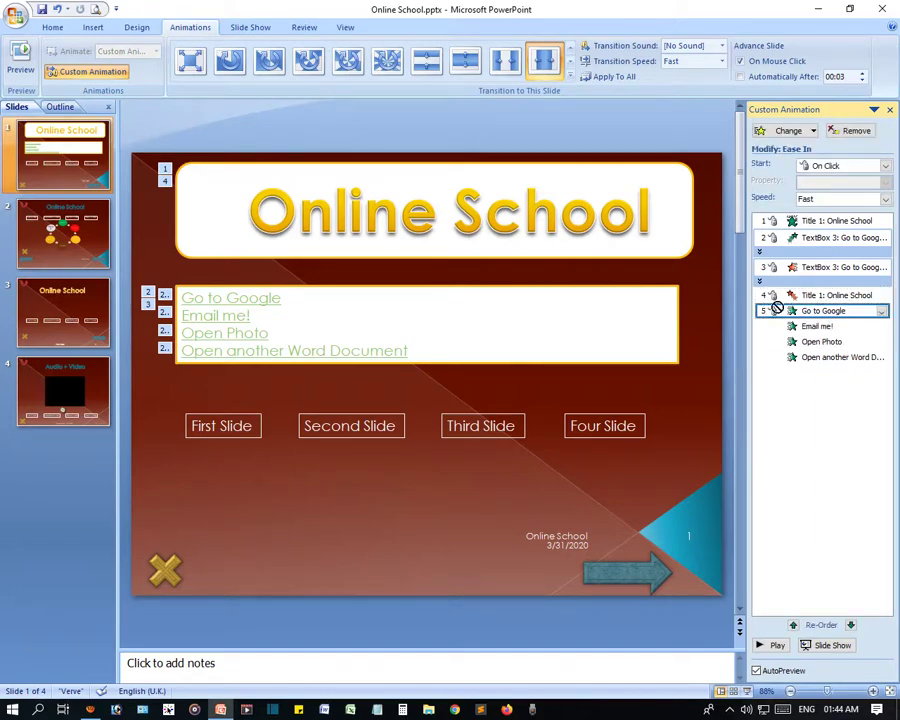
{"action": "left_click_drag", "start_coordinate": [777, 307], "coordinate": [776, 261]}
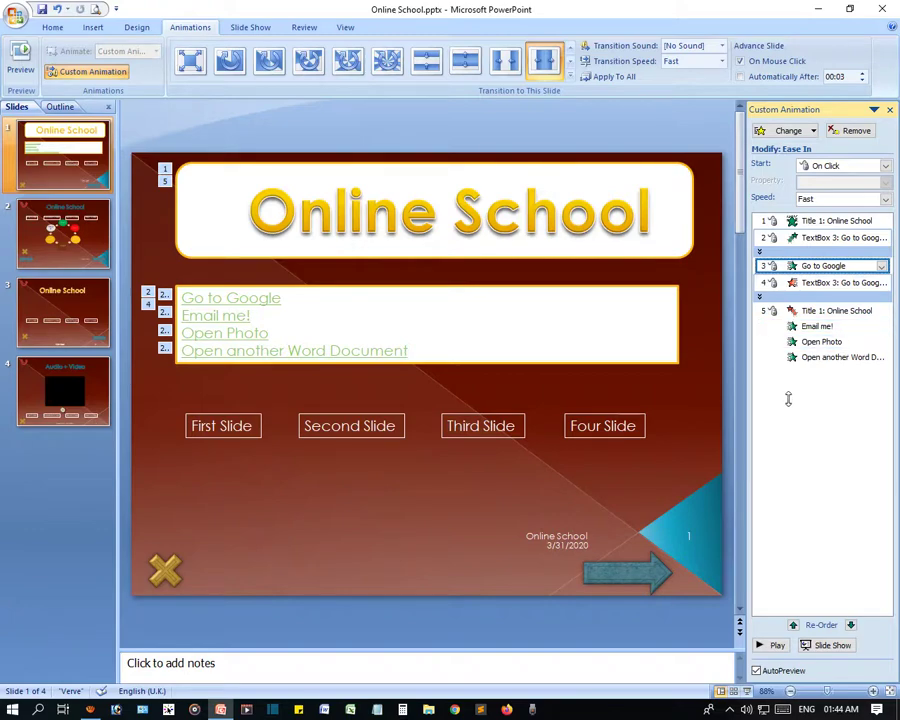
{"action": "left_click", "coordinate": [760, 297]}
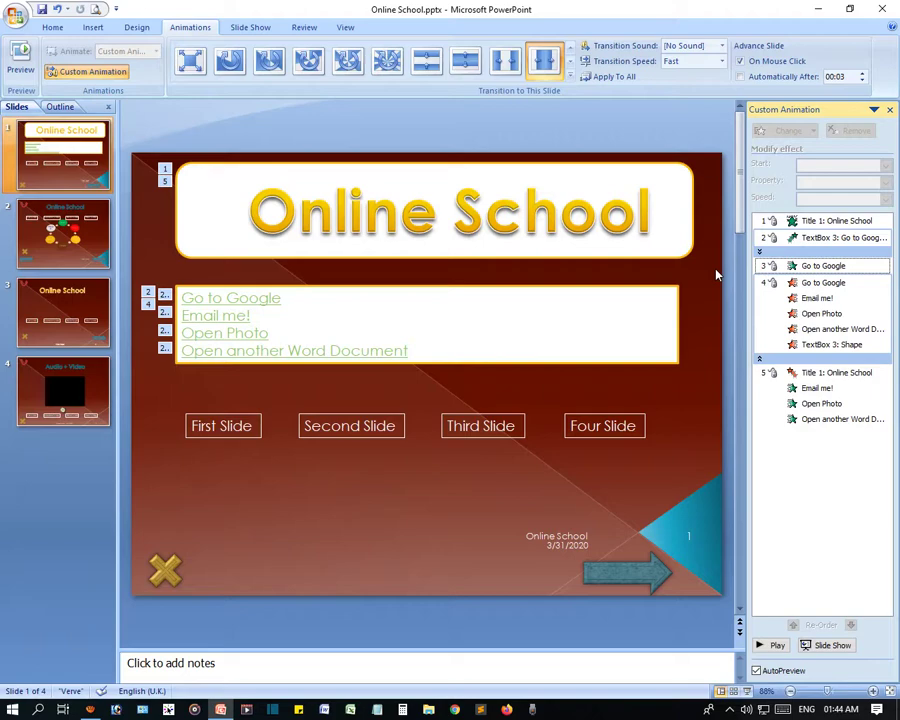
{"action": "key", "text": "F5"}
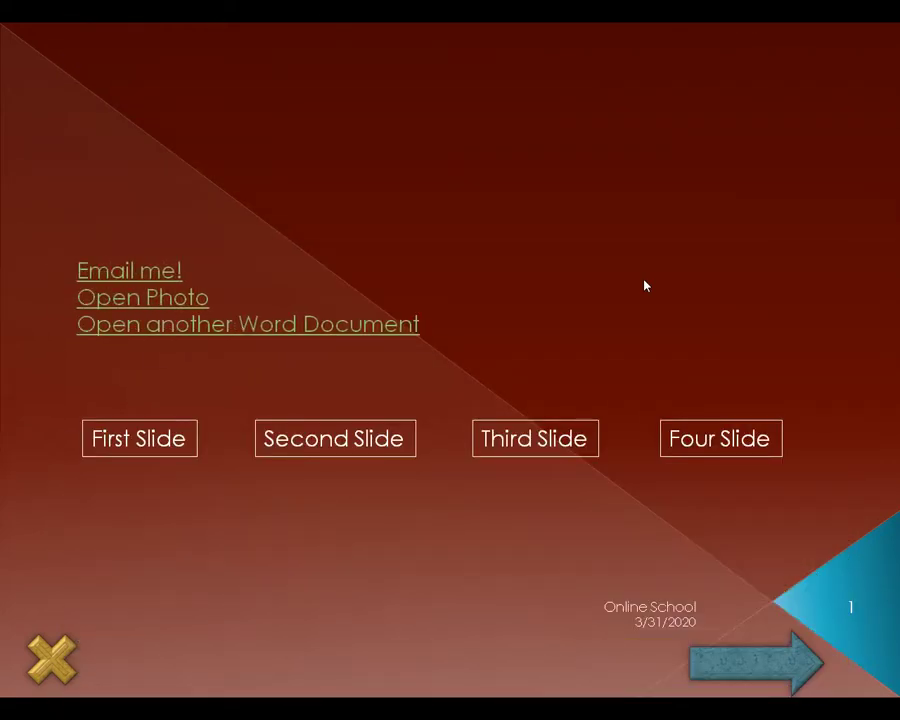
- Select the Go to Google and TextBox 3: Shape animations, then preview the show again
{"action": "key", "text": "Escape"}
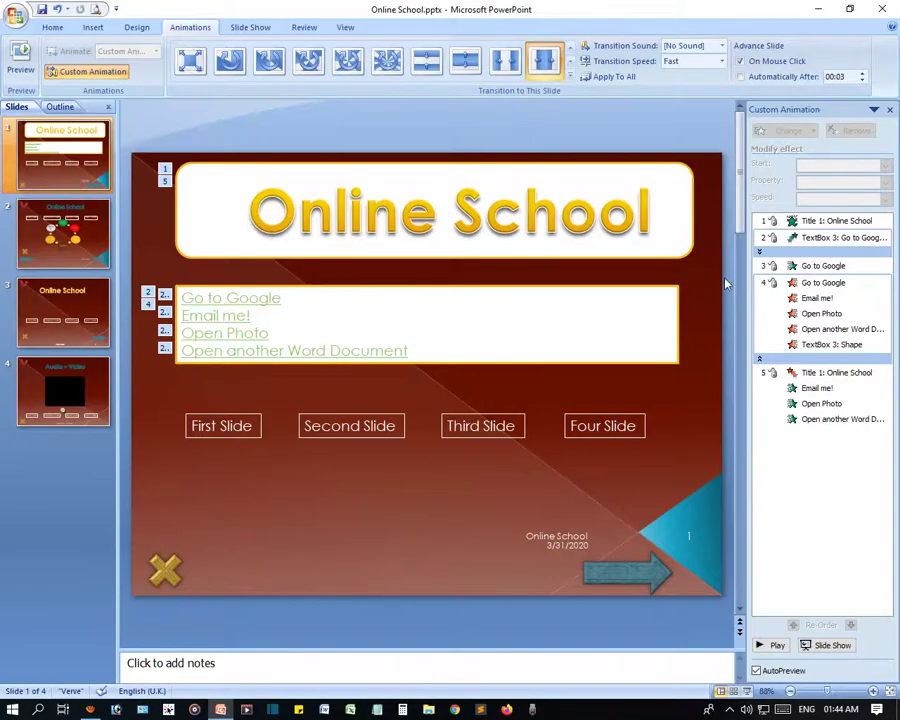
{"action": "left_click", "coordinate": [760, 283]}
{"action": "left_click", "coordinate": [147, 312]}
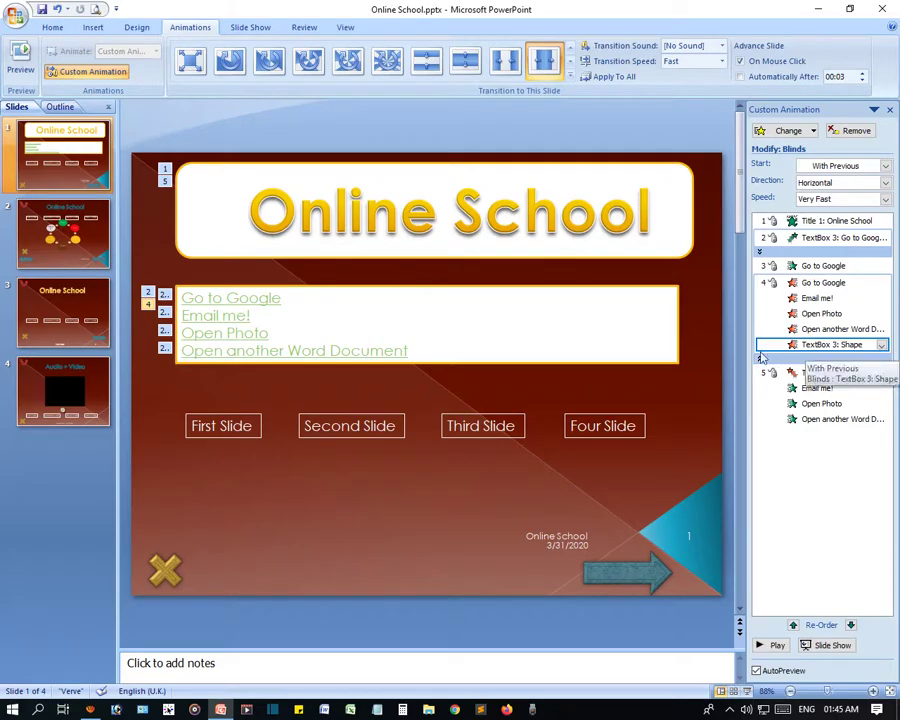
{"action": "key", "text": "F5"}
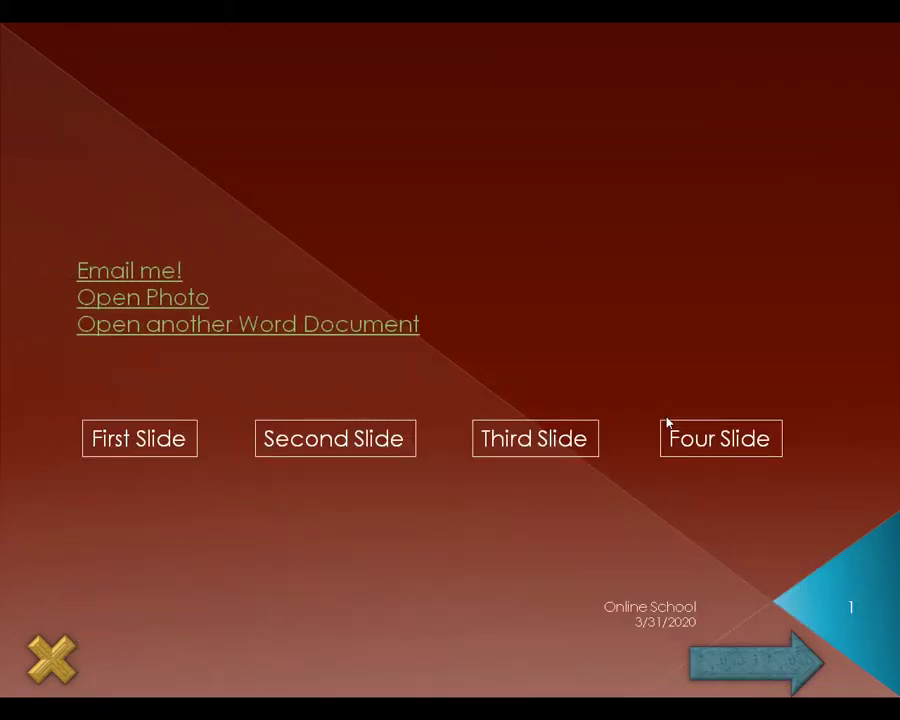
{"action": "key", "text": "Escape"}
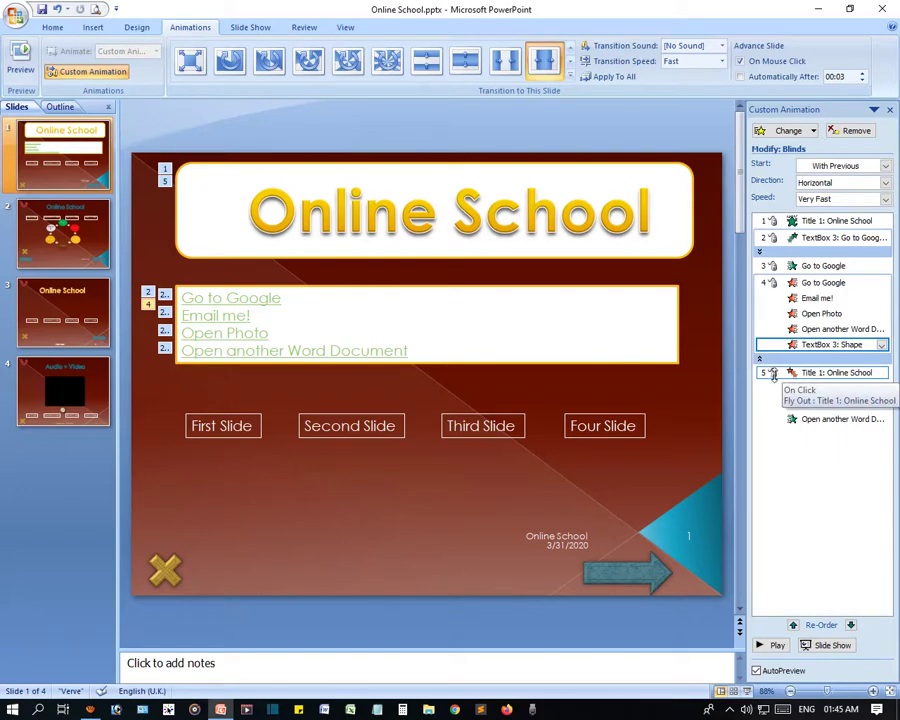
- Remove the Fly Out, Email me!, Open Photo and Open another Word Document animations, then run the show
{"action": "left_click", "coordinate": [779, 374]}
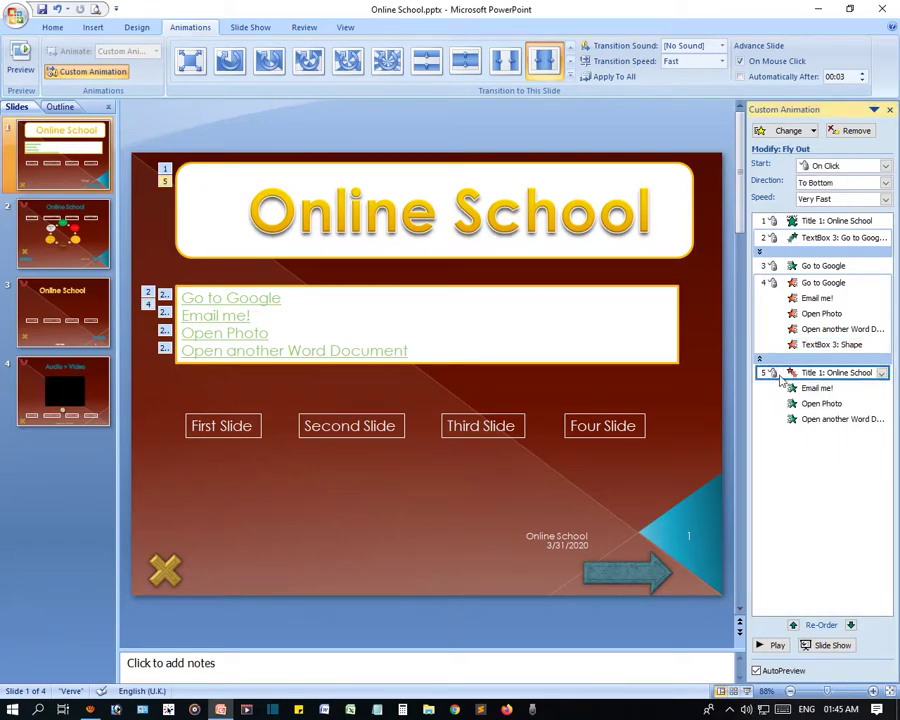
{"action": "left_click", "coordinate": [881, 372]}
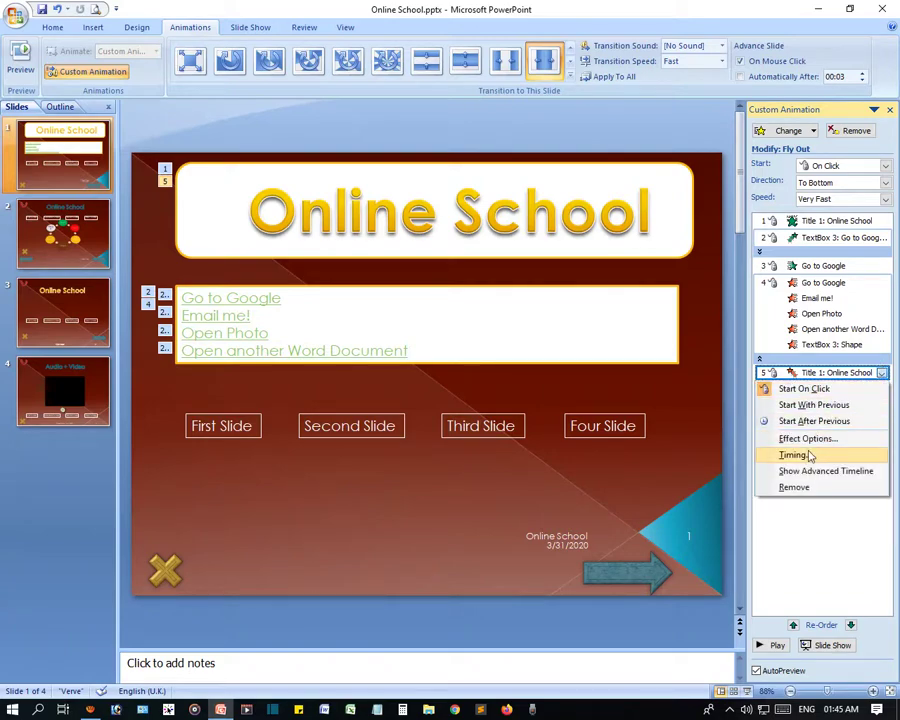
{"action": "left_click", "coordinate": [795, 488]}
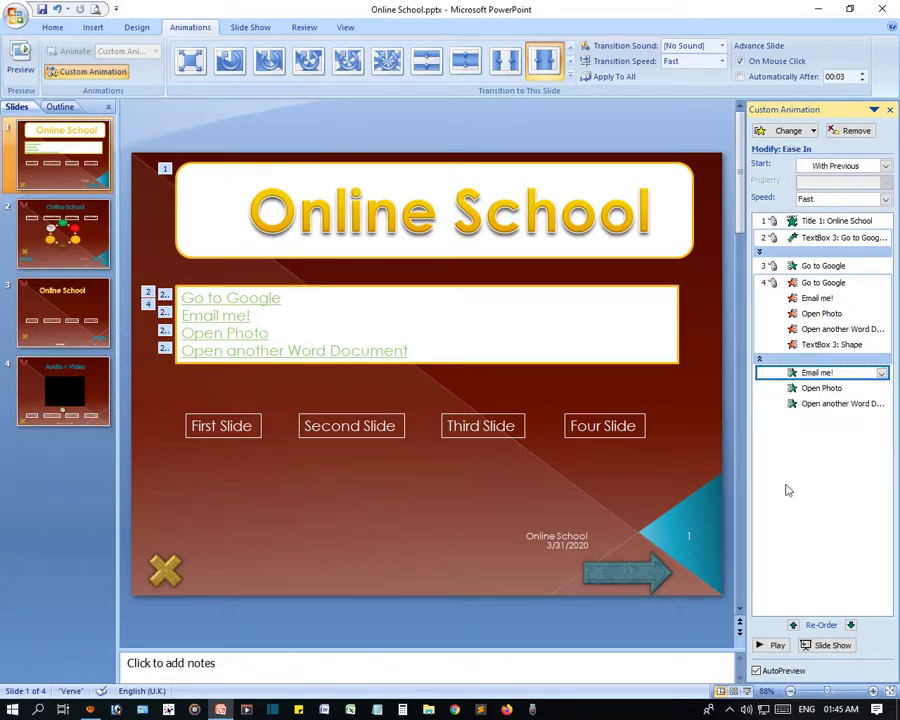
{"action": "left_click", "coordinate": [881, 372]}
{"action": "left_click", "coordinate": [795, 486]}
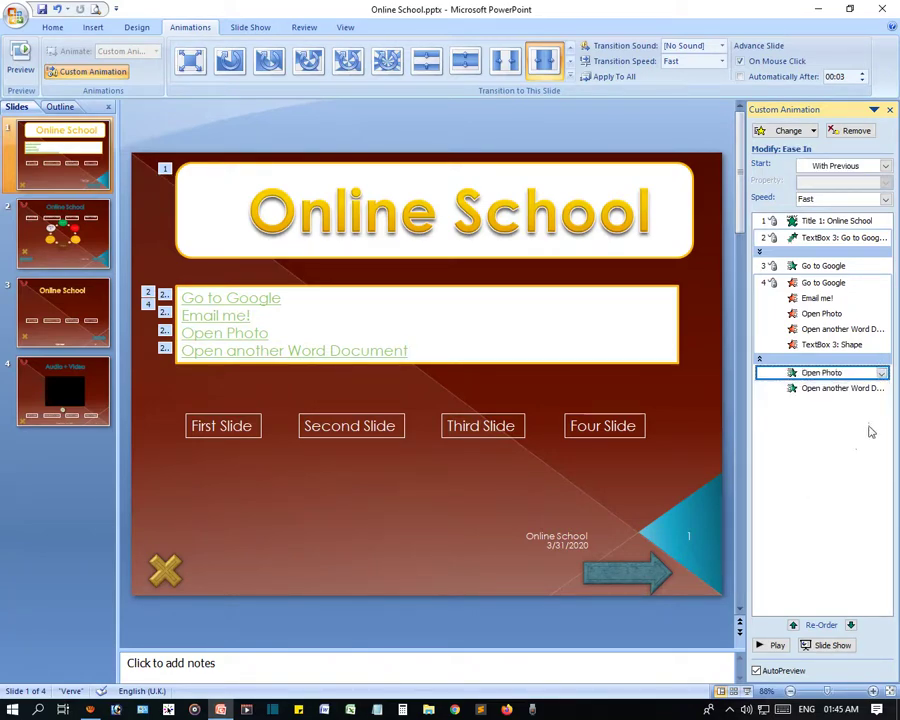
{"action": "left_click", "coordinate": [881, 372]}
{"action": "left_click", "coordinate": [795, 486]}
{"action": "left_click", "coordinate": [881, 372]}
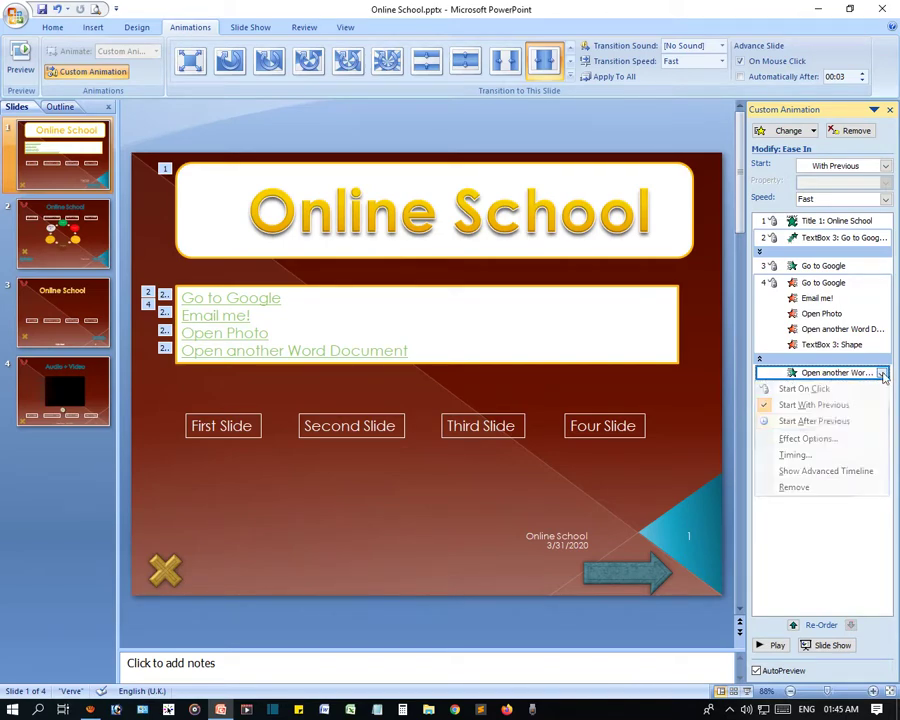
{"action": "left_click", "coordinate": [793, 488]}
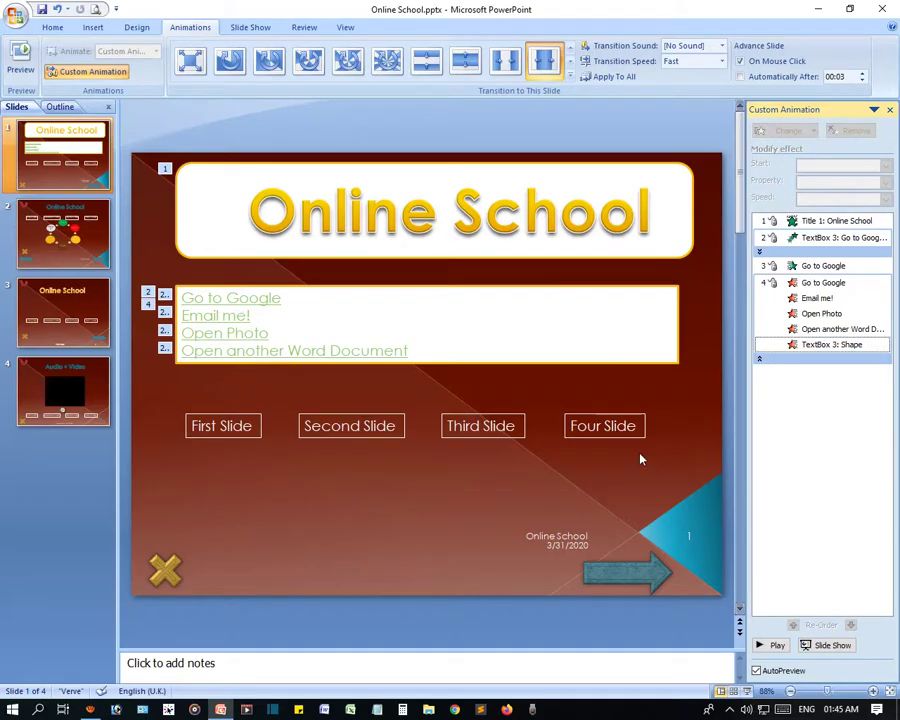
{"action": "key", "text": "F5"}
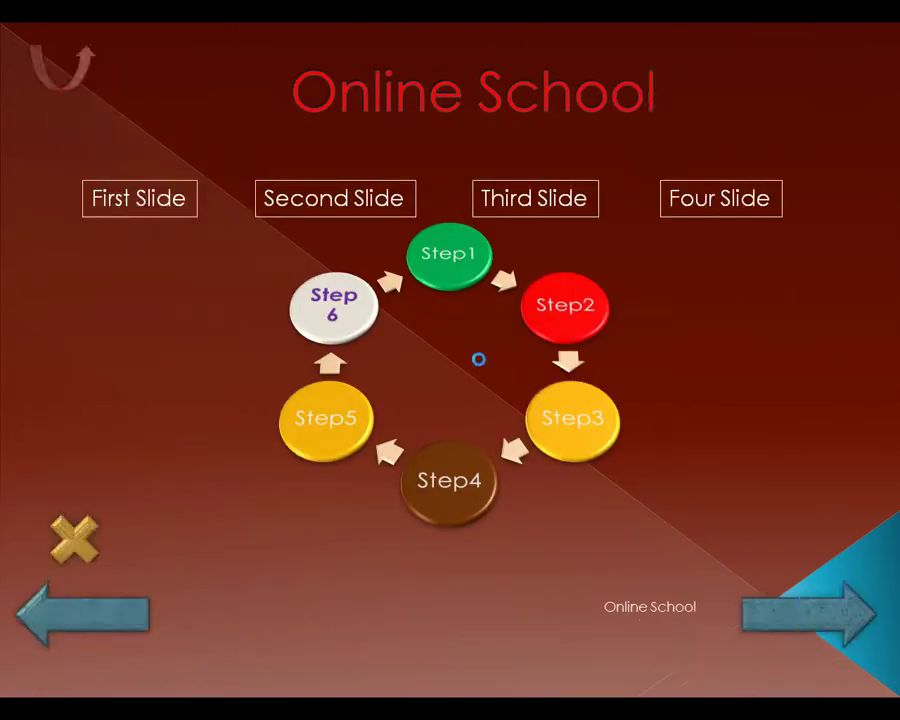
- Return to slide 1 and give the Email me! link a Box entrance
{"action": "key", "text": "Escape"}
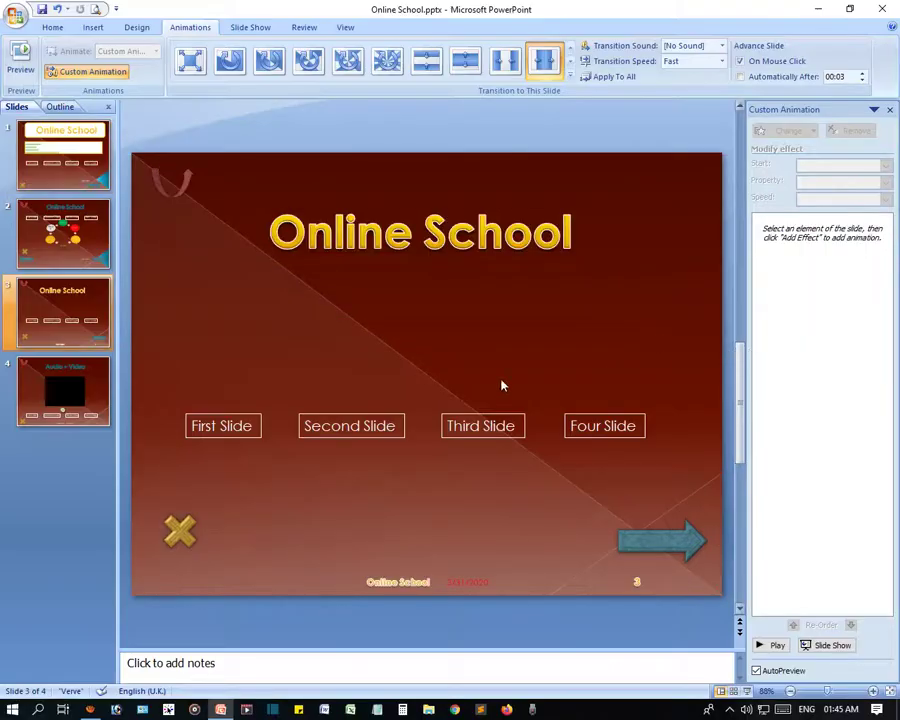
{"action": "left_click", "coordinate": [64, 160]}
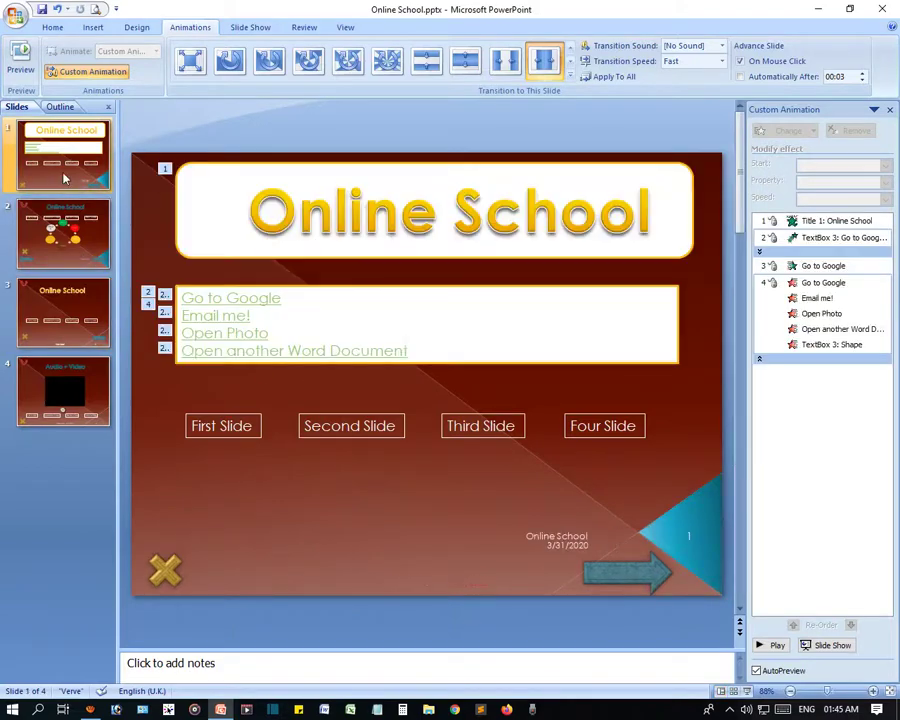
{"action": "left_click", "coordinate": [233, 315]}
{"action": "double_click", "coordinate": [233, 315]}
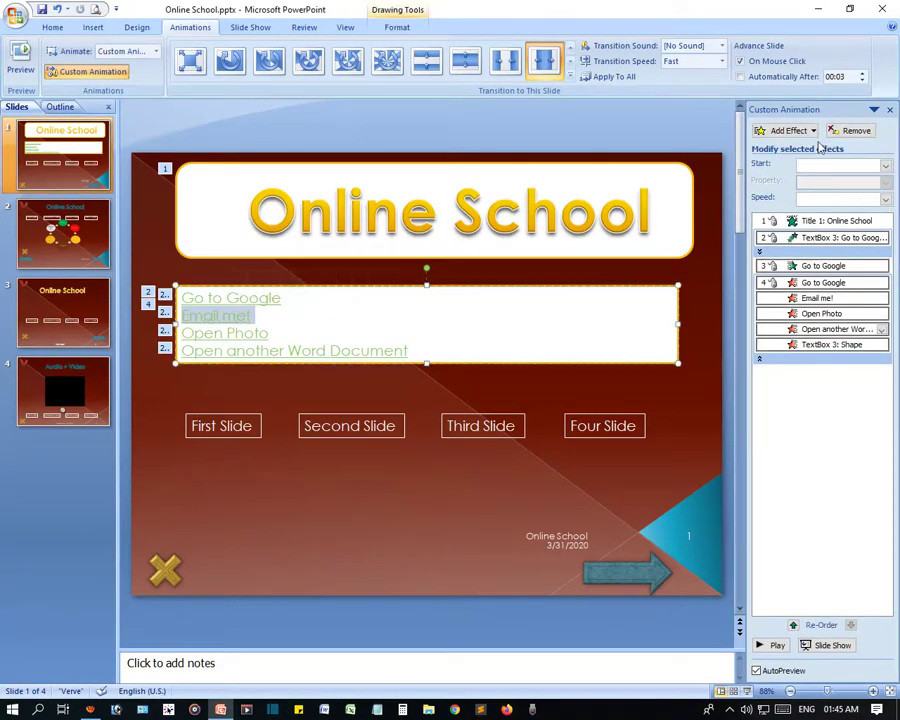
{"action": "left_click", "coordinate": [785, 130]}
{"action": "mouse_move", "coordinate": [772, 152]}
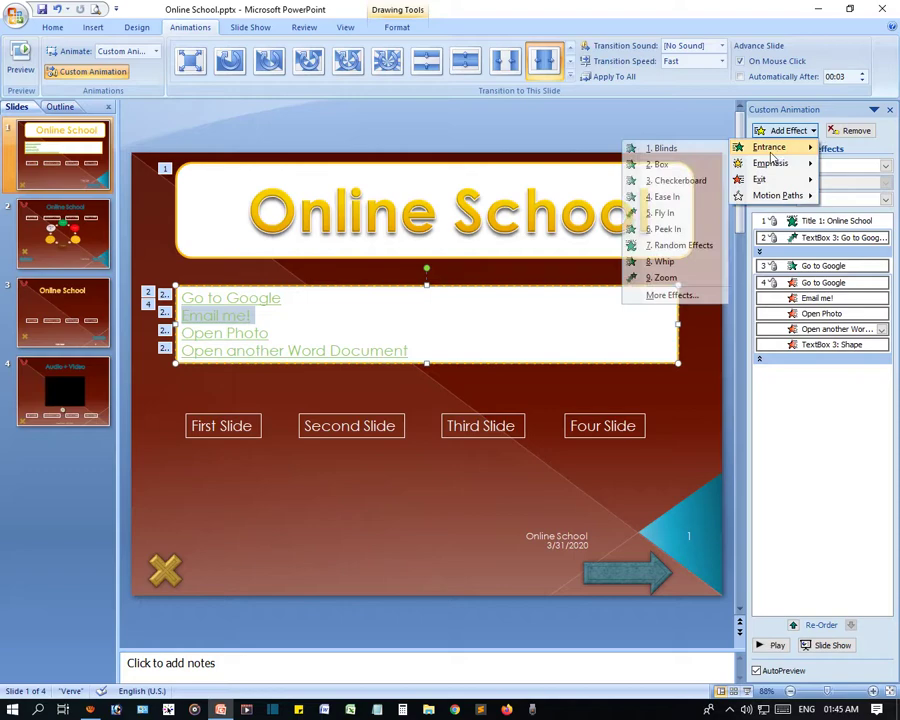
{"action": "left_click", "coordinate": [664, 164]}
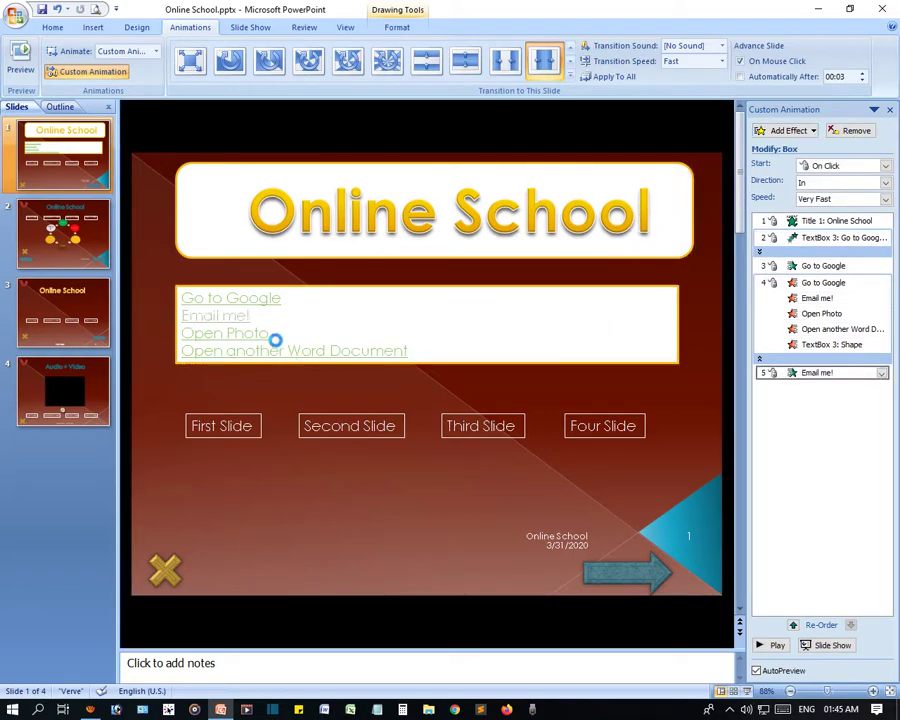
- Select the Open Photo line, expand the grouped link animations and select the first Go to Google entry
{"action": "double_click", "coordinate": [245, 335]}
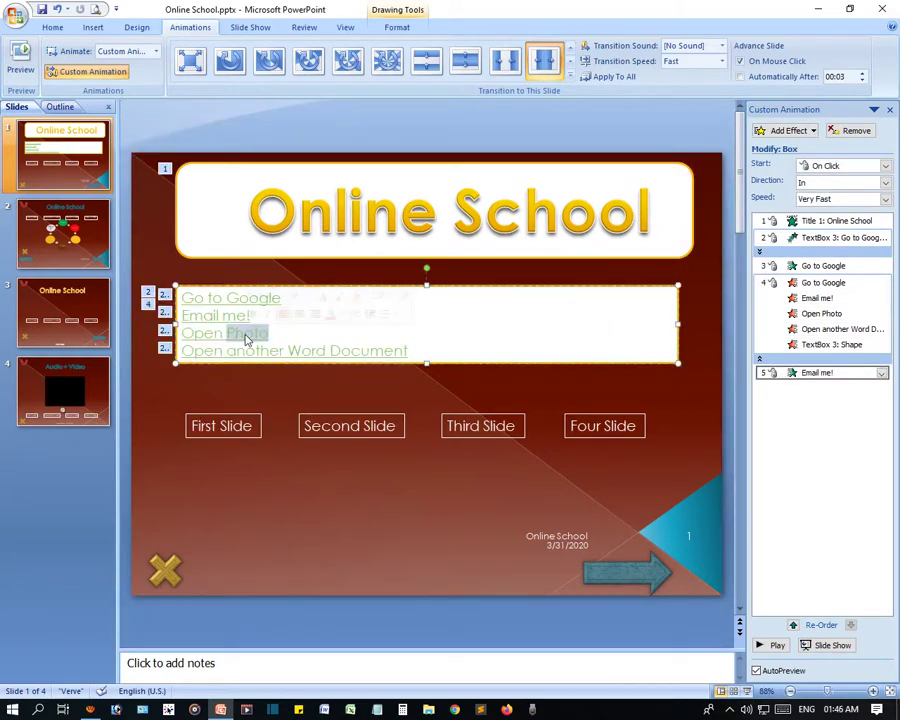
{"action": "triple_click", "coordinate": [222, 340]}
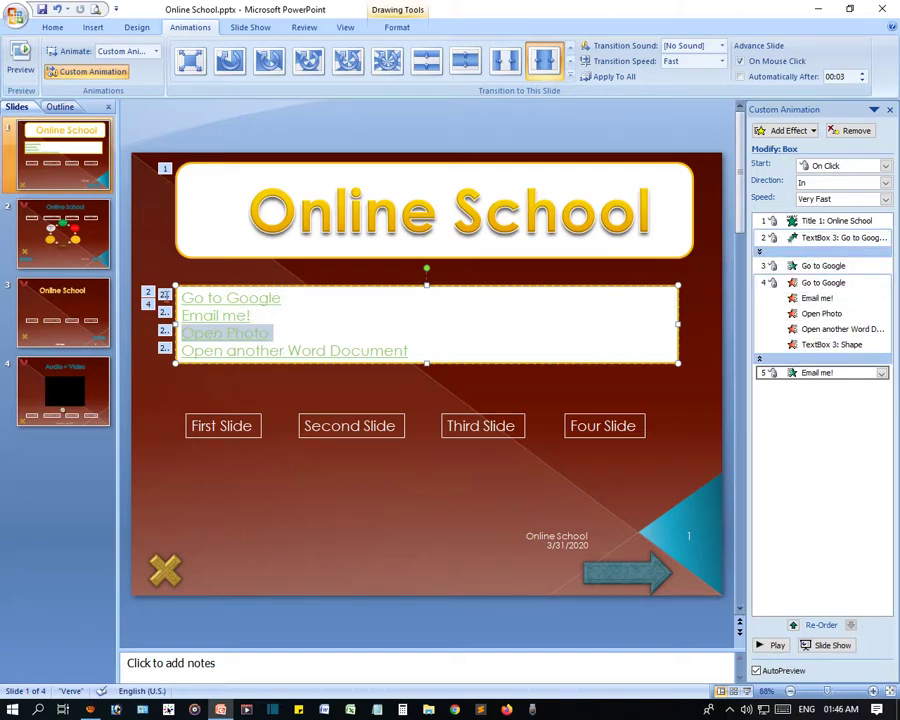
{"action": "left_click", "coordinate": [760, 252]}
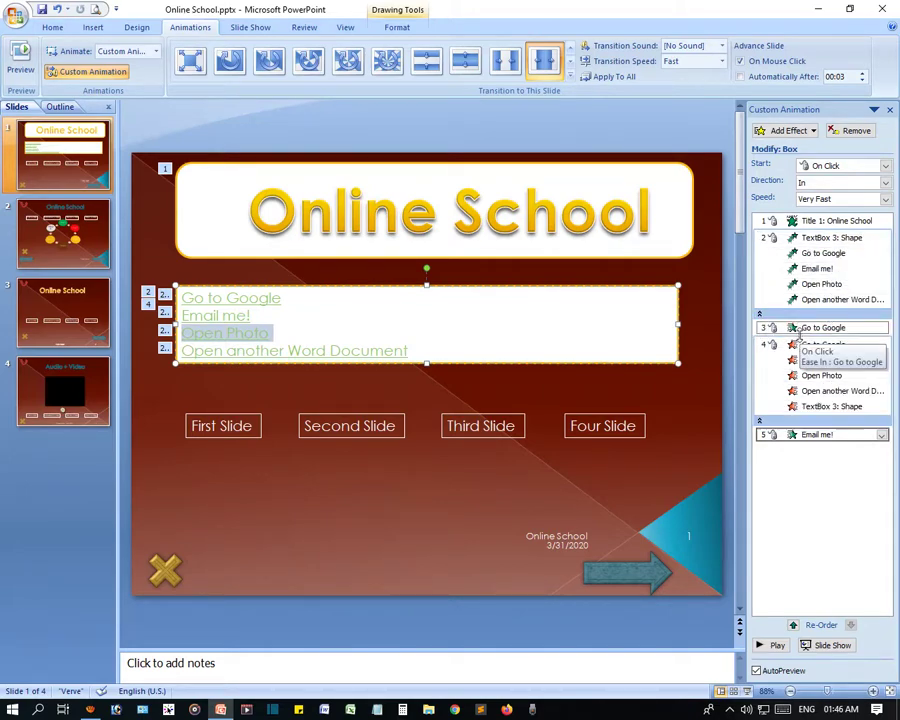
{"action": "left_click", "coordinate": [797, 327]}
- Remove the Ease In and Blinds Go to Google animations and the Email me! animation
{"action": "left_click", "coordinate": [881, 328]}
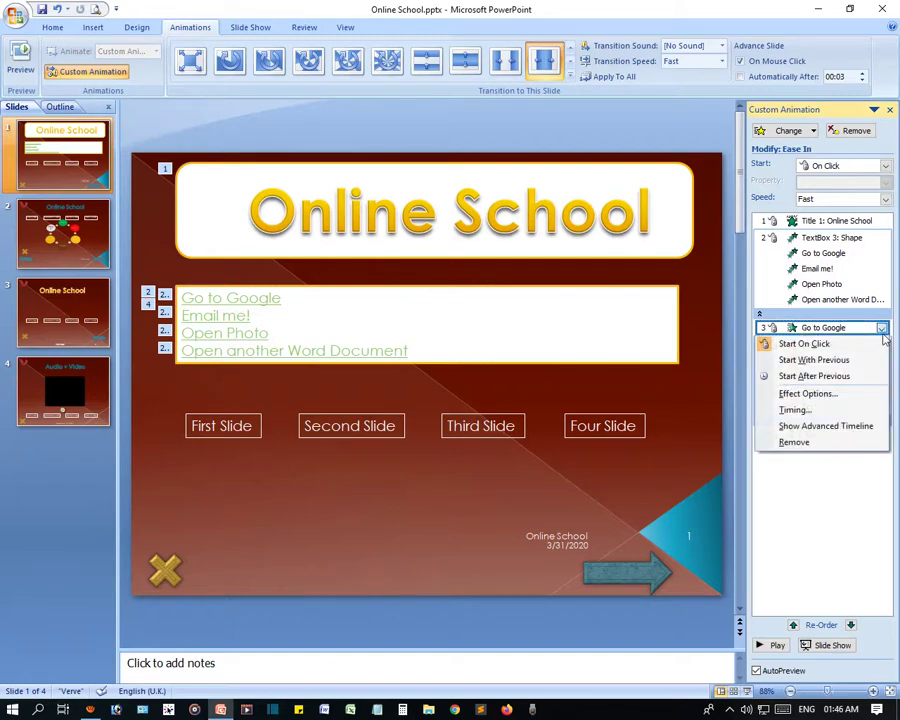
{"action": "left_click", "coordinate": [798, 440]}
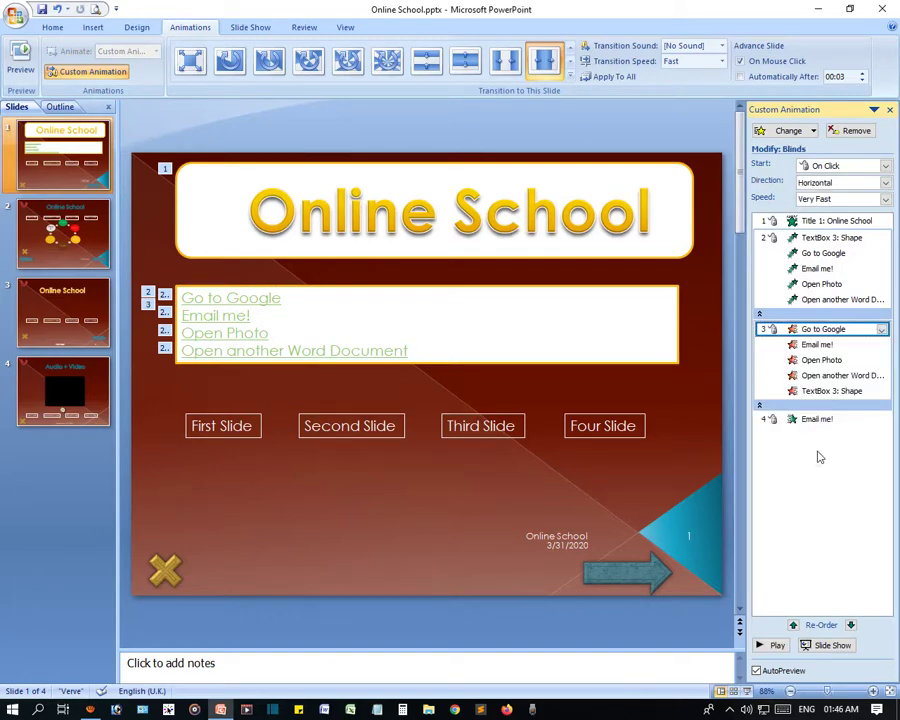
{"action": "left_click", "coordinate": [882, 332]}
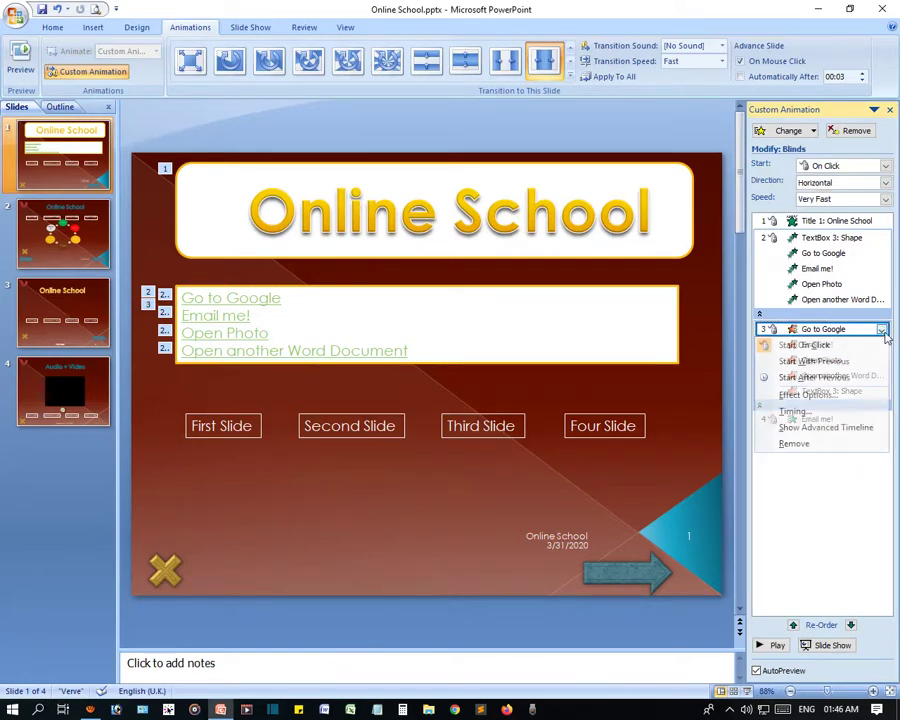
{"action": "left_click", "coordinate": [820, 440]}
{"action": "left_click", "coordinate": [881, 329]}
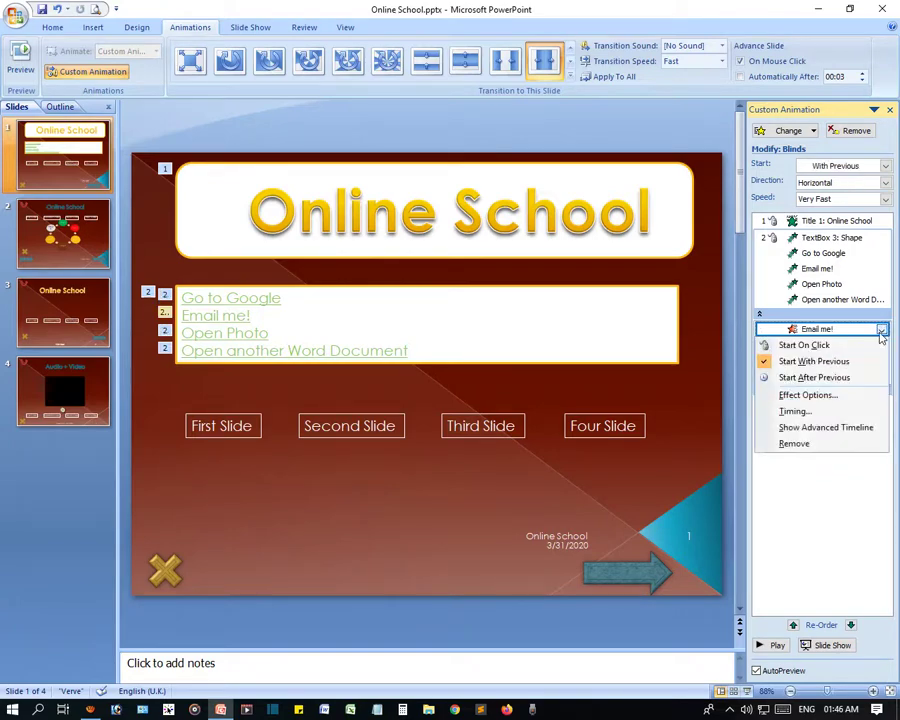
{"action": "left_click", "coordinate": [797, 441]}
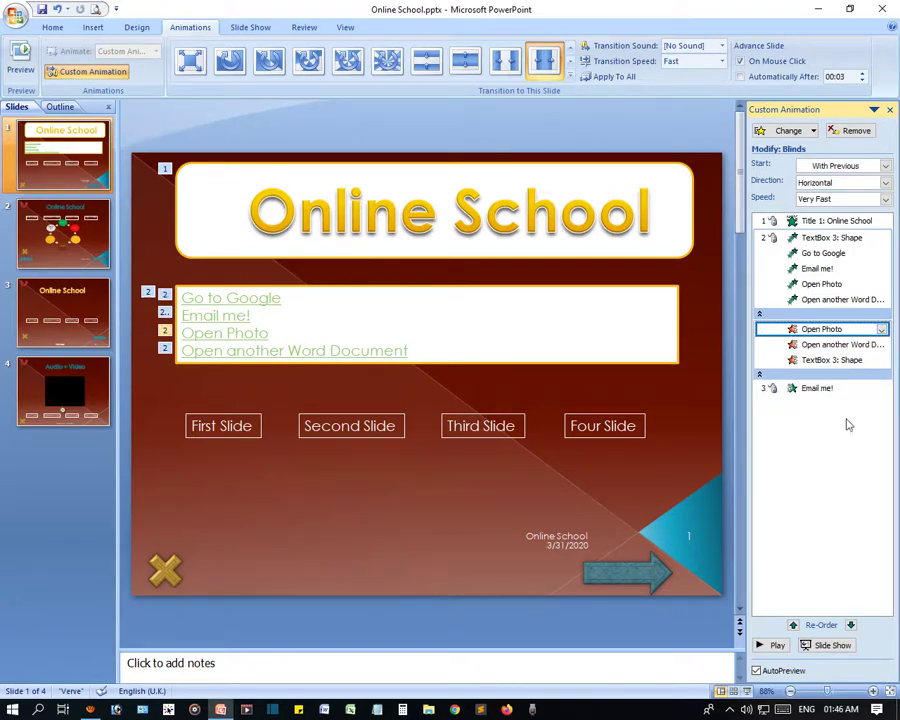
- Remove the Open Photo, Open another Word Document, extra TextBox 3 and Email me! Box animations
{"action": "left_click", "coordinate": [881, 329]}
{"action": "left_click", "coordinate": [800, 441]}
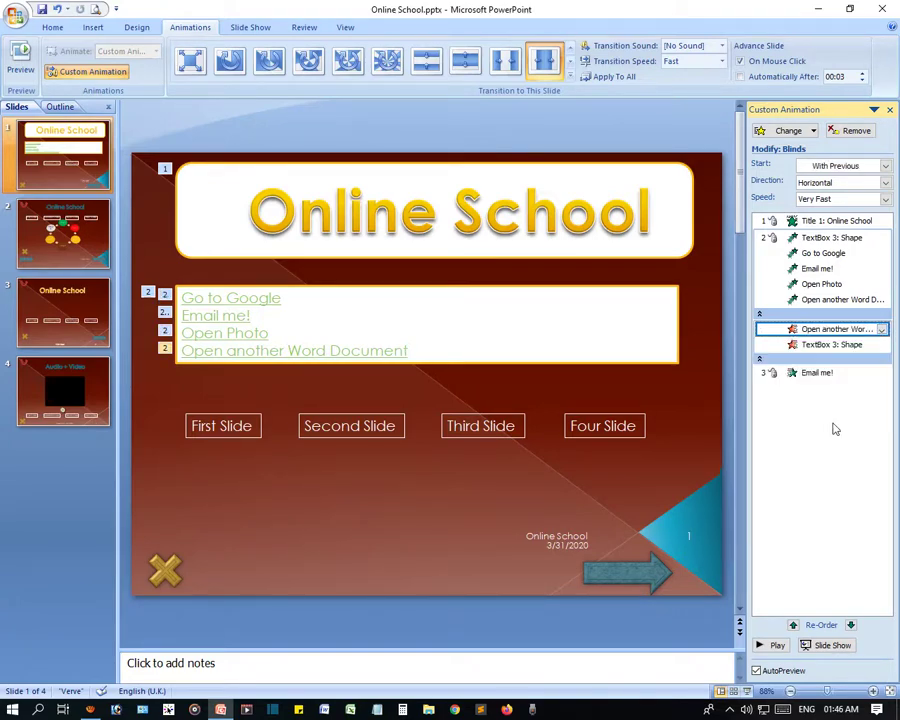
{"action": "left_click", "coordinate": [881, 329]}
{"action": "left_click", "coordinate": [797, 441]}
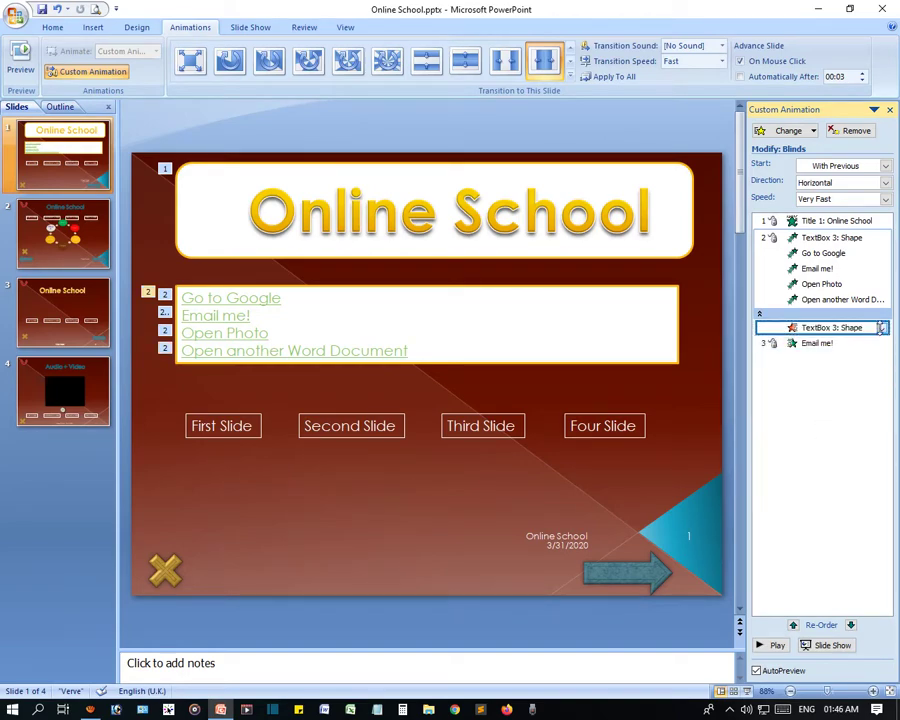
{"action": "left_click", "coordinate": [881, 328]}
{"action": "left_click", "coordinate": [797, 441]}
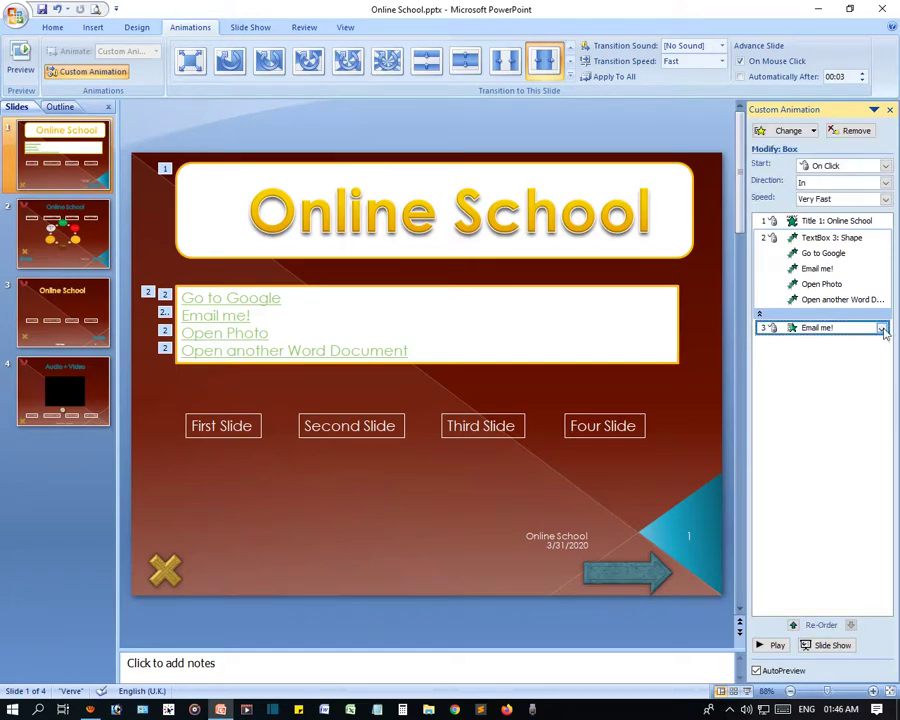
{"action": "left_click", "coordinate": [881, 329]}
{"action": "left_click", "coordinate": [790, 441]}
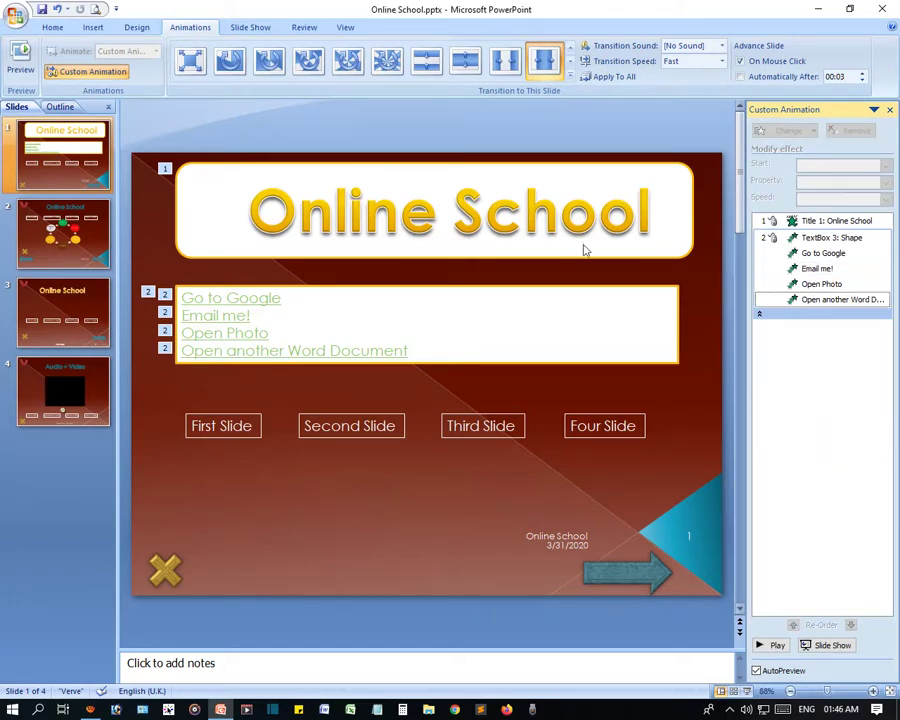
{"action": "key", "text": "F5"}
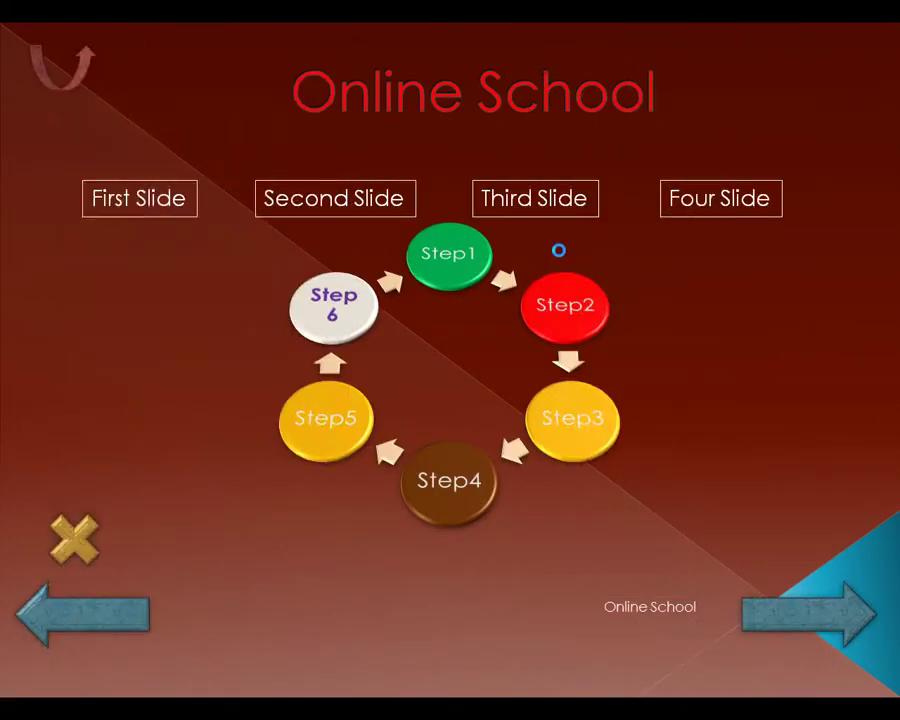
{"action": "key", "text": "Escape"}
{"action": "left_click", "coordinate": [28, 167]}
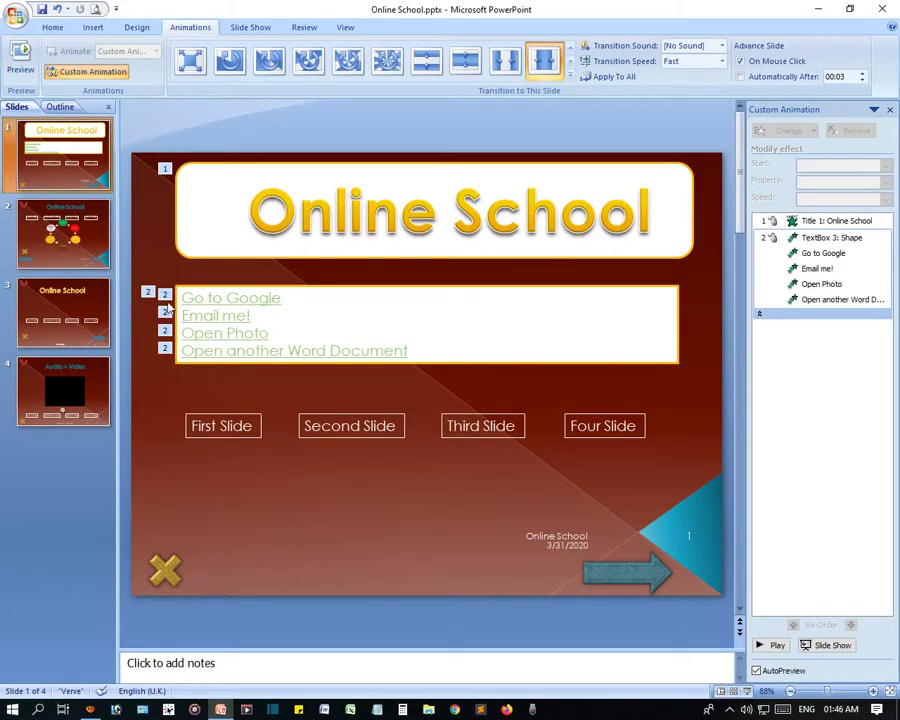
- Remove the Go to Google, Email me!, Open Photo and Open another Word Document animations
{"action": "left_click", "coordinate": [167, 296]}
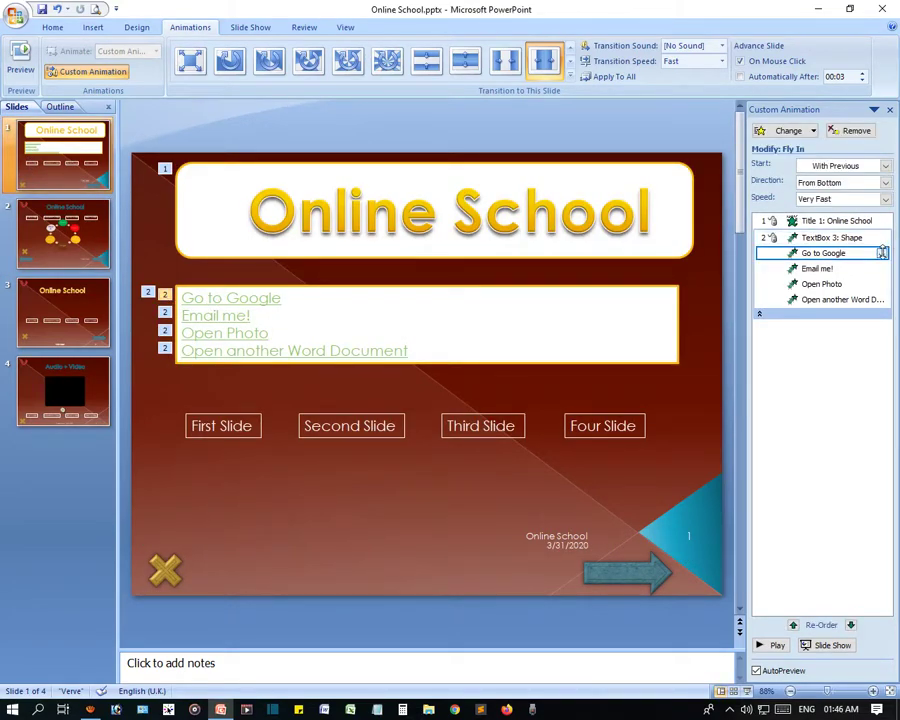
{"action": "left_click", "coordinate": [883, 253]}
{"action": "left_click", "coordinate": [785, 366]}
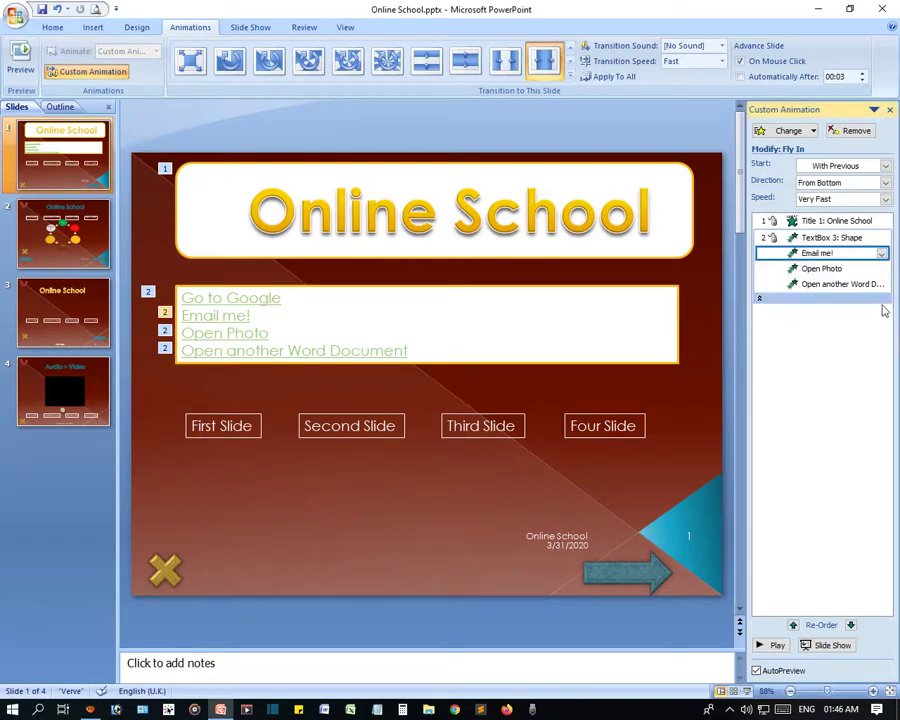
{"action": "left_click", "coordinate": [882, 253]}
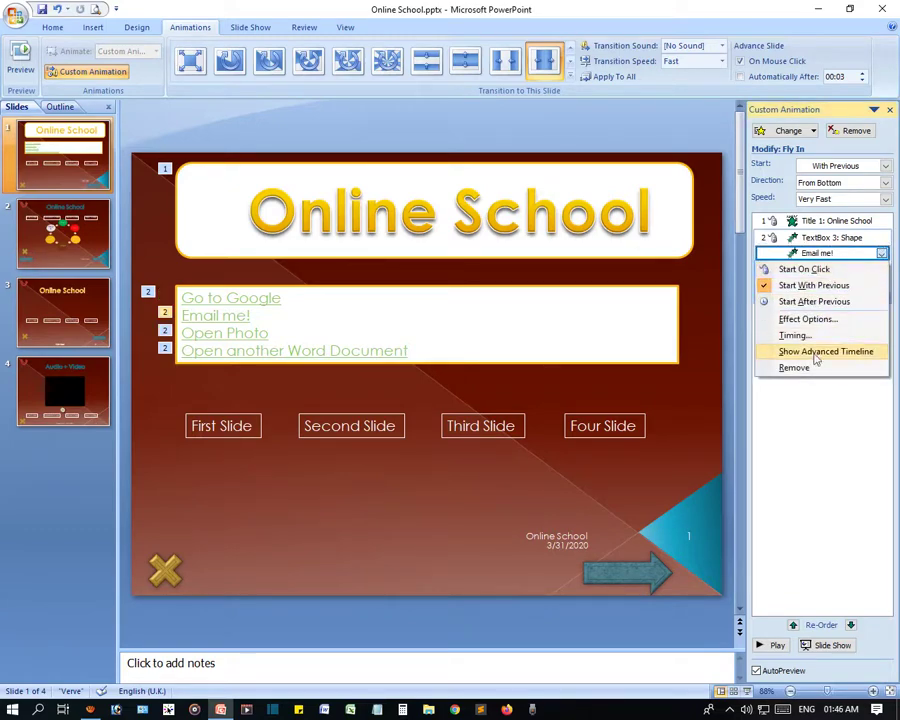
{"action": "left_click", "coordinate": [793, 367]}
{"action": "left_click", "coordinate": [882, 253]}
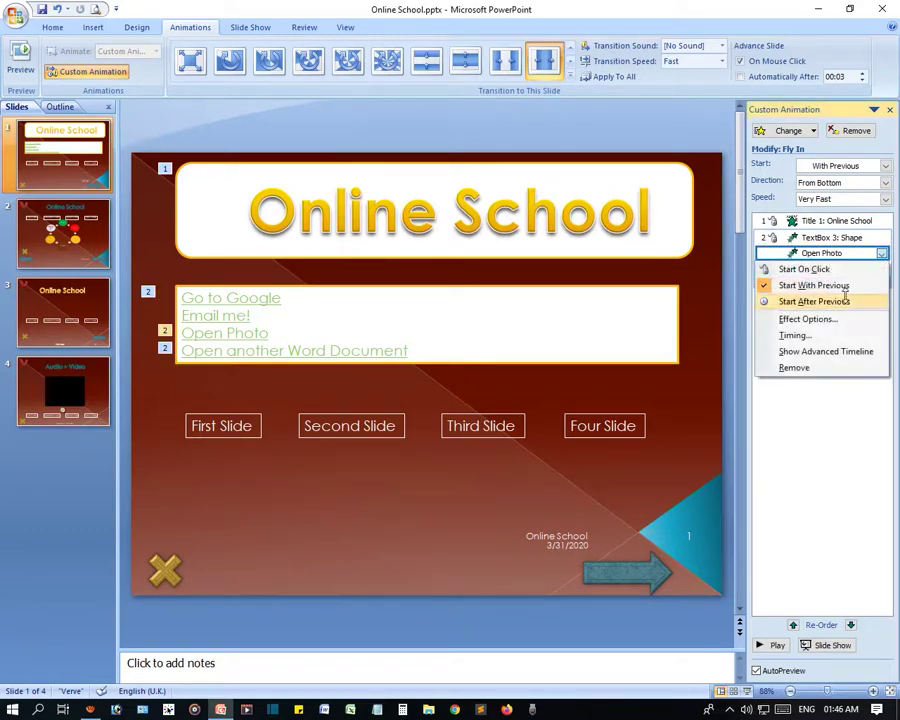
{"action": "left_click", "coordinate": [795, 368]}
{"action": "left_click", "coordinate": [882, 253]}
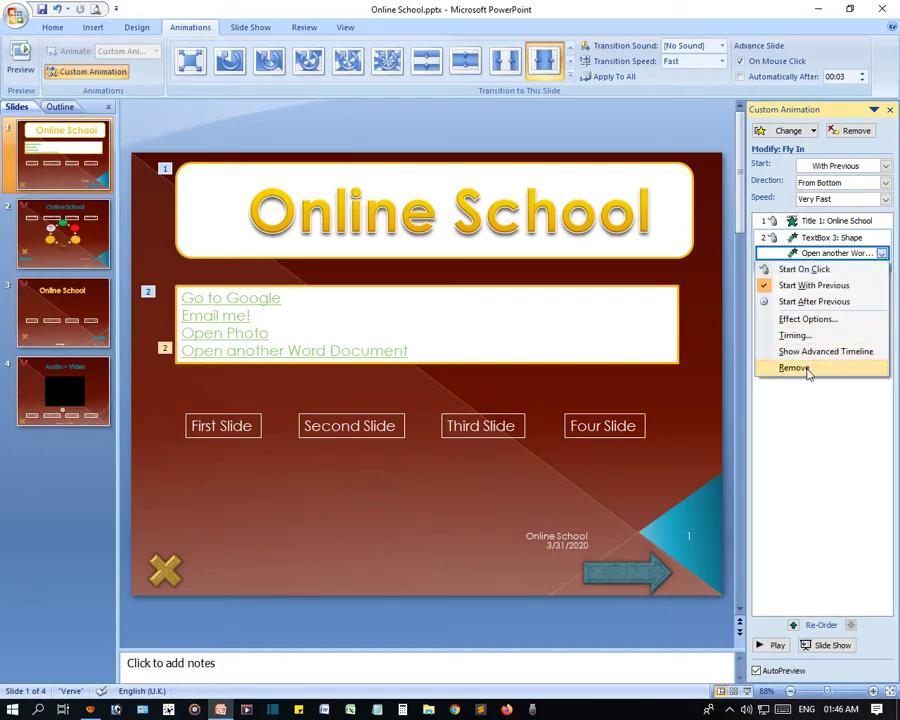
{"action": "left_click", "coordinate": [803, 368]}
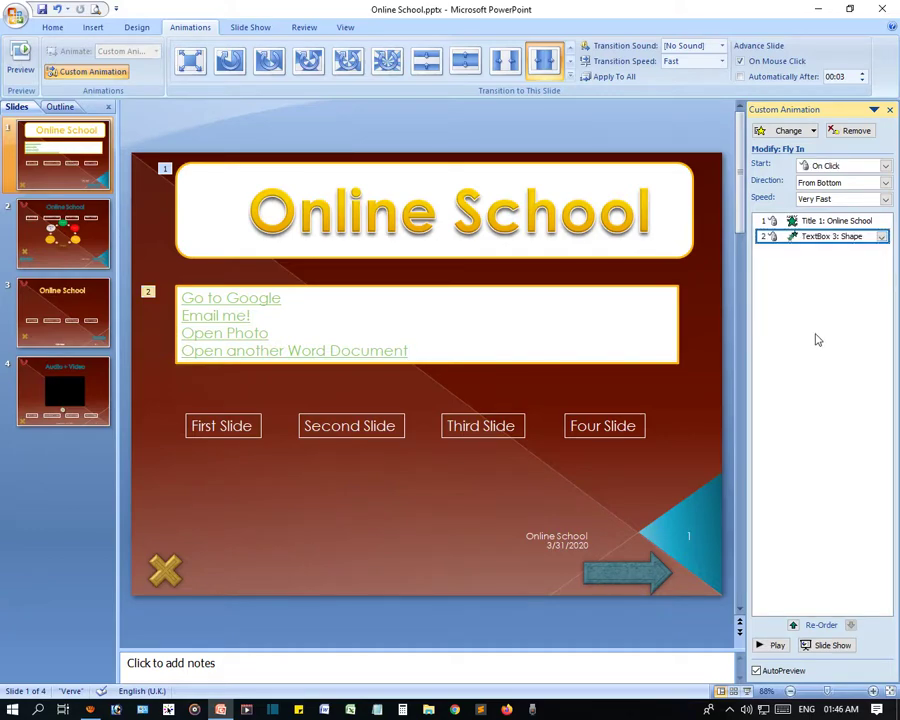
- Select the link text box and remove its Fly In animation
{"action": "left_click", "coordinate": [822, 220]}
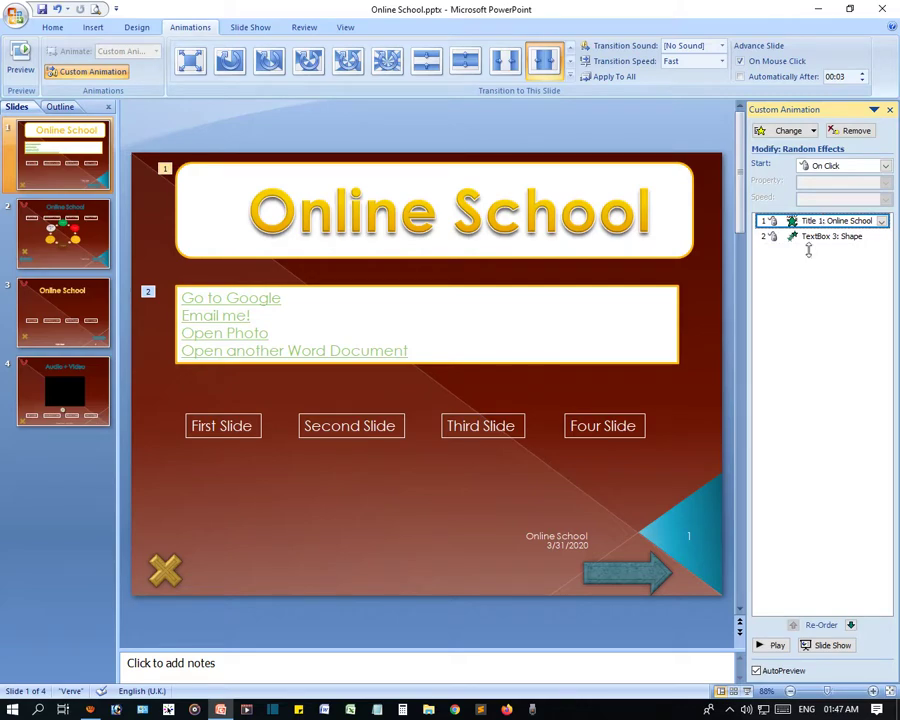
{"action": "left_click", "coordinate": [552, 323]}
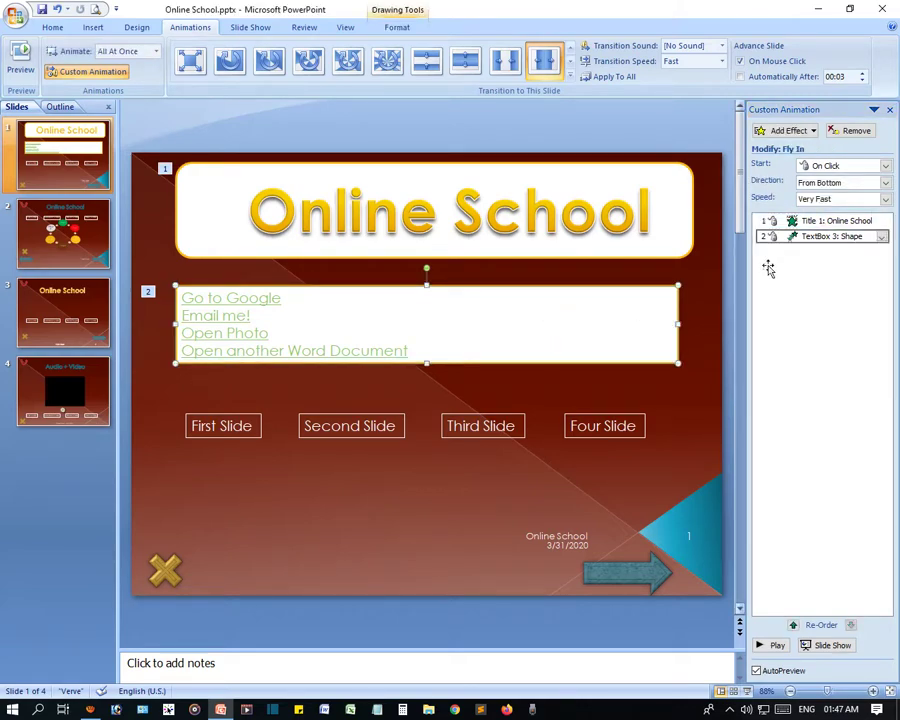
{"action": "left_click", "coordinate": [882, 237]}
{"action": "left_click", "coordinate": [740, 349]}
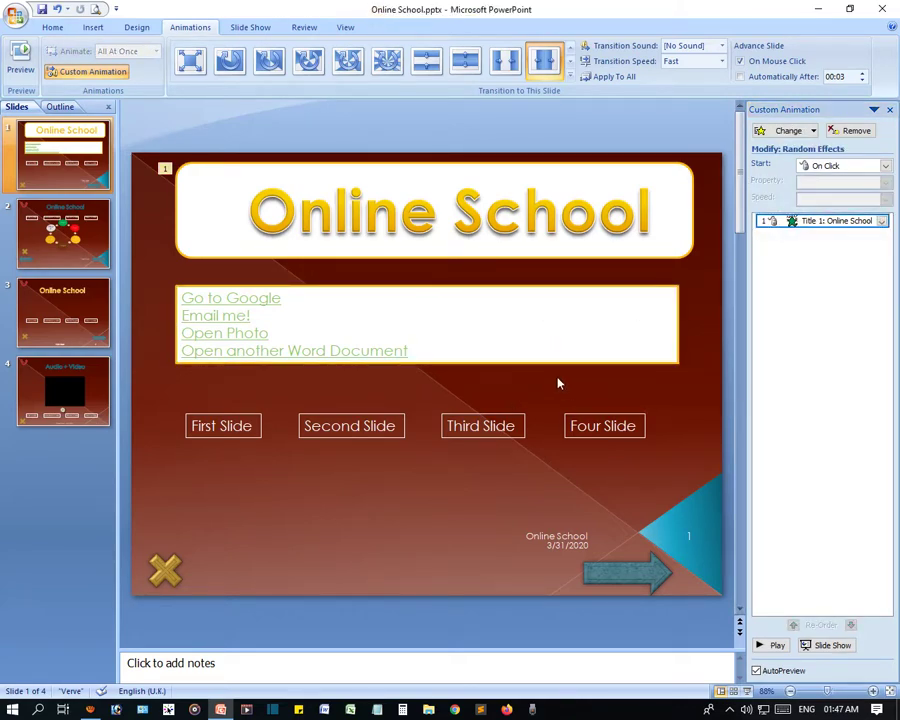
- Give the link text box a Blinds entrance
{"action": "left_click_drag", "start_coordinate": [297, 304], "coordinate": [197, 298]}
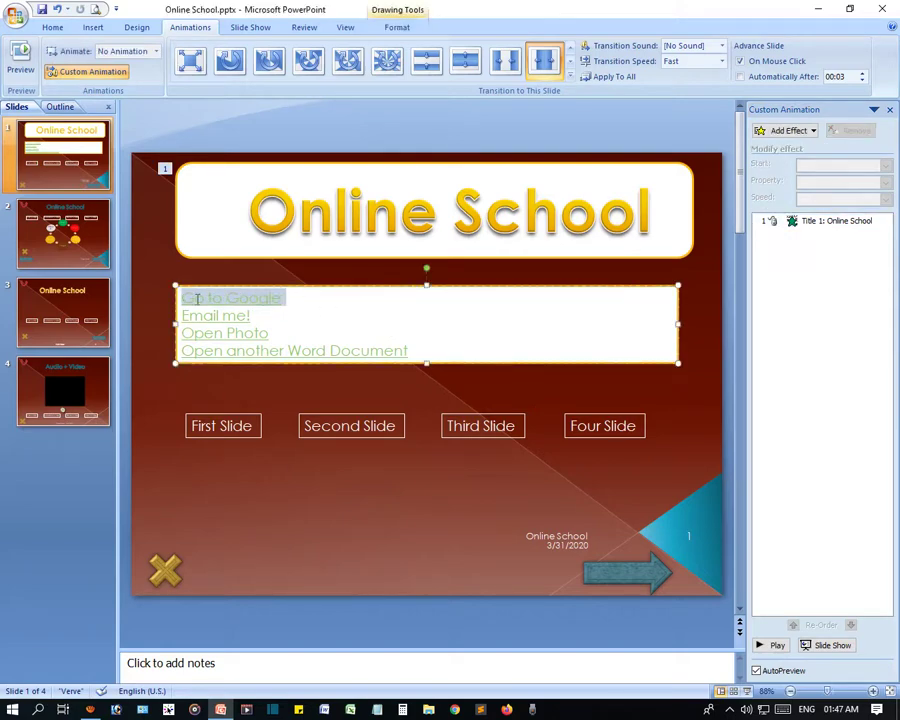
{"action": "left_click", "coordinate": [790, 131]}
{"action": "mouse_move", "coordinate": [785, 150]}
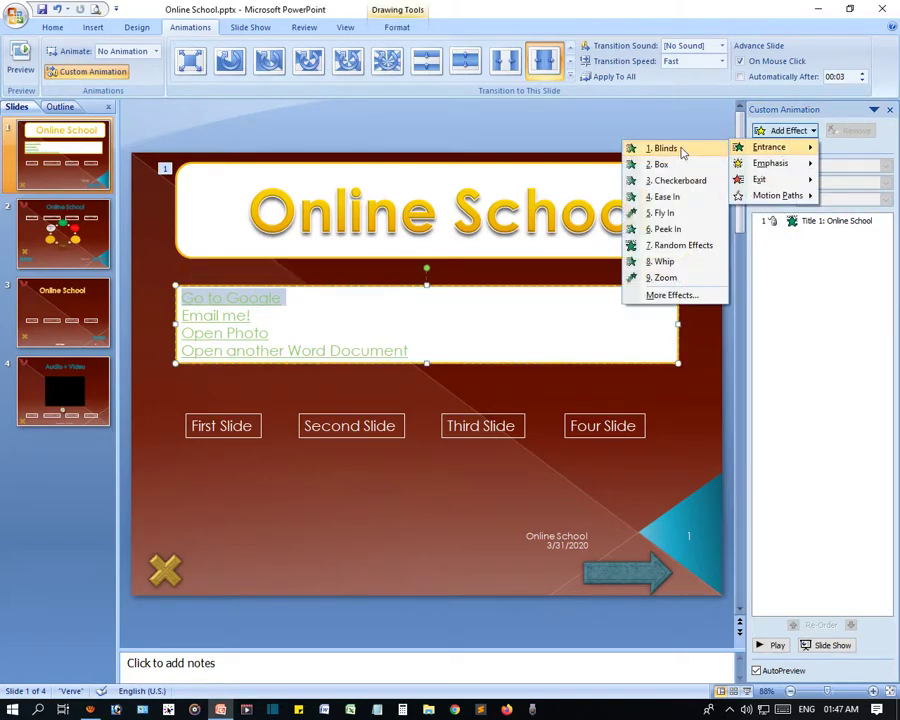
{"action": "left_click", "coordinate": [645, 375]}
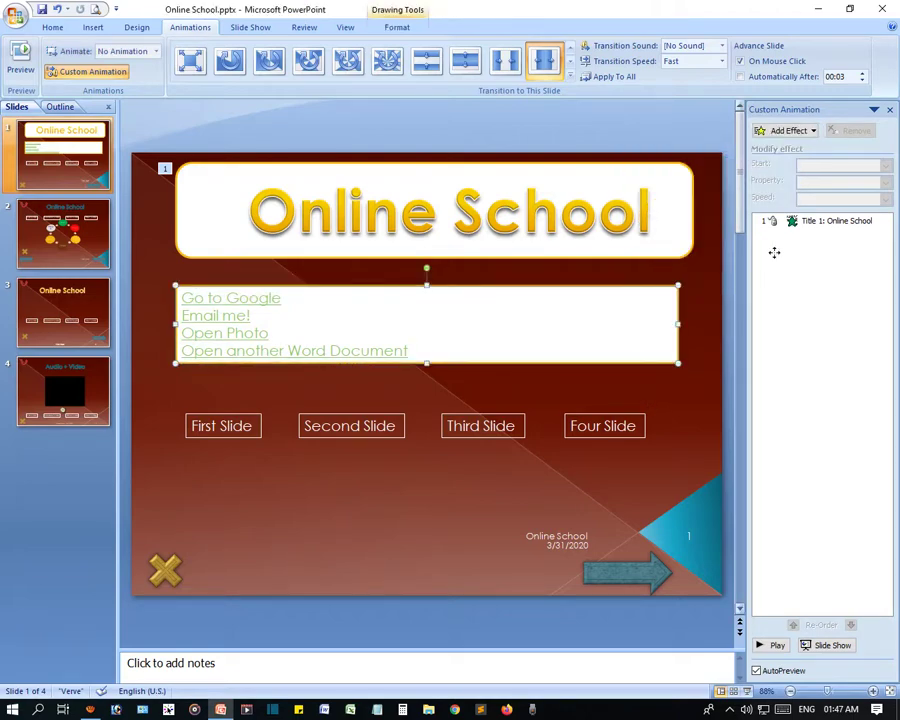
{"action": "left_click", "coordinate": [805, 134]}
{"action": "mouse_move", "coordinate": [792, 148]}
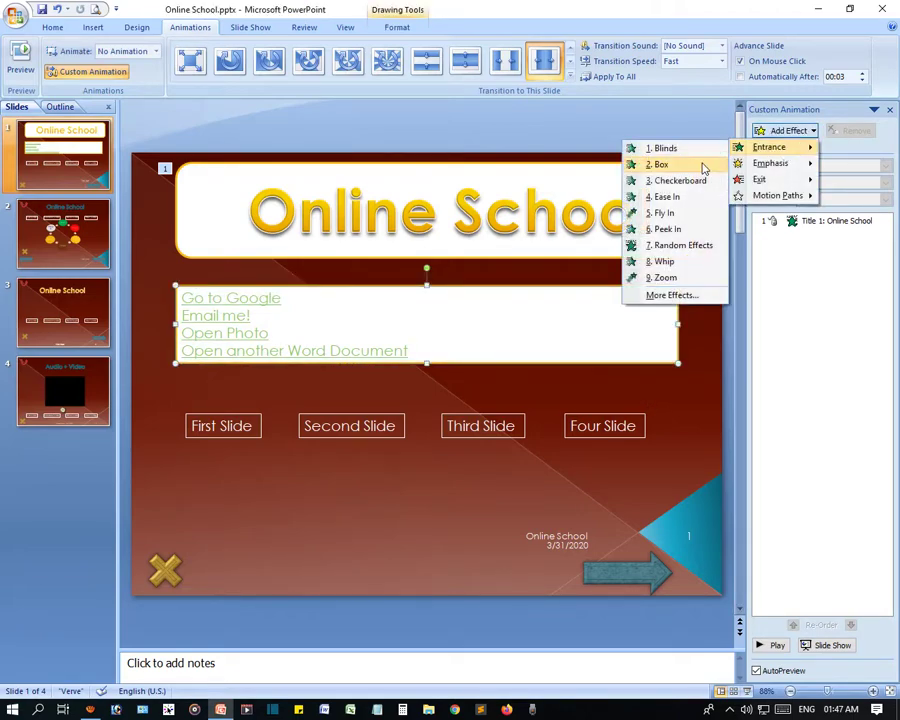
{"action": "left_click", "coordinate": [665, 148]}
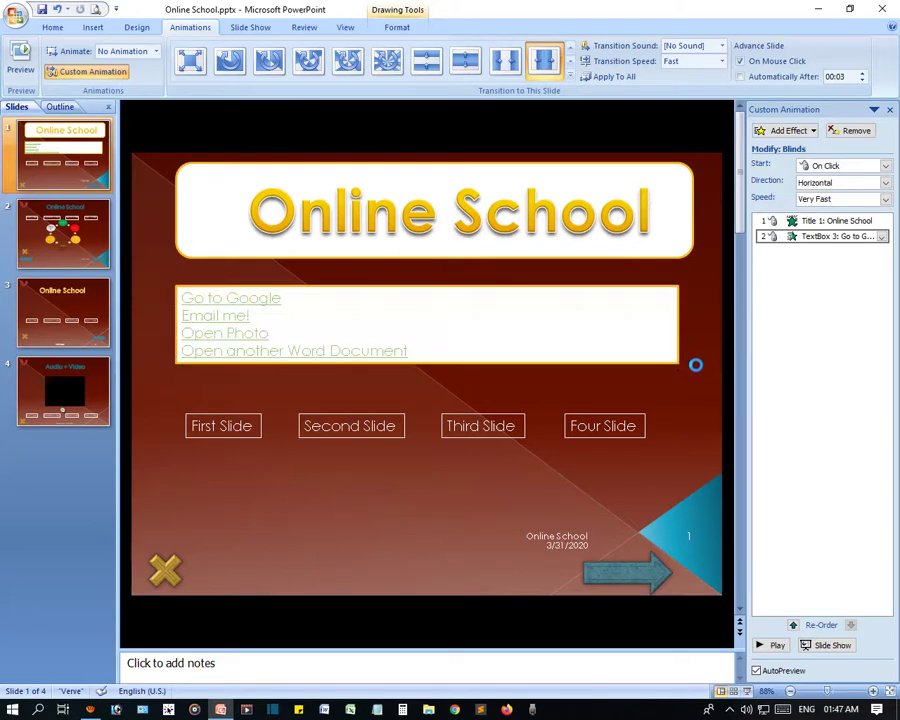
- Add a separate entrance effect to the Go to Google line
{"action": "left_click_drag", "start_coordinate": [286, 298], "coordinate": [193, 298]}
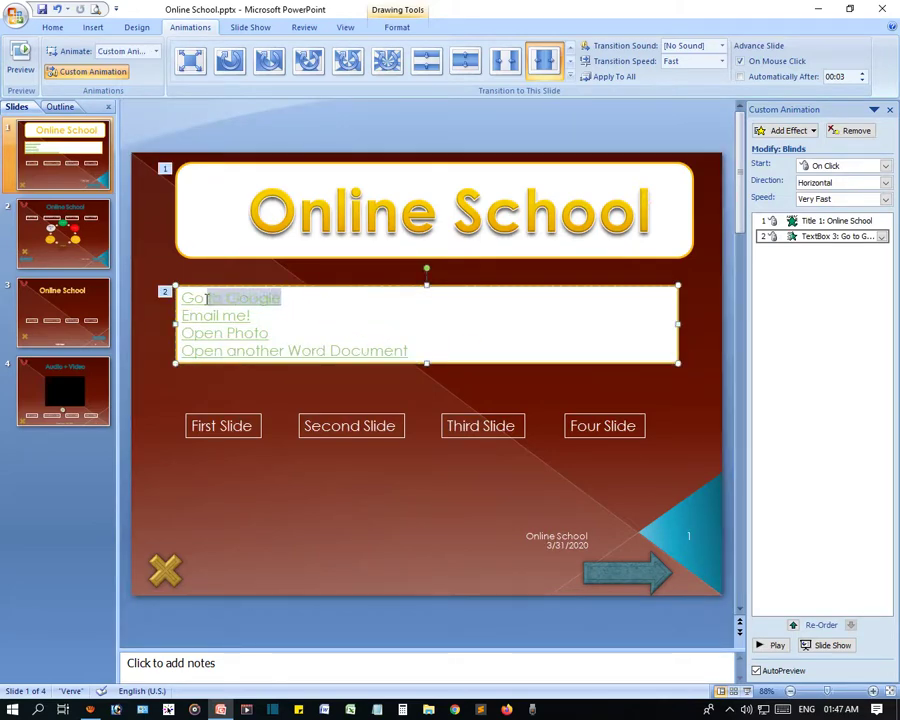
{"action": "left_click", "coordinate": [786, 131]}
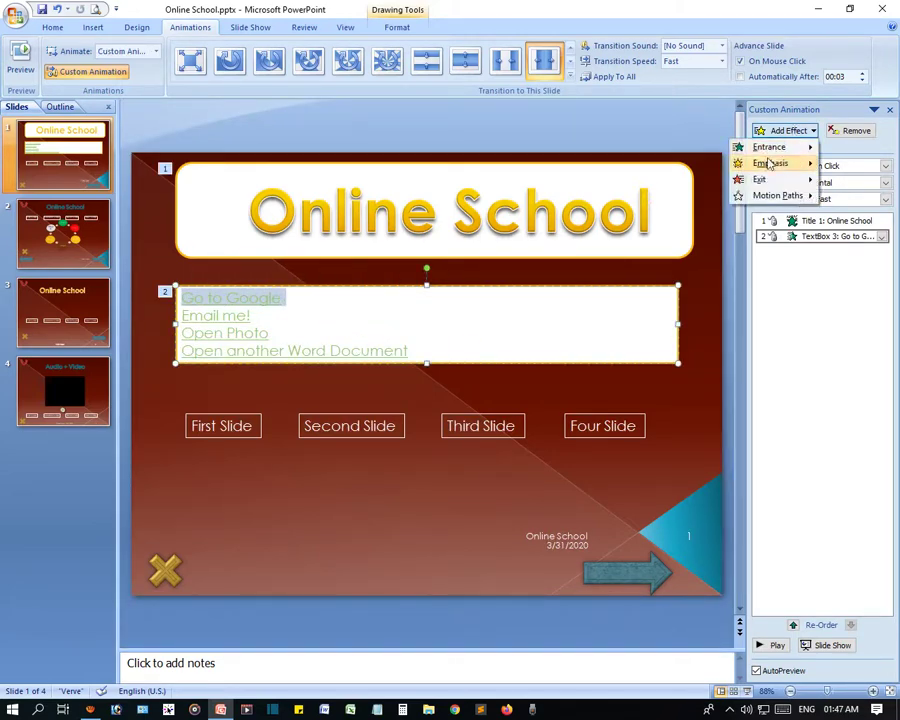
{"action": "mouse_move", "coordinate": [769, 150]}
{"action": "left_click", "coordinate": [668, 196]}
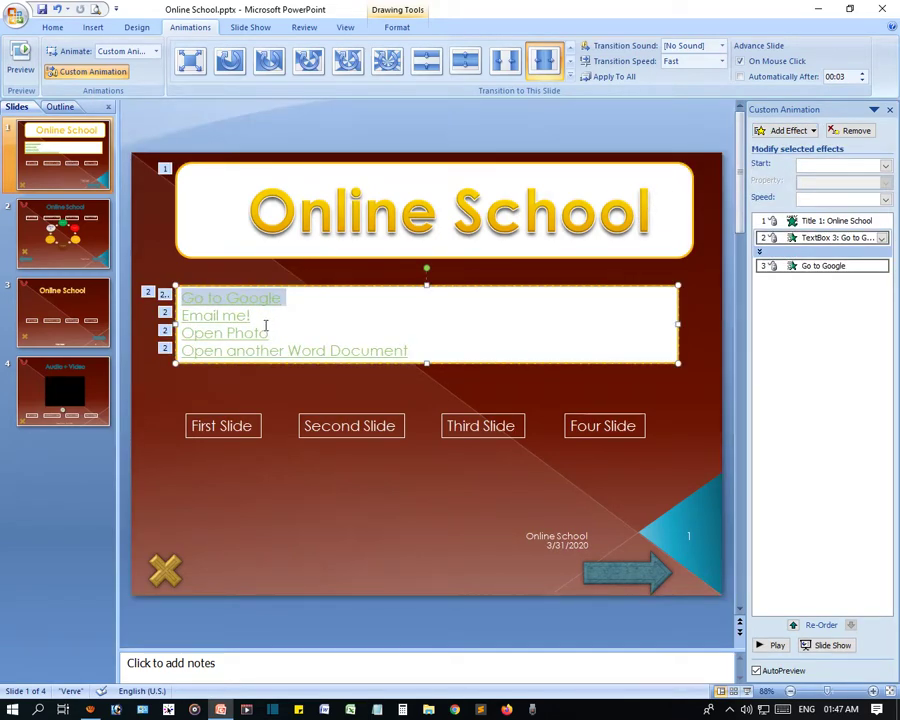
{"action": "left_click_drag", "start_coordinate": [263, 316], "coordinate": [191, 316]}
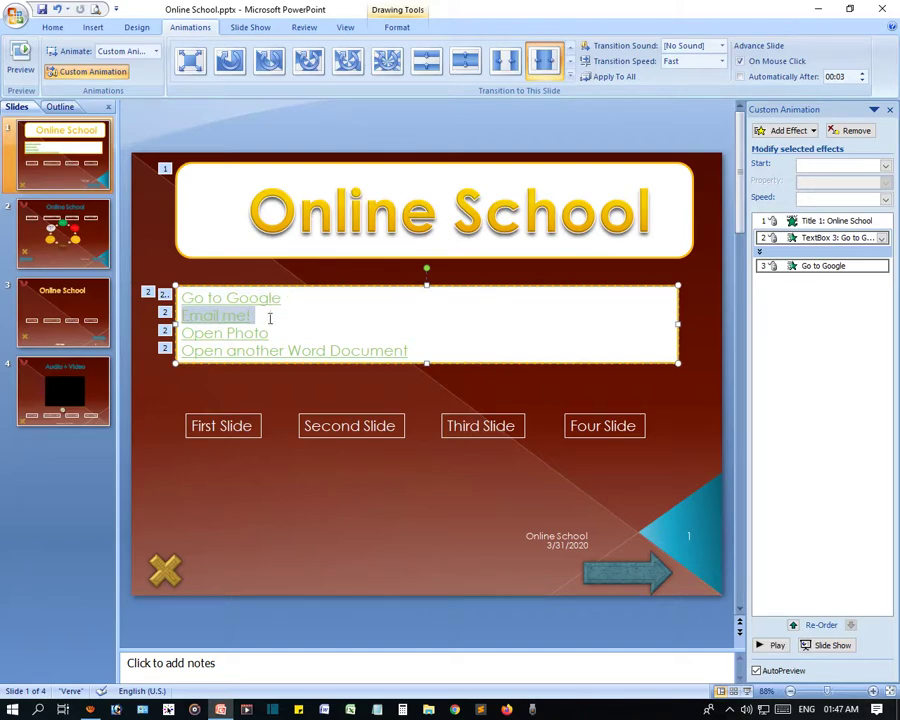
- Apply Peek In to Email me!, Whip to Open Photo, and Zoom to Open another Word Document
{"action": "left_click", "coordinate": [795, 131]}
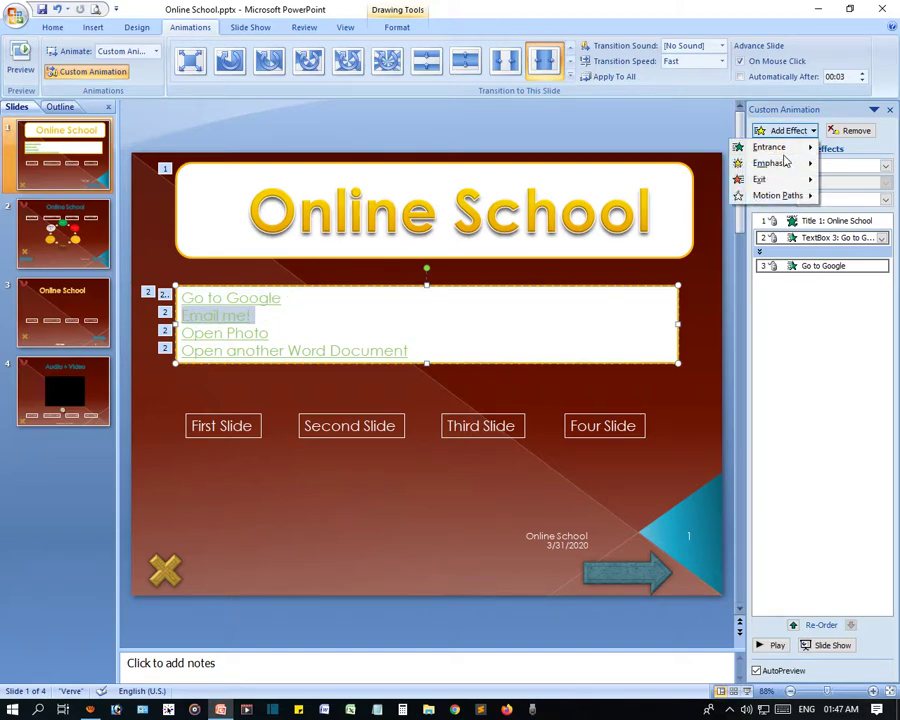
{"action": "mouse_move", "coordinate": [779, 151]}
{"action": "left_click", "coordinate": [659, 229]}
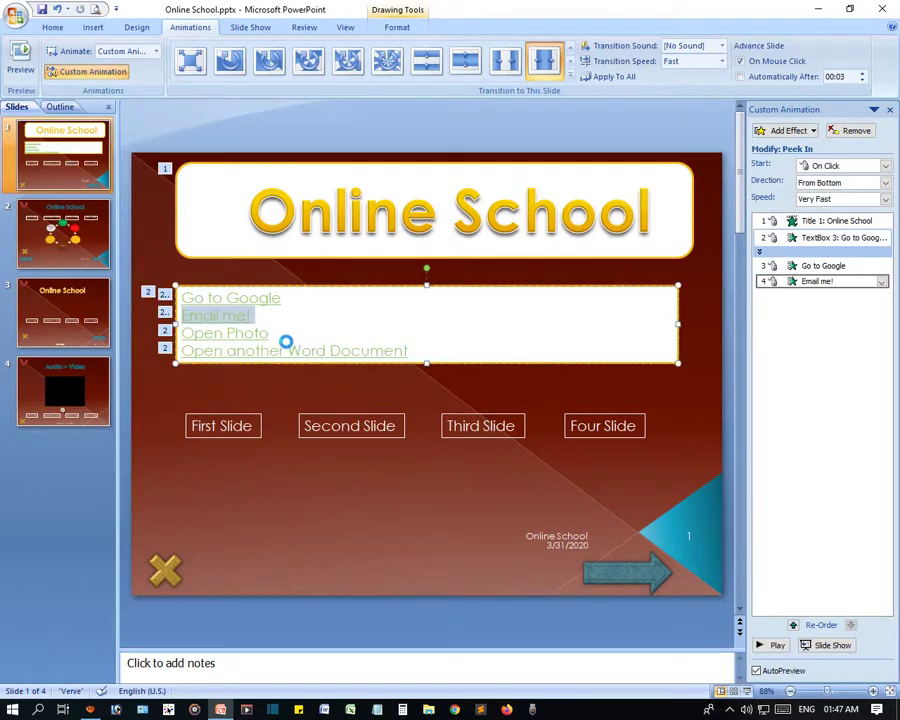
{"action": "left_click_drag", "start_coordinate": [286, 332], "coordinate": [197, 333]}
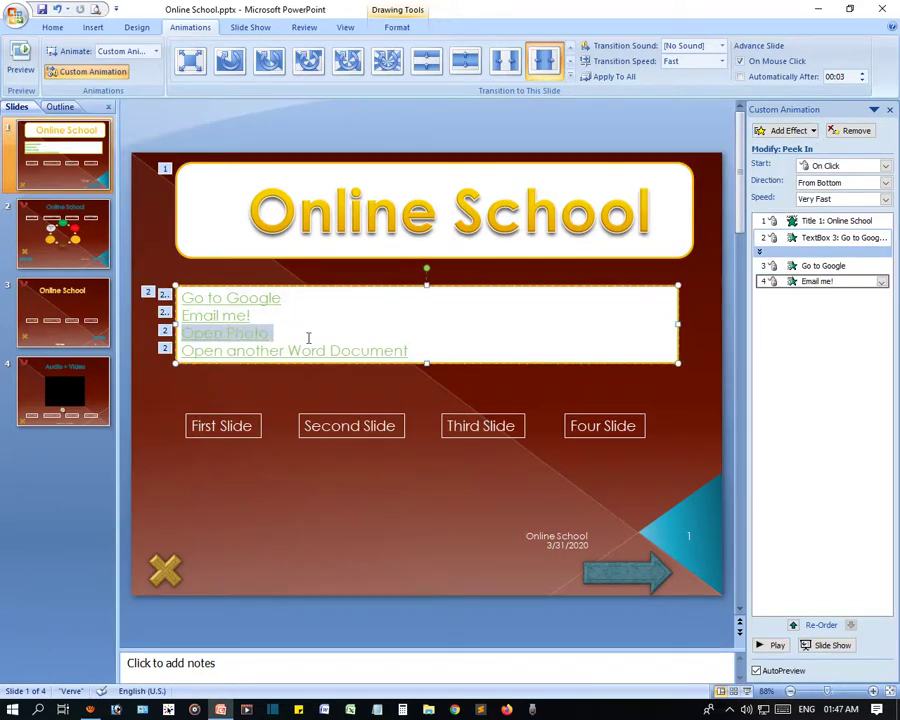
{"action": "left_click", "coordinate": [787, 130]}
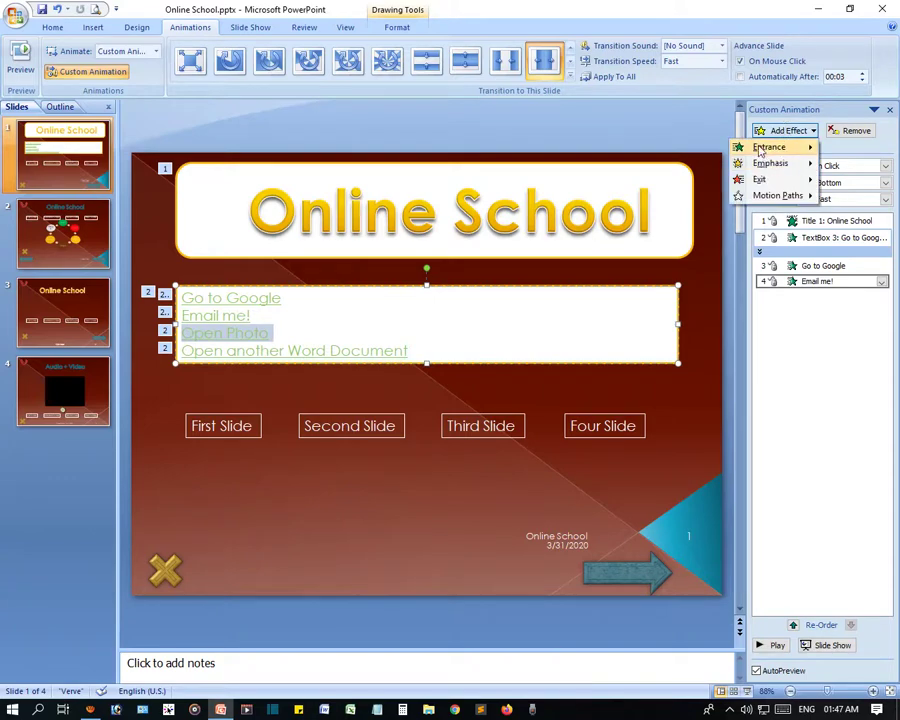
{"action": "mouse_move", "coordinate": [760, 150]}
{"action": "left_click", "coordinate": [671, 277]}
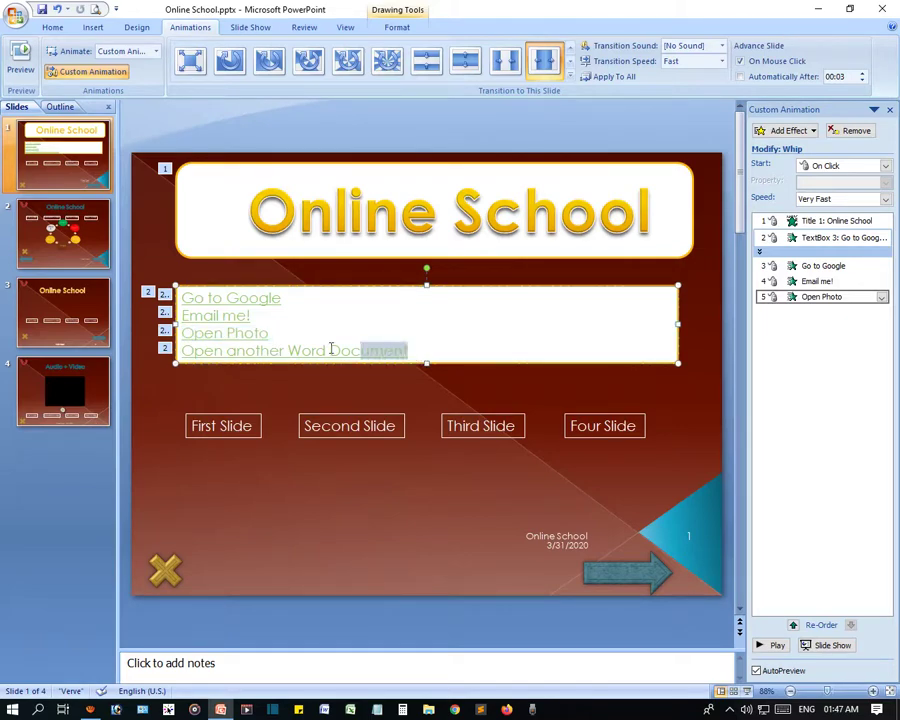
{"action": "left_click_drag", "start_coordinate": [407, 349], "coordinate": [182, 350]}
{"action": "left_click", "coordinate": [779, 137]}
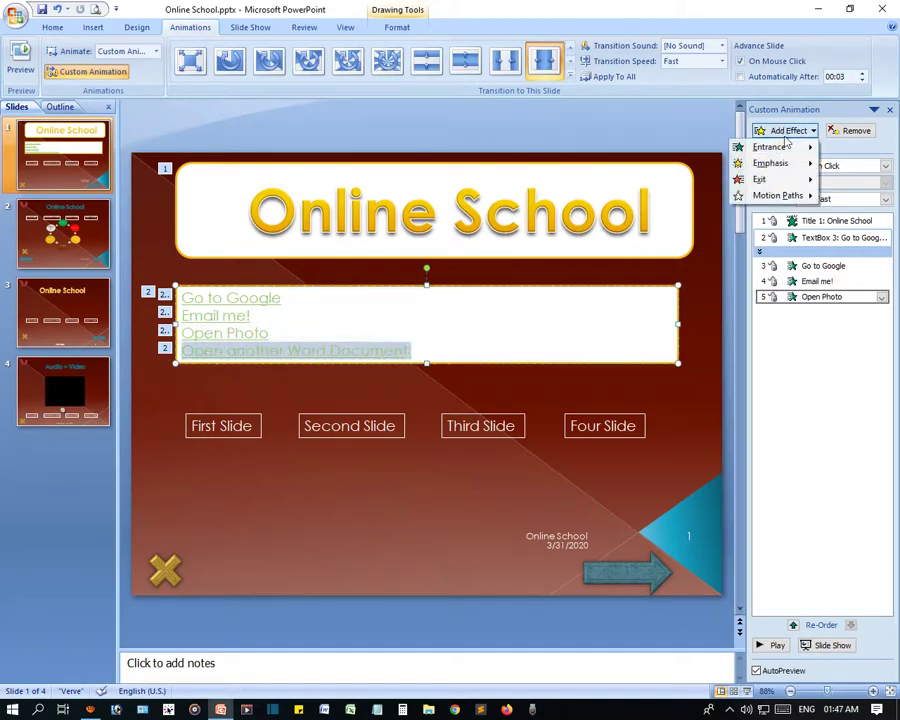
{"action": "mouse_move", "coordinate": [772, 147]}
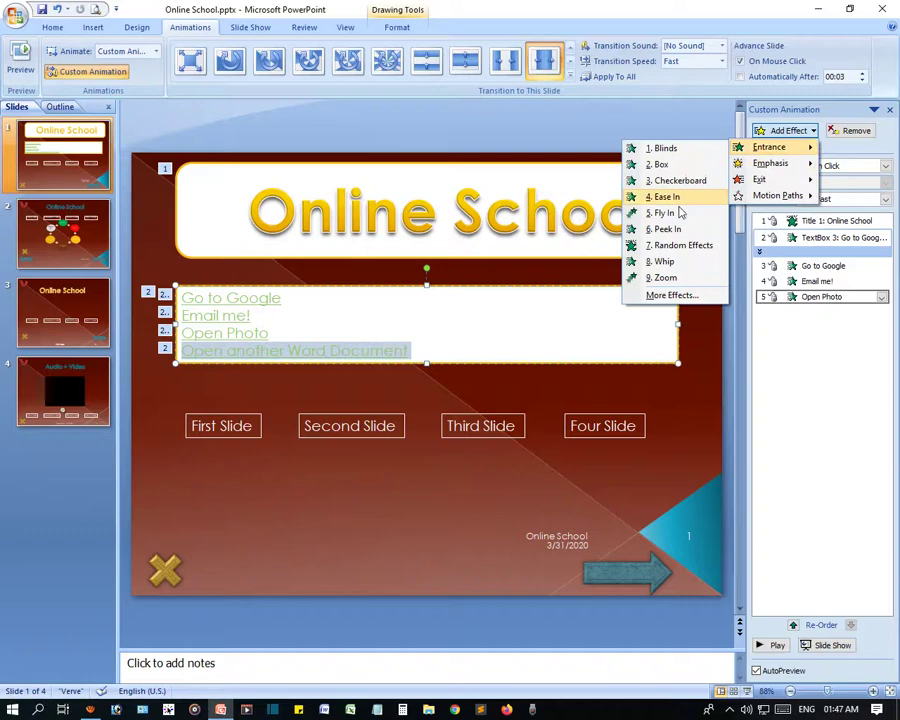
{"action": "left_click", "coordinate": [665, 277]}
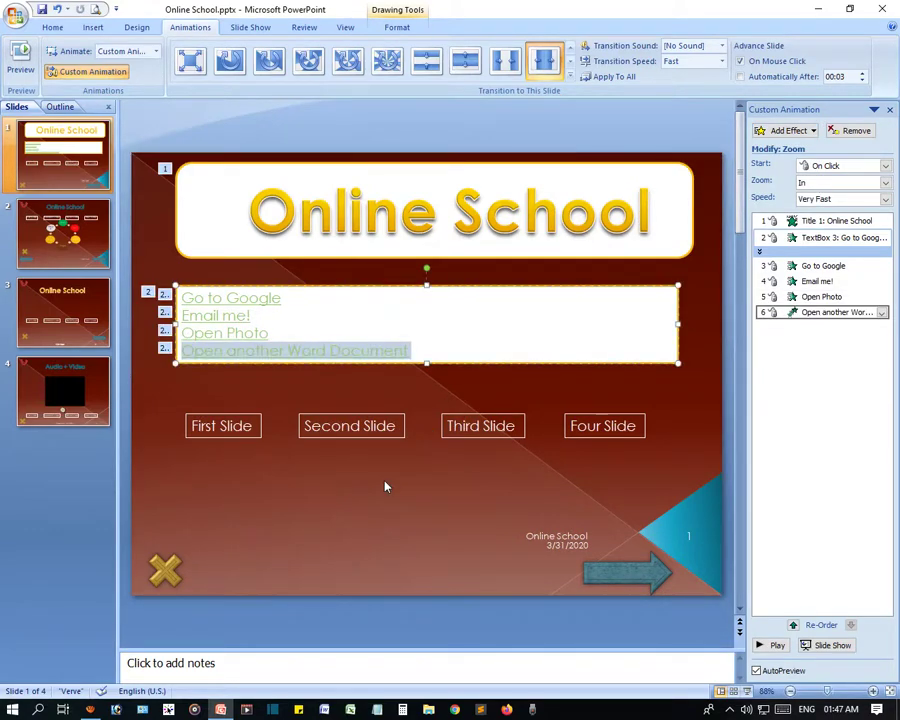
{"action": "left_click", "coordinate": [372, 503]}
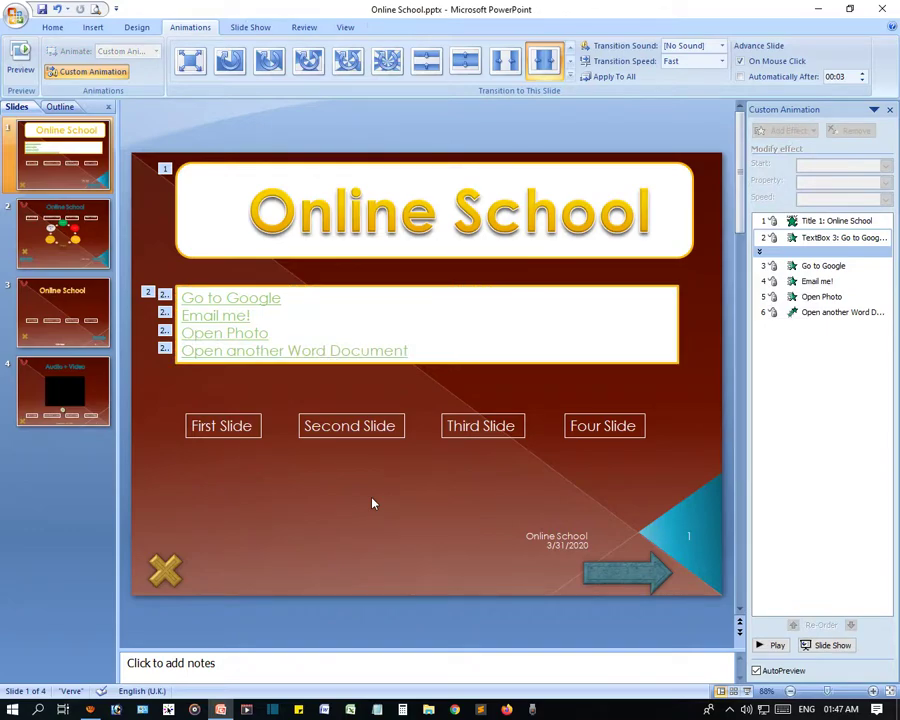
- Start the slide show from slide 1 to watch the new link animations
{"action": "key", "text": "F5"}
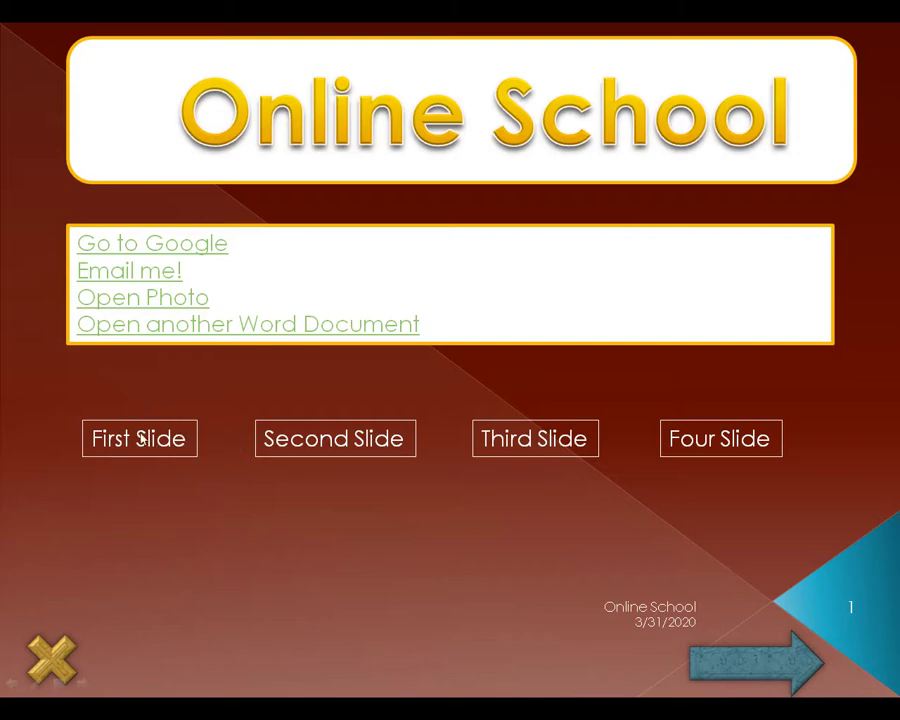
- End the slide show and return to slide 1's normal editing view
{"action": "key", "text": "Escape"}
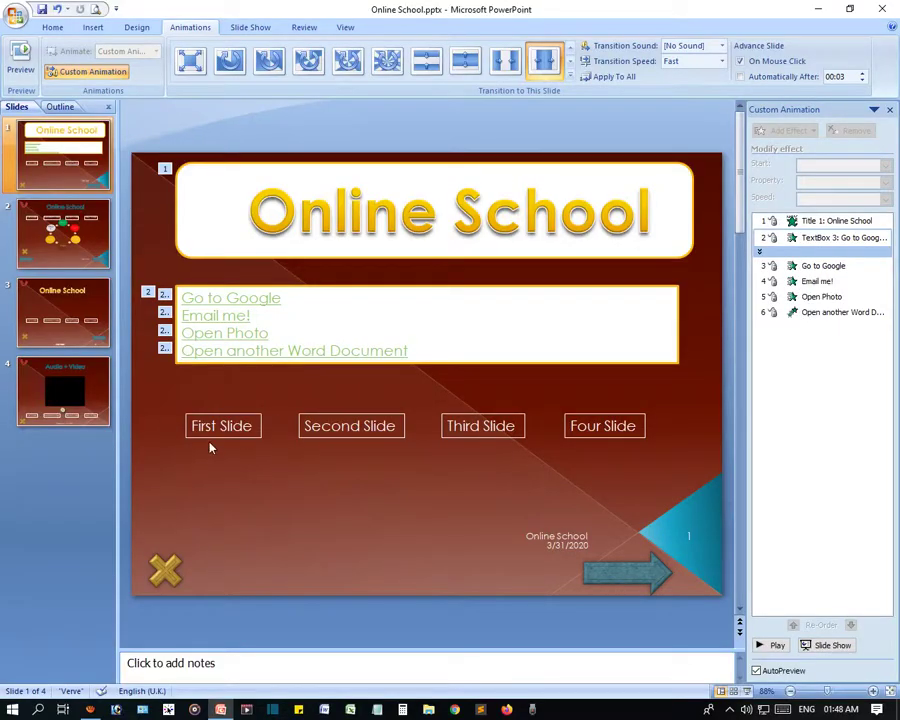
- Give First Slide a Random Effects entrance and Second Slide an Ease In entrance
{"action": "left_click", "coordinate": [215, 426]}
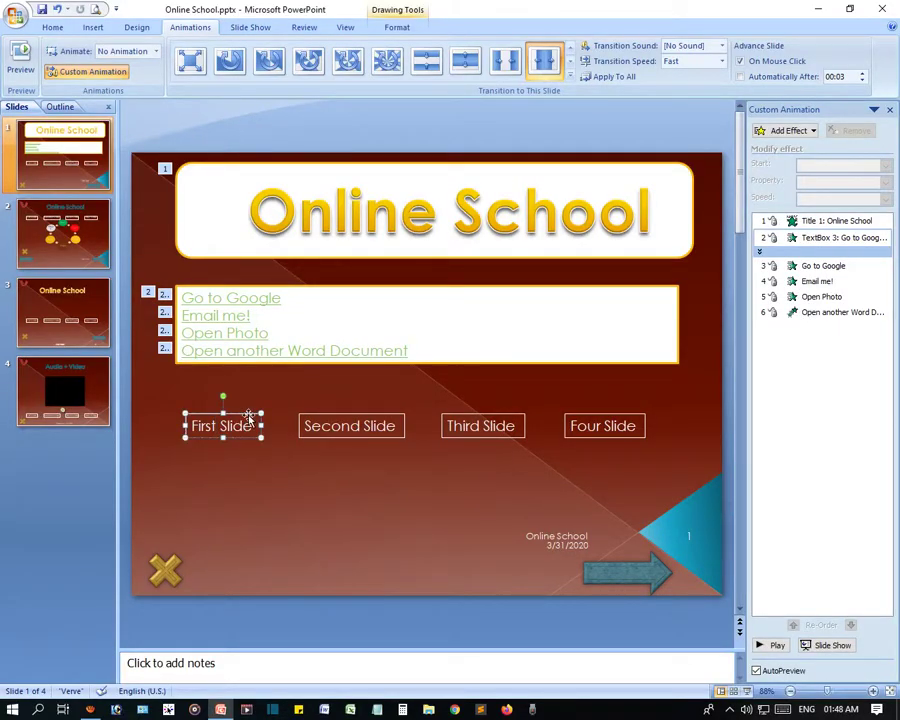
{"action": "triple_click", "coordinate": [245, 426]}
{"action": "left_click", "coordinate": [785, 130]}
{"action": "mouse_move", "coordinate": [770, 147]}
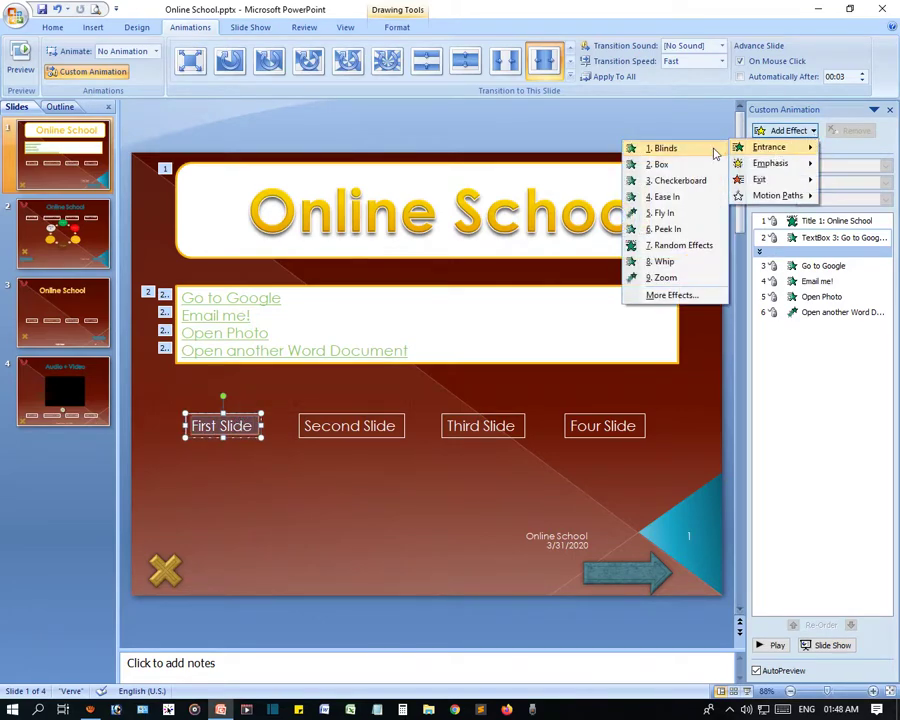
{"action": "left_click", "coordinate": [683, 245]}
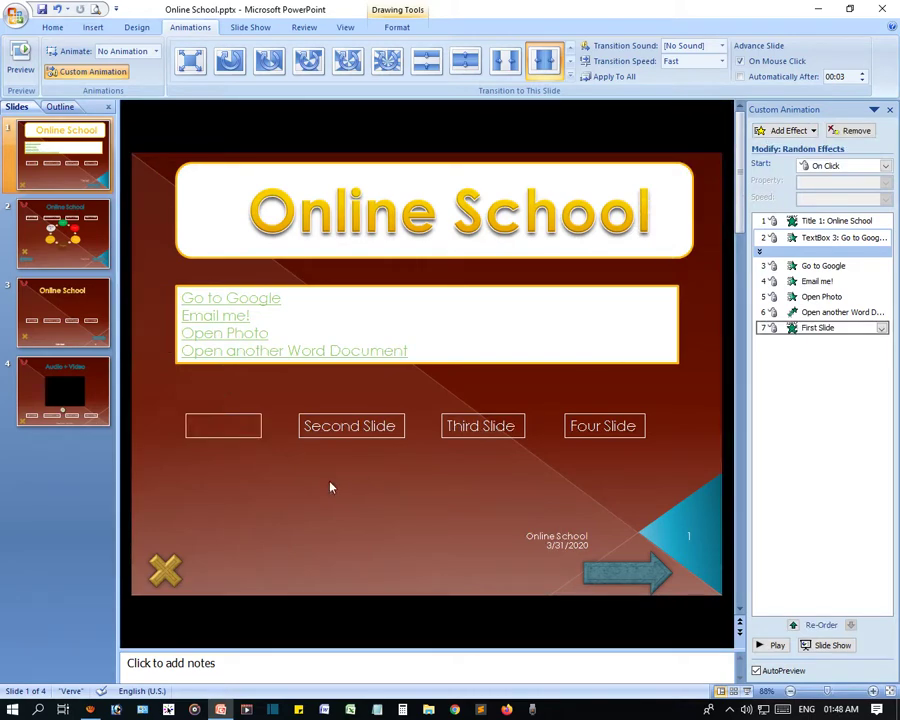
{"action": "left_click", "coordinate": [352, 426]}
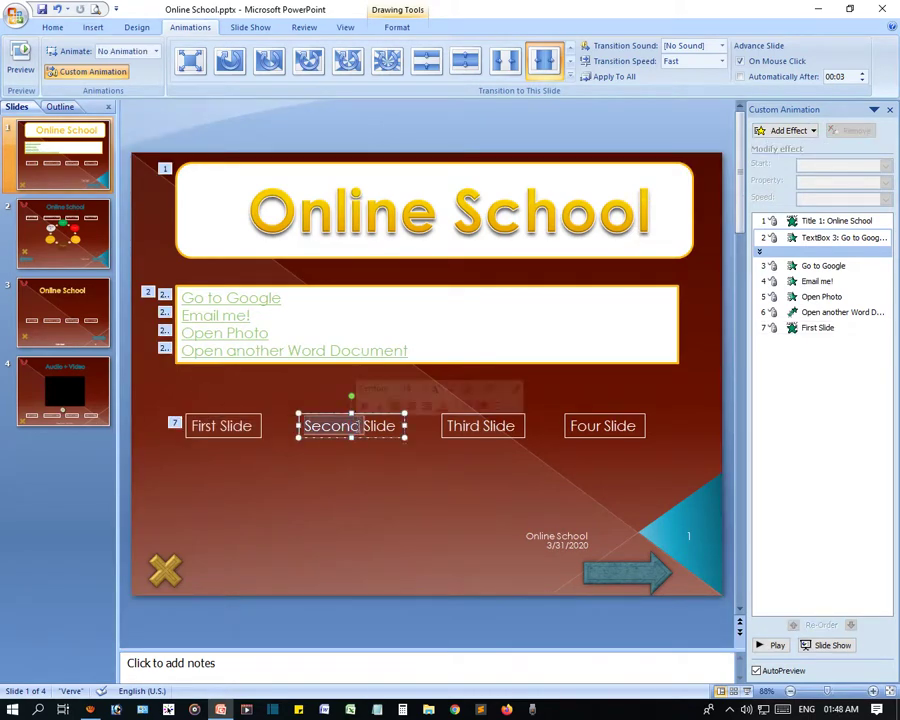
{"action": "left_click", "coordinate": [806, 130]}
{"action": "mouse_move", "coordinate": [770, 147]}
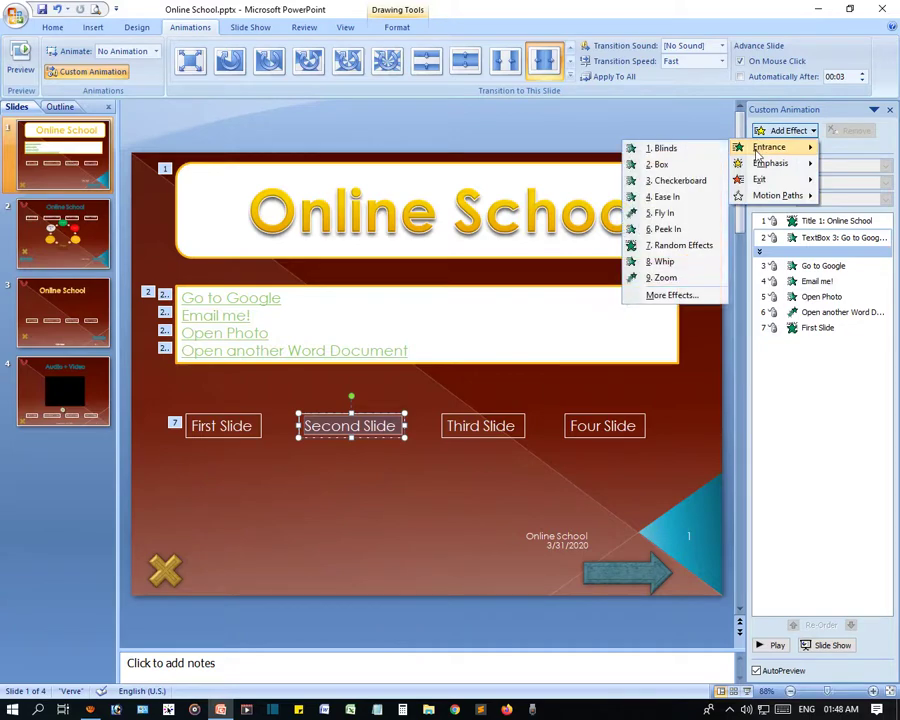
{"action": "left_click", "coordinate": [674, 199]}
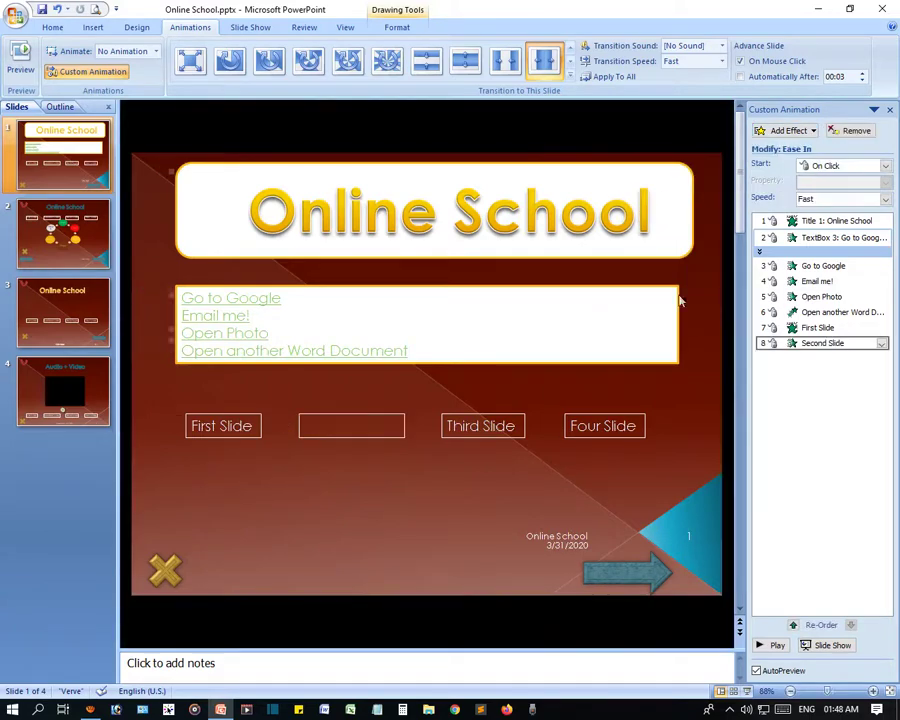
- Give Third Slide a Peek In entrance and Four Slide a Checkerboard entrance
{"action": "left_click", "coordinate": [490, 426]}
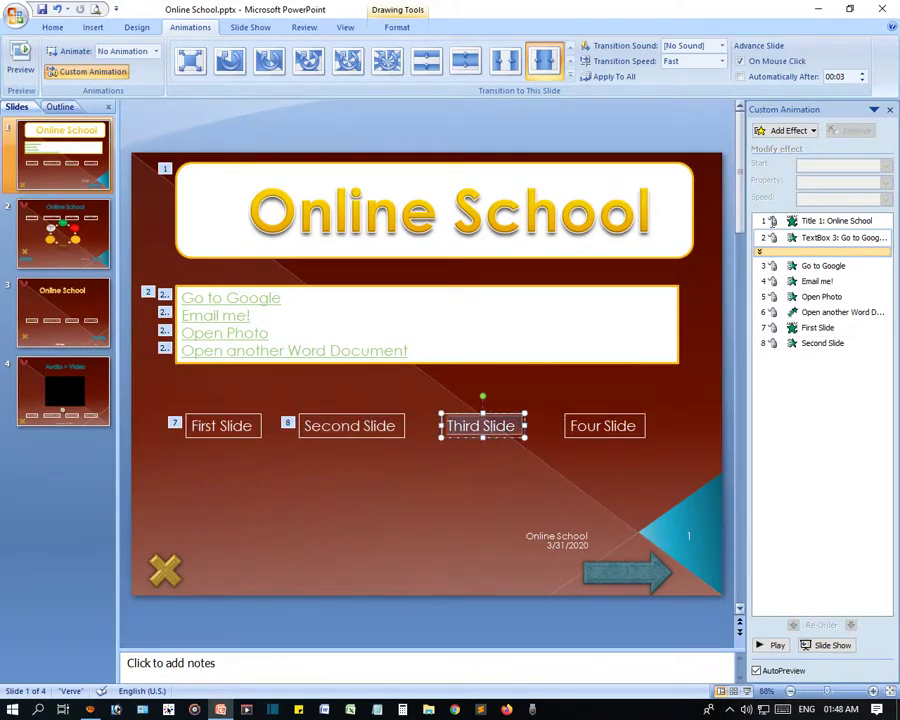
{"action": "left_click", "coordinate": [810, 133]}
{"action": "mouse_move", "coordinate": [790, 150]}
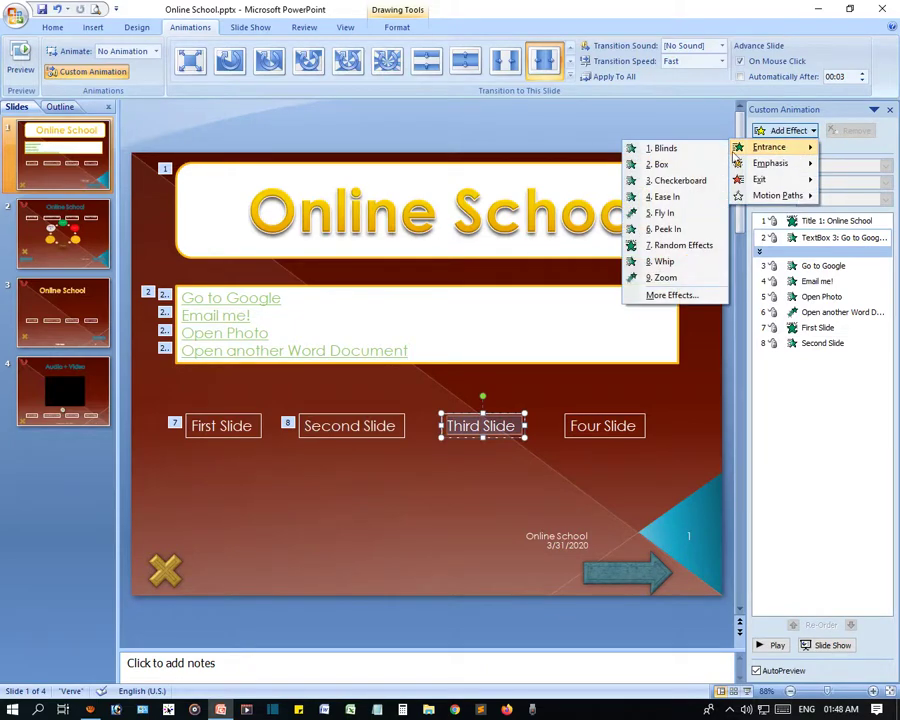
{"action": "left_click", "coordinate": [668, 230]}
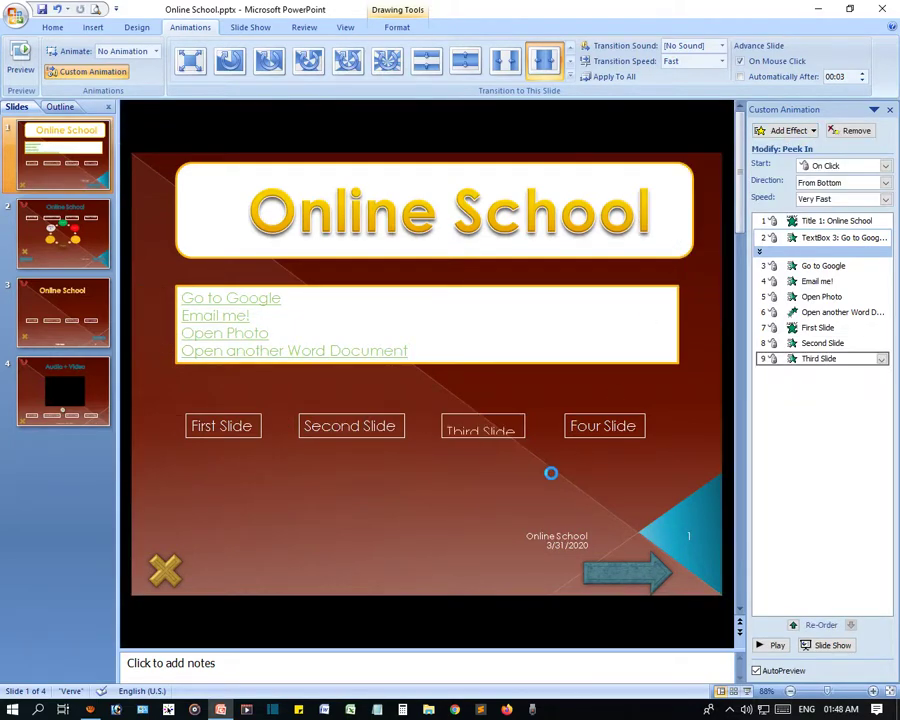
{"action": "left_click", "coordinate": [592, 426]}
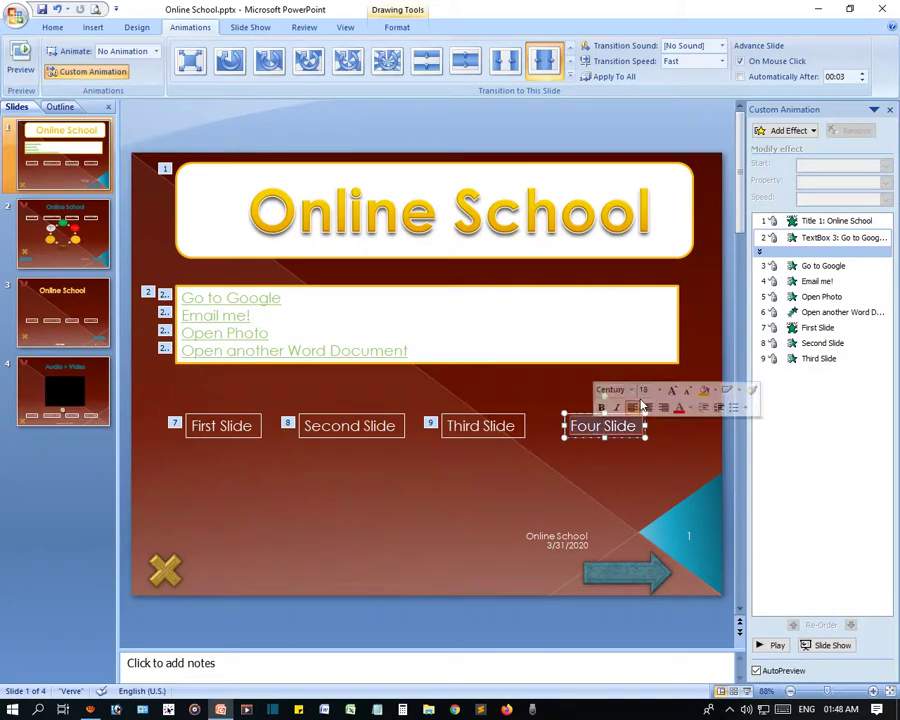
{"action": "left_click", "coordinate": [785, 131]}
{"action": "mouse_move", "coordinate": [779, 150]}
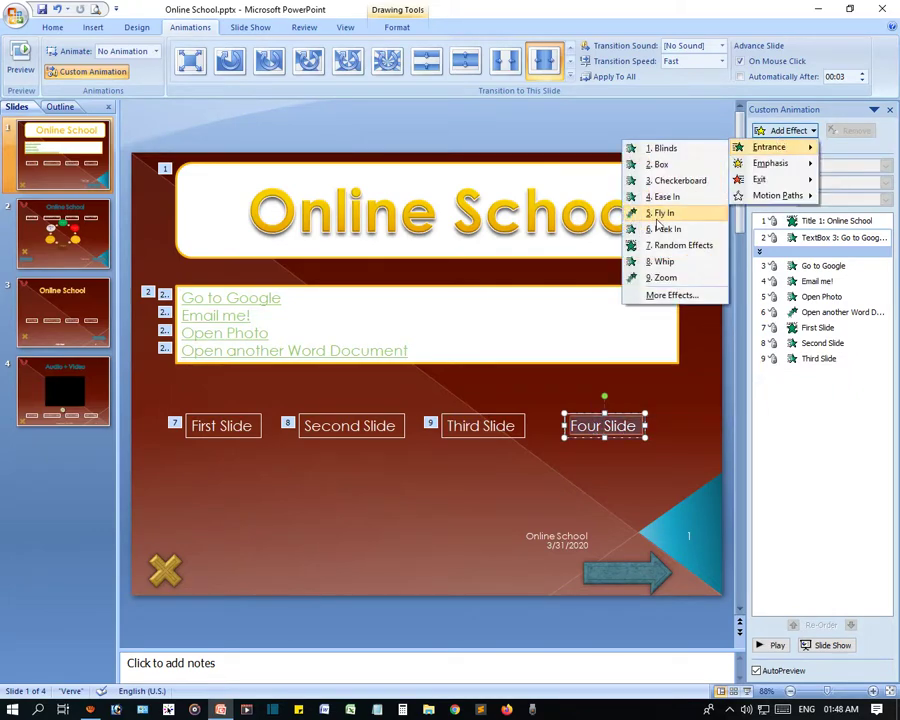
{"action": "left_click", "coordinate": [668, 180]}
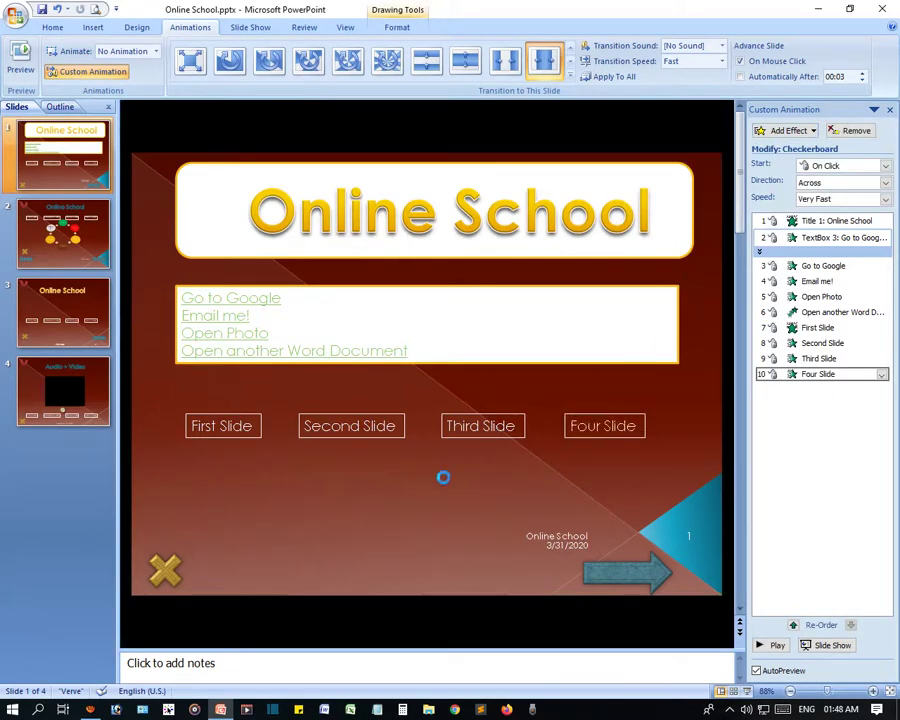
{"action": "key", "text": "F5"}
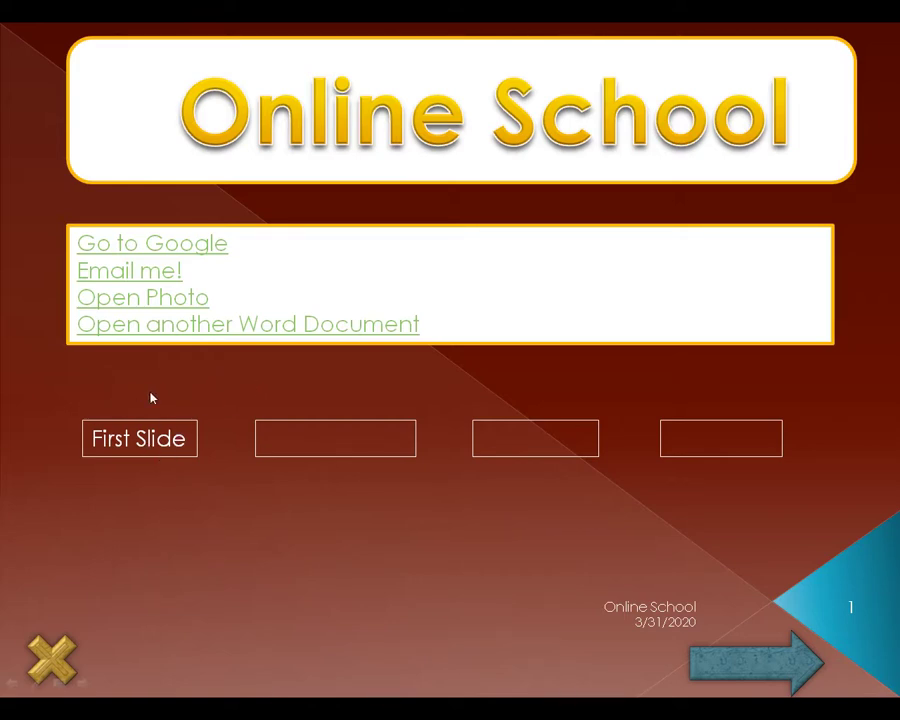
{"action": "left_click", "coordinate": [263, 582]}
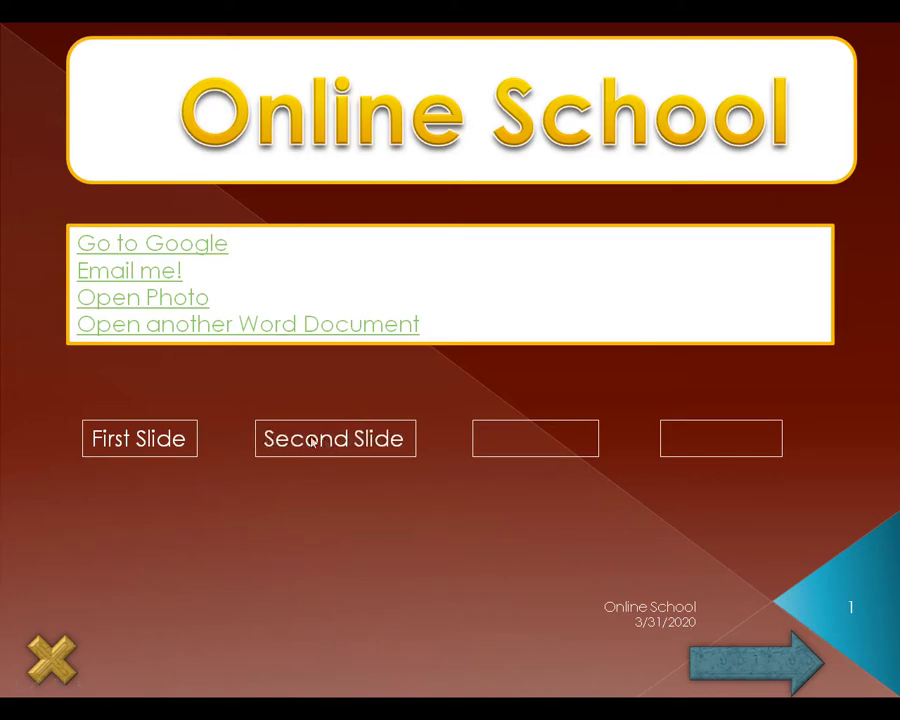
{"action": "left_click", "coordinate": [347, 442]}
{"action": "type", "text": "Third Slide"}
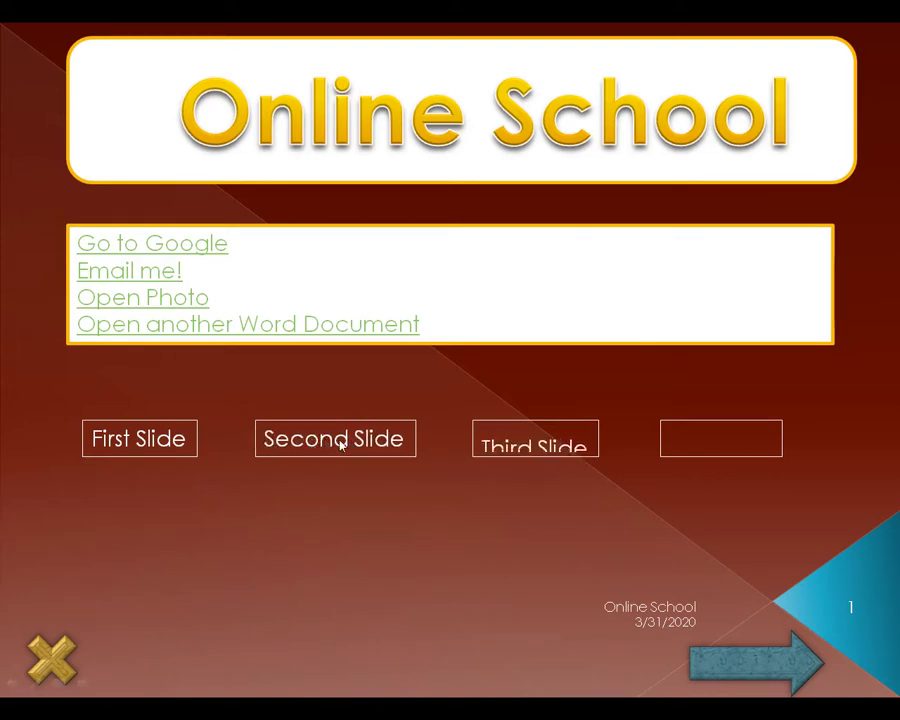
{"action": "left_click", "coordinate": [535, 443]}
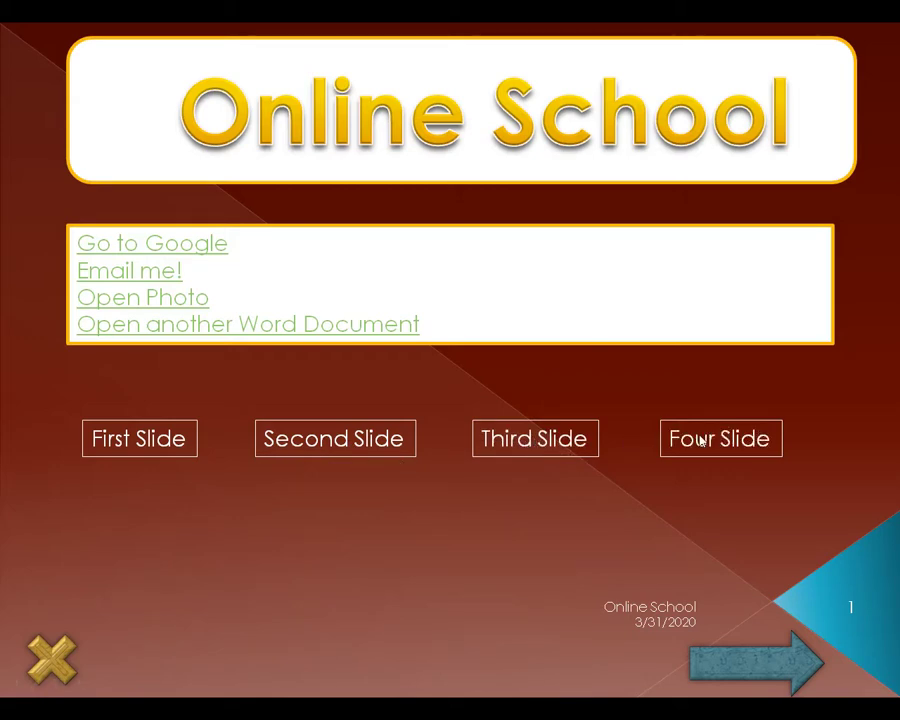
{"action": "left_click", "coordinate": [535, 443]}
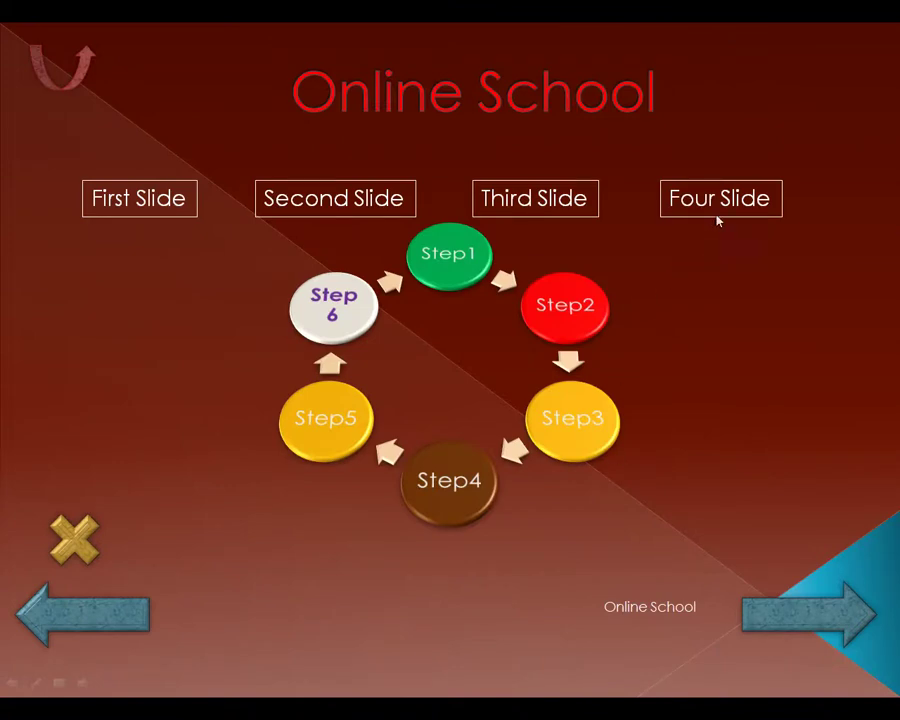
{"action": "left_click", "coordinate": [718, 208]}
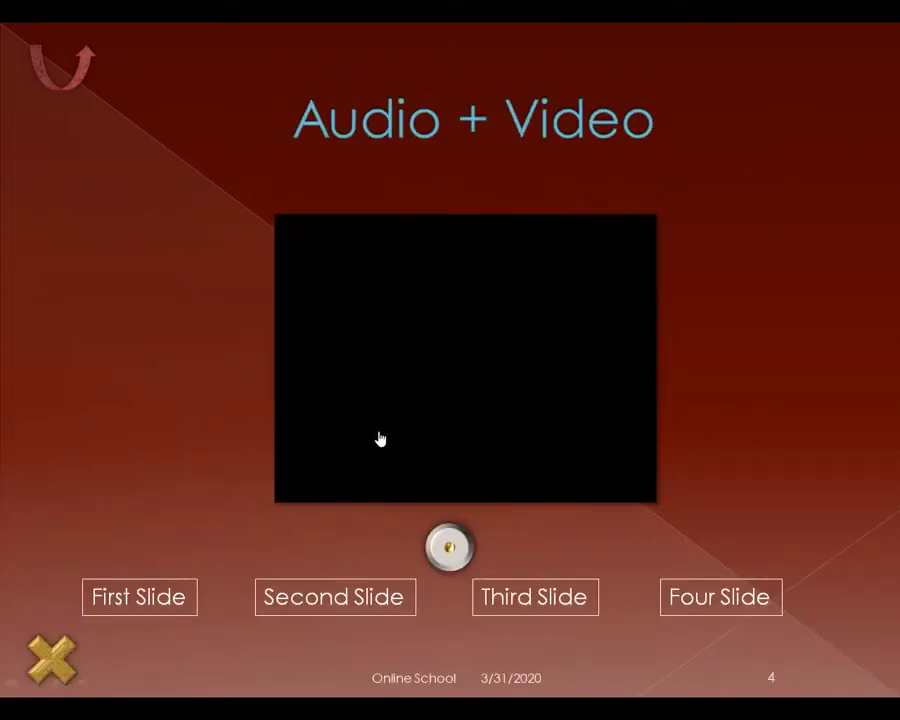
{"action": "left_click", "coordinate": [55, 88]}
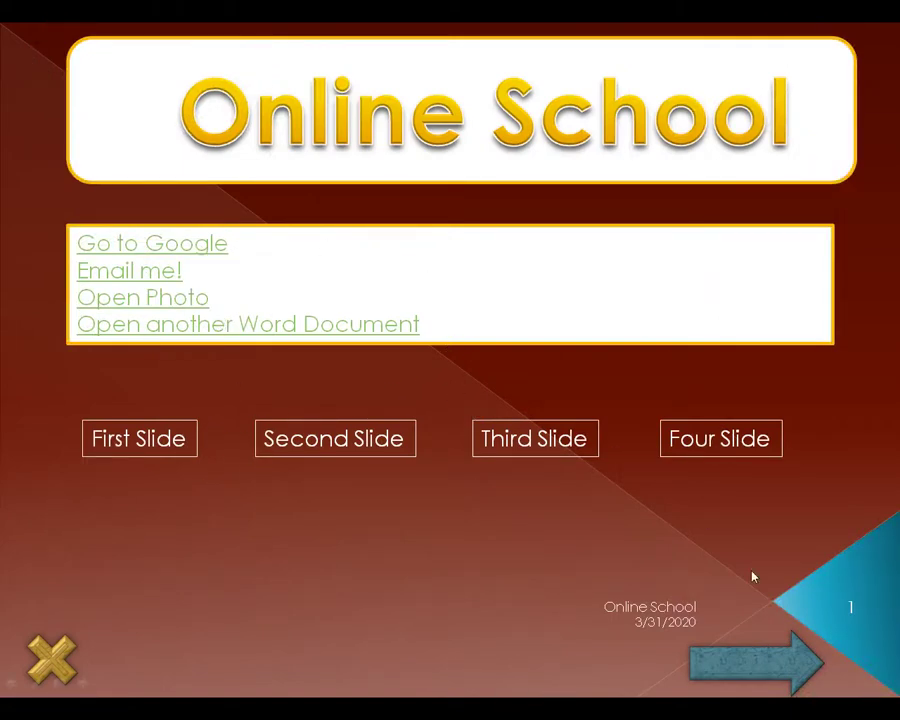
{"action": "key", "text": "Escape"}
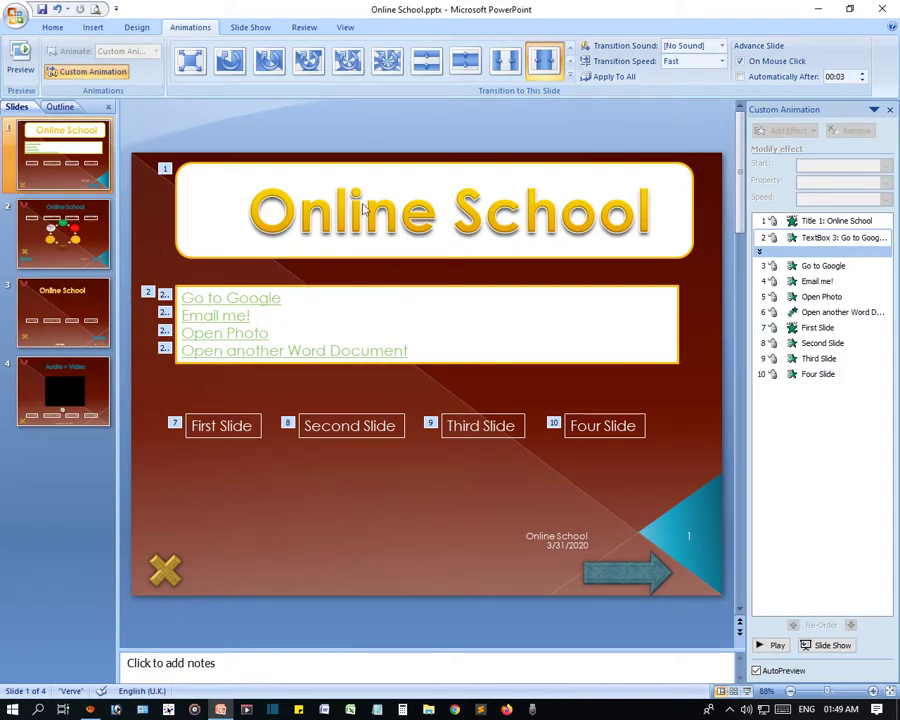
- Set slide 1's transition sound to Bomb and preview it in the slide show
{"action": "left_click", "coordinate": [721, 45]}
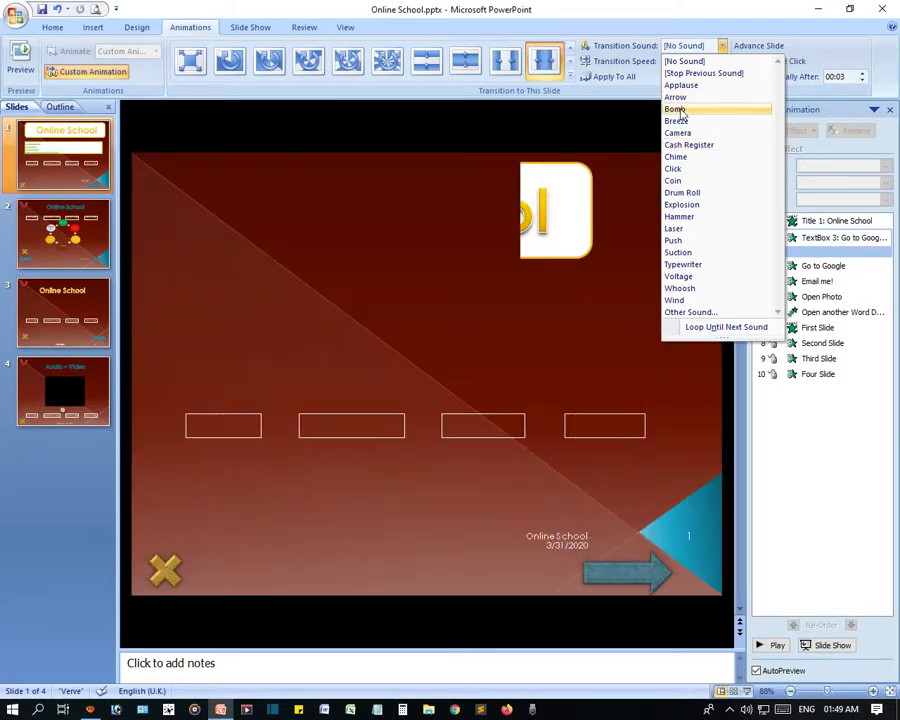
{"action": "left_click", "coordinate": [676, 109]}
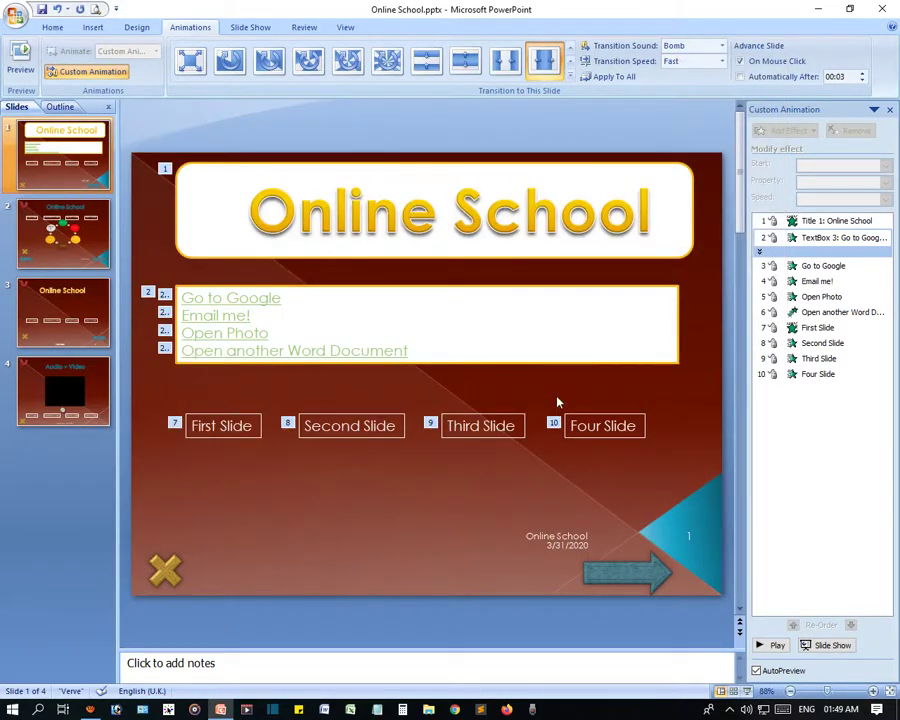
{"action": "key", "text": "F5"}
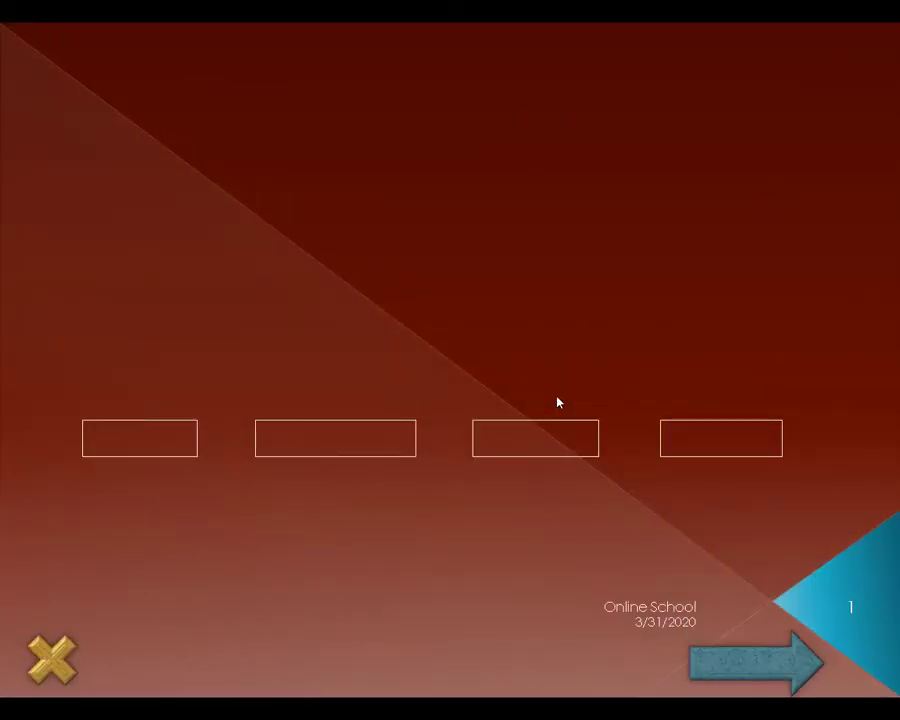
{"action": "left_click", "coordinate": [558, 402]}
{"action": "key", "text": "Escape"}
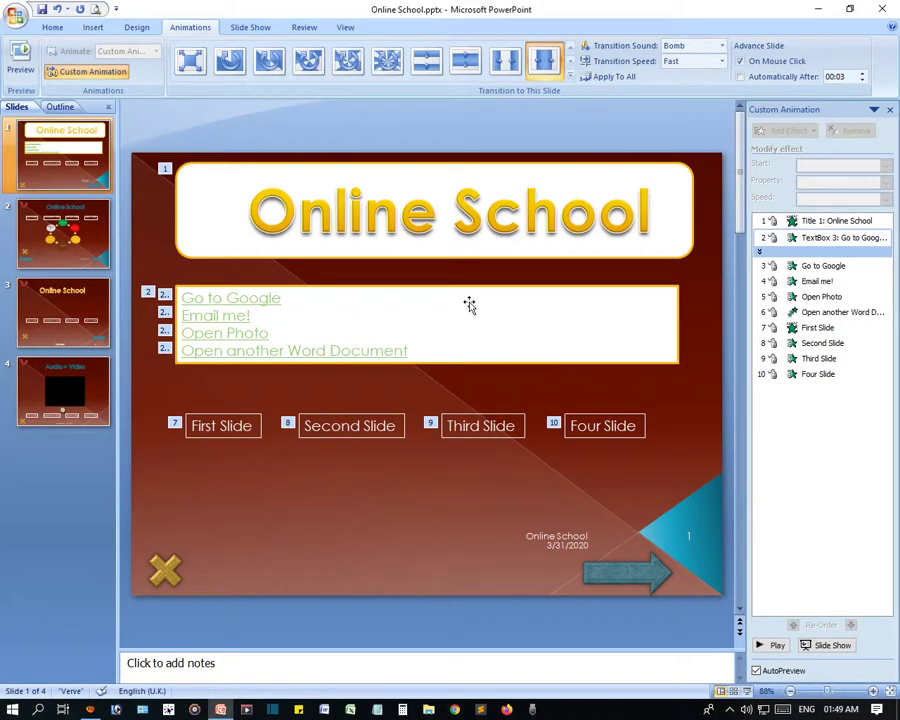
- Add exit effects to Four Slide (Fly Out), Third Slide (Box) and Second Slide
{"action": "left_click", "coordinate": [492, 255]}
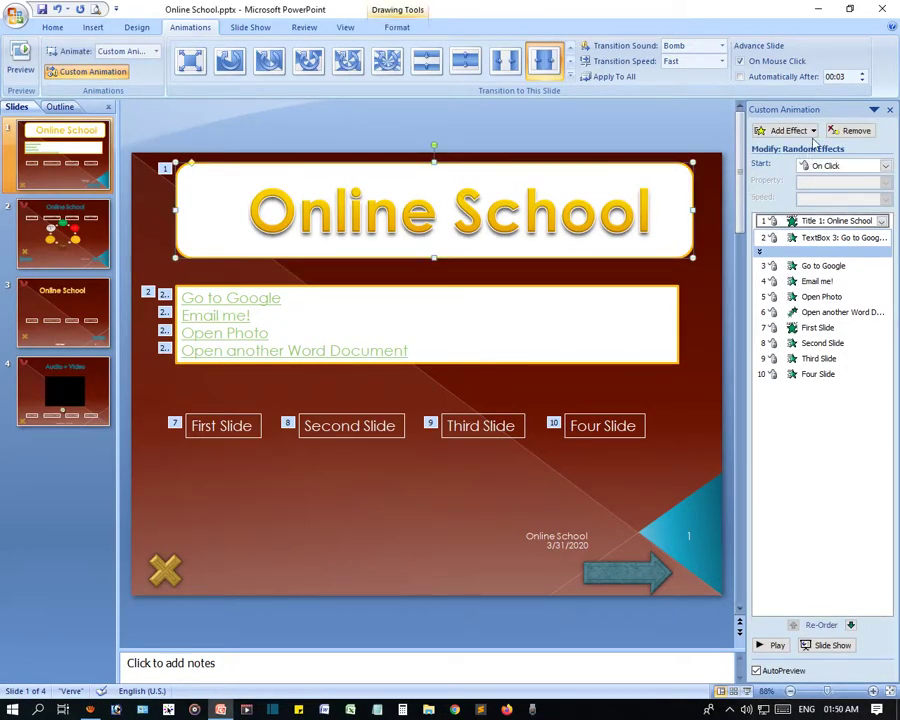
{"action": "left_click", "coordinate": [596, 434]}
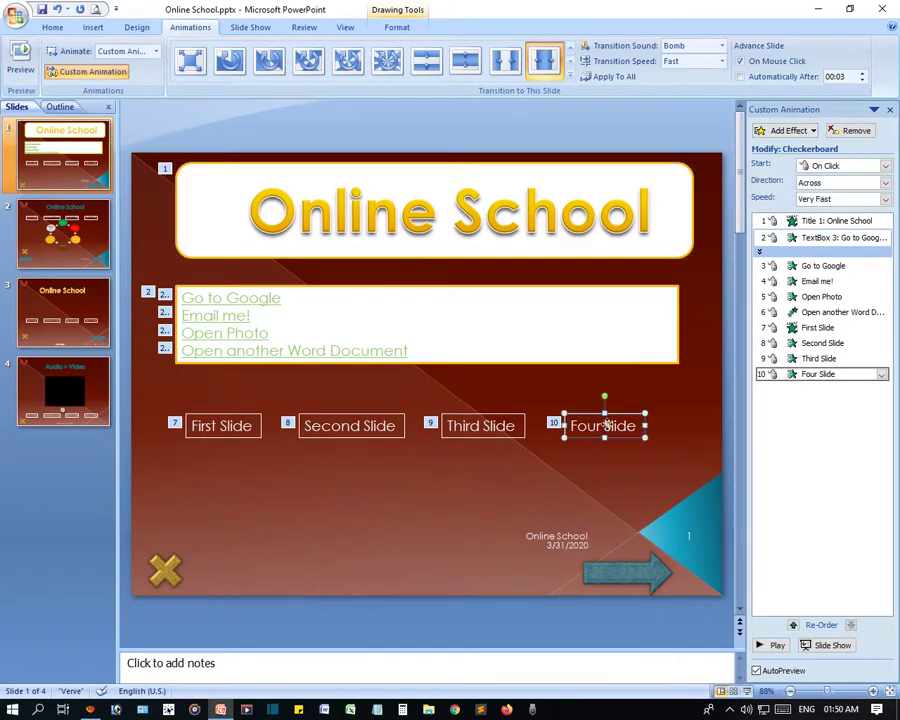
{"action": "left_click", "coordinate": [814, 131]}
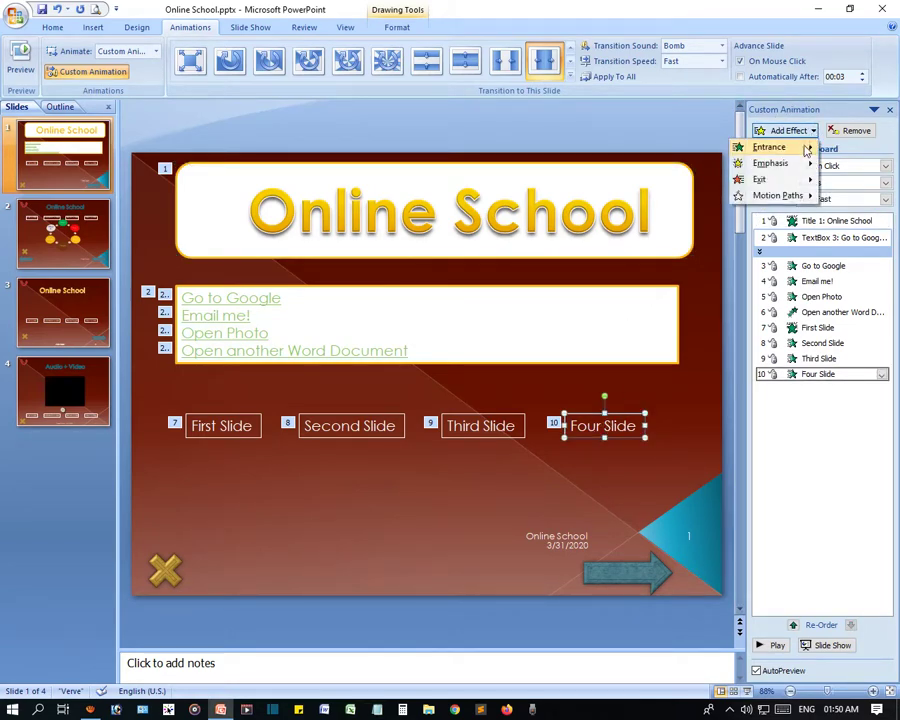
{"action": "mouse_move", "coordinate": [775, 179]}
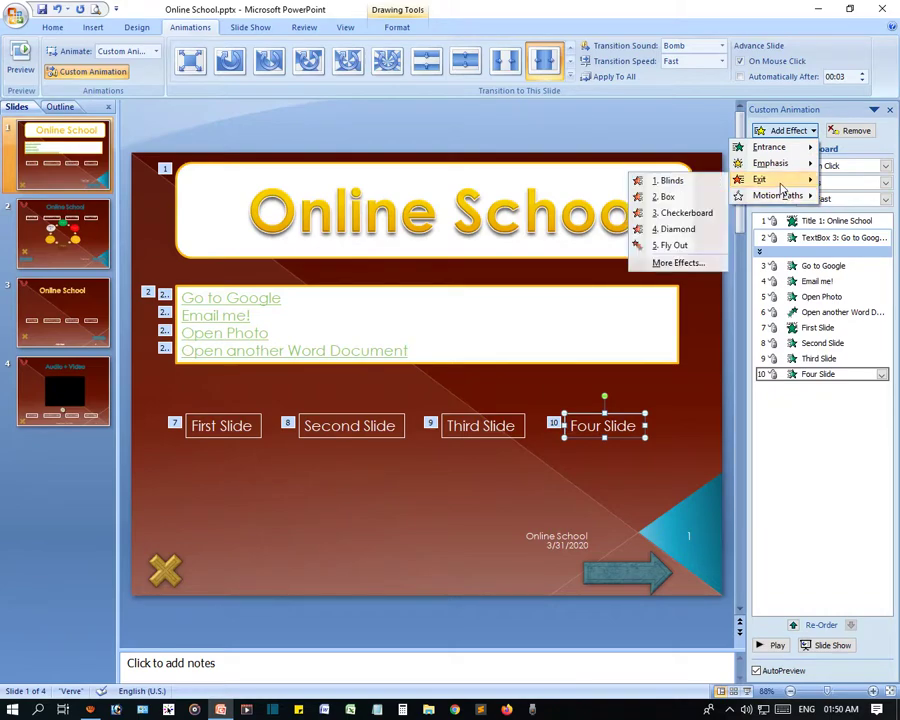
{"action": "left_click", "coordinate": [673, 246]}
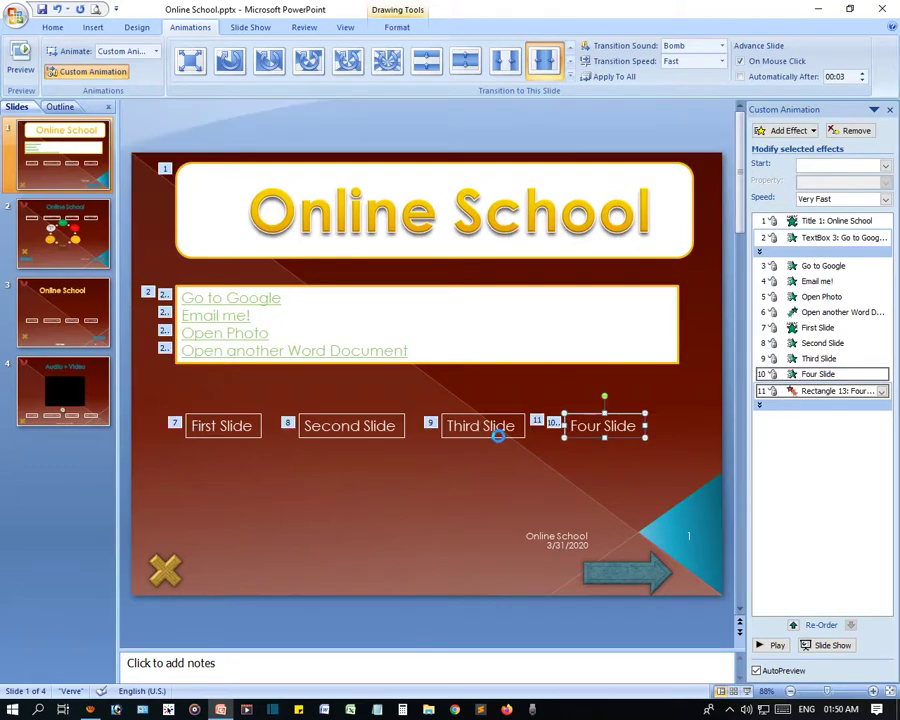
{"action": "left_click", "coordinate": [497, 434]}
{"action": "left_click", "coordinate": [806, 136]}
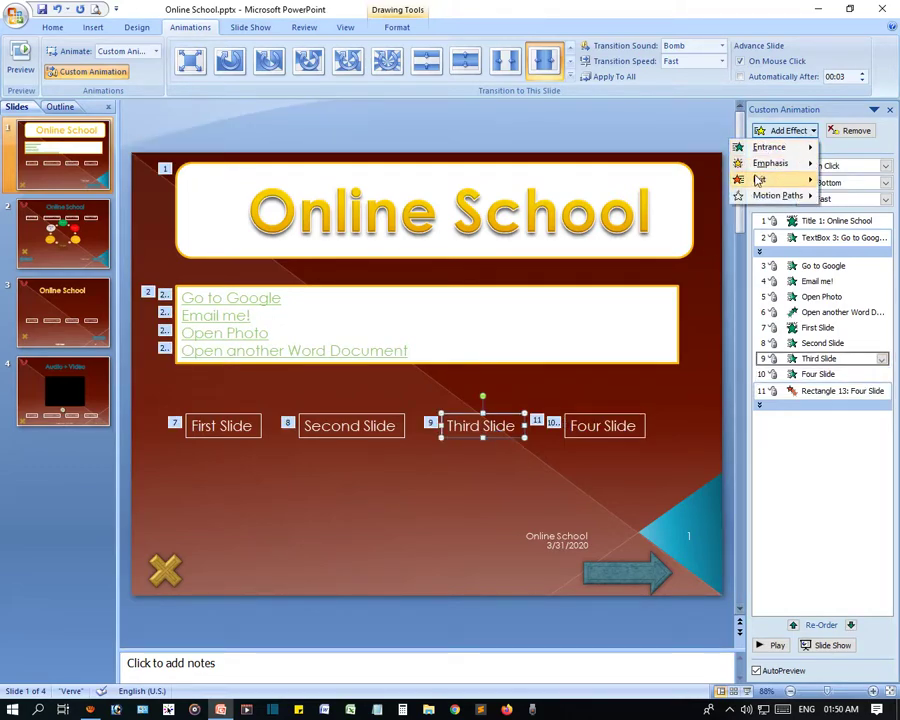
{"action": "mouse_move", "coordinate": [762, 178]}
{"action": "left_click", "coordinate": [677, 199]}
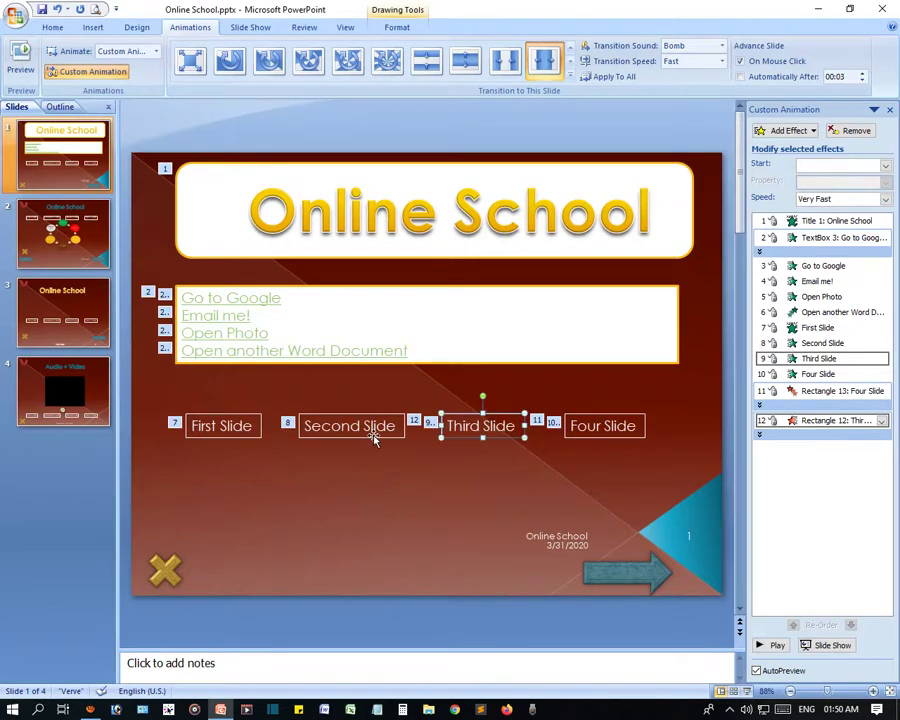
{"action": "left_click", "coordinate": [368, 432]}
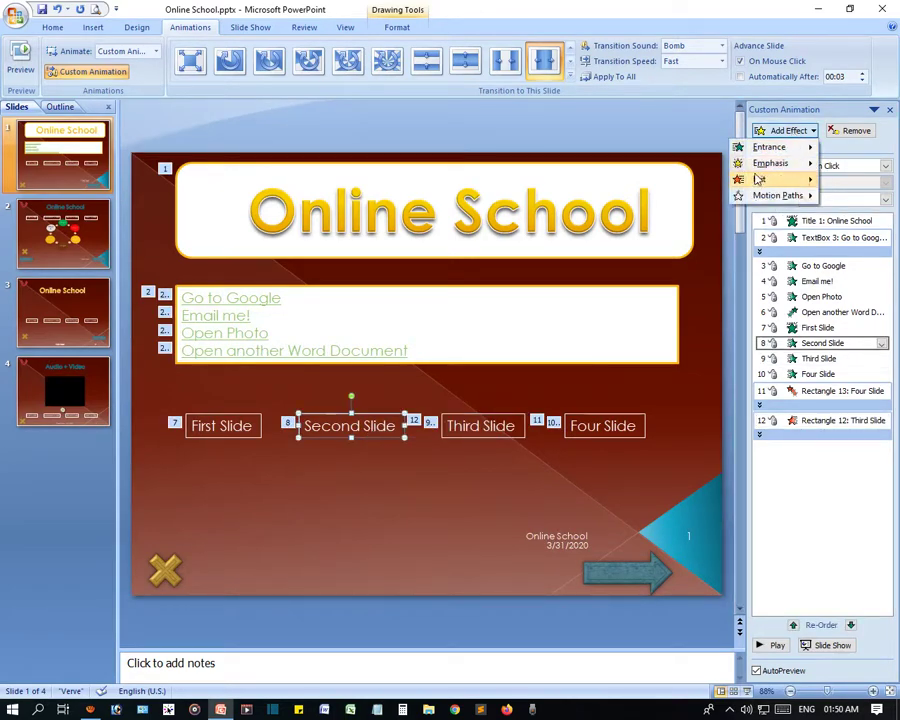
{"action": "mouse_move", "coordinate": [760, 180]}
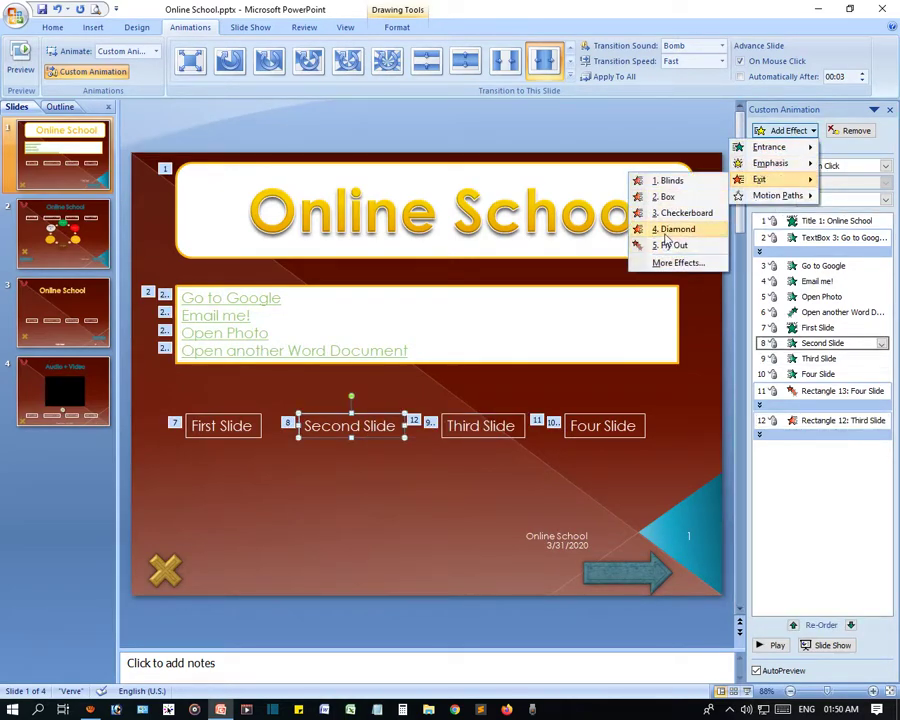
{"action": "left_click", "coordinate": [668, 233]}
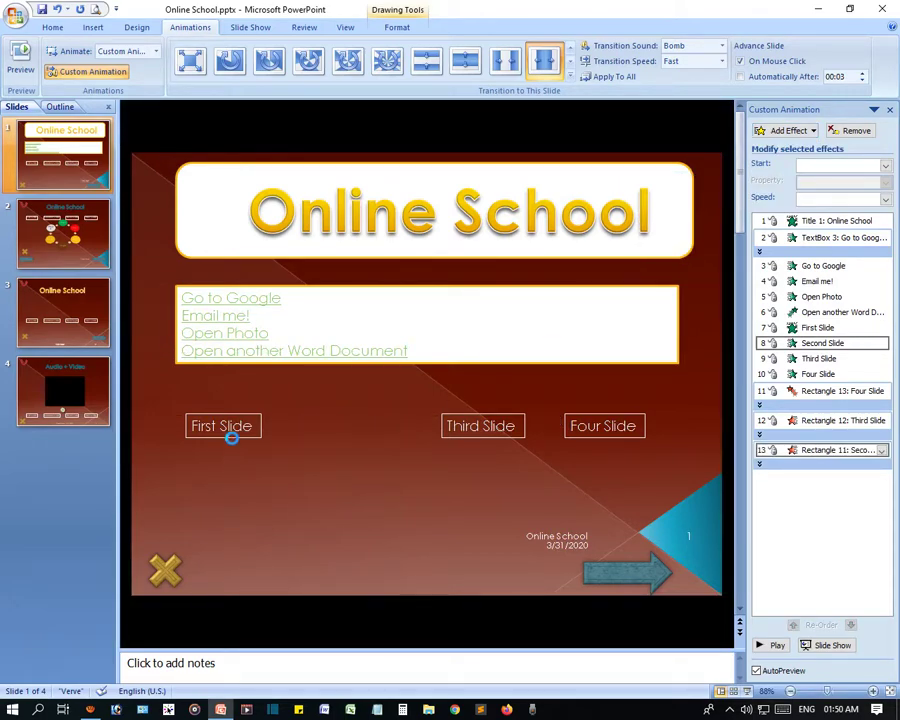
- Give First Slide a Diamond exit and the links box a Checkerboard exit
{"action": "left_click", "coordinate": [231, 437]}
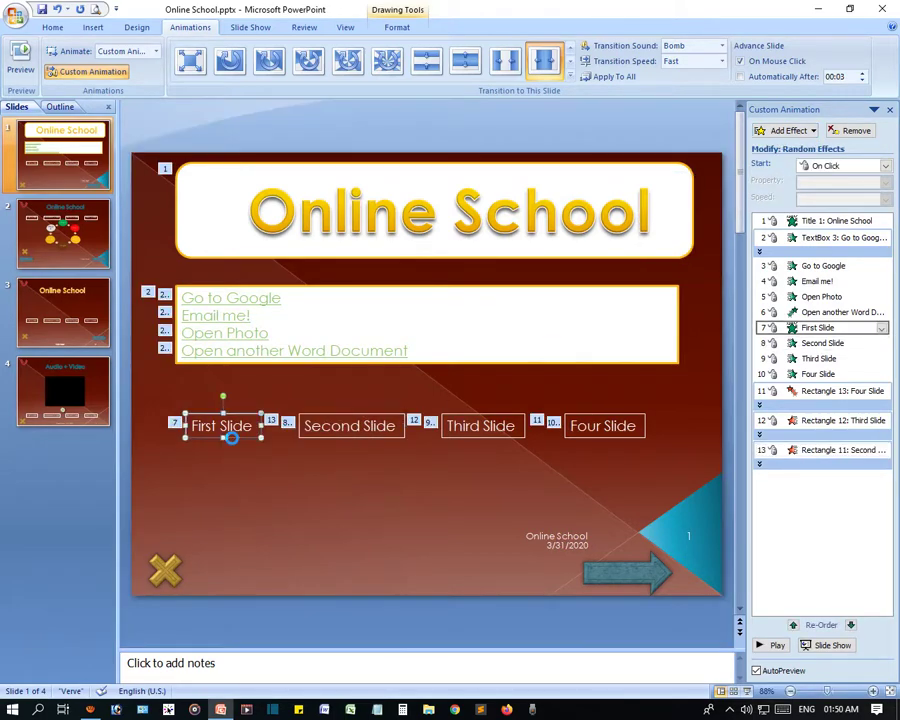
{"action": "left_click", "coordinate": [786, 130]}
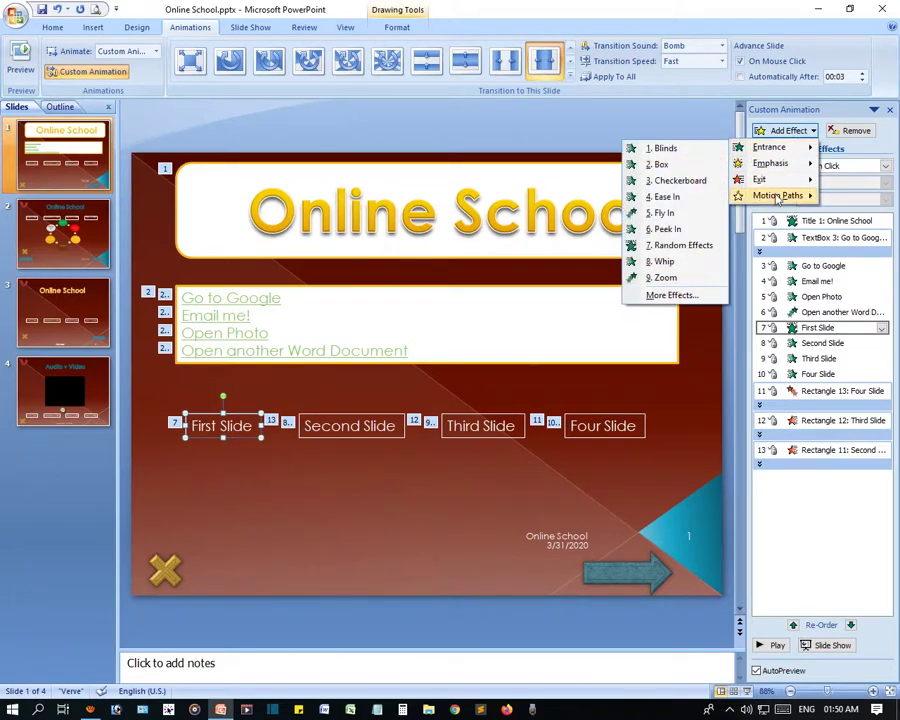
{"action": "mouse_move", "coordinate": [760, 179]}
{"action": "left_click", "coordinate": [676, 229]}
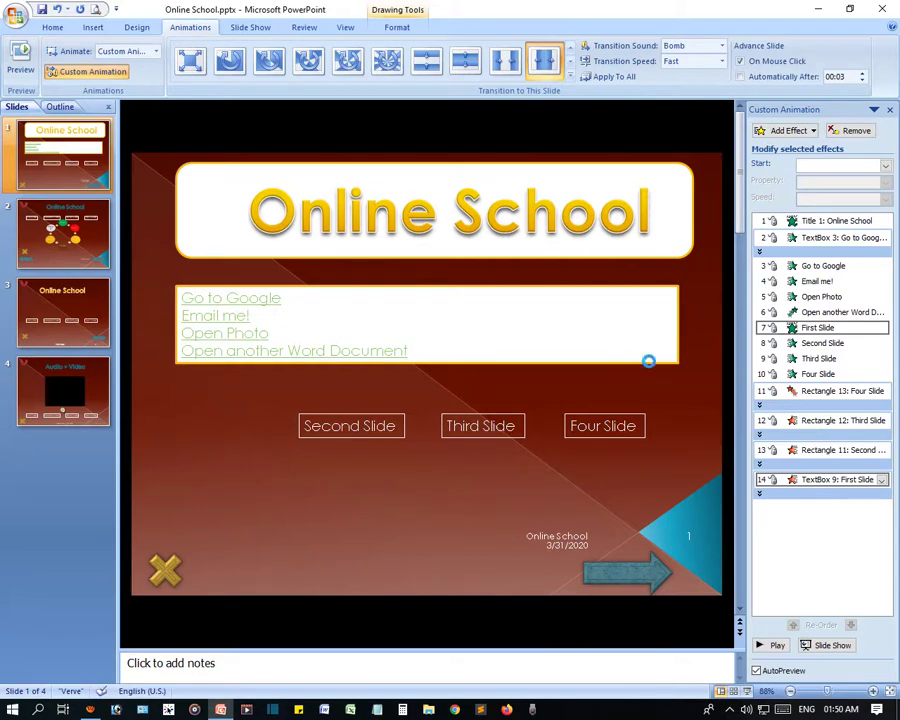
{"action": "left_click", "coordinate": [649, 361]}
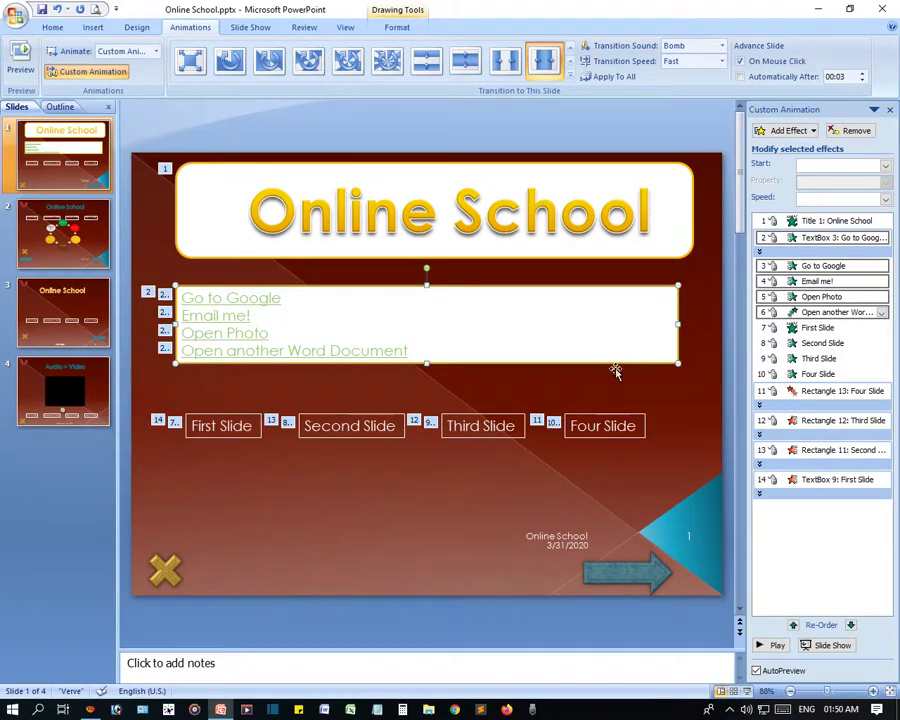
{"action": "left_click", "coordinate": [786, 130]}
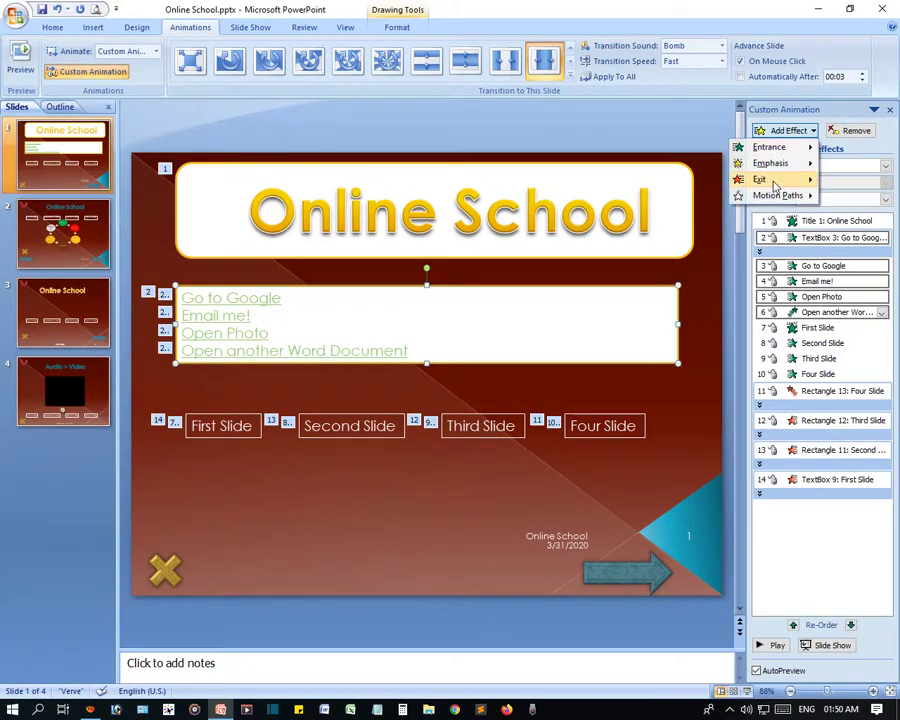
{"action": "mouse_move", "coordinate": [770, 184]}
{"action": "left_click", "coordinate": [652, 212]}
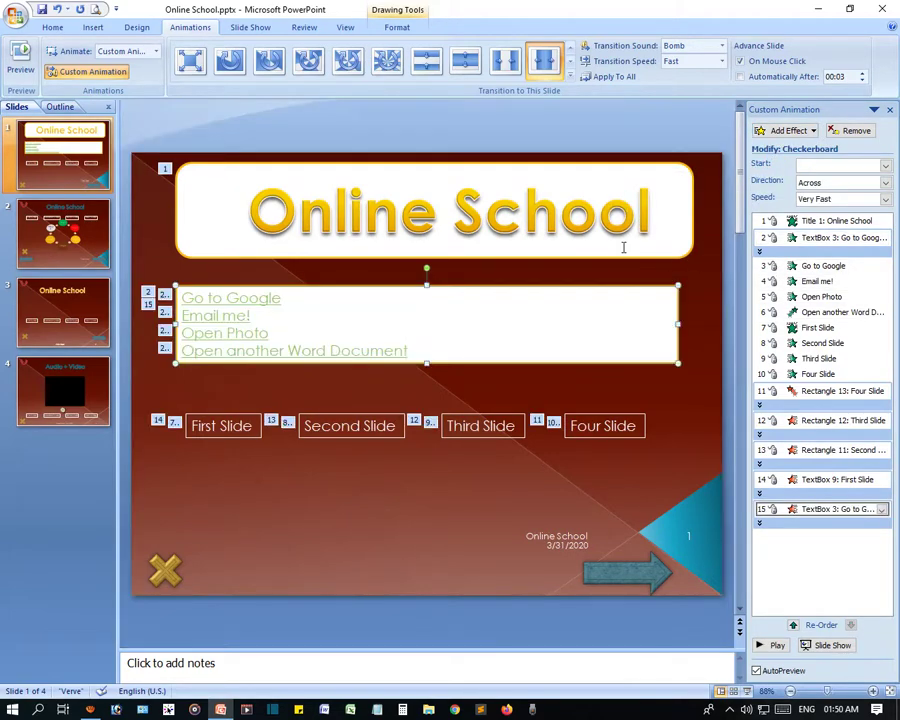
- Give the Online School title a Whip exit from the full exit effects list
{"action": "left_click", "coordinate": [643, 250]}
{"action": "left_click", "coordinate": [800, 132]}
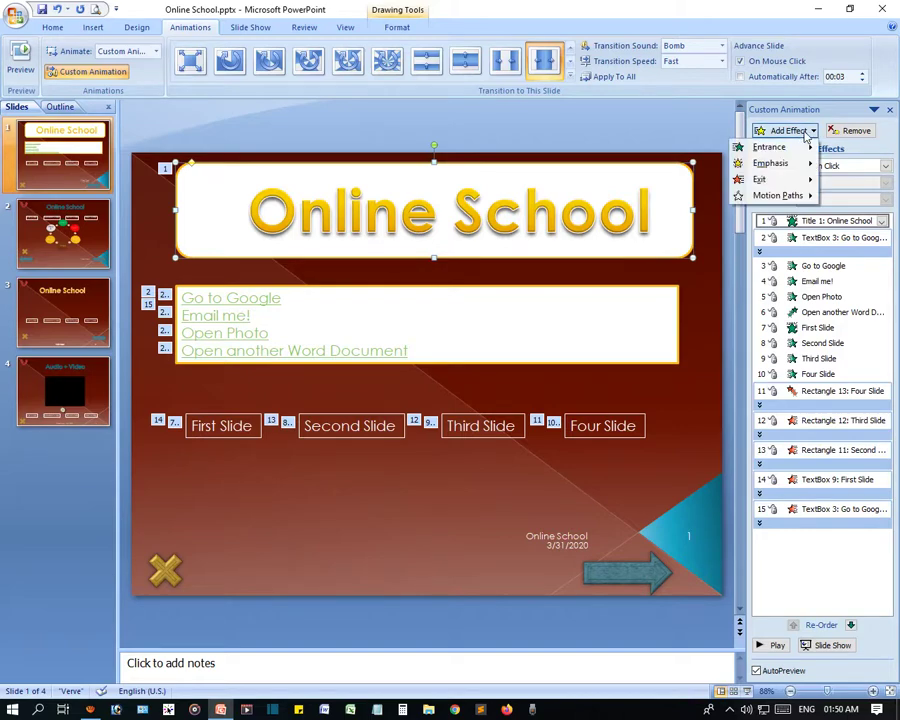
{"action": "mouse_move", "coordinate": [780, 180]}
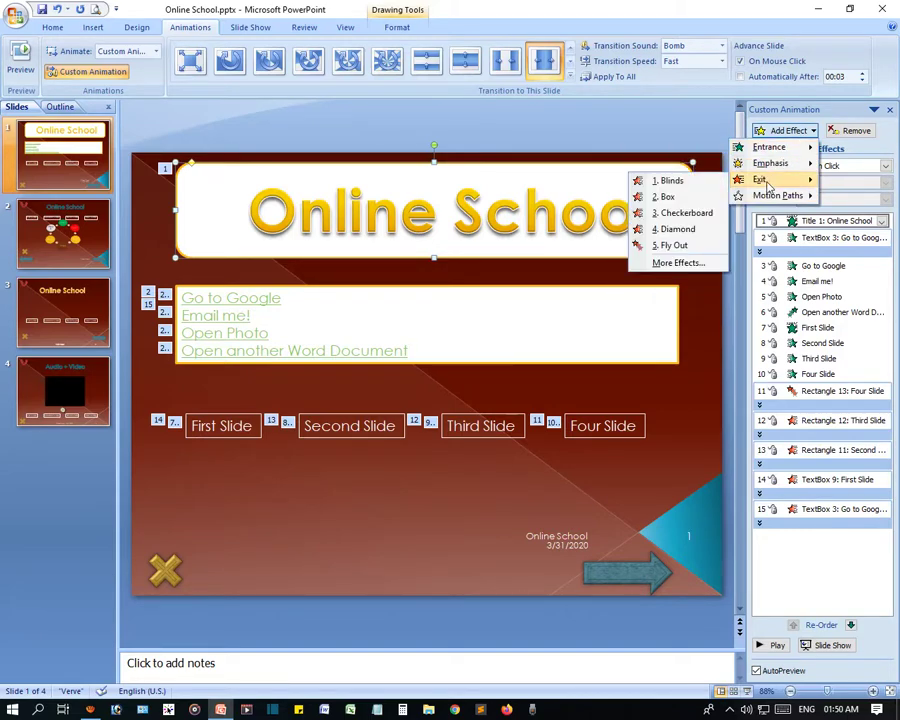
{"action": "left_click", "coordinate": [678, 263]}
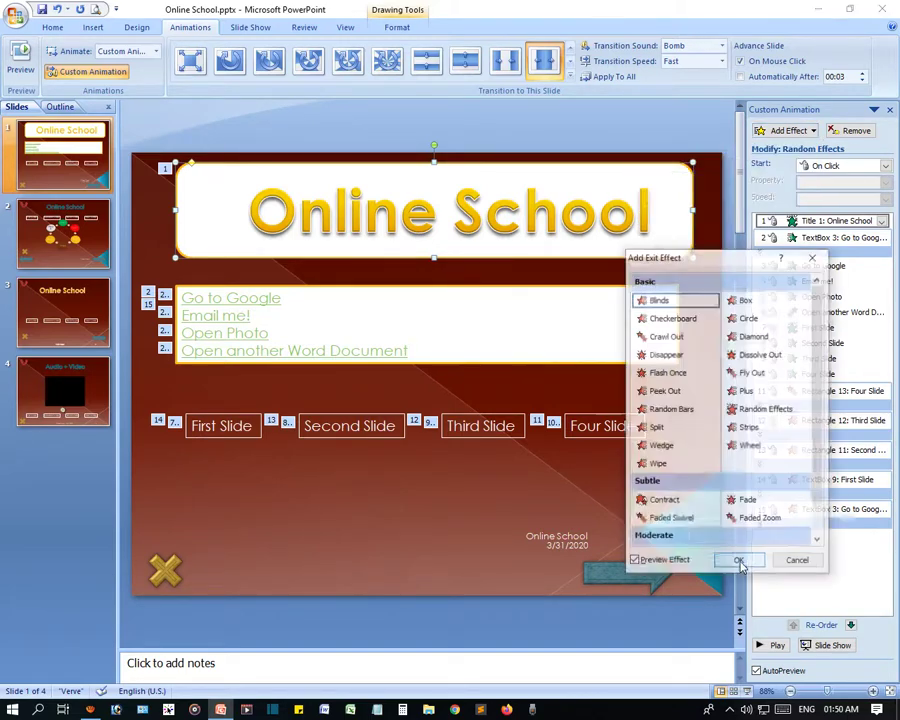
{"action": "scroll", "coordinate": [765, 460], "scroll_direction": "down", "scroll_amount": 3}
{"action": "scroll", "coordinate": [748, 500], "scroll_direction": "down", "scroll_amount": 1}
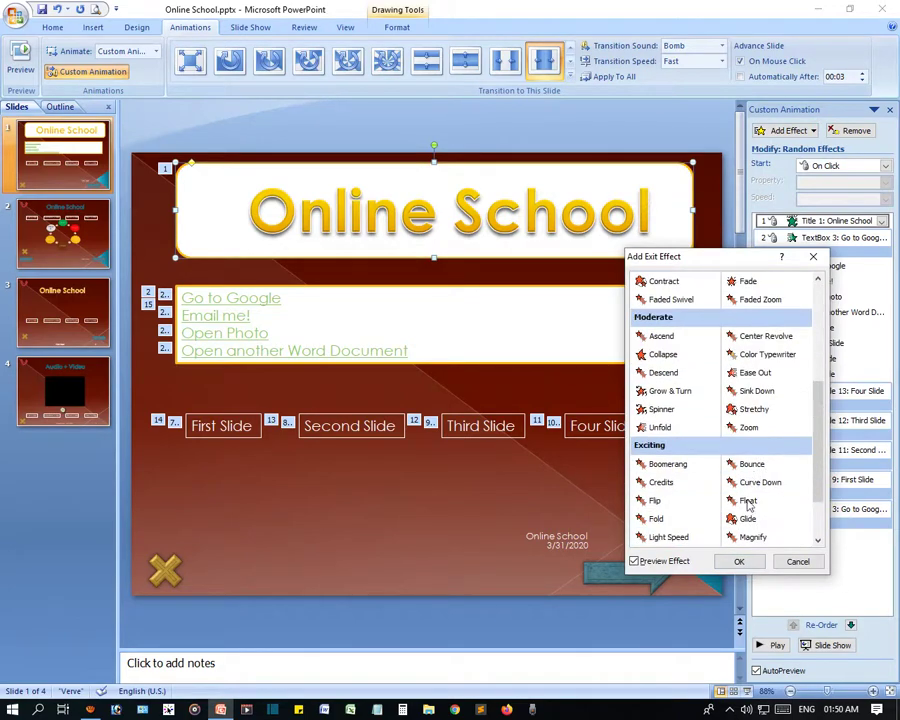
{"action": "scroll", "coordinate": [750, 512], "scroll_direction": "down", "scroll_amount": 1}
{"action": "left_click", "coordinate": [662, 538]}
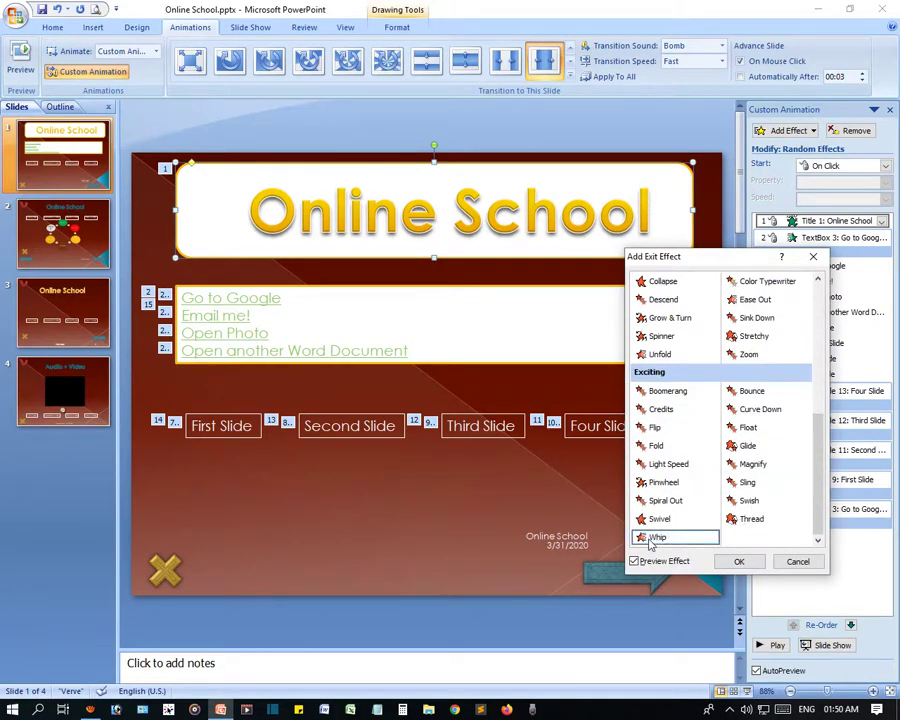
{"action": "left_click", "coordinate": [740, 561]}
- Widen the links text box slightly and play the slide show from slide 1
{"action": "left_click", "coordinate": [688, 443]}
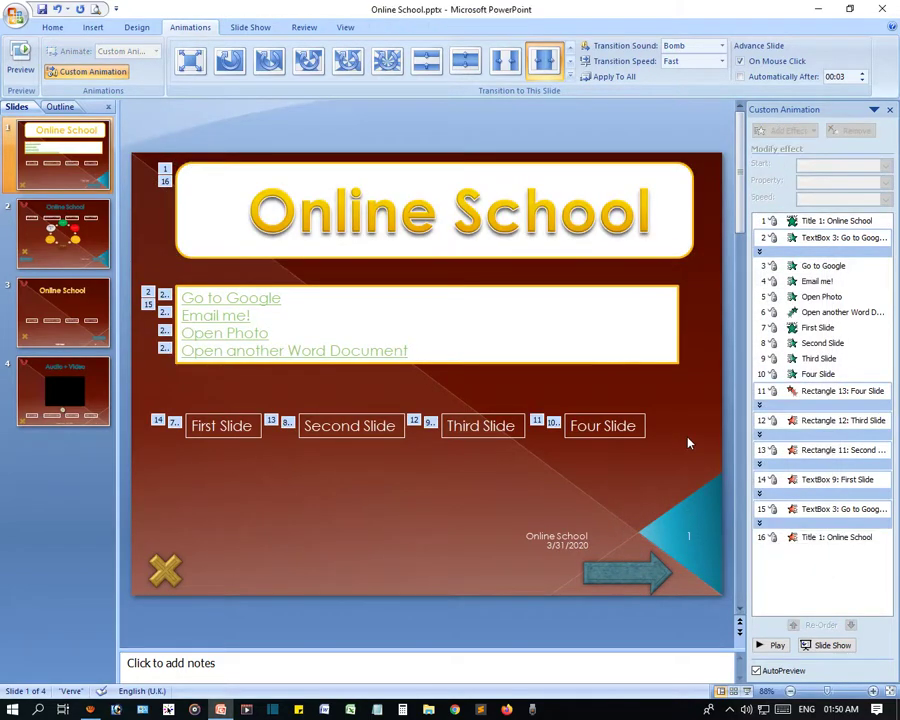
{"action": "left_click", "coordinate": [679, 331]}
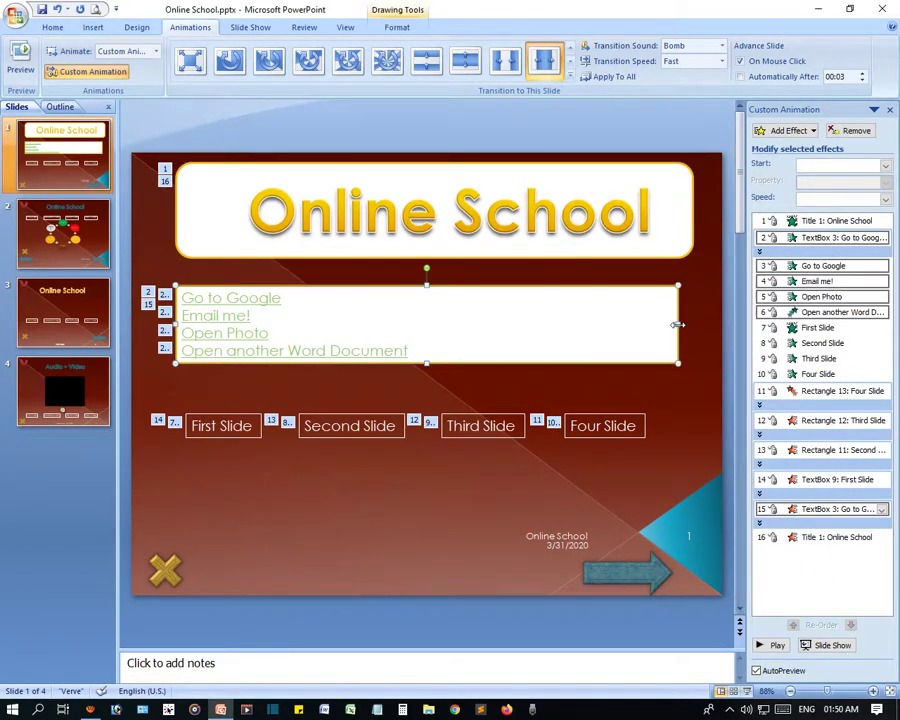
{"action": "left_click_drag", "start_coordinate": [678, 324], "coordinate": [693, 324]}
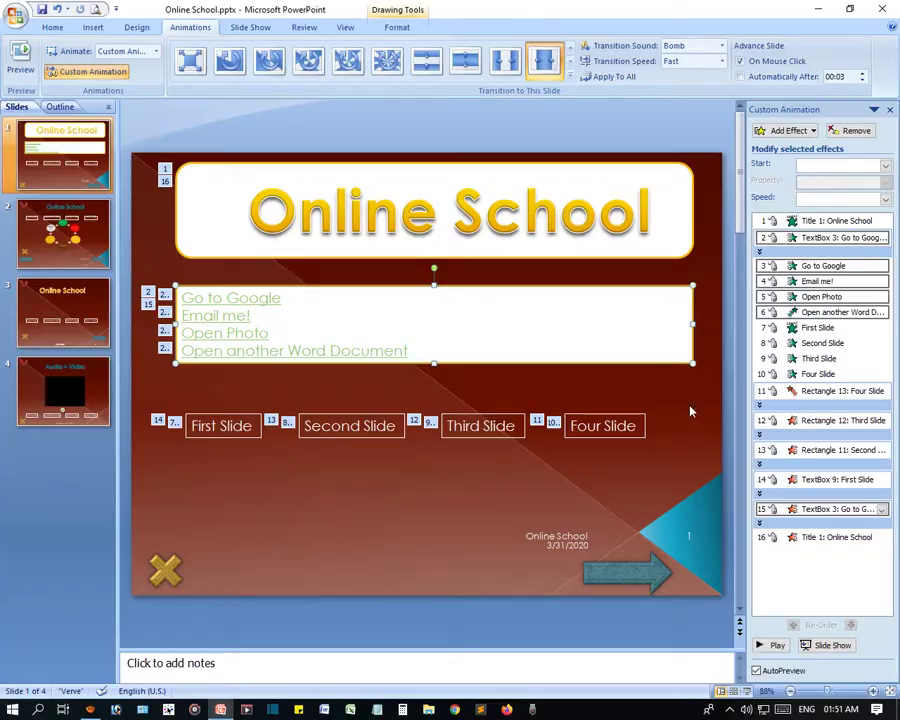
{"action": "key", "text": "F5"}
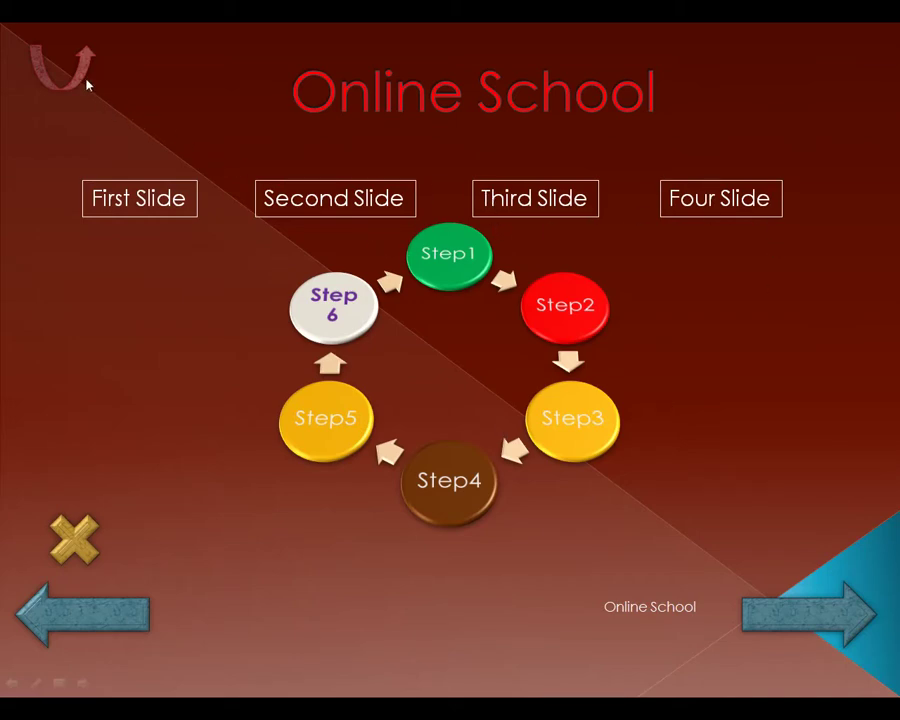
{"action": "key", "text": "Escape"}
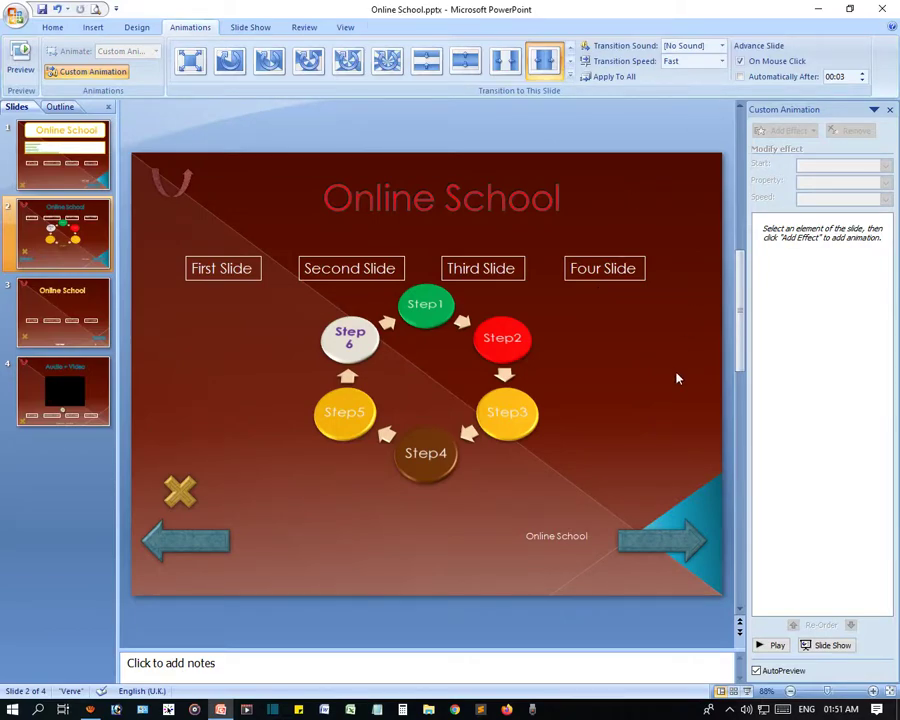
{"action": "left_click", "coordinate": [66, 180]}
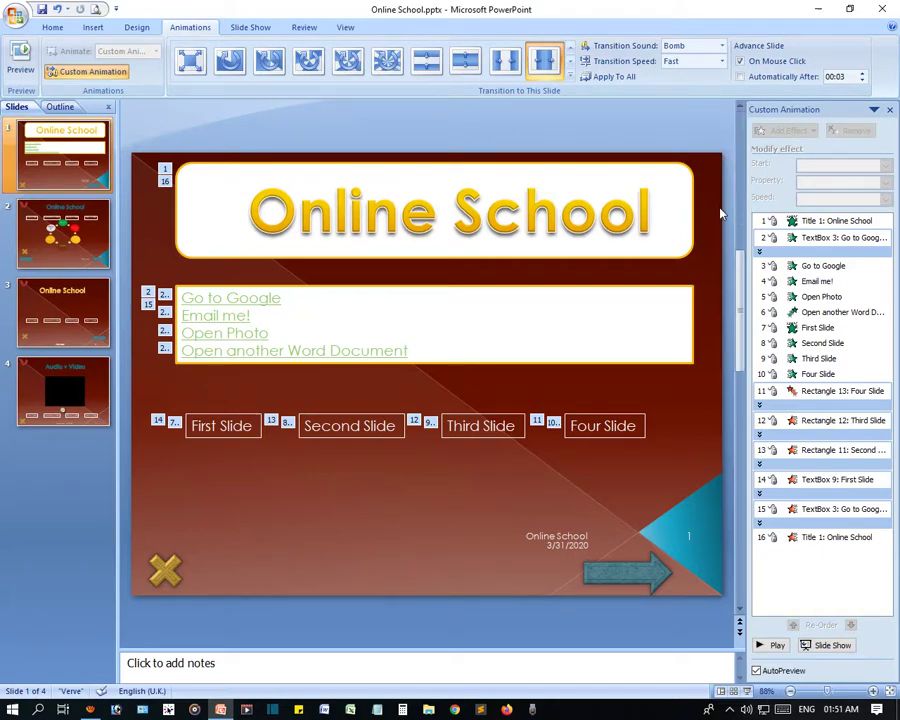
- Make slide 1 advance automatically after 00:03 instead of on mouse click
{"action": "scroll", "coordinate": [720, 208], "scroll_direction": "down", "scroll_amount": 3}
{"action": "scroll", "coordinate": [720, 208], "scroll_direction": "up", "scroll_amount": 1}
{"action": "scroll", "coordinate": [720, 210], "scroll_direction": "up", "scroll_amount": 2}
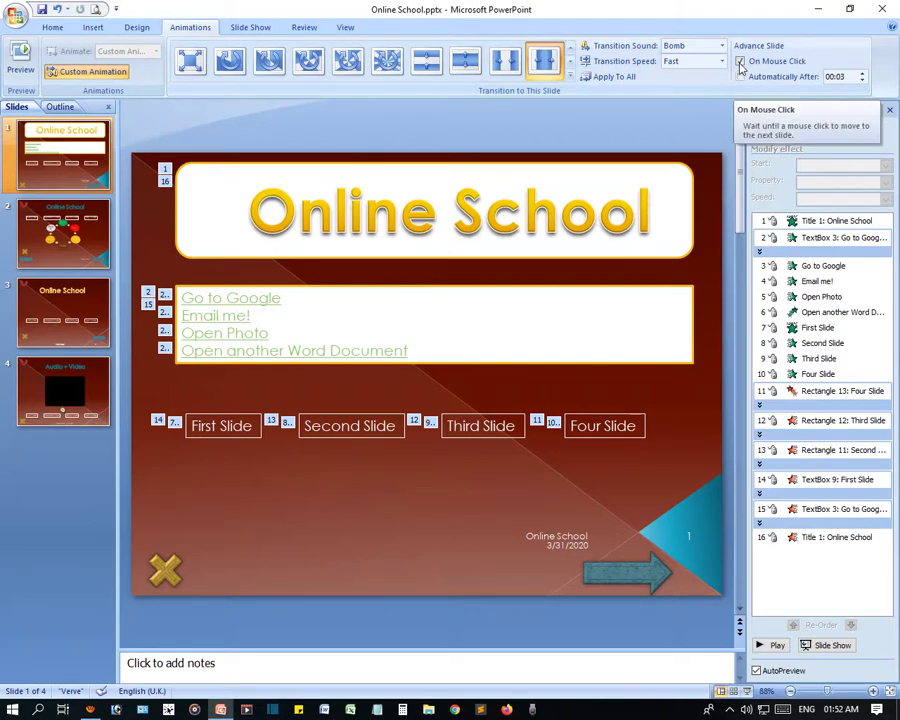
{"action": "left_click", "coordinate": [740, 62]}
{"action": "left_click", "coordinate": [740, 77]}
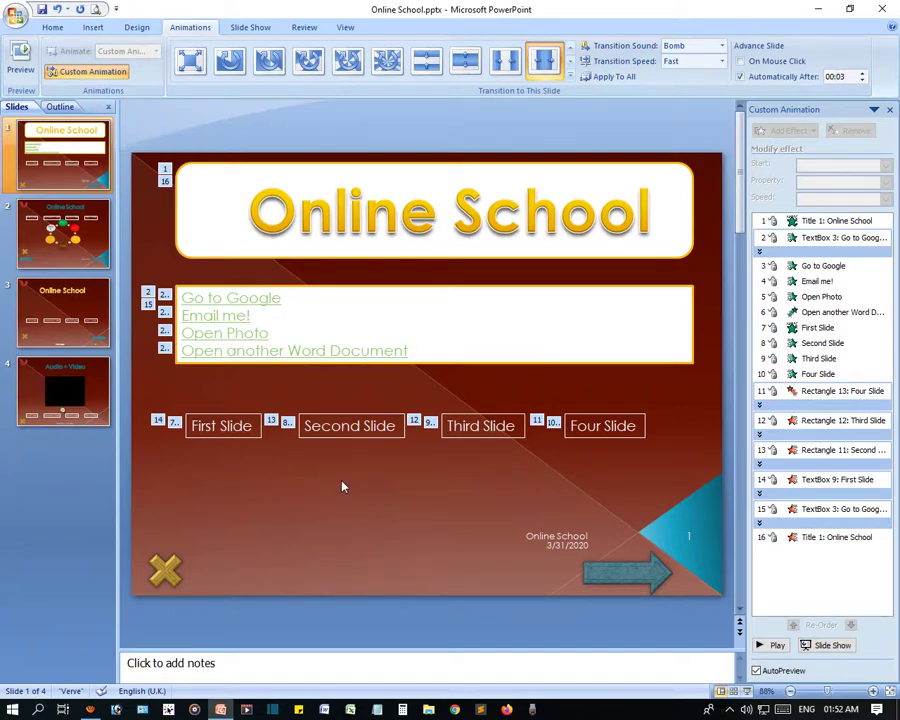
- Check the title and links box without adding effects, then move to slide 2
{"action": "left_click", "coordinate": [320, 258]}
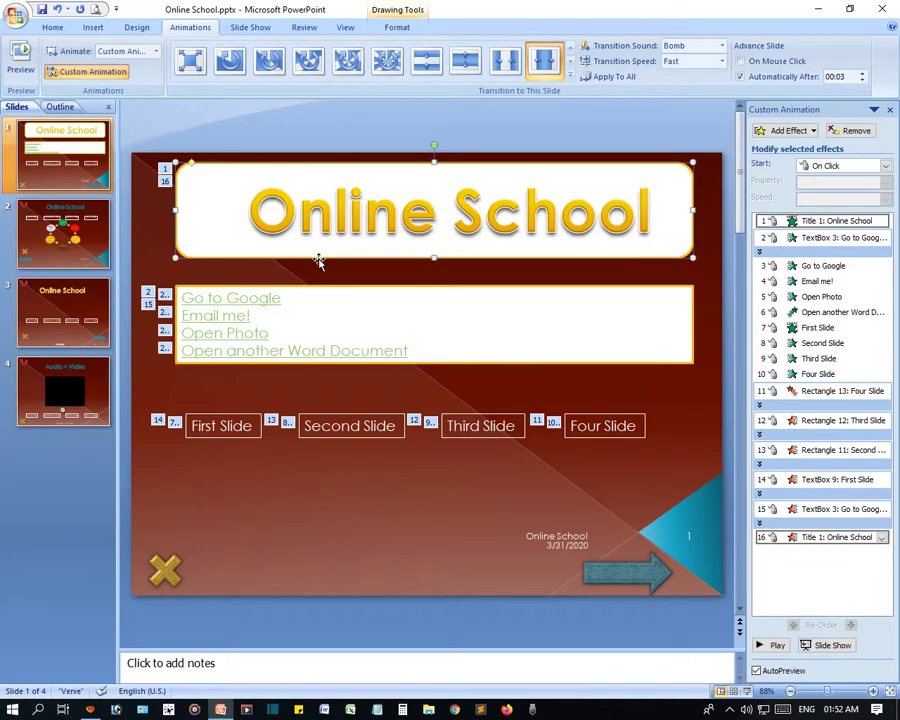
{"action": "left_click", "coordinate": [785, 131]}
{"action": "left_click", "coordinate": [382, 262]}
{"action": "left_click", "coordinate": [436, 306]}
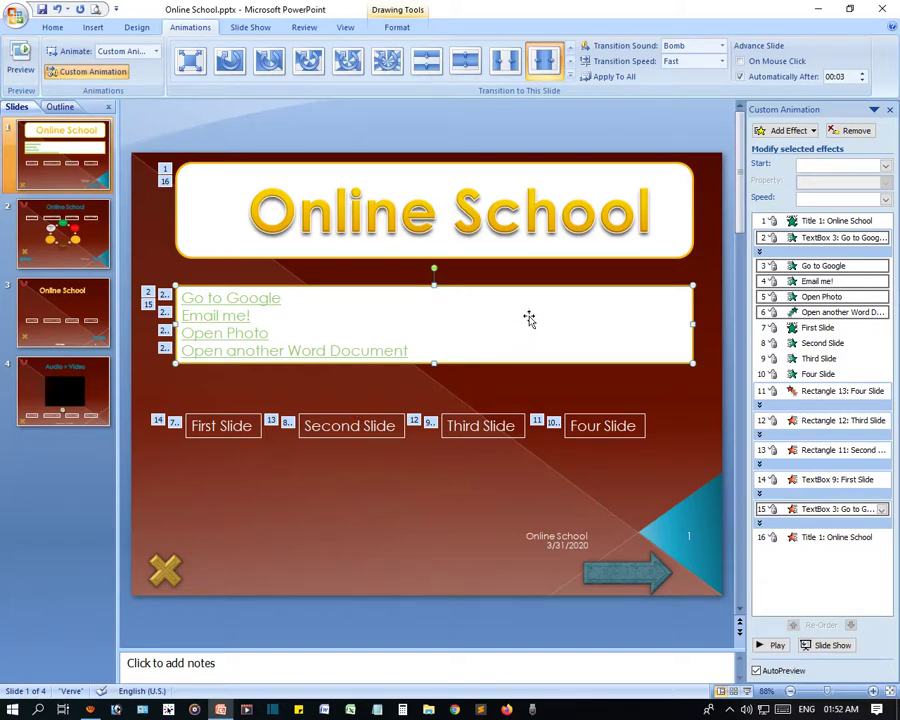
{"action": "left_click", "coordinate": [477, 378]}
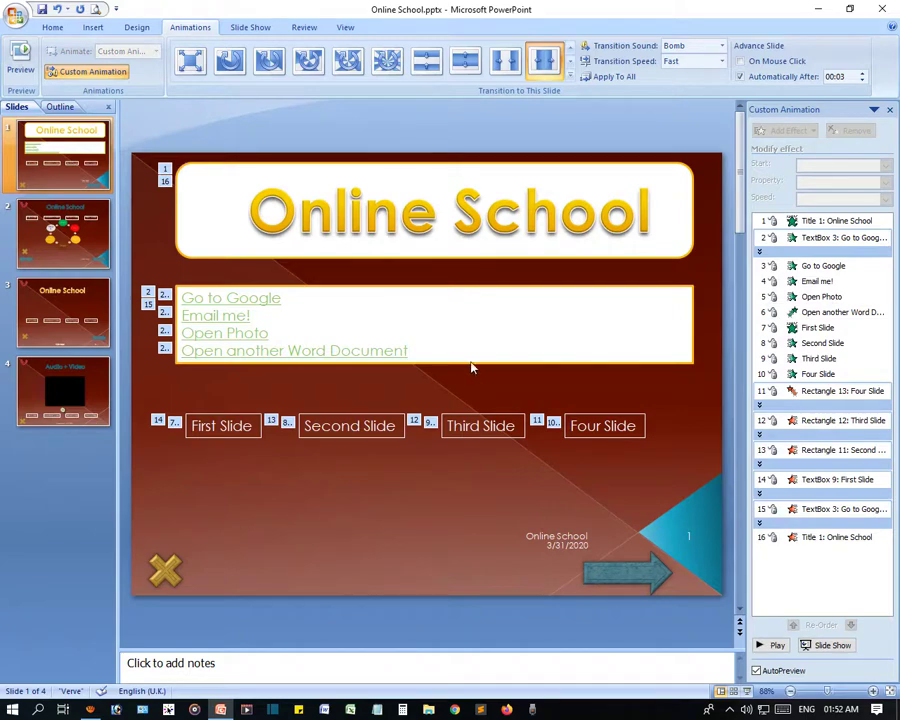
{"action": "left_click", "coordinate": [499, 350]}
{"action": "left_click", "coordinate": [50, 250]}
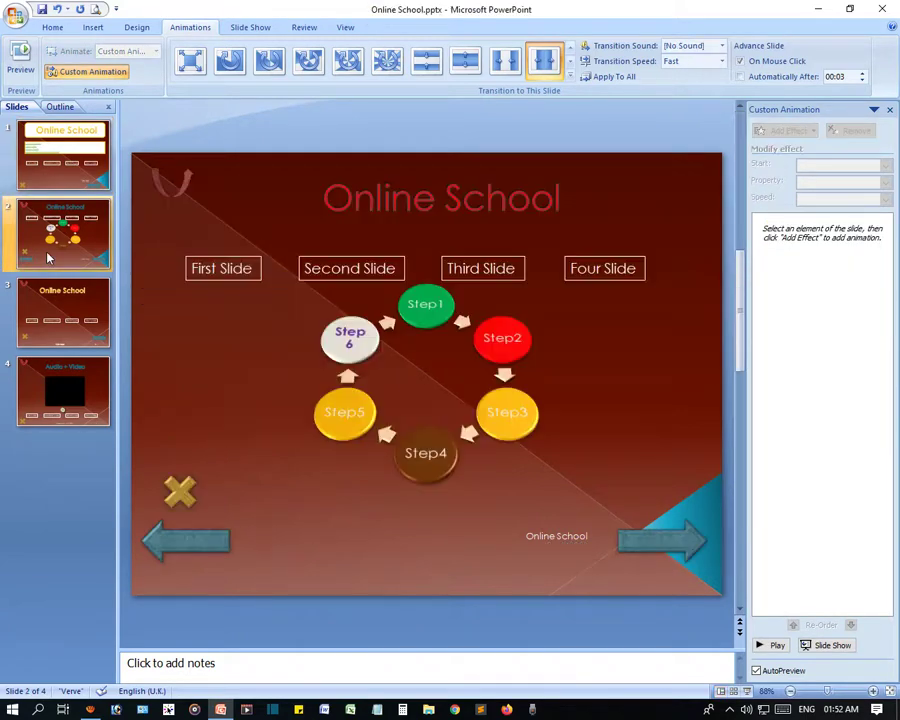
- Shrink the Step1–Step6 cycle diagram on slide 2
{"action": "left_click", "coordinate": [436, 197]}
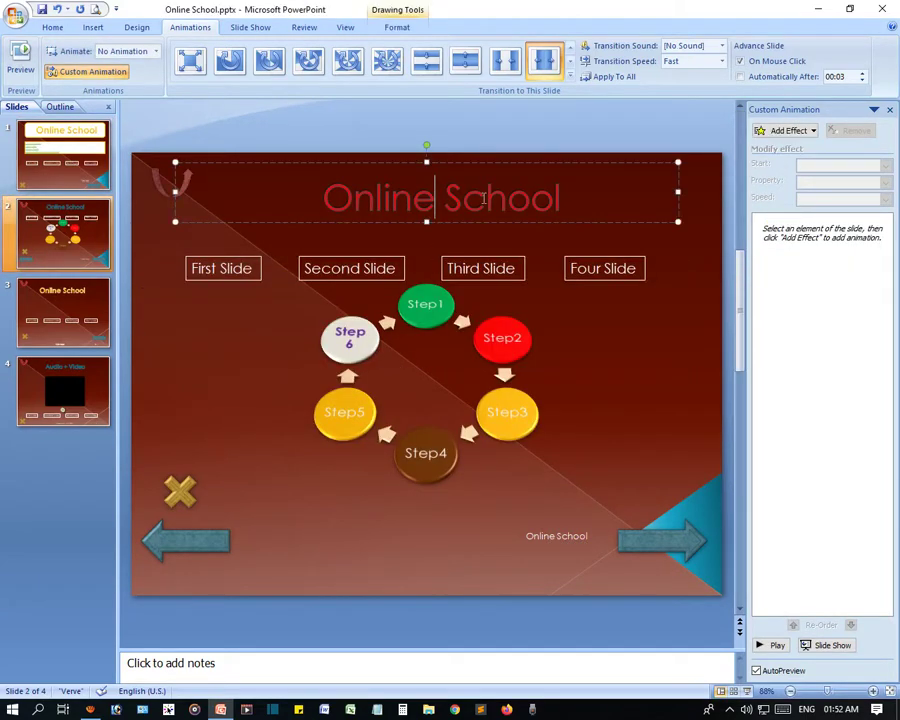
{"action": "triple_click", "coordinate": [500, 200]}
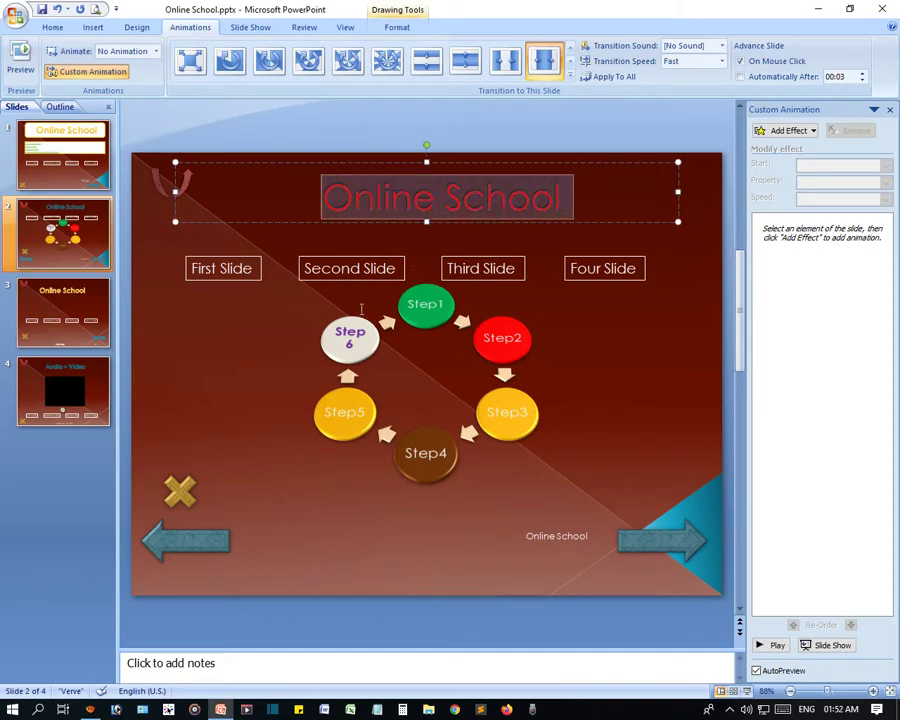
{"action": "left_click", "coordinate": [350, 373]}
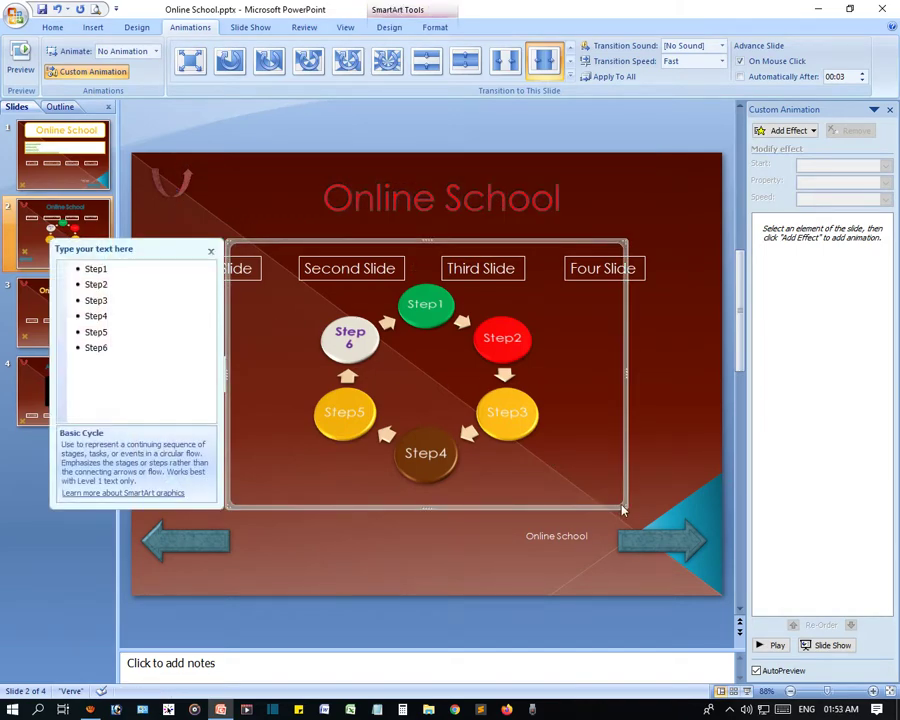
{"action": "left_click_drag", "start_coordinate": [622, 510], "coordinate": [475, 431]}
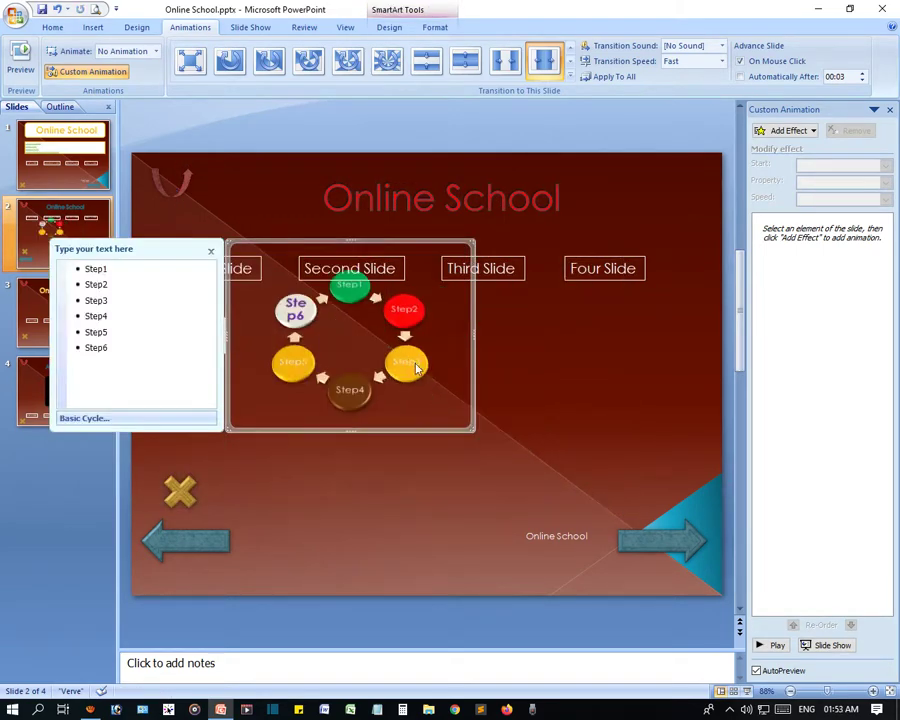
- Reposition the whole cycle diagram beneath the Second and Third Slide buttons
{"action": "left_click", "coordinate": [416, 367]}
{"action": "left_click", "coordinate": [461, 441]}
{"action": "left_click_drag", "start_coordinate": [360, 400], "coordinate": [458, 456]}
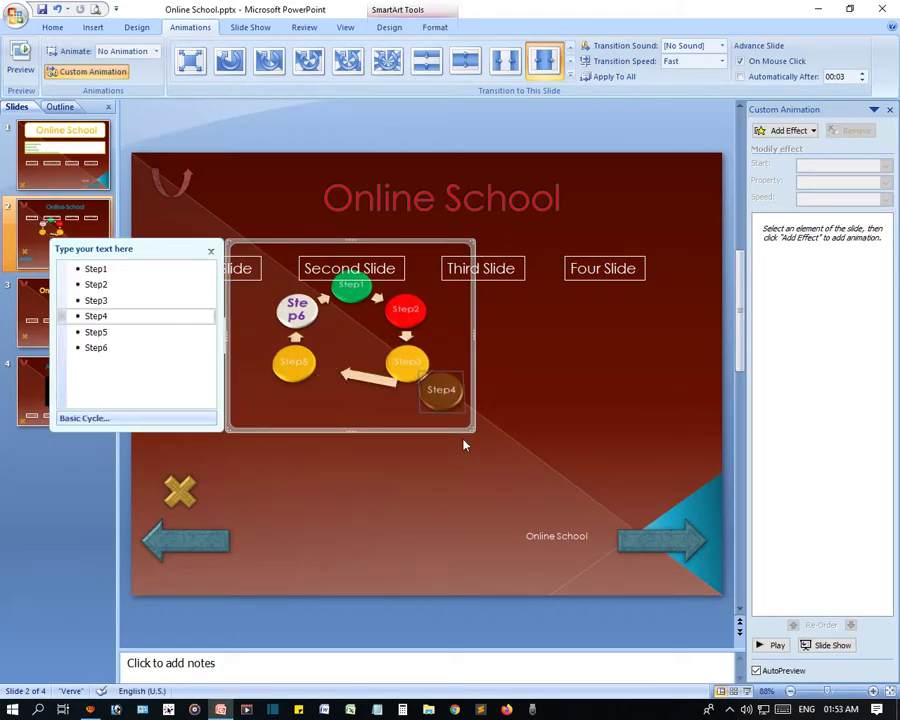
{"action": "key", "text": "ctrl+z"}
{"action": "mouse_move", "coordinate": [442, 434]}
{"action": "left_mouse_down"}
{"action": "mouse_move", "coordinate": [493, 493]}
{"action": "mouse_move", "coordinate": [498, 474]}
{"action": "left_mouse_up"}
{"action": "left_click", "coordinate": [636, 414]}
{"action": "left_click", "coordinate": [497, 414]}
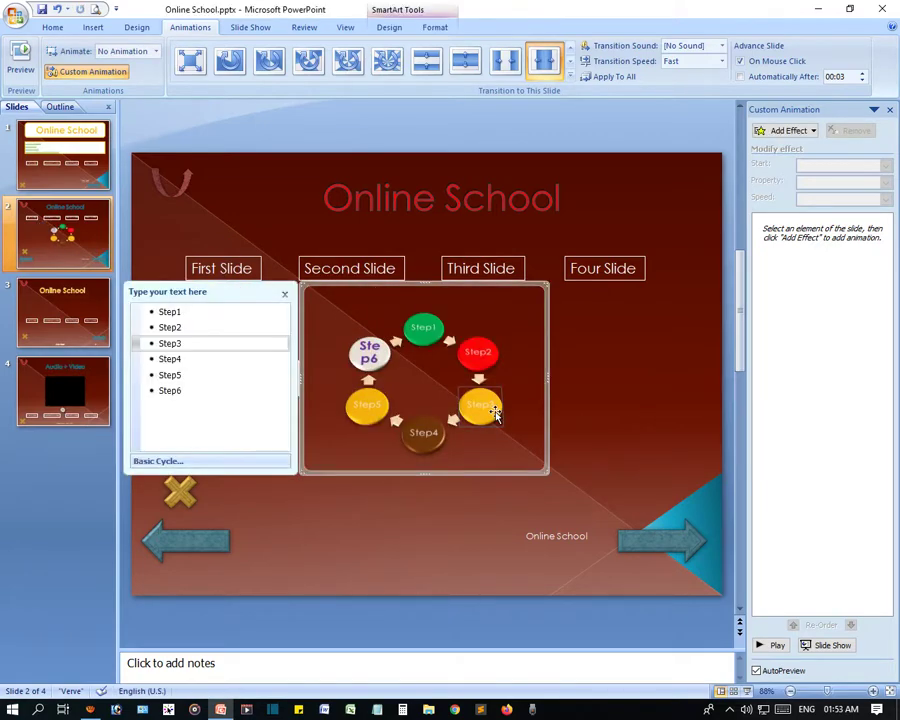
{"action": "left_click", "coordinate": [778, 131]}
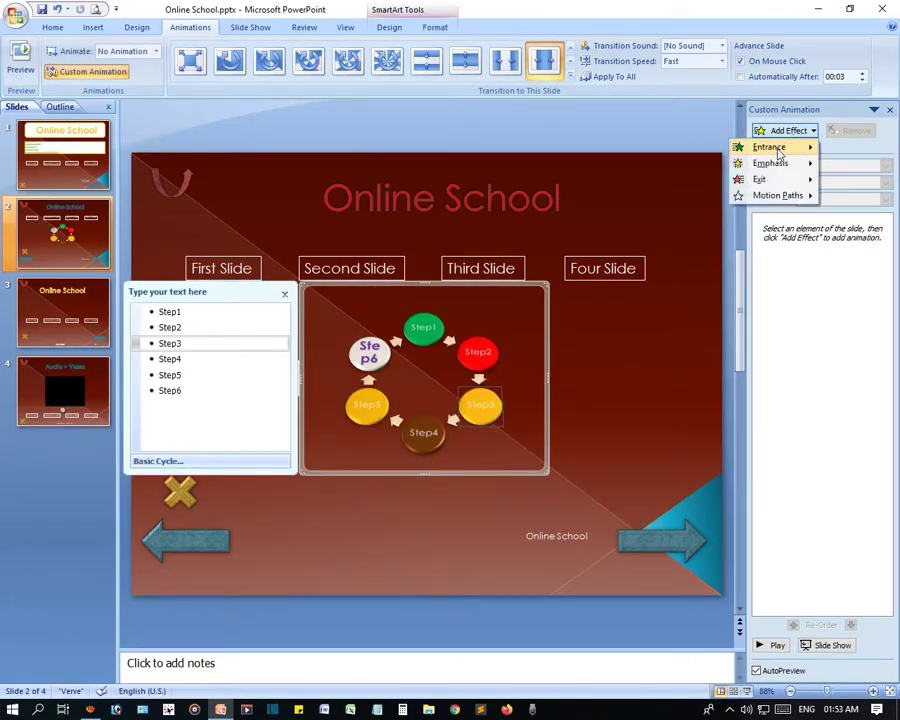
- Give the cycle diagram a Peek In entrance and a Spin emphasis
{"action": "mouse_move", "coordinate": [778, 152]}
{"action": "left_click", "coordinate": [670, 229]}
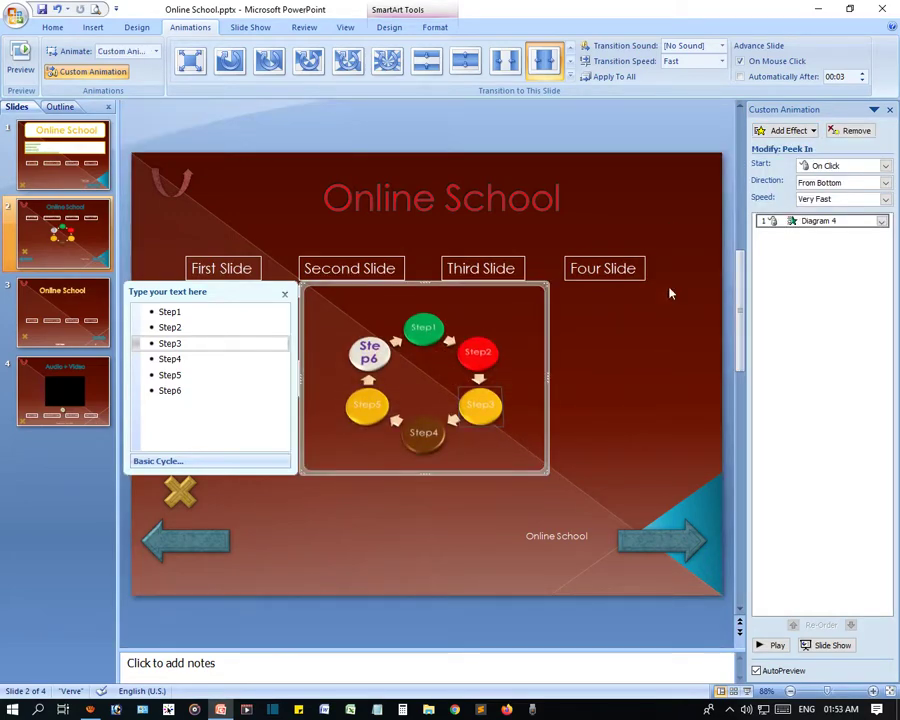
{"action": "left_click", "coordinate": [787, 130]}
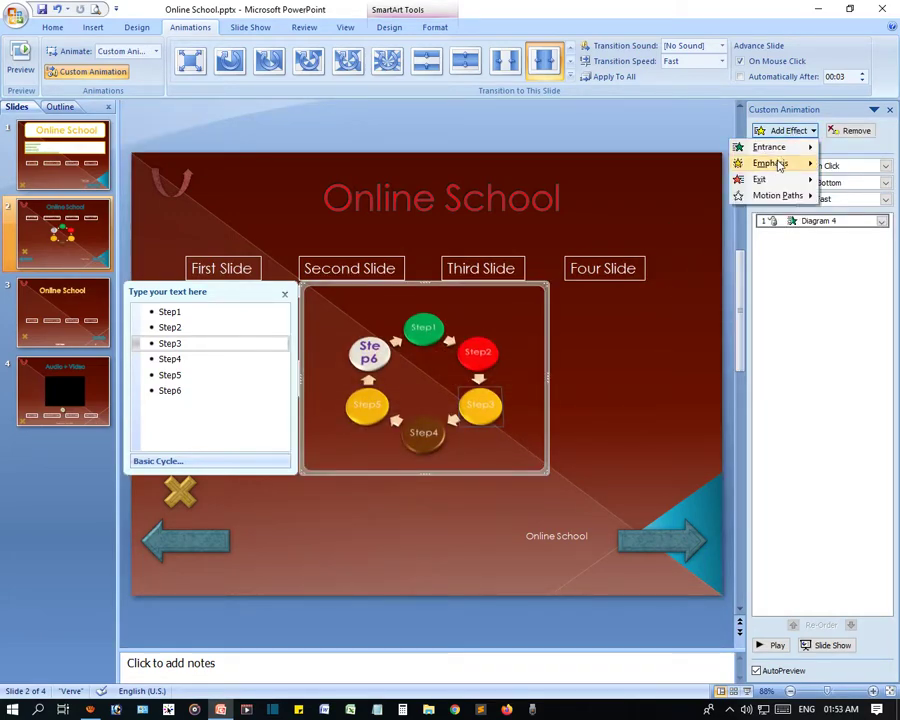
{"action": "mouse_move", "coordinate": [779, 165]}
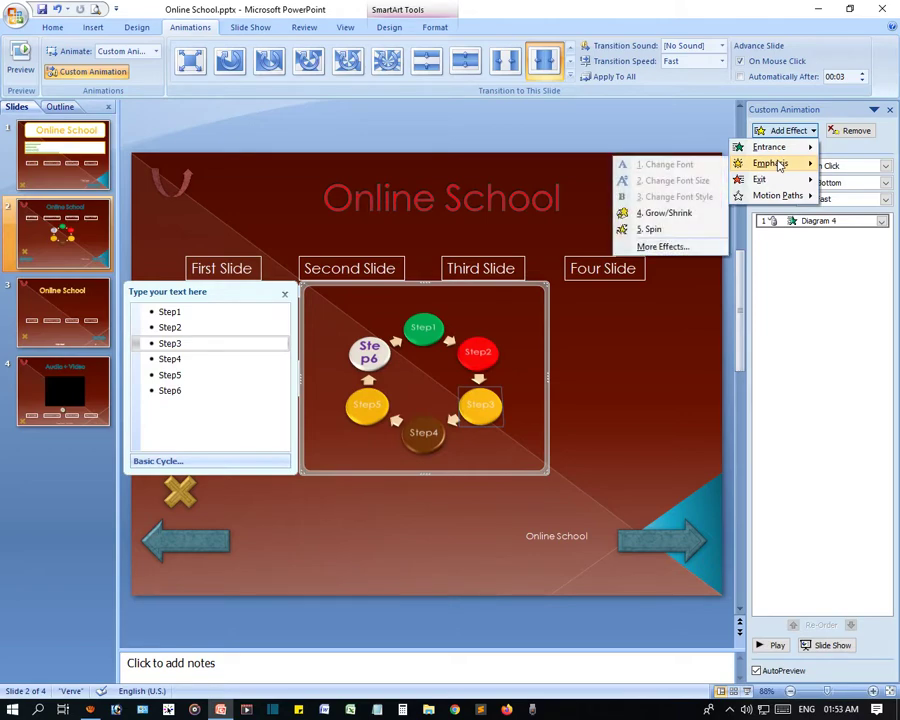
{"action": "left_click", "coordinate": [651, 230]}
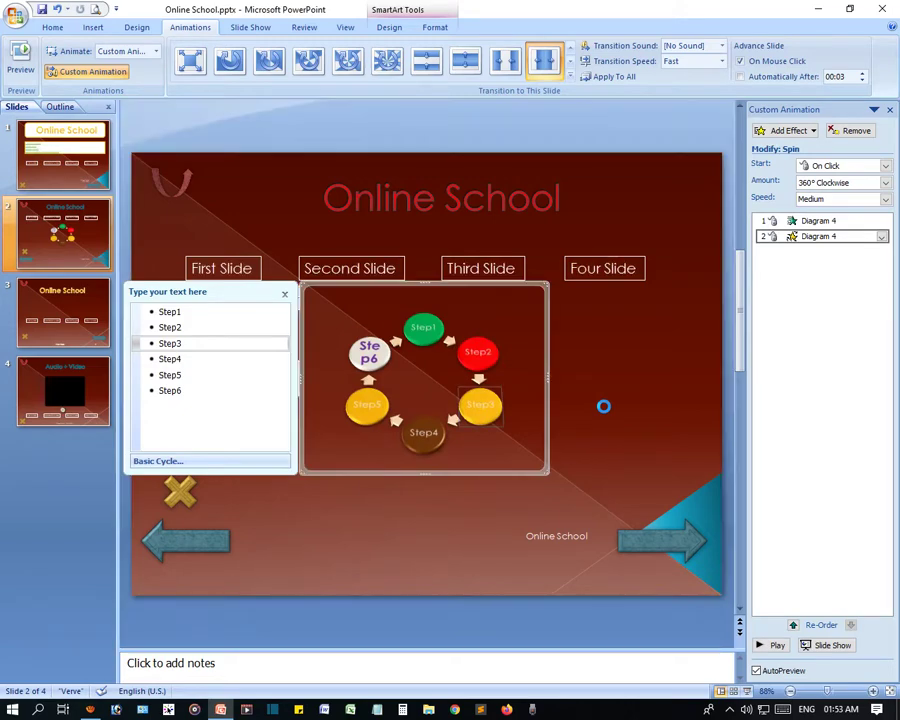
{"action": "left_click", "coordinate": [603, 410]}
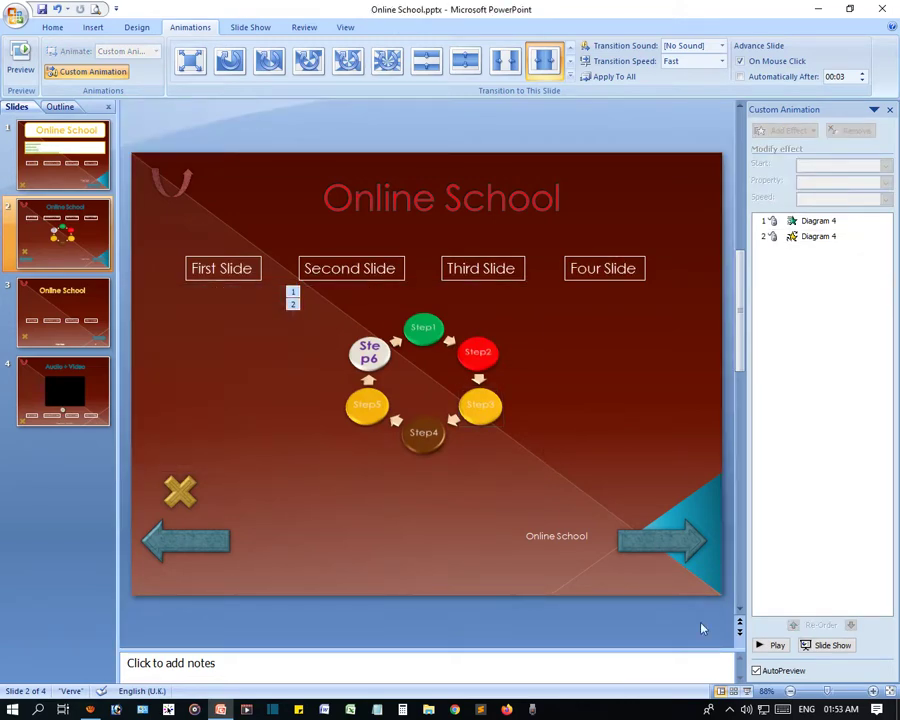
- Preview the diagram's entrance and spin in a slide show from slide 2
{"action": "left_click", "coordinate": [746, 692]}
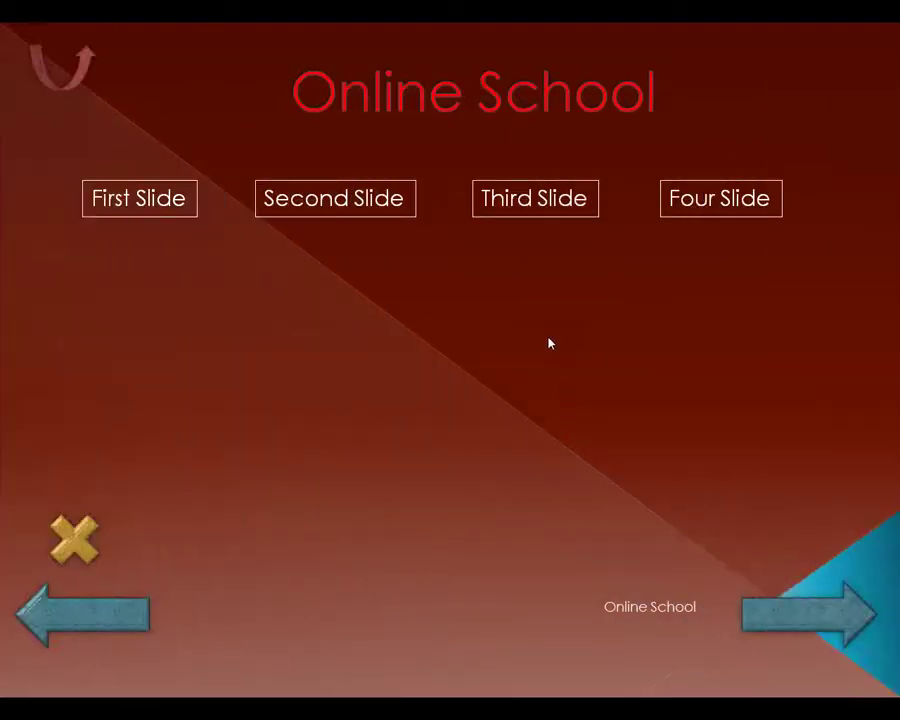
{"action": "left_click", "coordinate": [530, 299]}
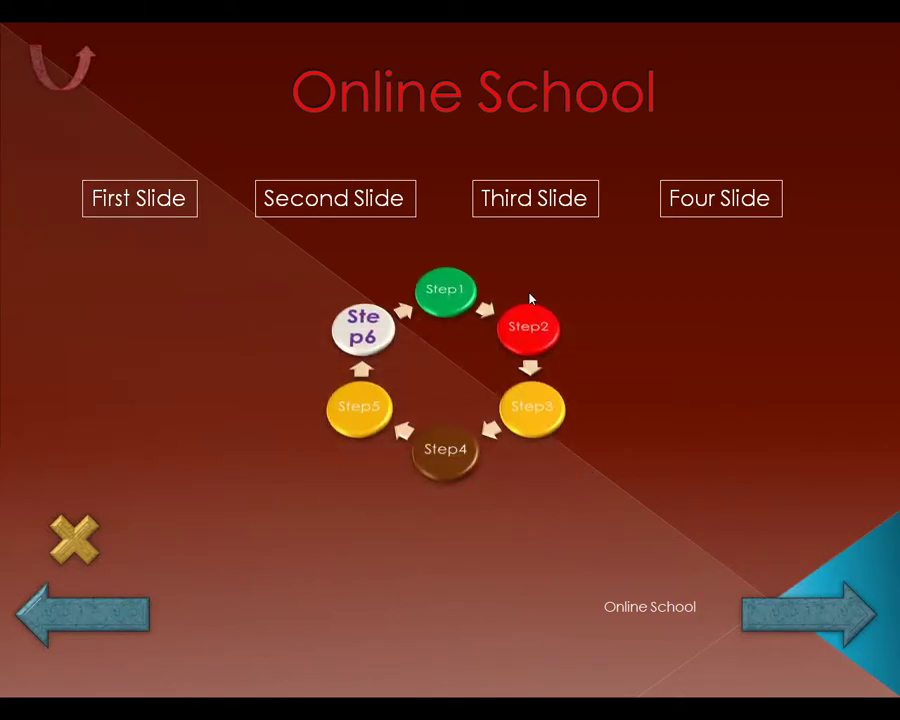
{"action": "left_click", "coordinate": [463, 405]}
{"action": "key", "text": "Escape"}
- Add a Fly Out exit to the cycle diagram
{"action": "left_click", "coordinate": [487, 355]}
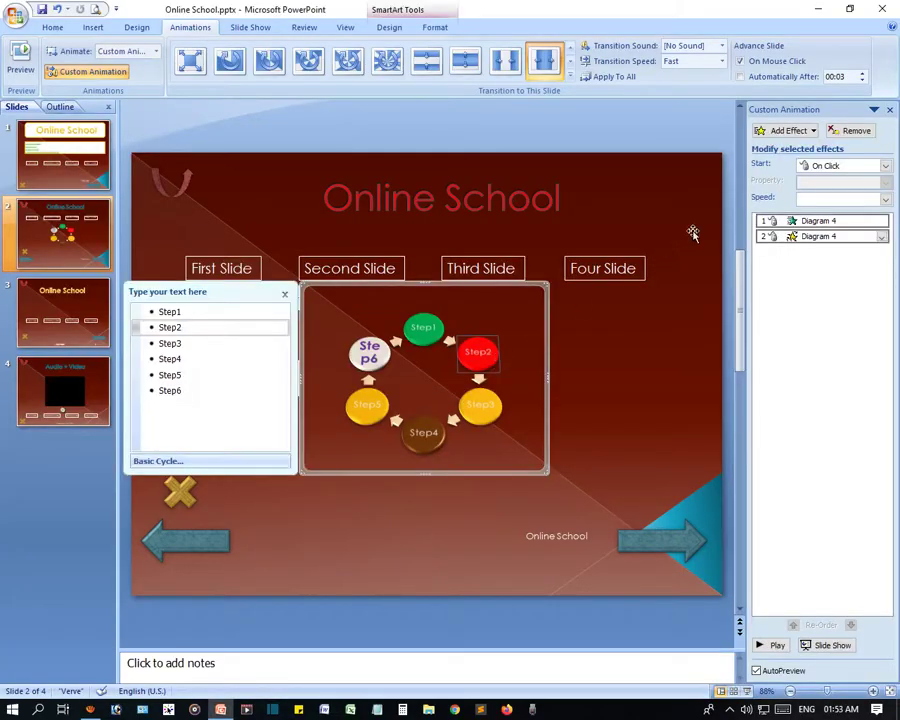
{"action": "left_click", "coordinate": [789, 131]}
{"action": "mouse_move", "coordinate": [791, 179]}
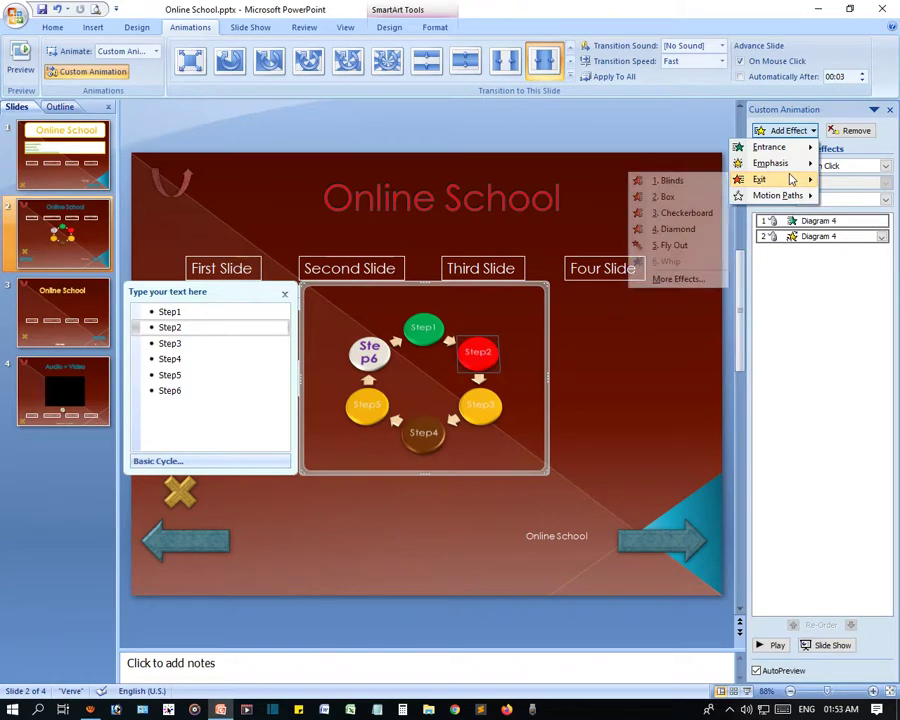
{"action": "left_click", "coordinate": [674, 245]}
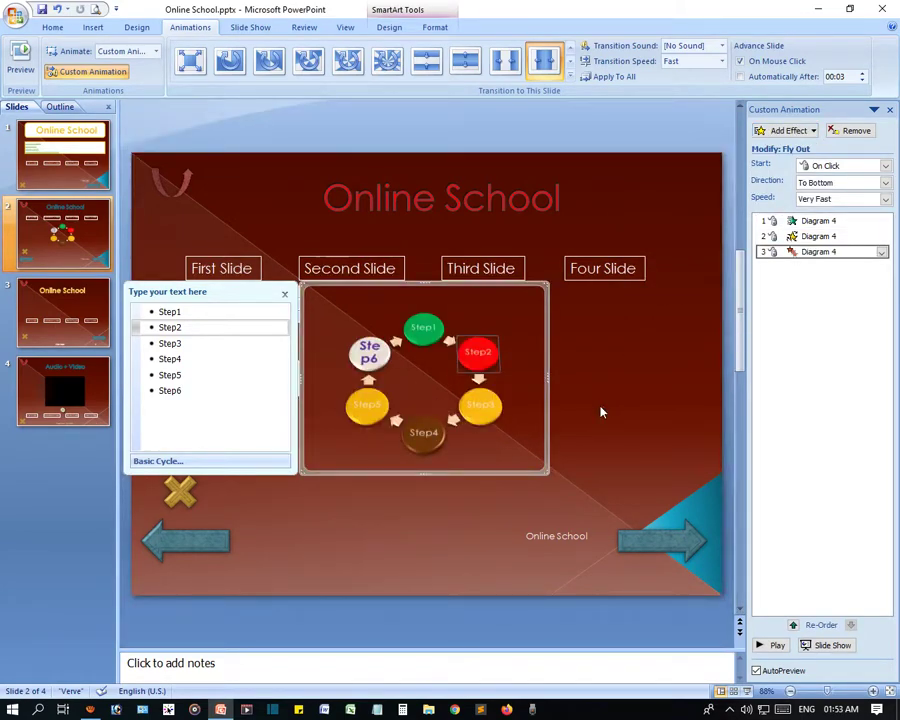
{"action": "left_click", "coordinate": [601, 412]}
- Replay slide 2's show to check the entrance, spin and fly-out
{"action": "left_click", "coordinate": [746, 692]}
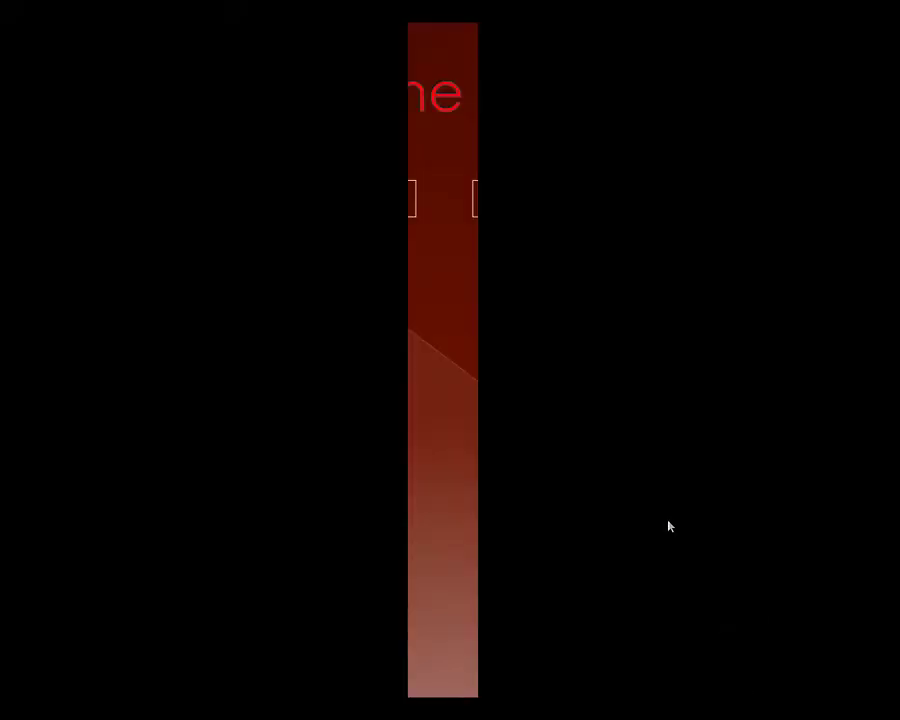
{"action": "left_click", "coordinate": [562, 438]}
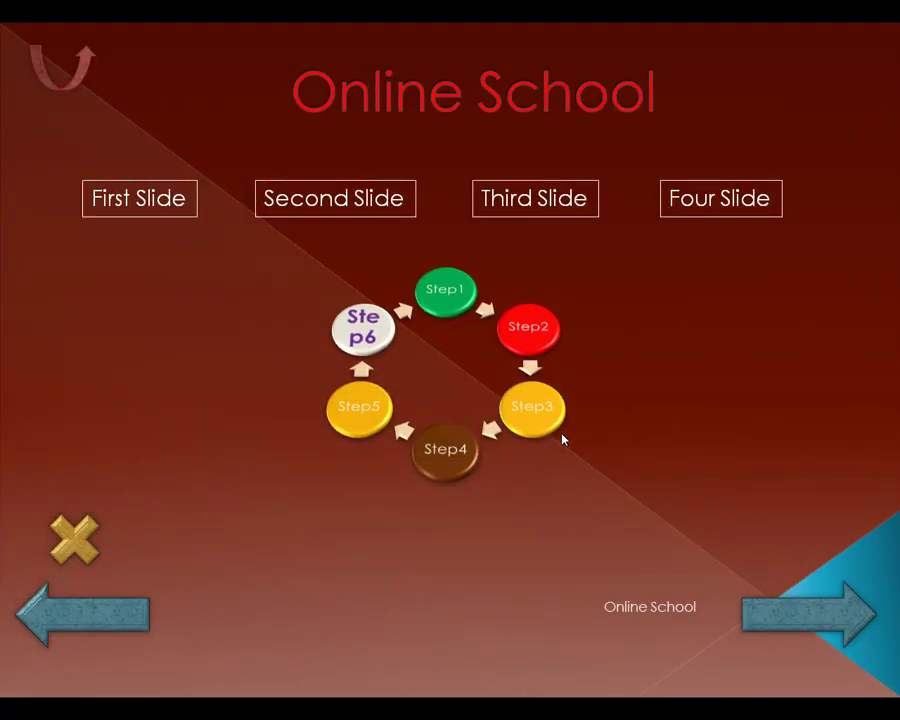
{"action": "left_click", "coordinate": [562, 438]}
{"action": "left_click", "coordinate": [553, 390]}
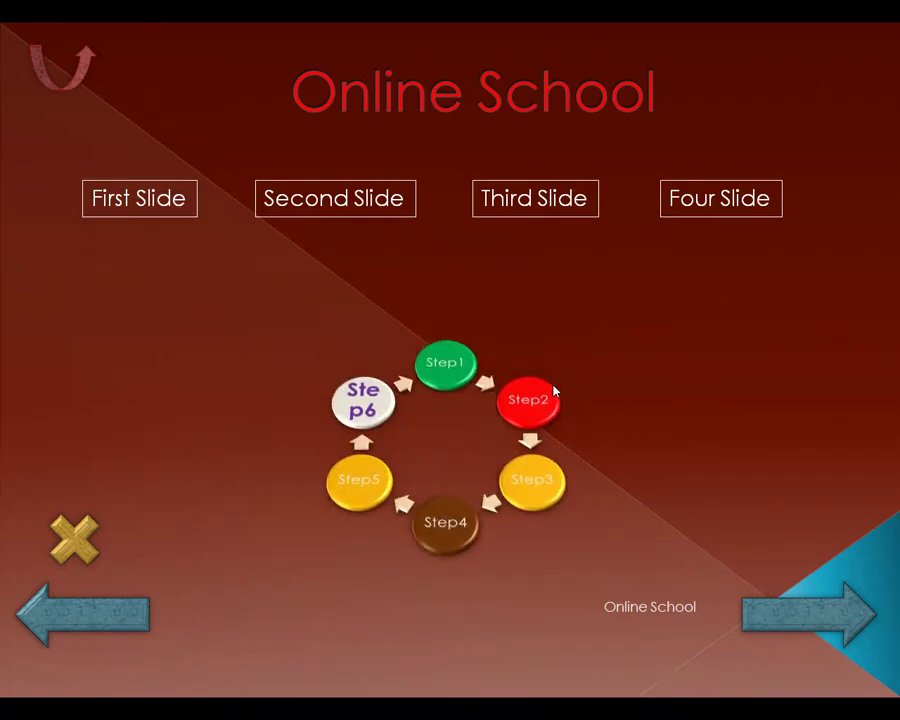
{"action": "key", "text": "Escape"}
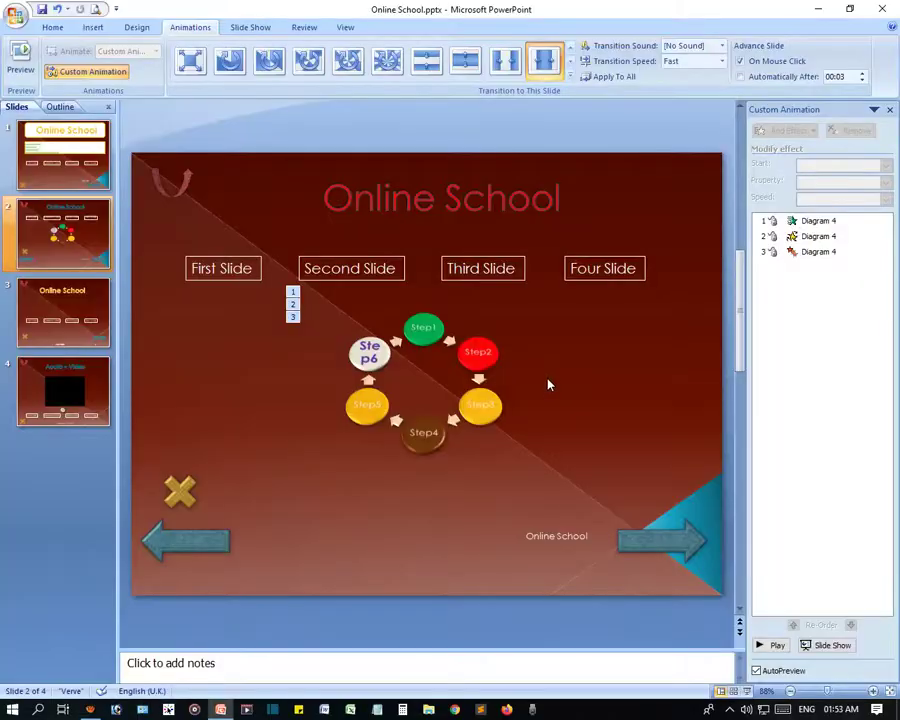
{"action": "left_click", "coordinate": [492, 403]}
{"action": "left_click", "coordinate": [558, 390]}
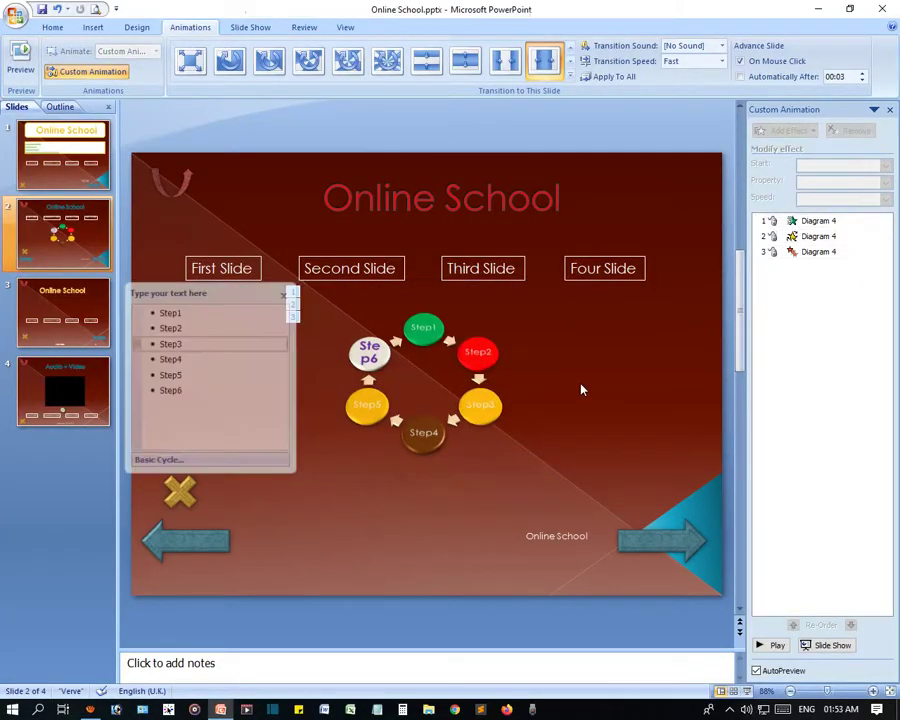
{"action": "left_click", "coordinate": [506, 382]}
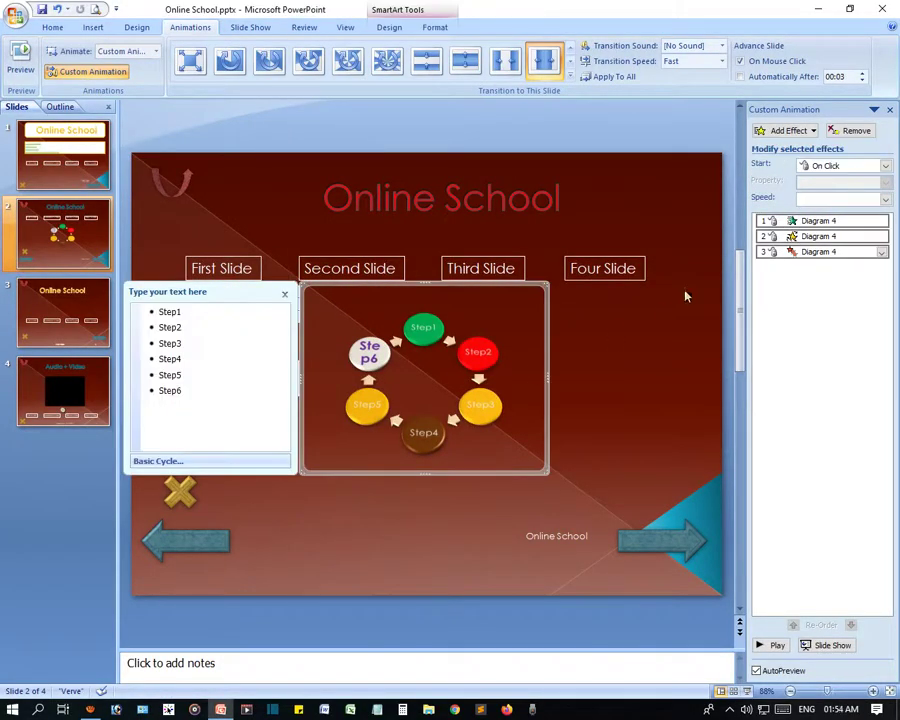
{"action": "left_click", "coordinate": [795, 131]}
{"action": "mouse_move", "coordinate": [775, 200]}
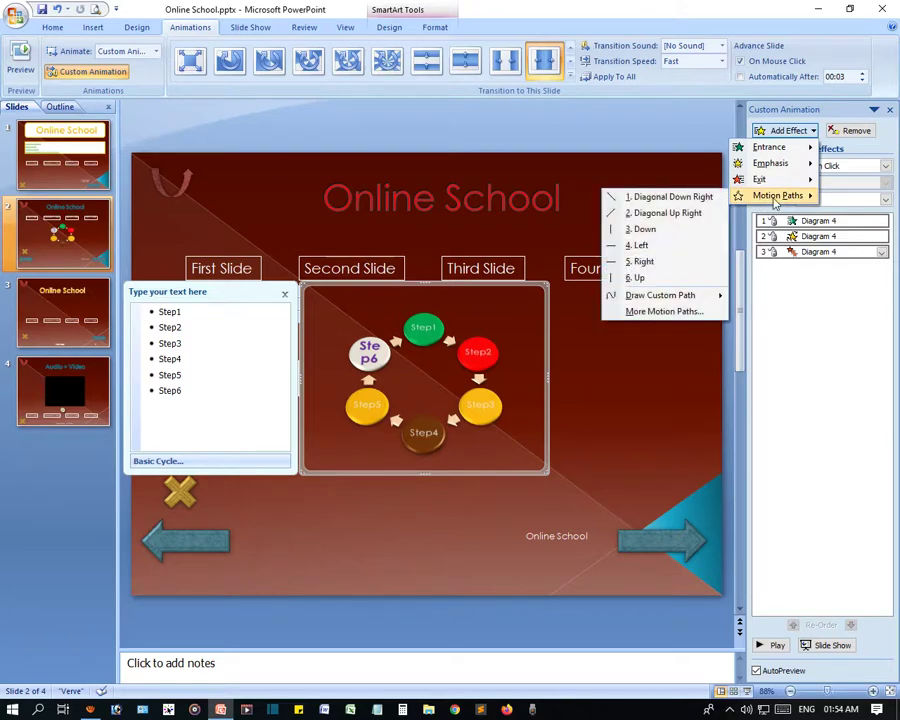
{"action": "left_click", "coordinate": [659, 198]}
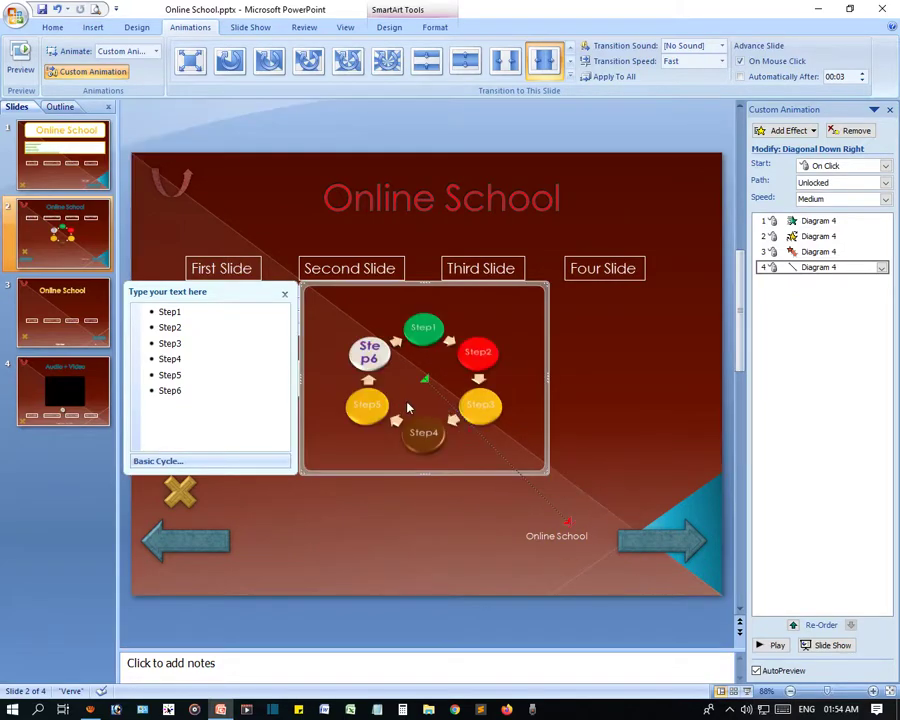
{"action": "left_click", "coordinate": [746, 692]}
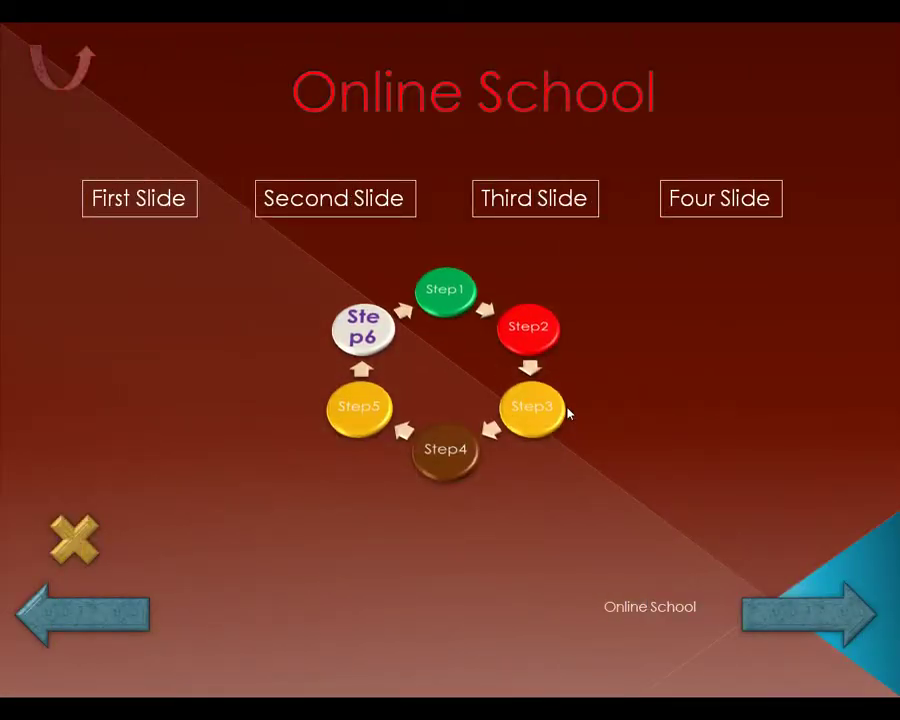
{"action": "key", "text": "Escape"}
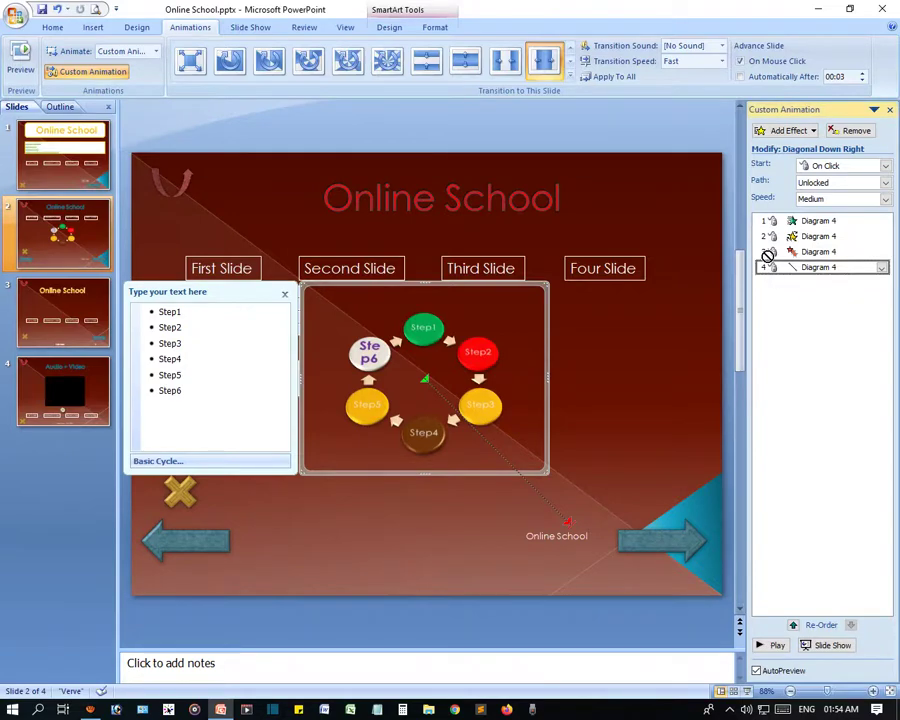
{"action": "left_click_drag", "start_coordinate": [768, 273], "coordinate": [770, 252]}
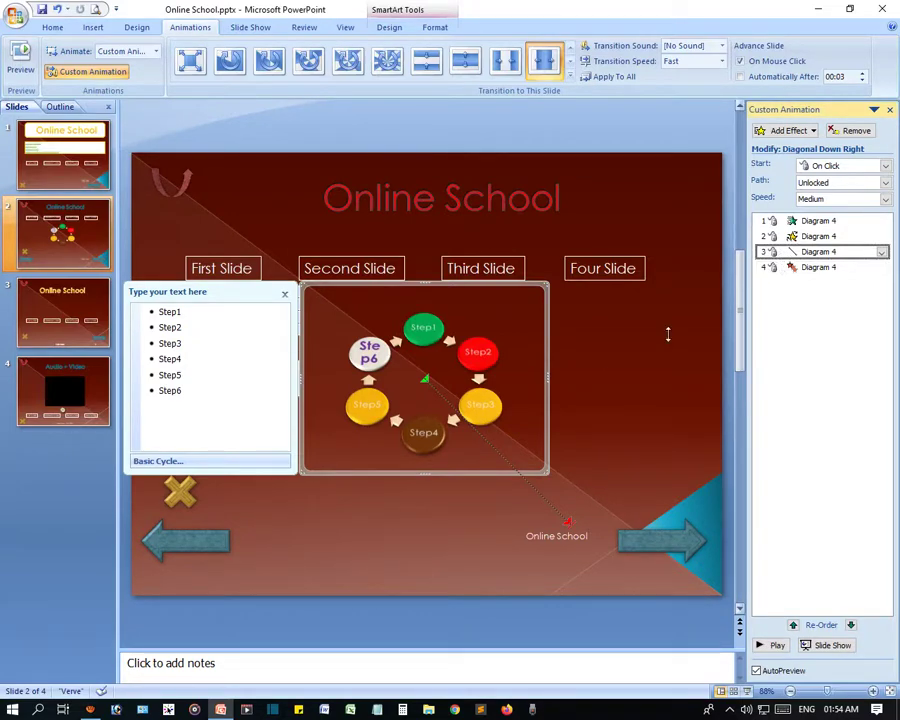
{"action": "left_click", "coordinate": [641, 410]}
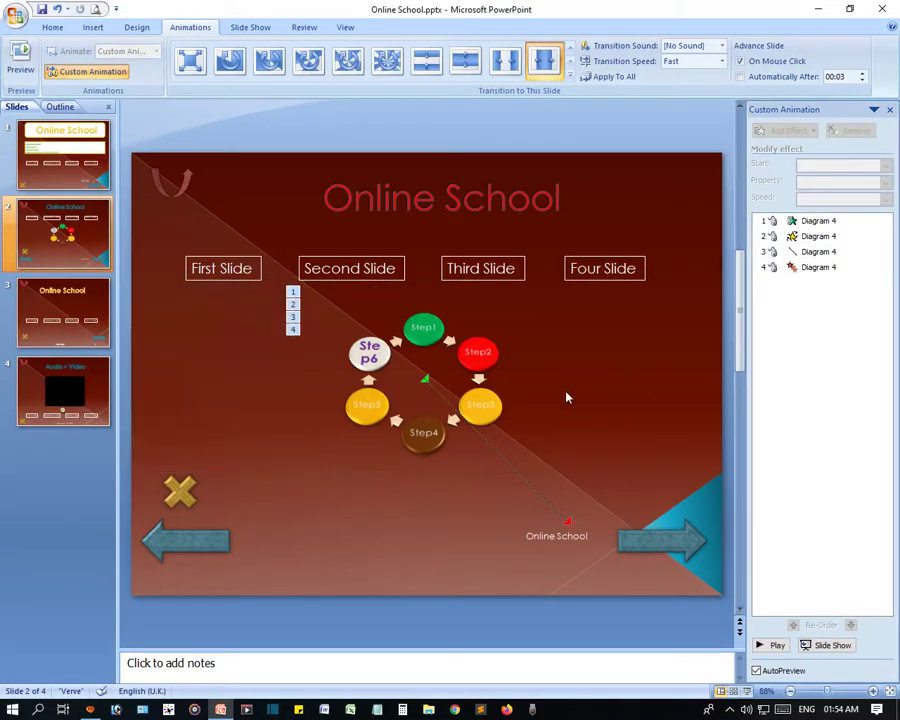
{"action": "left_click", "coordinate": [745, 693]}
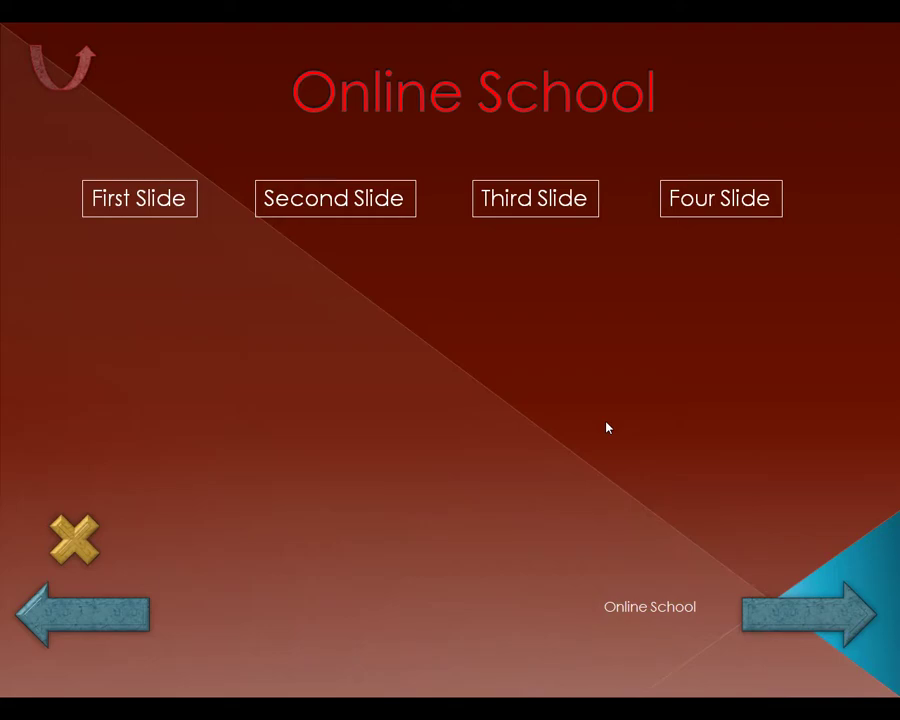
{"action": "key", "text": "Escape"}
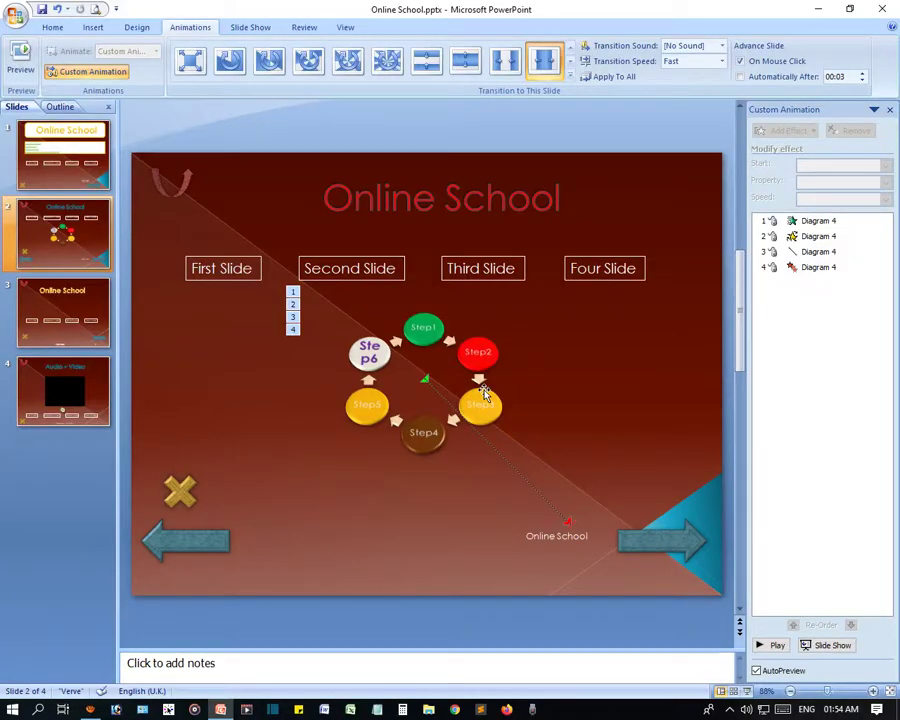
{"action": "left_click", "coordinate": [489, 406]}
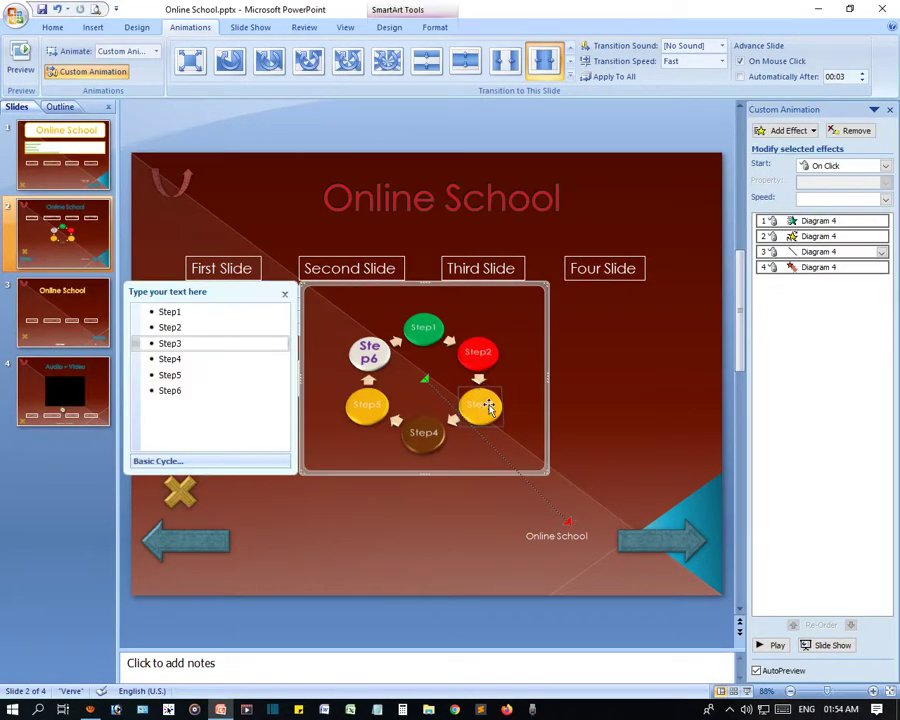
{"action": "left_click", "coordinate": [843, 268]}
{"action": "left_click", "coordinate": [815, 251]}
{"action": "left_click", "coordinate": [882, 252]}
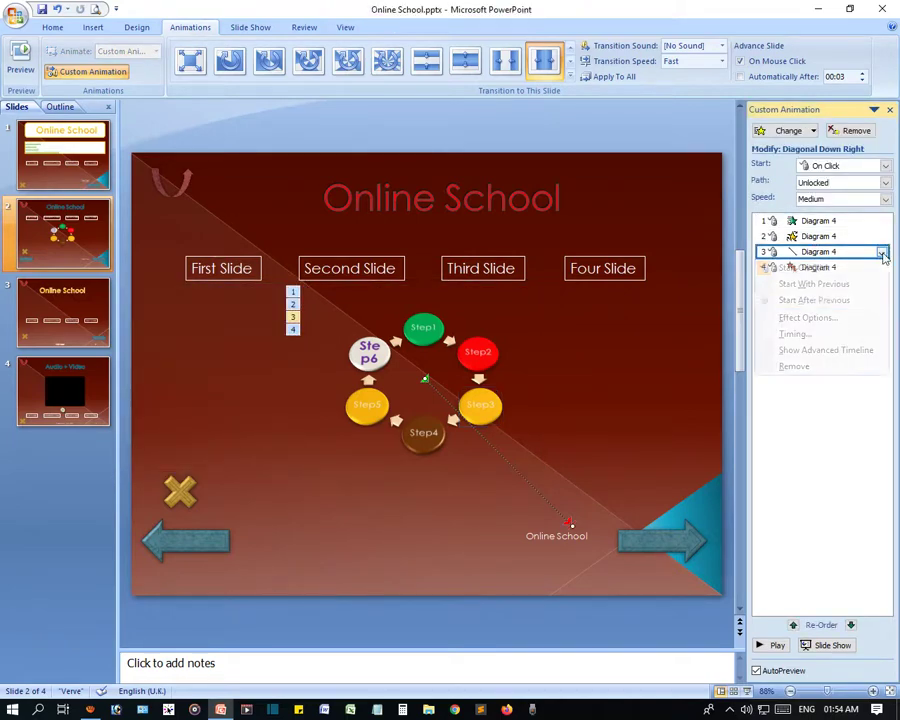
{"action": "left_click", "coordinate": [806, 365]}
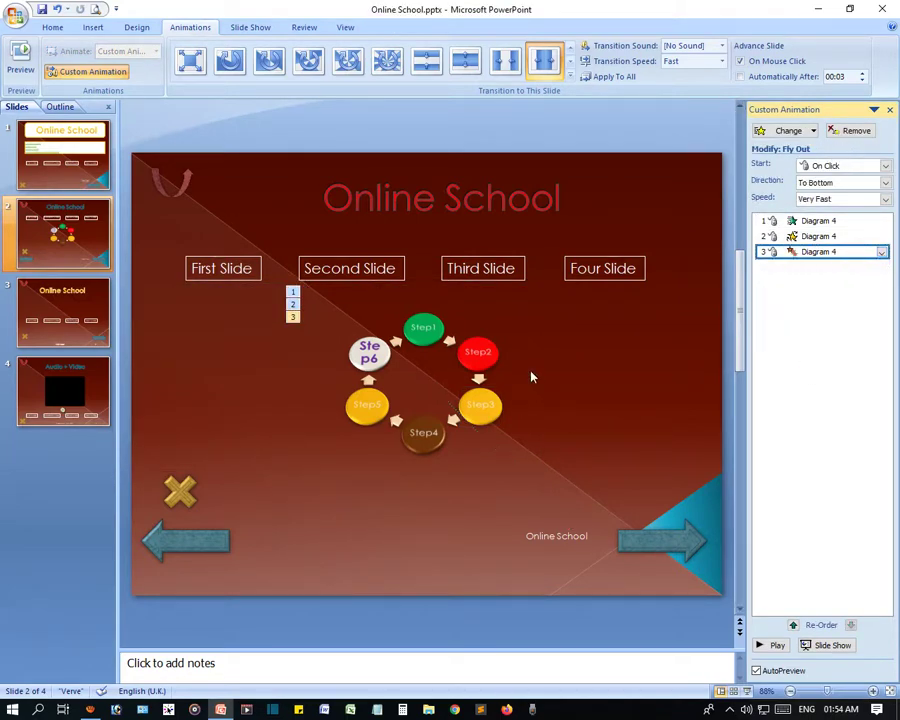
{"action": "left_click", "coordinate": [478, 376]}
- Draw a curved custom motion path from near Four Slide round to First Slide, then preview it
{"action": "left_click", "coordinate": [790, 131]}
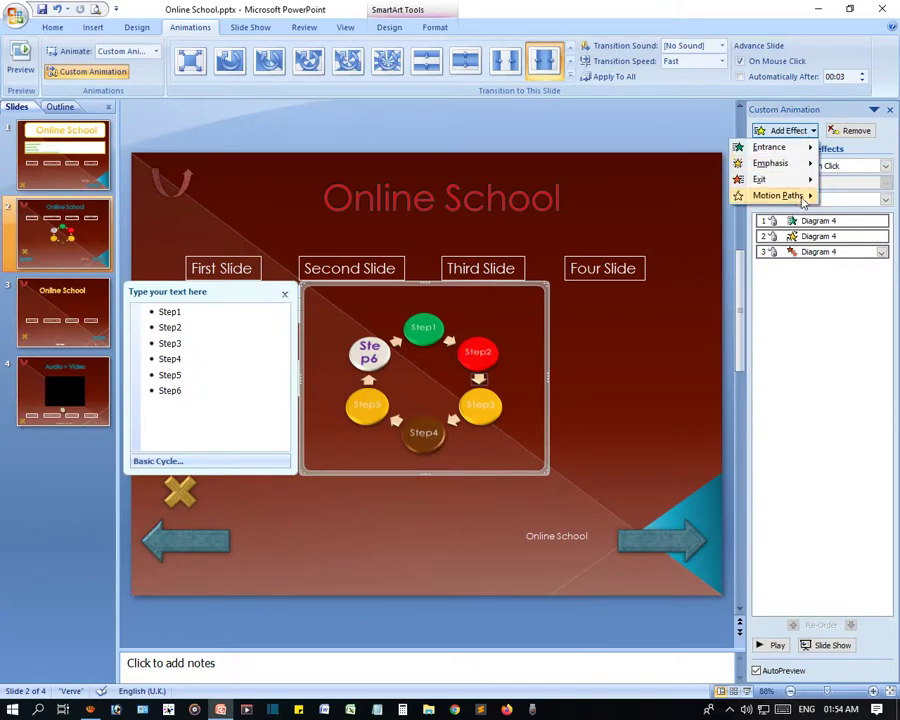
{"action": "mouse_move", "coordinate": [803, 198]}
{"action": "mouse_move", "coordinate": [631, 297]}
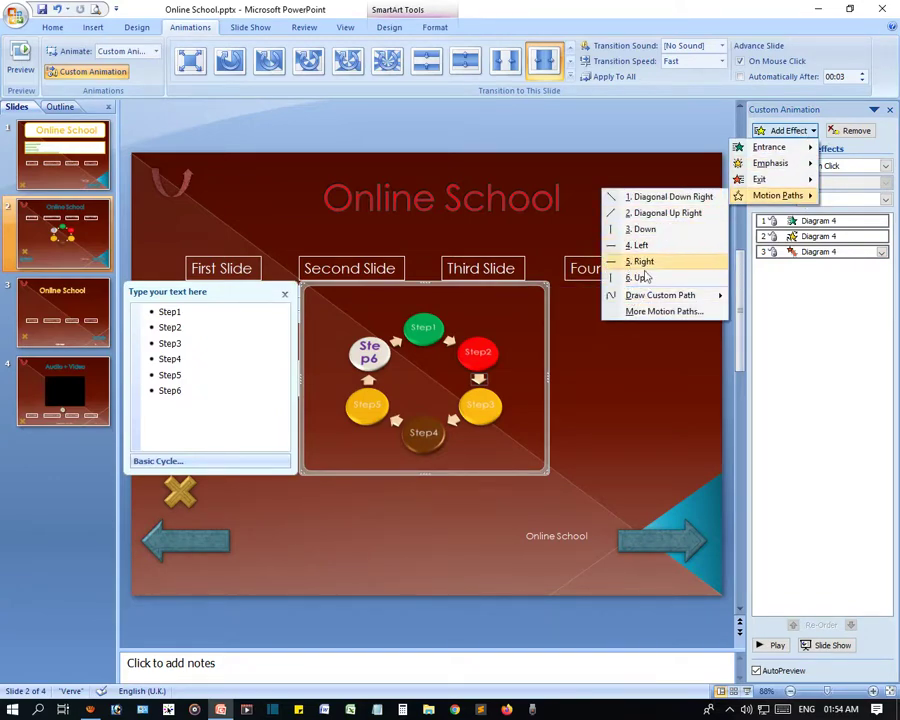
{"action": "mouse_move", "coordinate": [677, 300]}
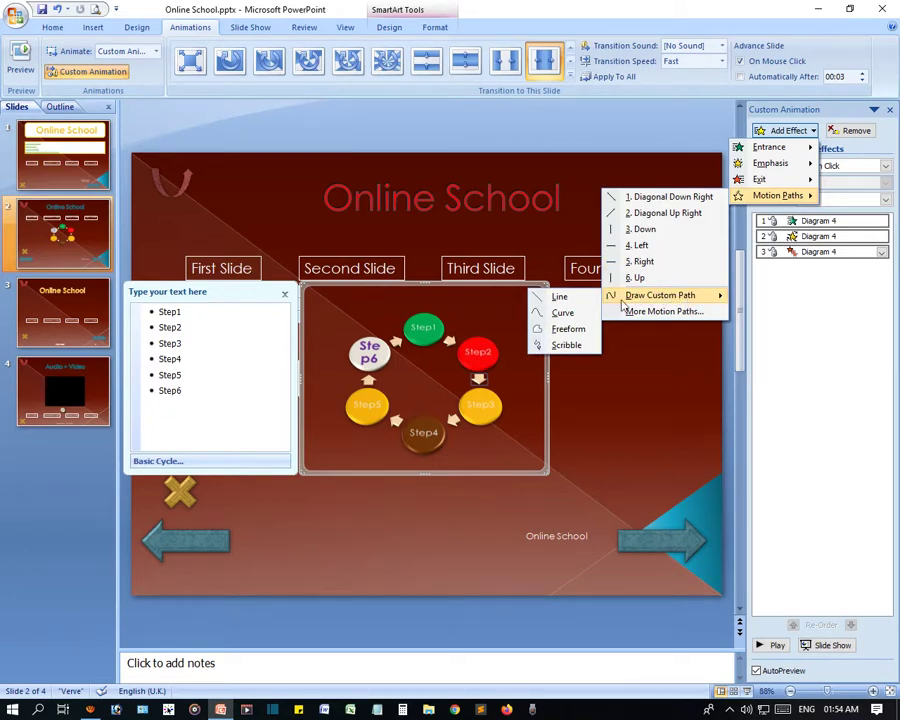
{"action": "left_click", "coordinate": [561, 313]}
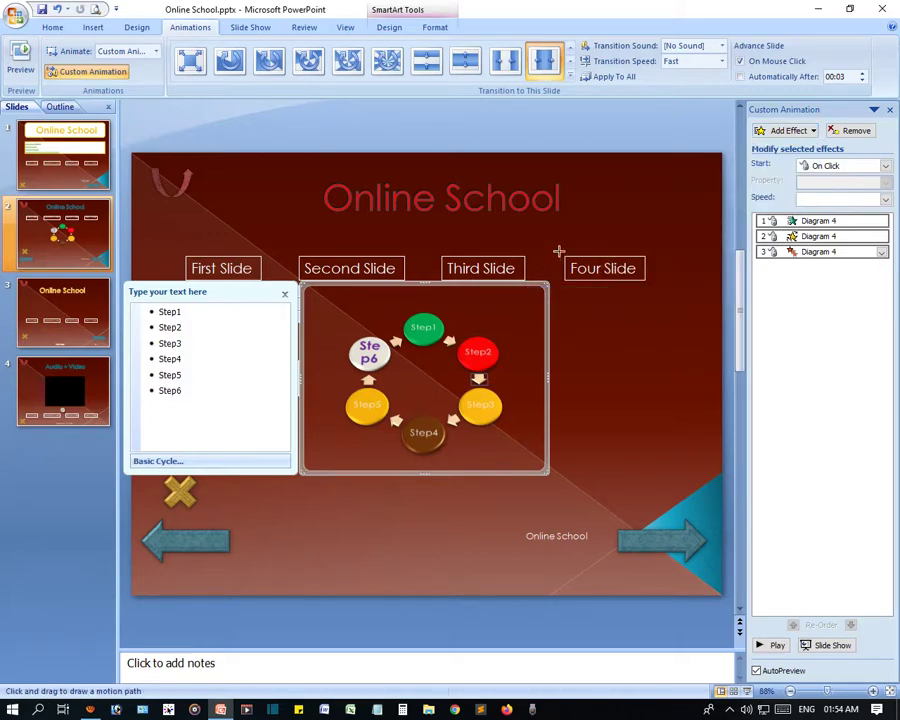
{"action": "left_click", "coordinate": [559, 251]}
{"action": "left_click", "coordinate": [502, 380]}
{"action": "left_click", "coordinate": [634, 464]}
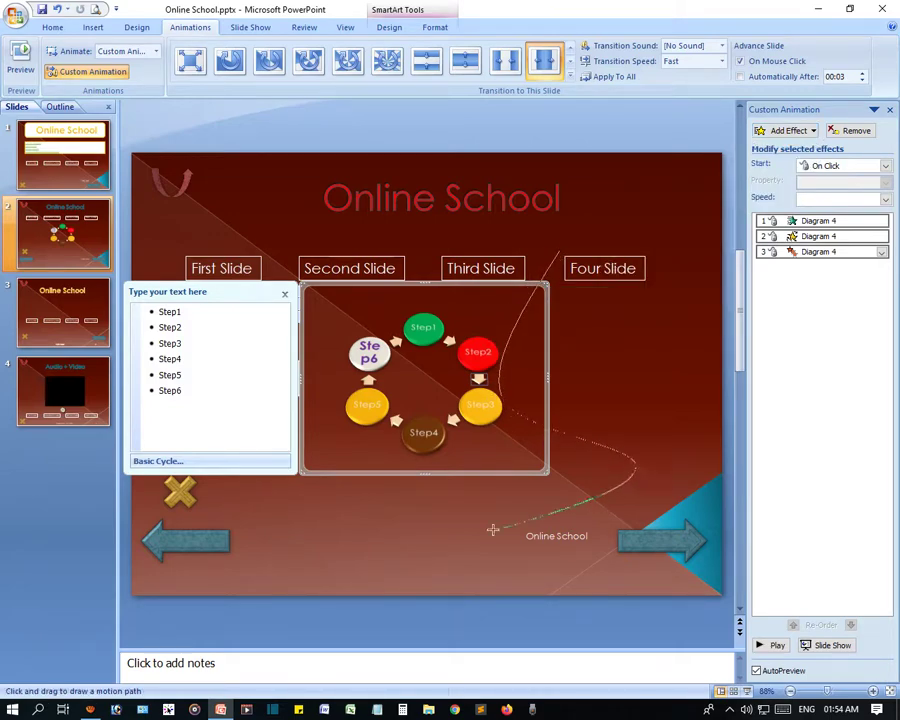
{"action": "left_click", "coordinate": [337, 498]}
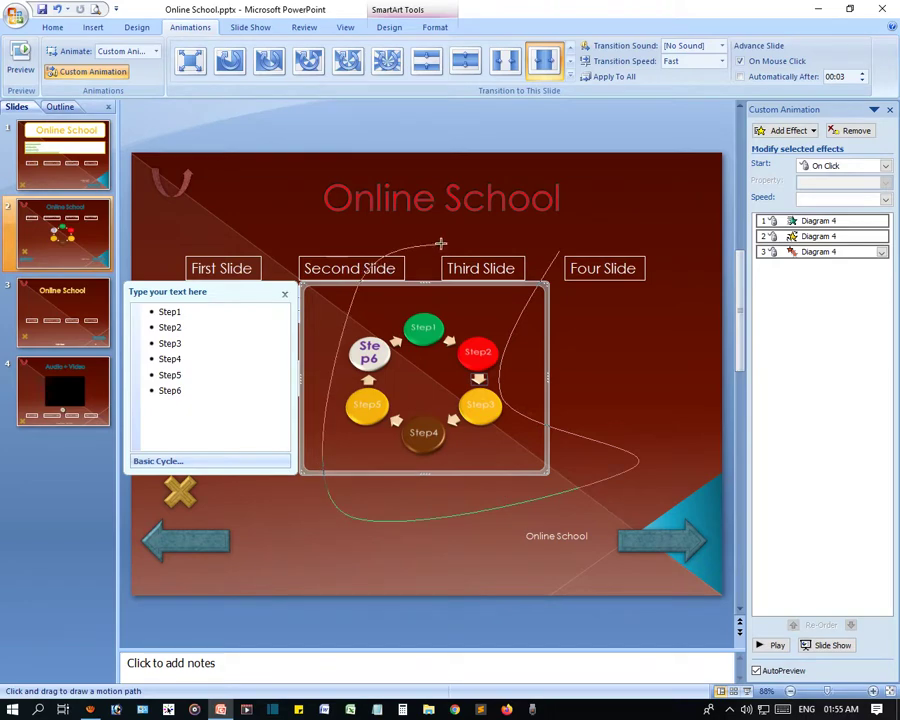
{"action": "double_click", "coordinate": [272, 251]}
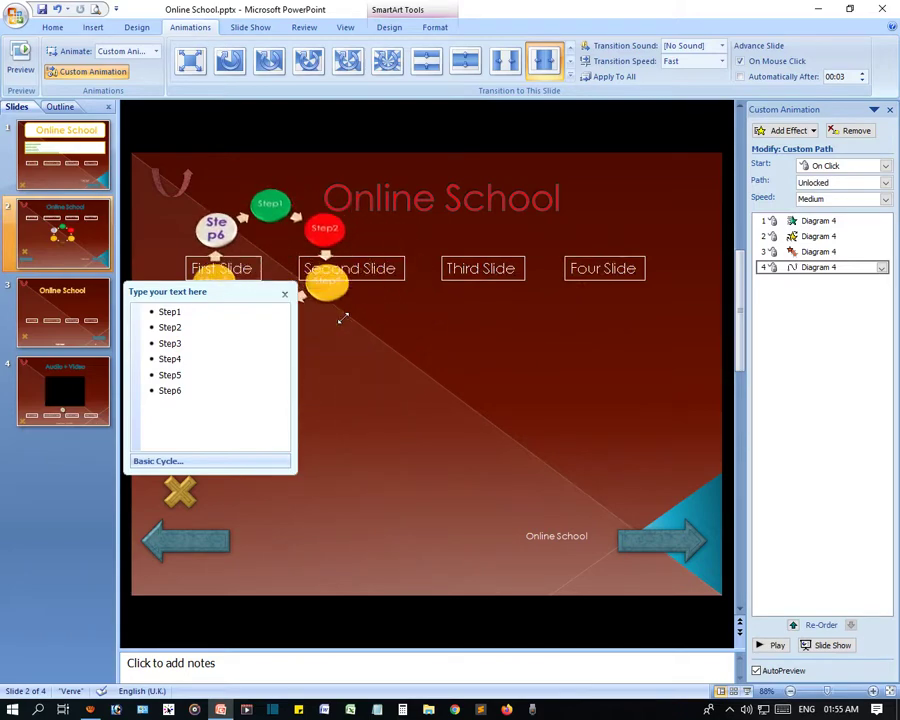
{"action": "left_click", "coordinate": [751, 691]}
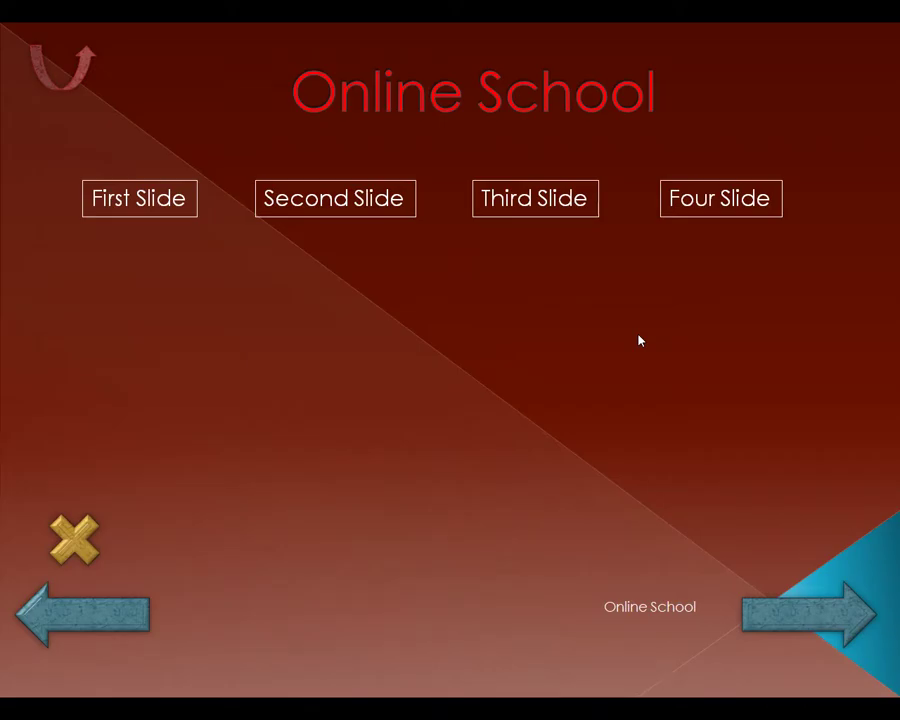
{"action": "key", "text": "Escape"}
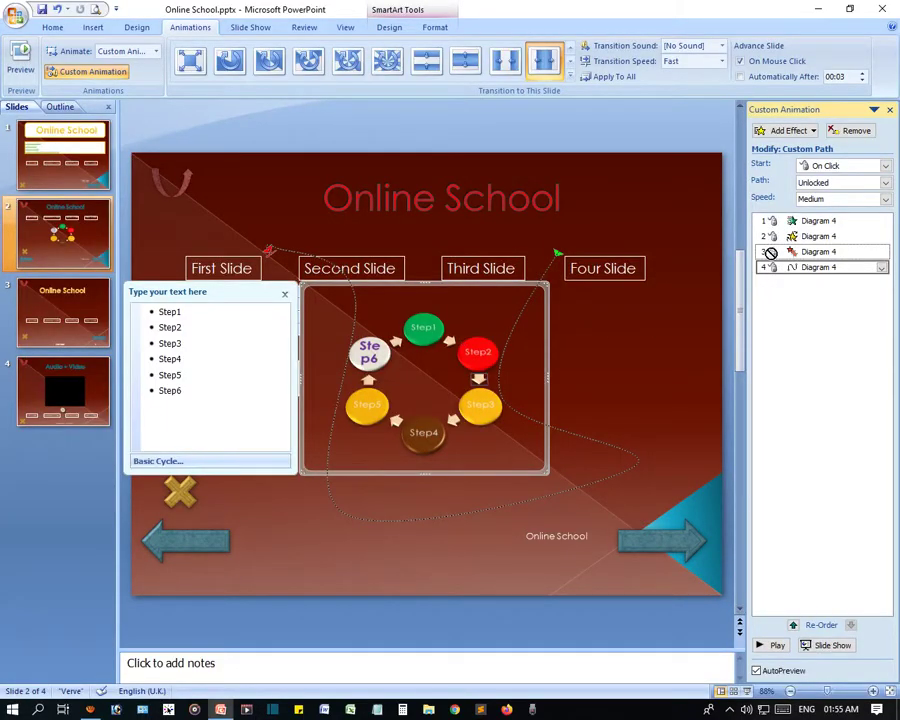
- Move the curved path up to third in the animation list and preview slide 2
{"action": "left_click_drag", "start_coordinate": [771, 267], "coordinate": [771, 252]}
{"action": "left_click", "coordinate": [820, 358]}
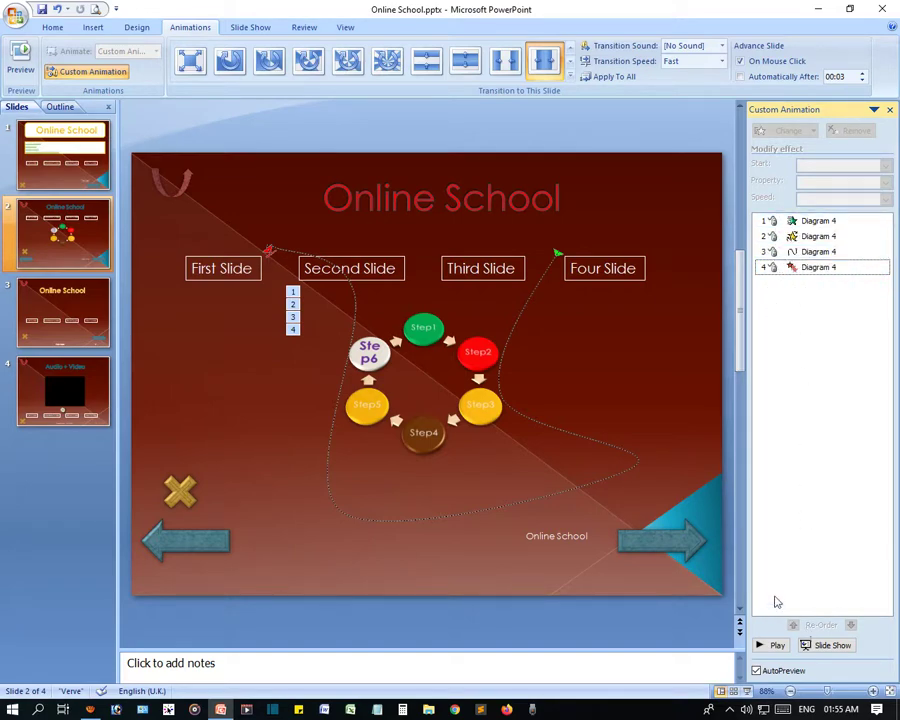
{"action": "left_click", "coordinate": [746, 691]}
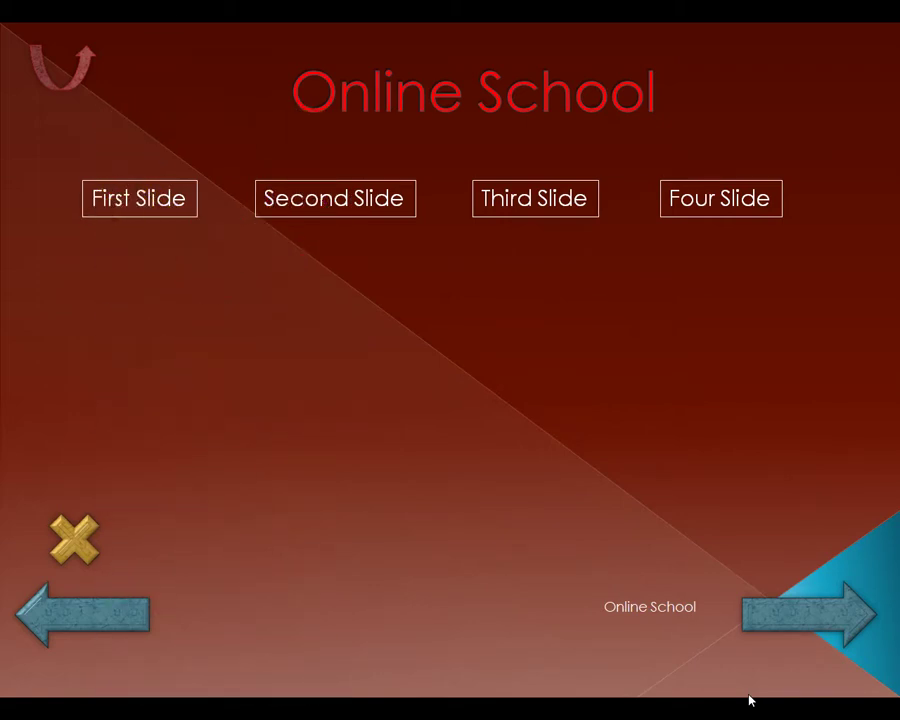
{"action": "key", "text": "Escape"}
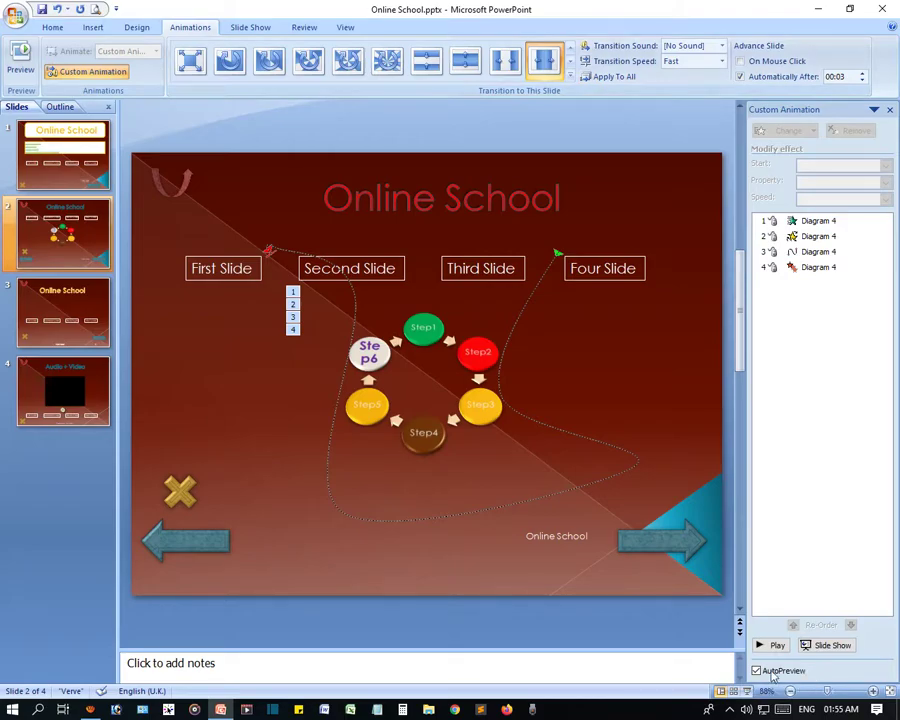
- Replay slide 2 into slide 3, confirm slide 3's 00:01 auto-advance, and return to slide 1
{"action": "left_click", "coordinate": [746, 691]}
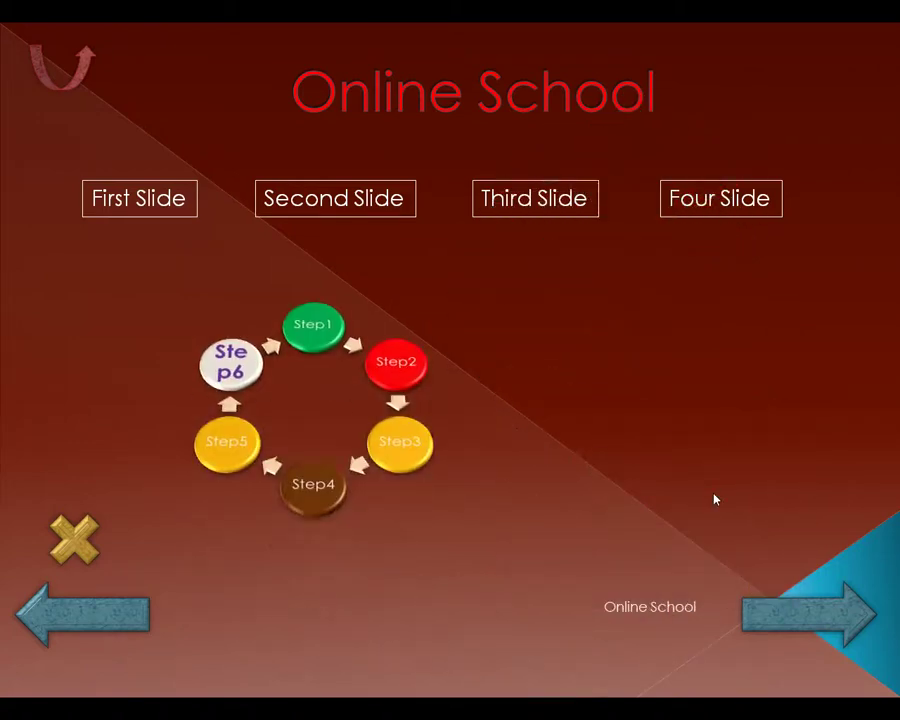
{"action": "left_click", "coordinate": [712, 492]}
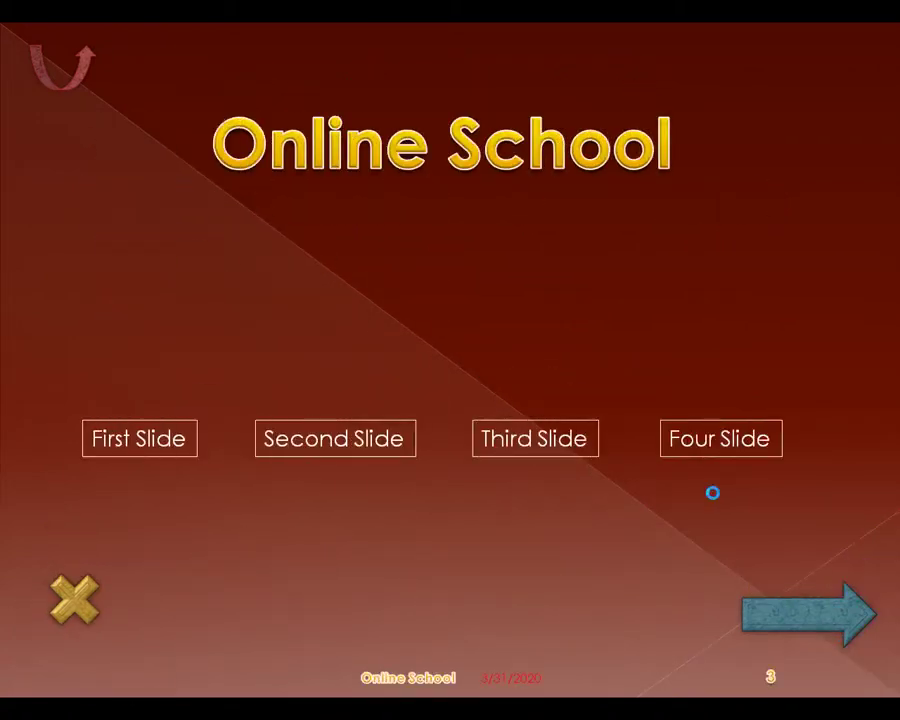
{"action": "key", "text": "Escape"}
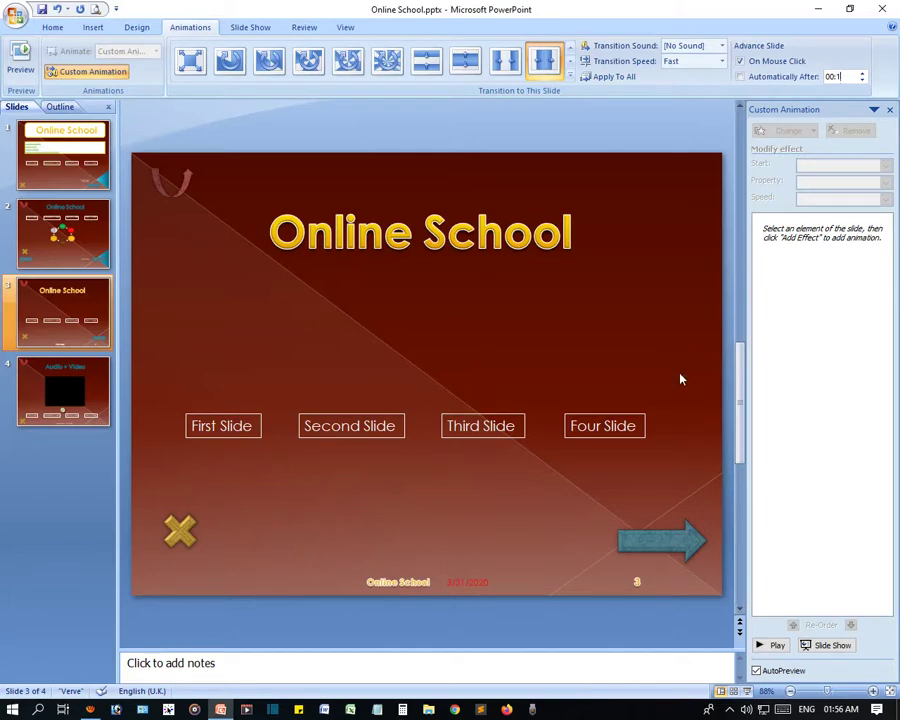
{"action": "key", "text": "Return"}
{"action": "left_click", "coordinate": [60, 233]}
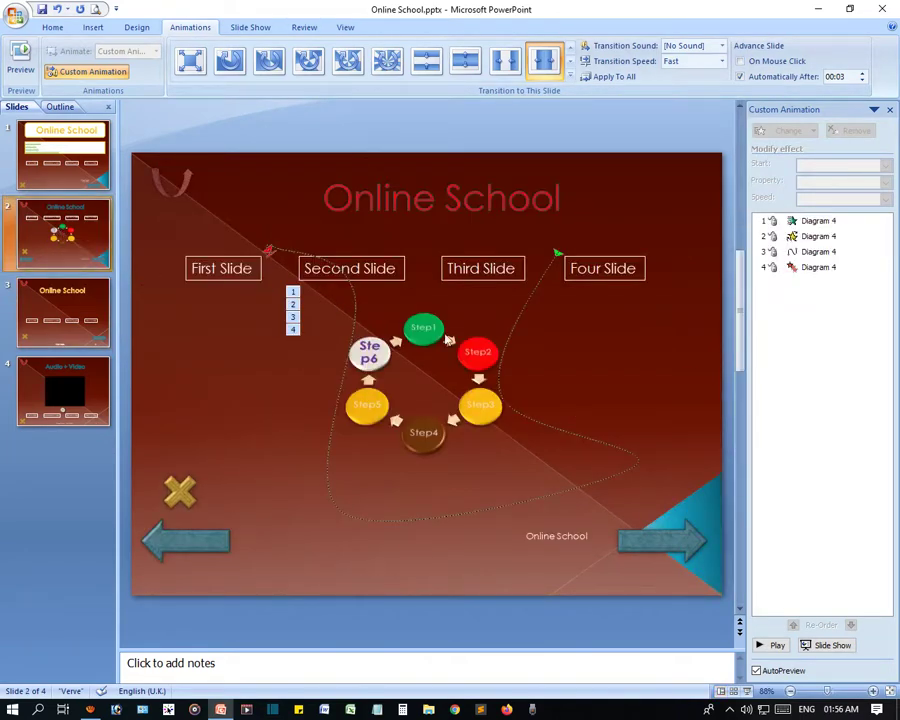
{"action": "left_click", "coordinate": [88, 156]}
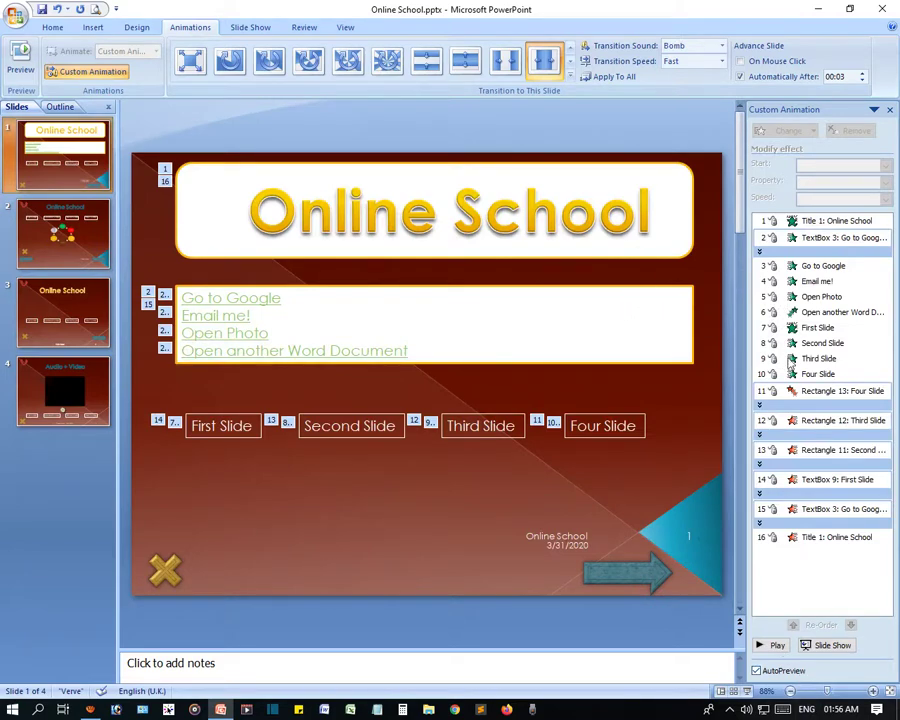
- Apply automatic advance after 00:01 to all slides, then play the slide show to its end
{"action": "left_click", "coordinate": [817, 76]}
{"action": "type", "text": "1"}
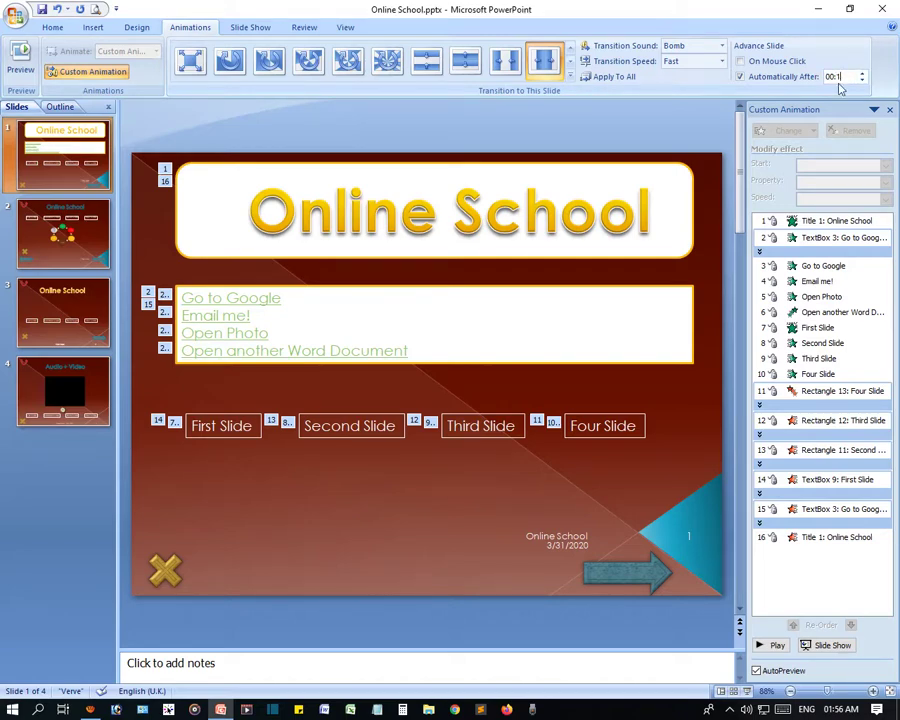
{"action": "left_click", "coordinate": [610, 76]}
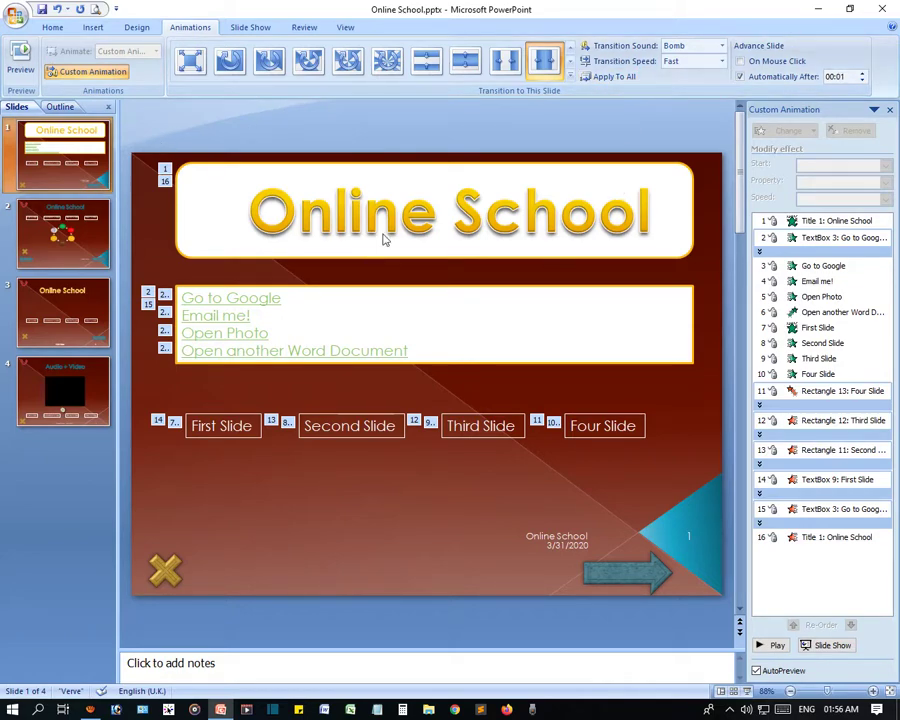
{"action": "key", "text": "F5"}
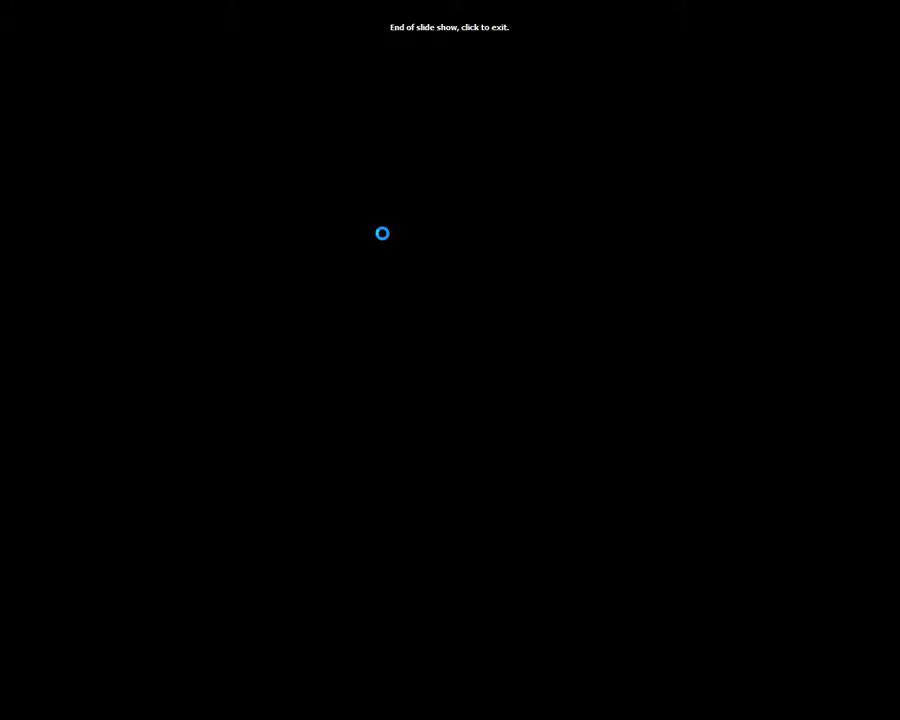
{"action": "left_click", "coordinate": [382, 233]}
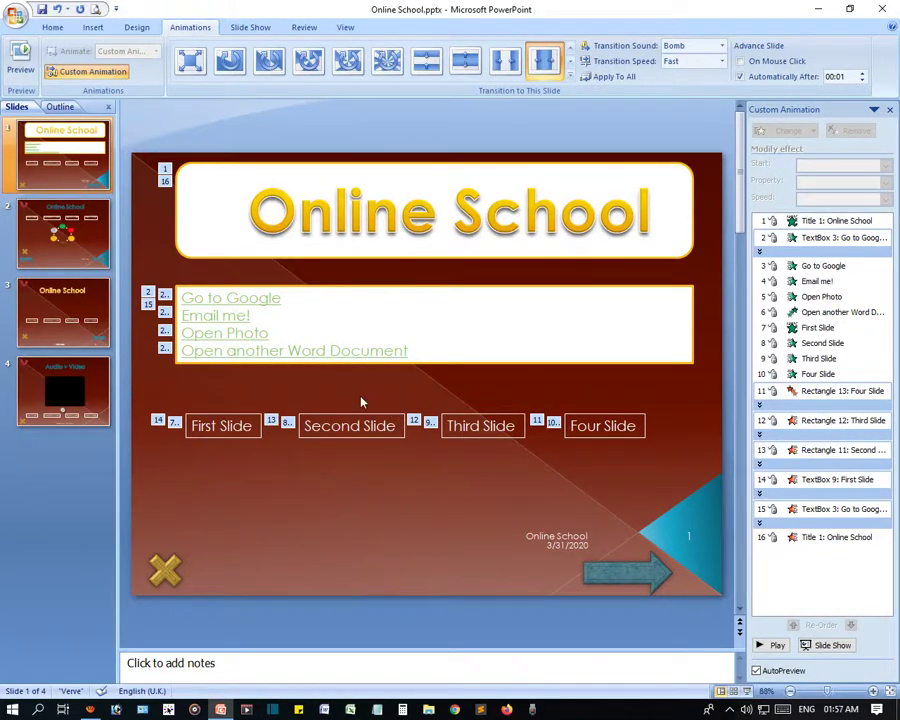
- Look through the Slide Show, Review and View ribbon tabs
{"action": "left_click", "coordinate": [243, 34]}
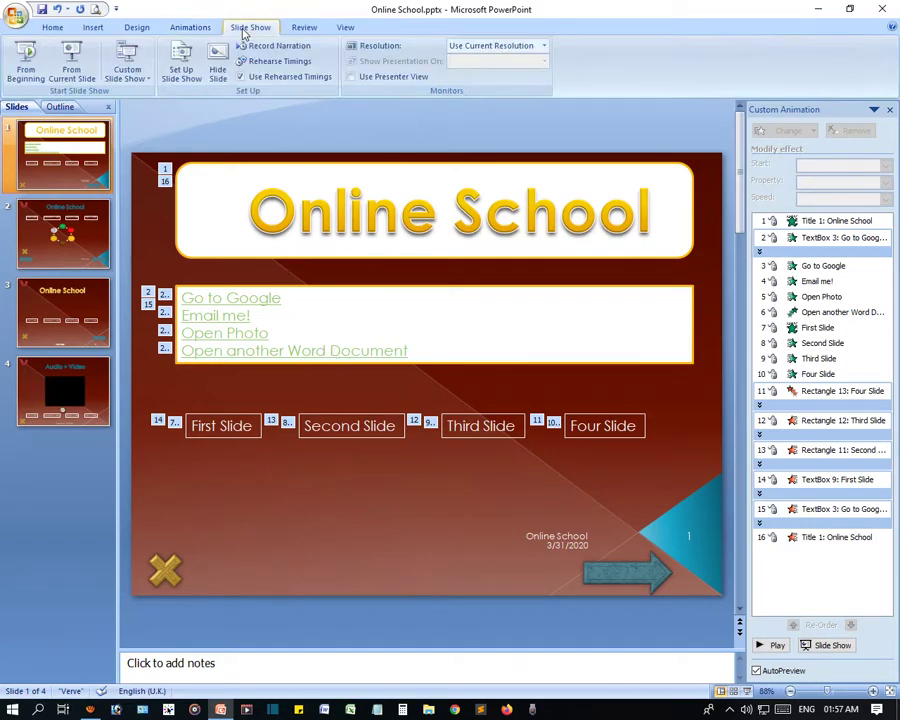
{"action": "left_click", "coordinate": [297, 28]}
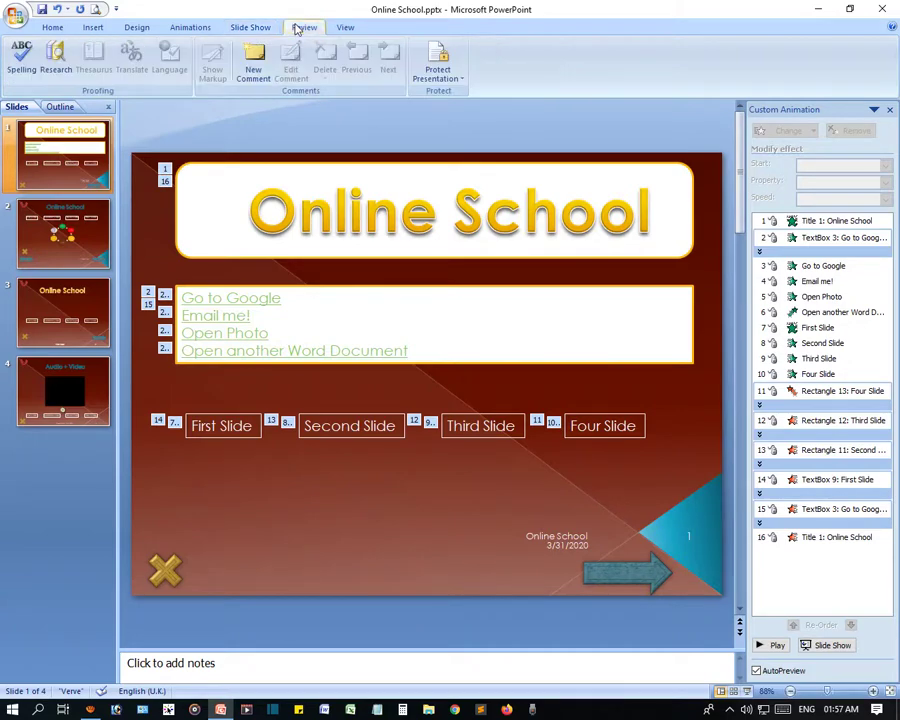
{"action": "left_click", "coordinate": [345, 27]}
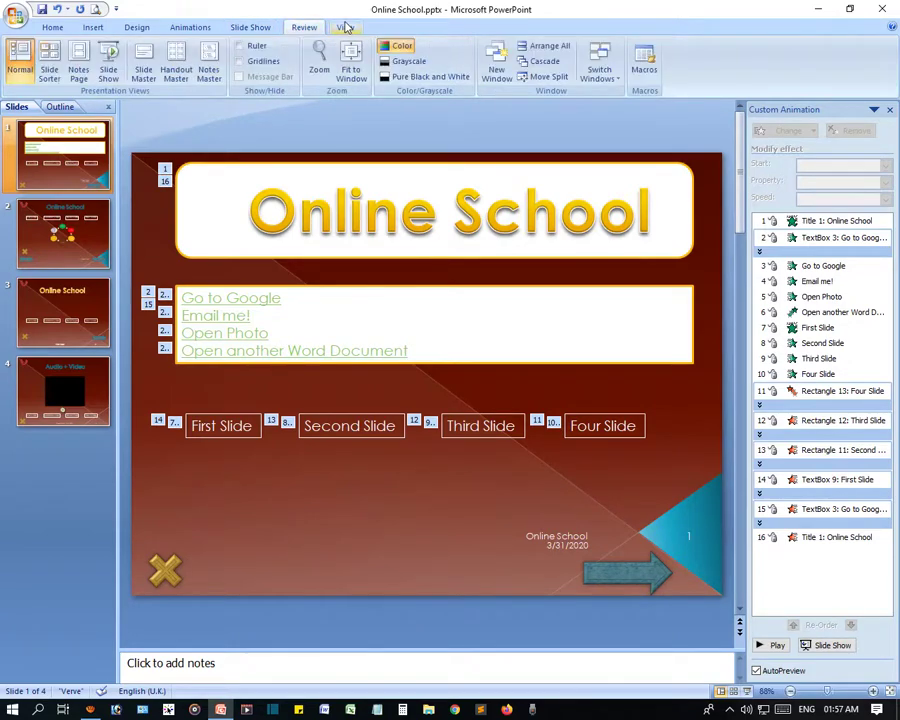